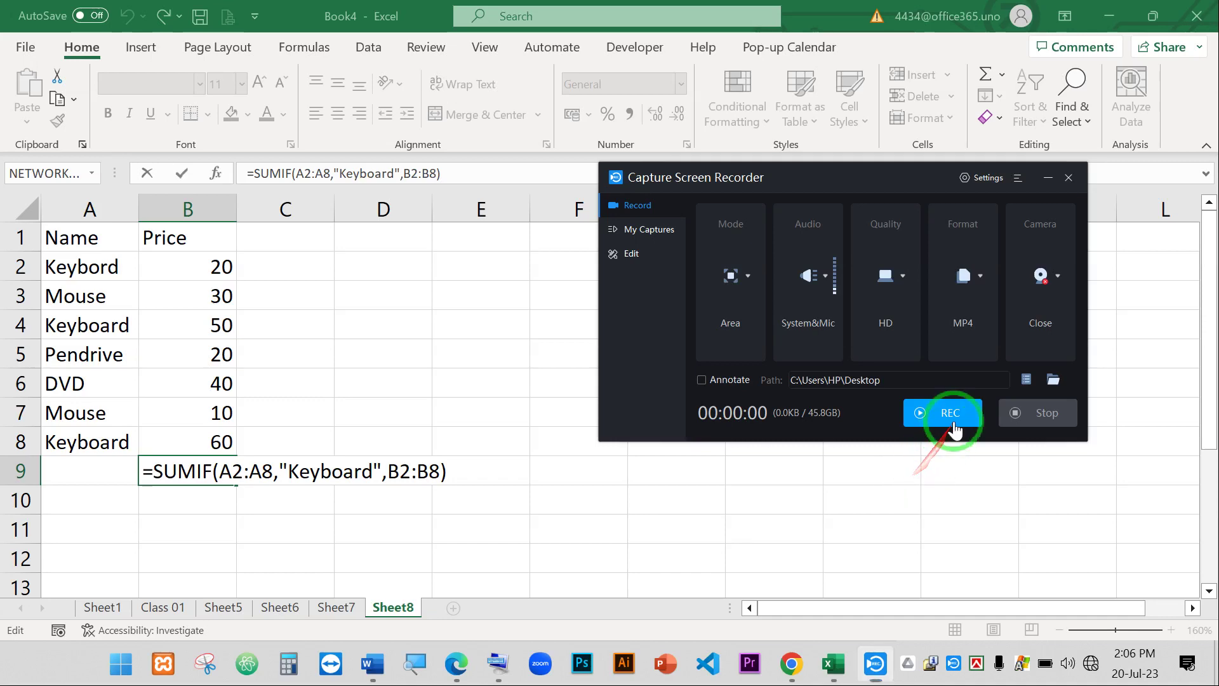
Start recording in Capture Screen Recorder and minimize the recorder and spreadsheet windows.
left_click(946, 416)
left_click(1048, 179)
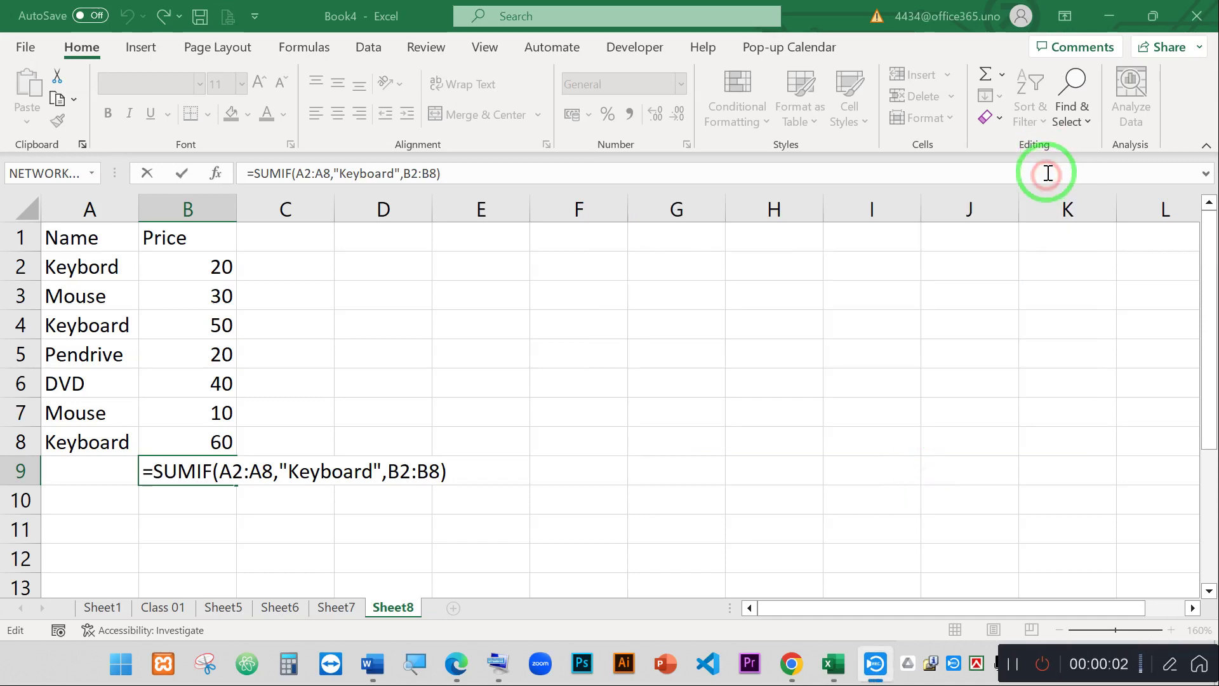
left_click(1105, 8)
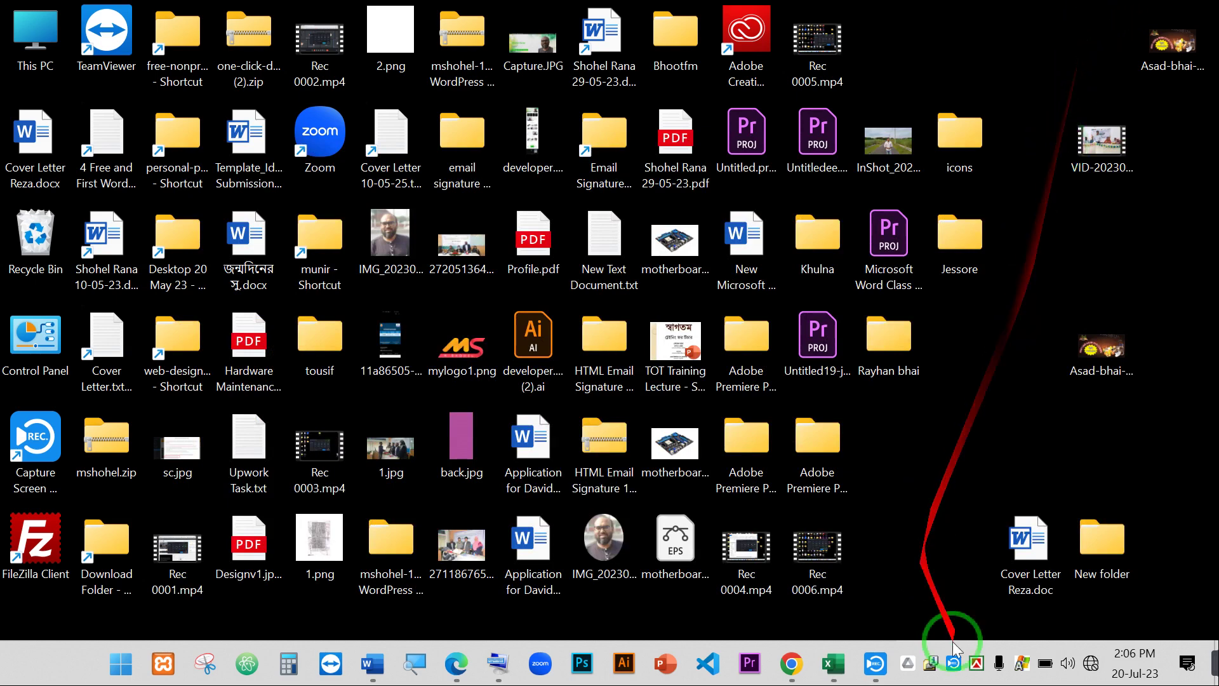
left_click(875, 664)
left_click(876, 675)
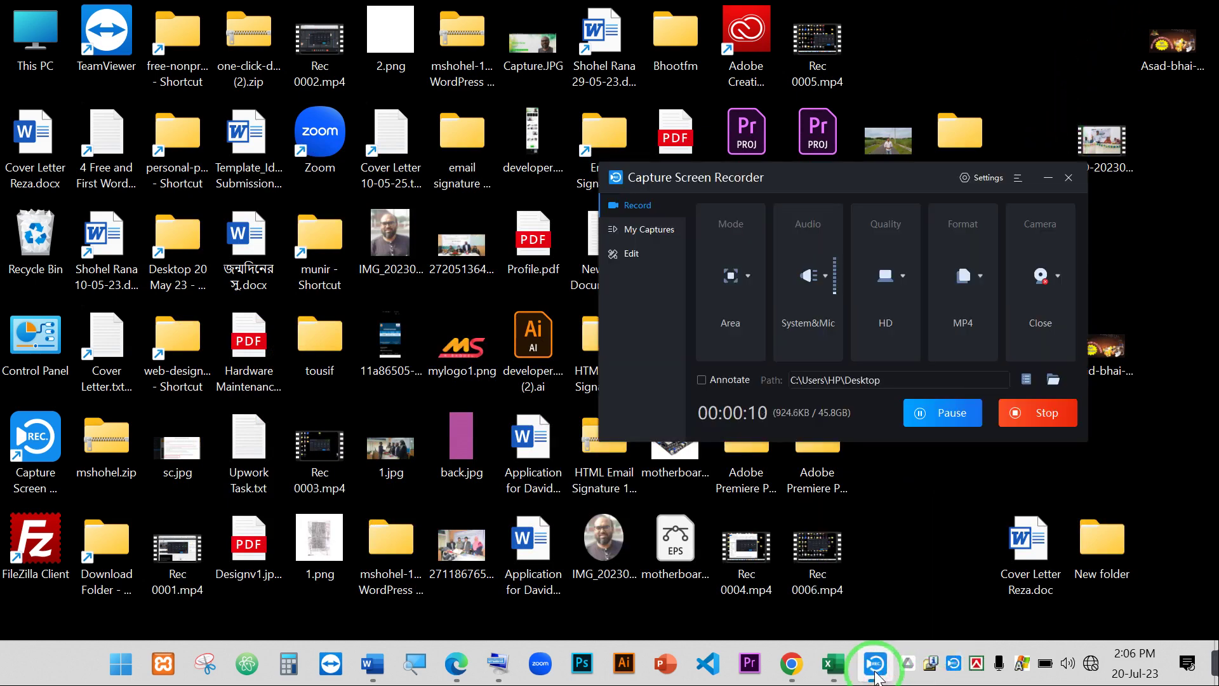
left_click(1049, 178)
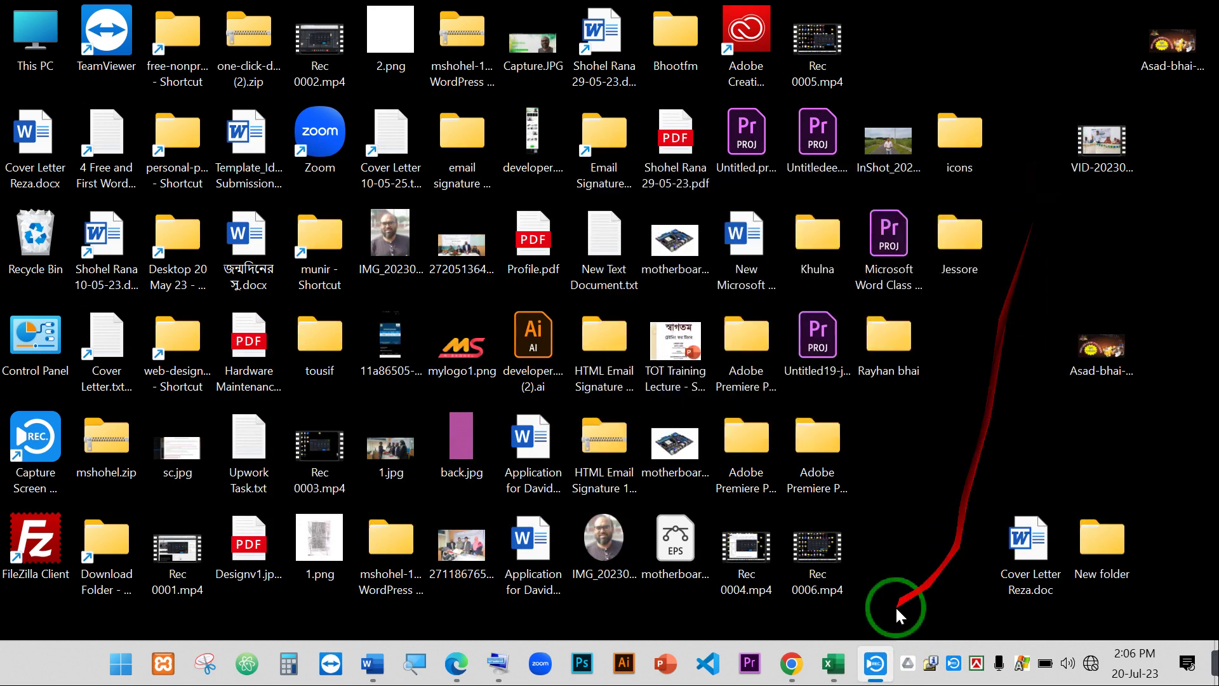
Hide the browser window and restore the Excel price sheet from the taskbar.
left_click(794, 666)
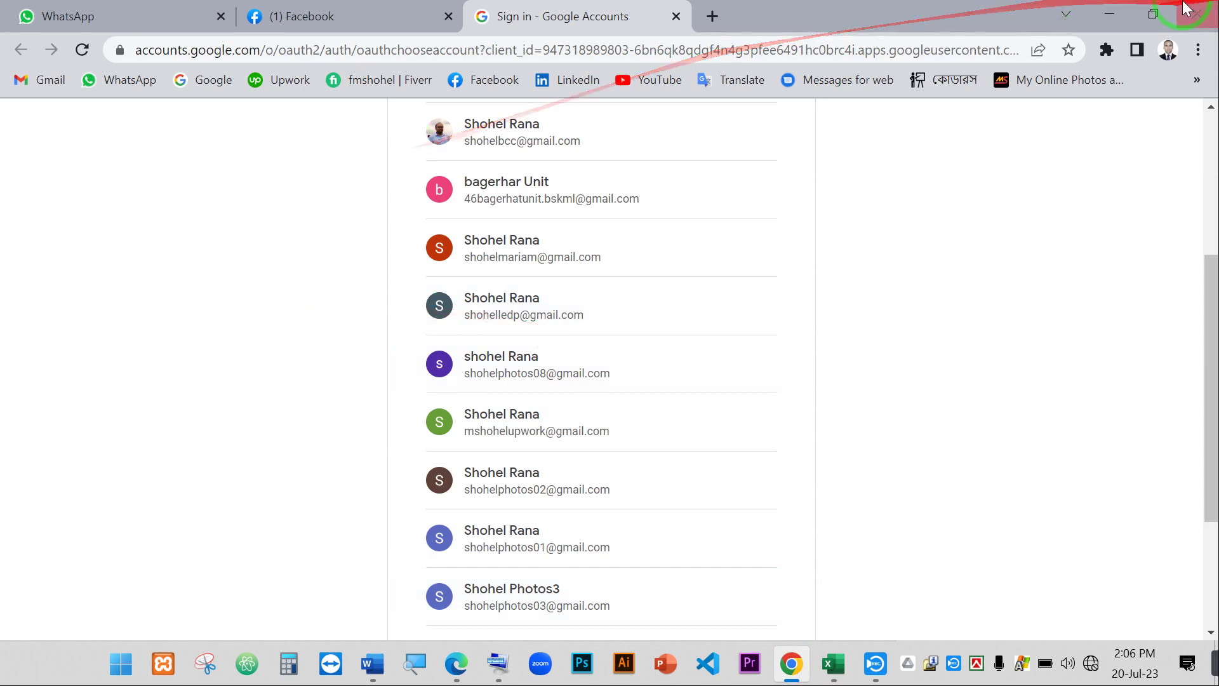
left_click(1103, 9)
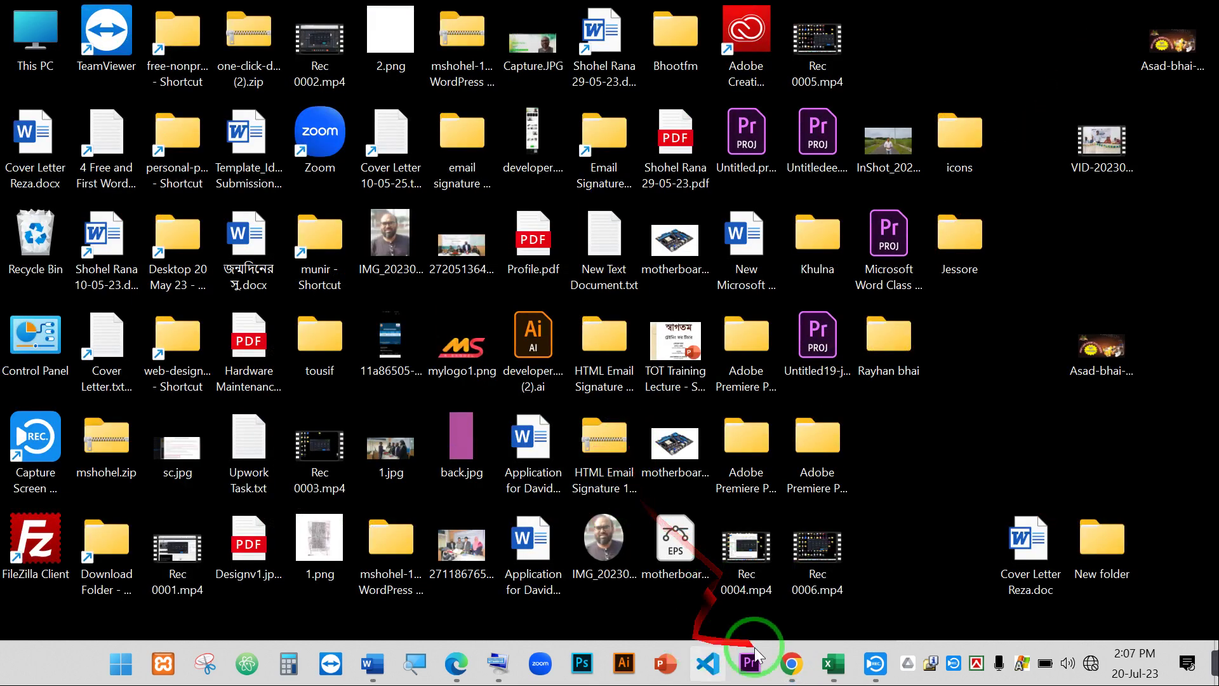
left_click(830, 666)
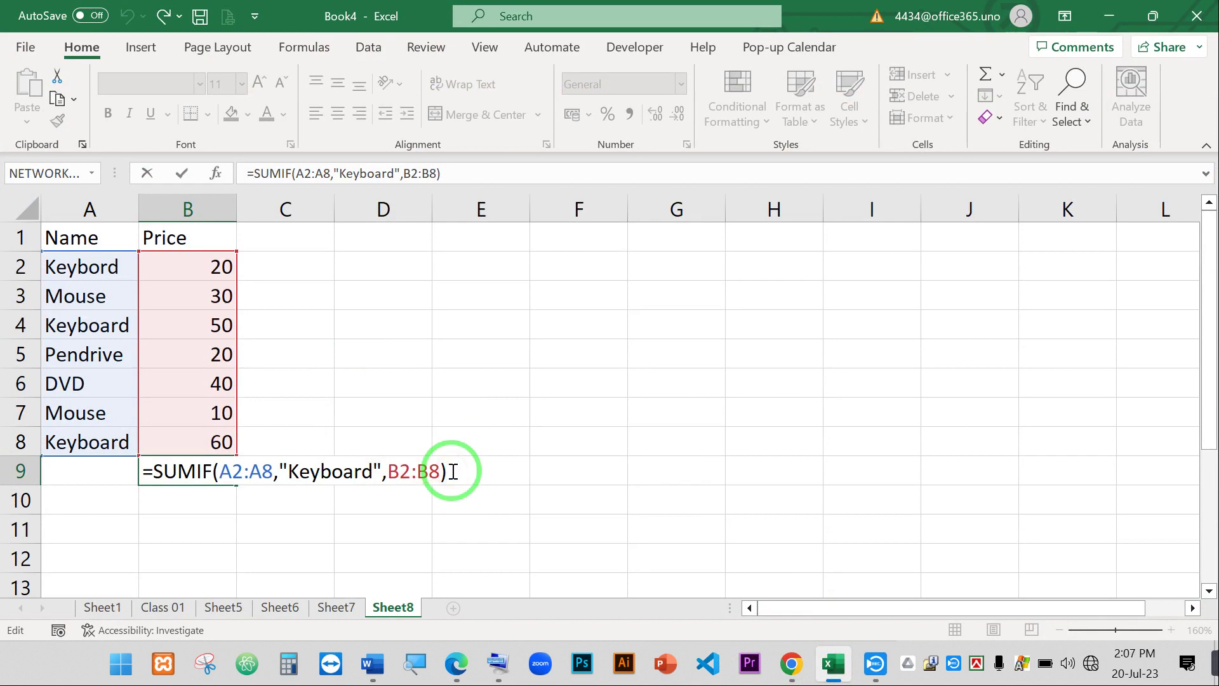
type("\\")
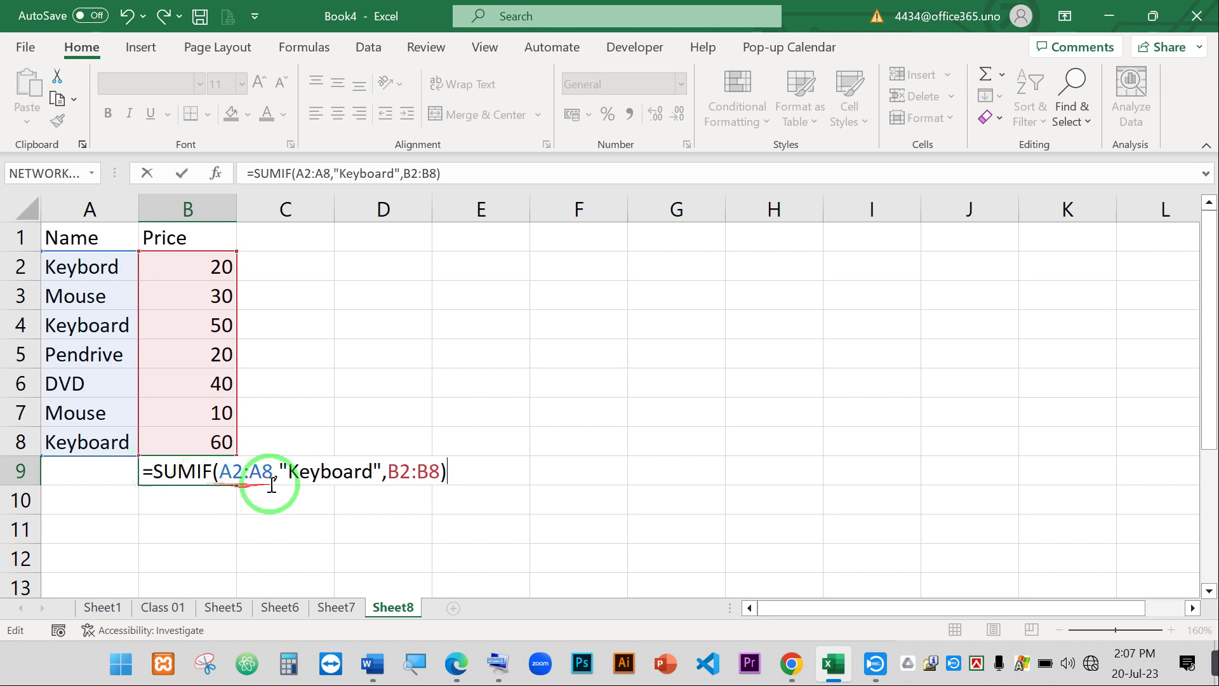
left_click_drag(273, 472, 217, 472)
left_click_drag(382, 471, 280, 470)
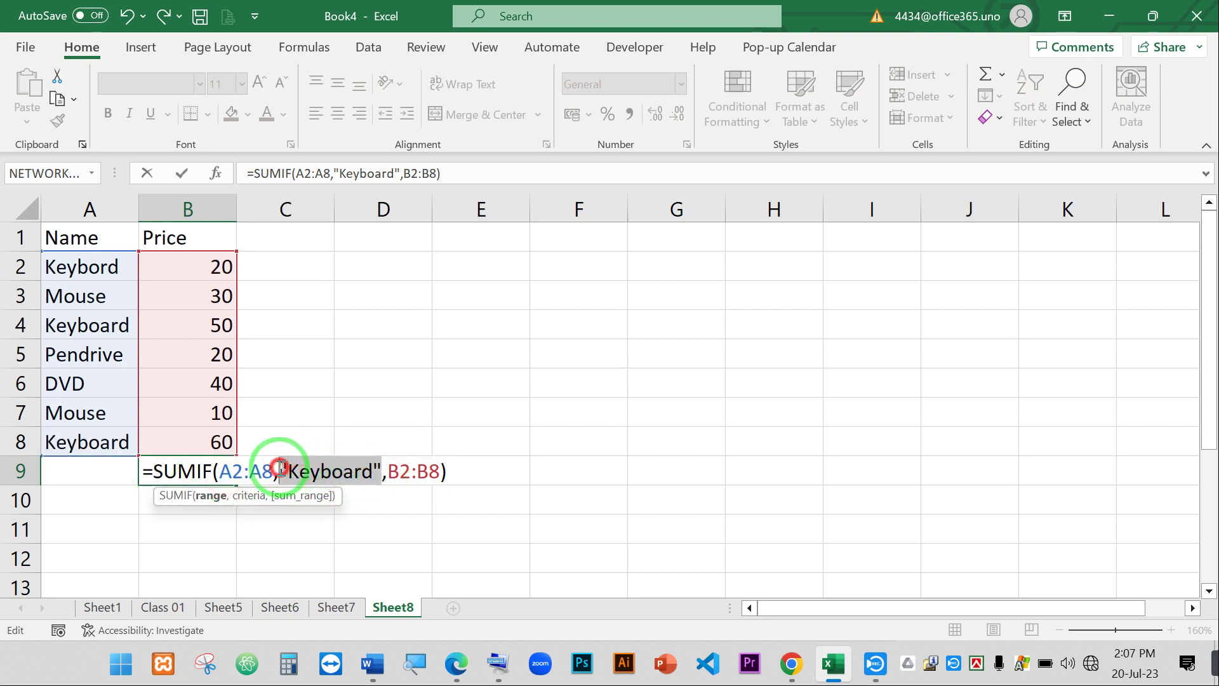
left_click(430, 470)
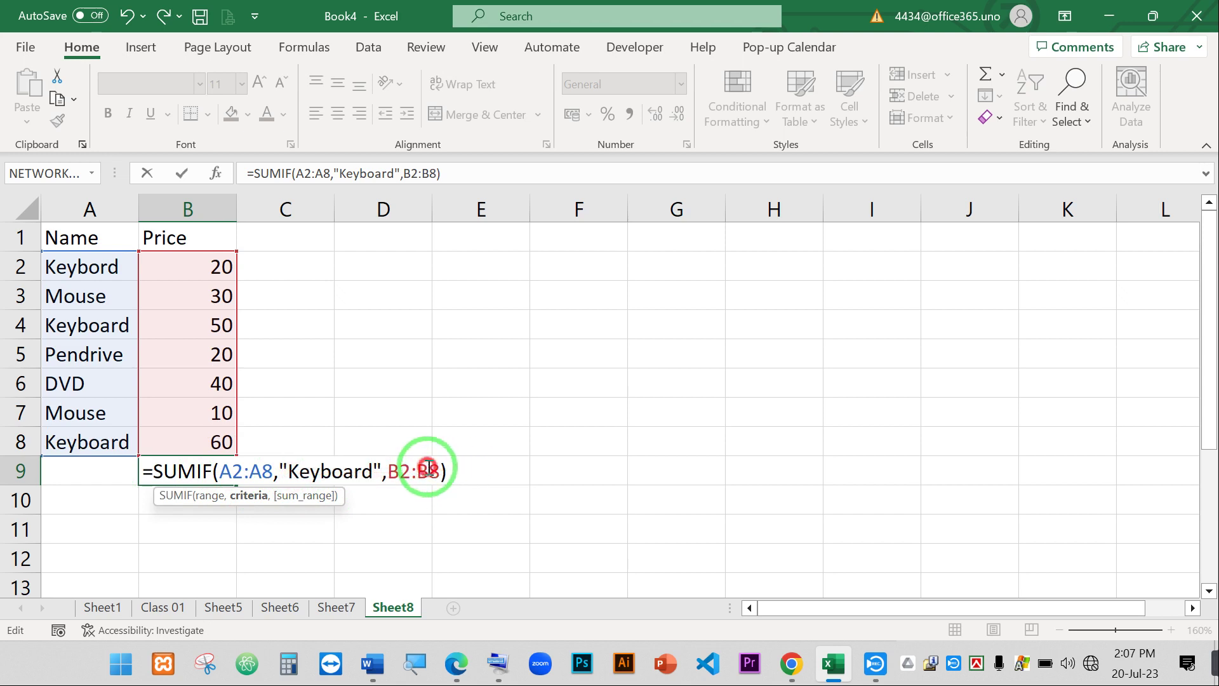
left_click(215, 504)
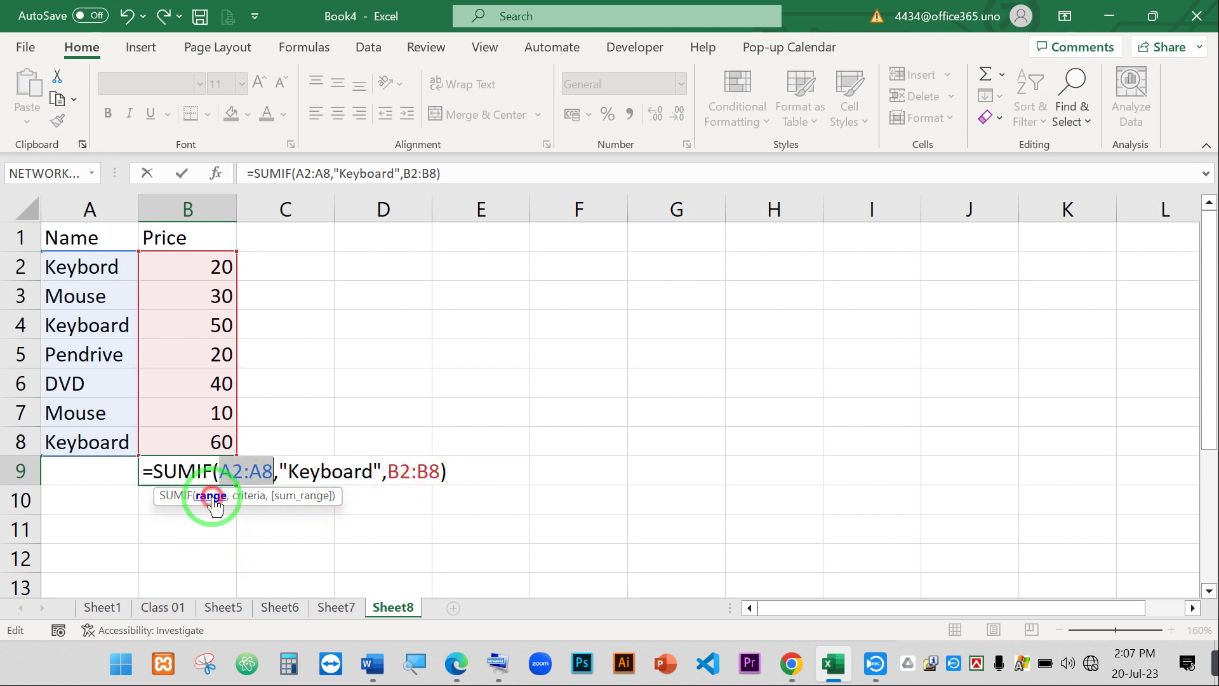
left_click(256, 504)
left_click(316, 502)
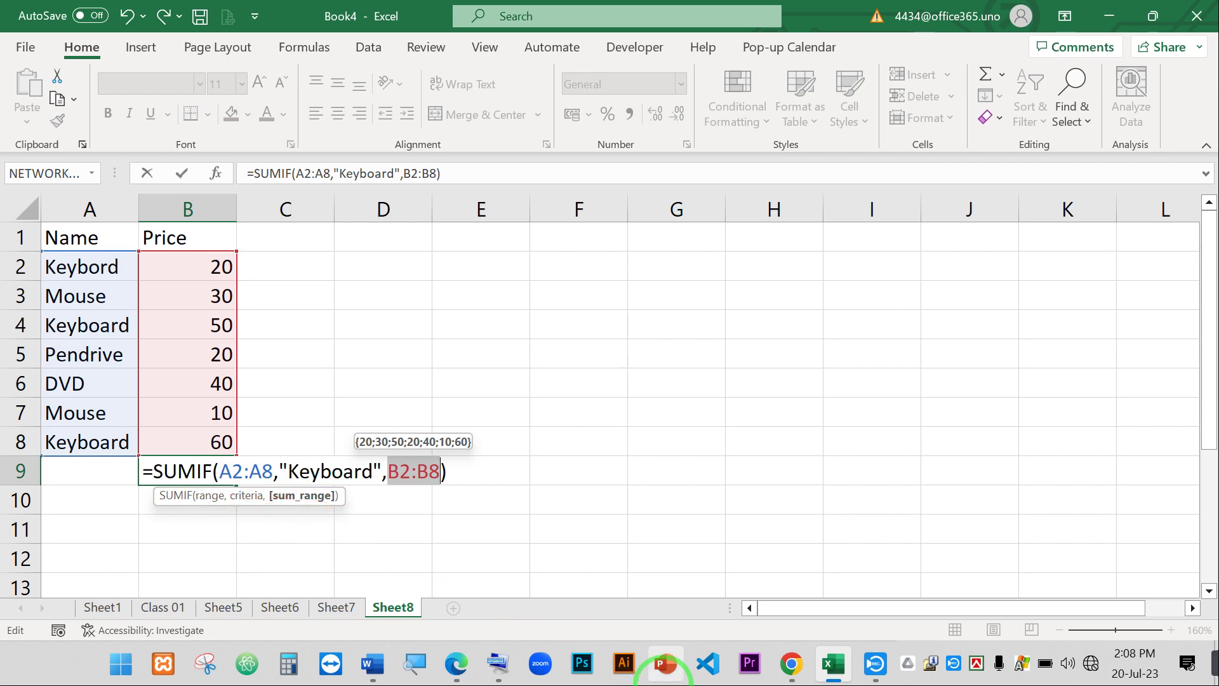
left_click(209, 497)
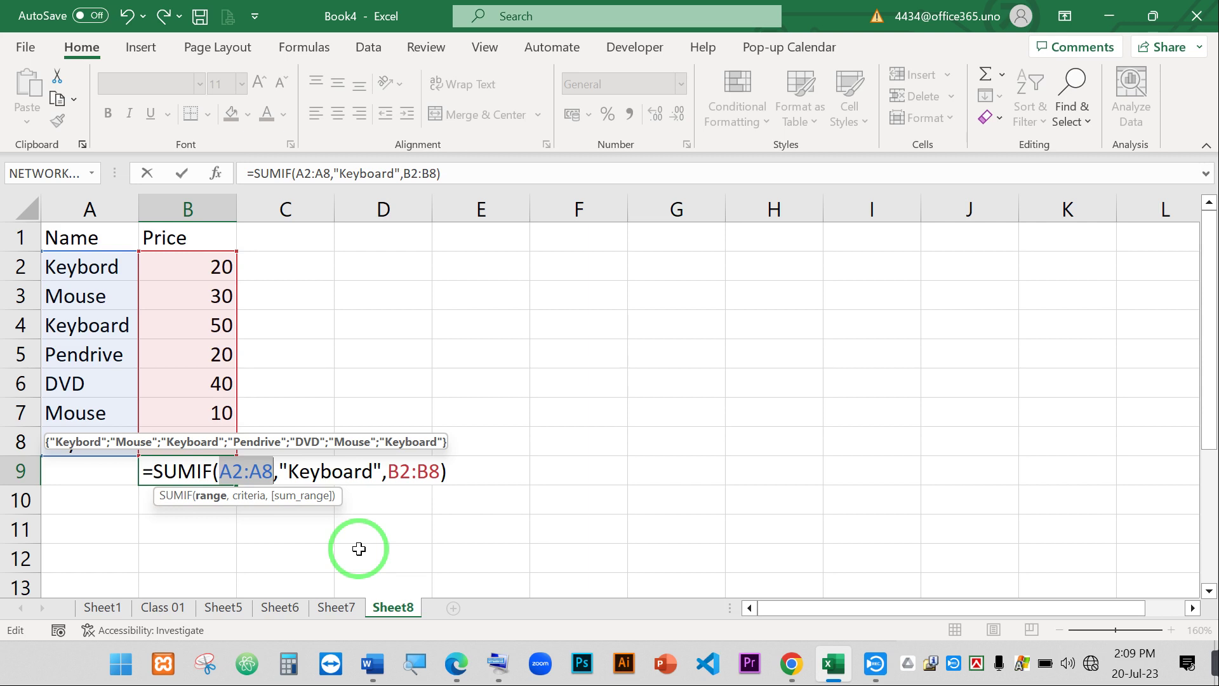
Fix the stray quotes so B9 holds =SUMIF(A2:A8,"Keyboard",B2:B8), returning 110.
left_click(445, 471)
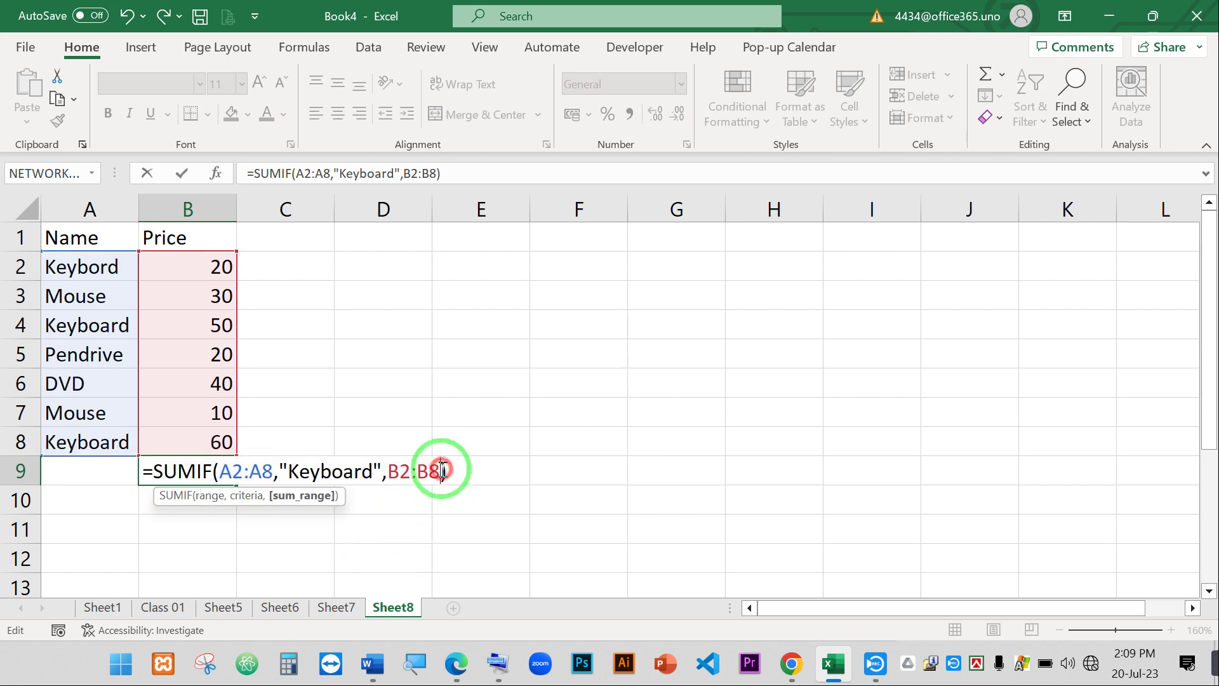
type("\"")
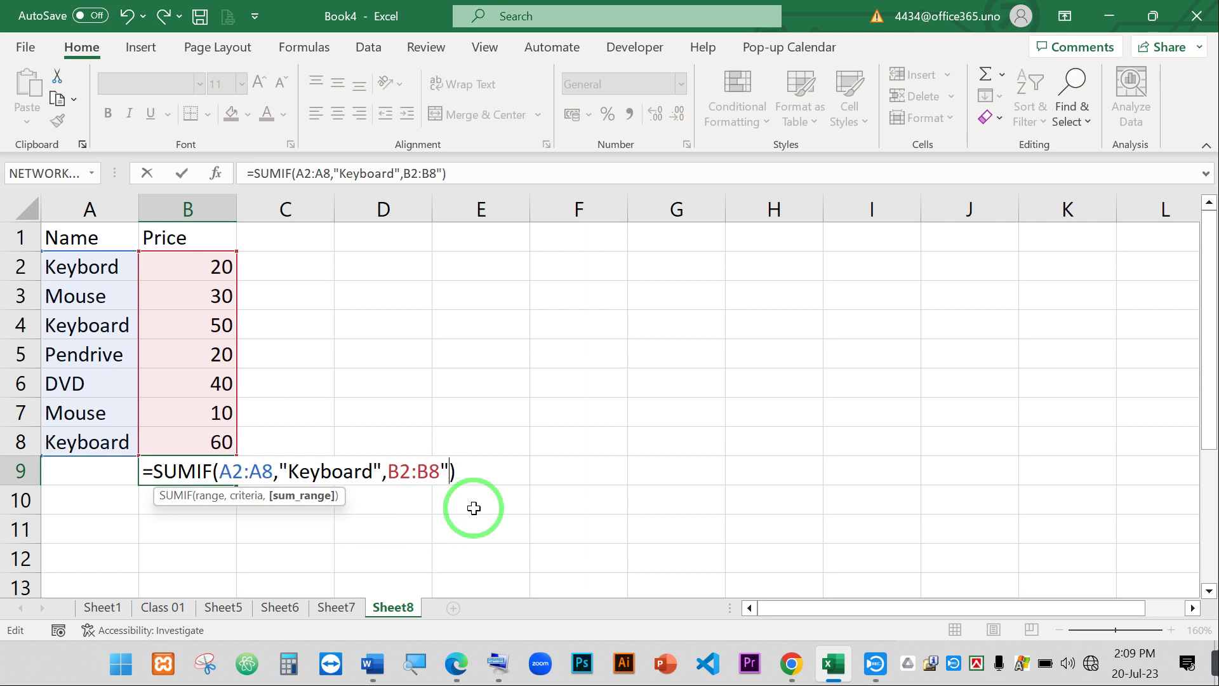
left_click(419, 471)
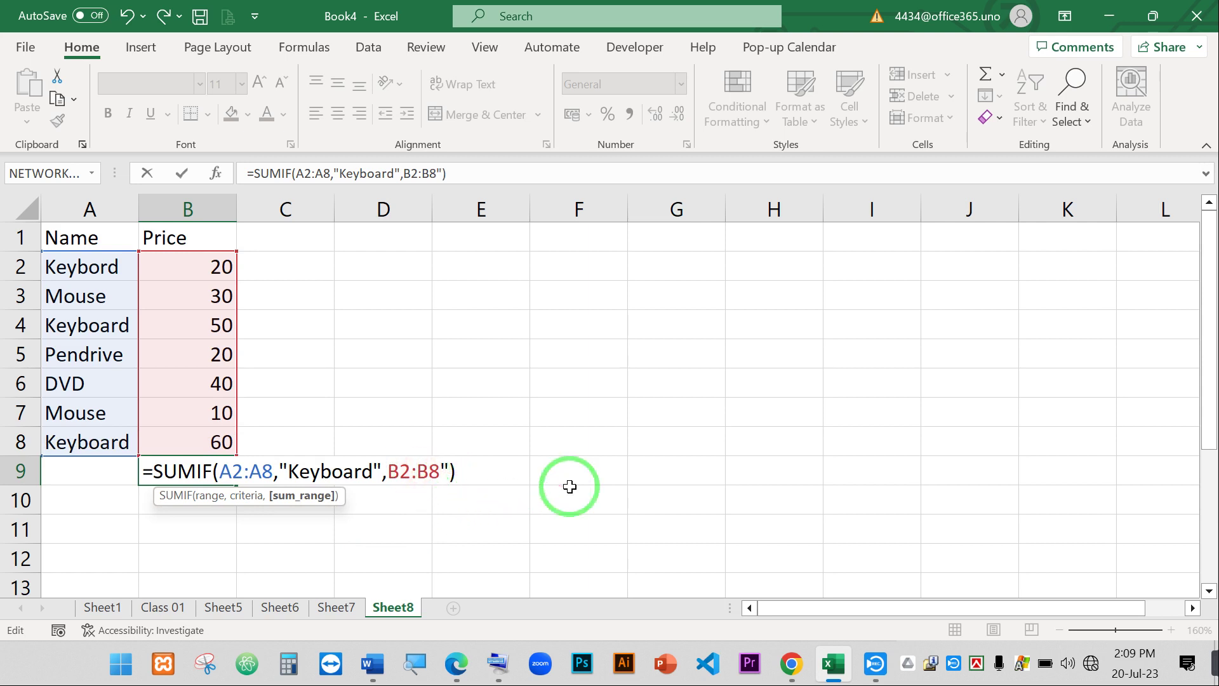
type("\"")
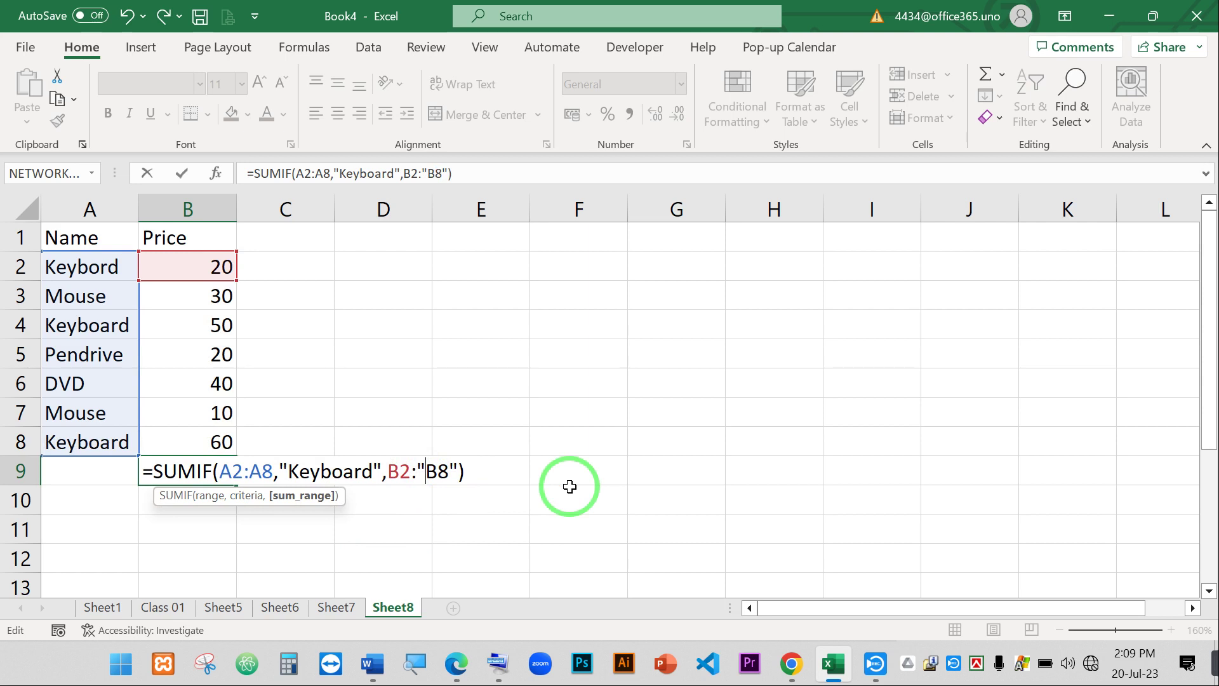
key("Delete")
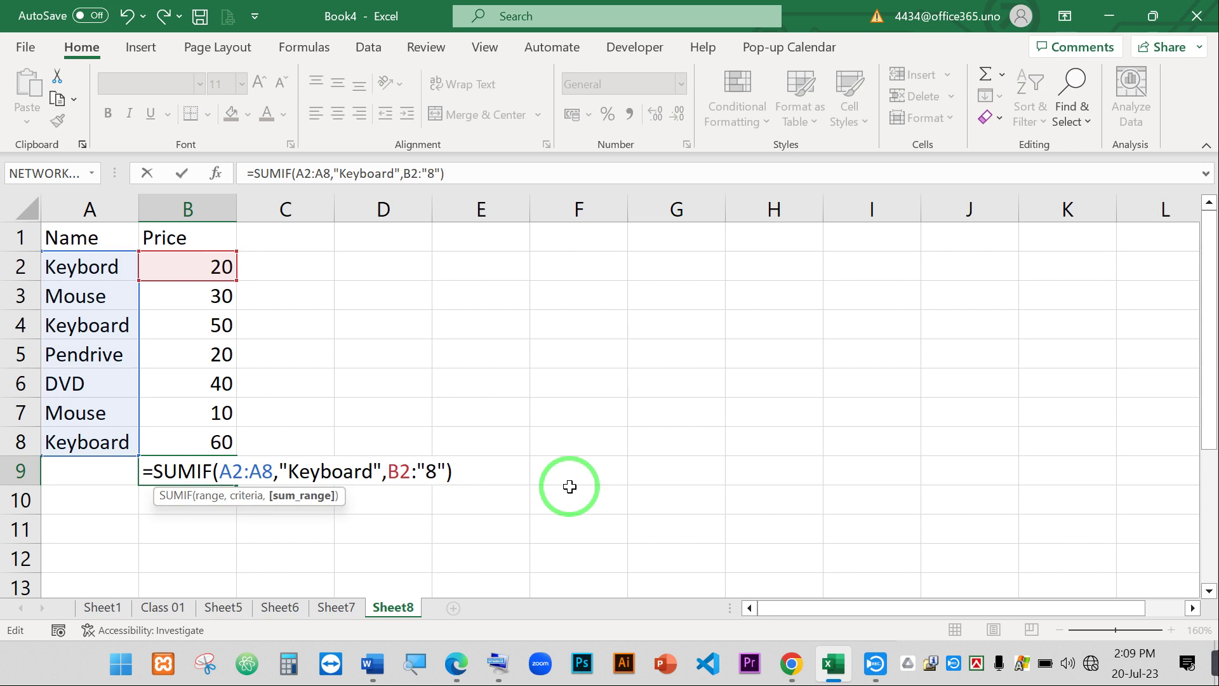
key("ctrl+z")
key("BackSpace")
key("Right")
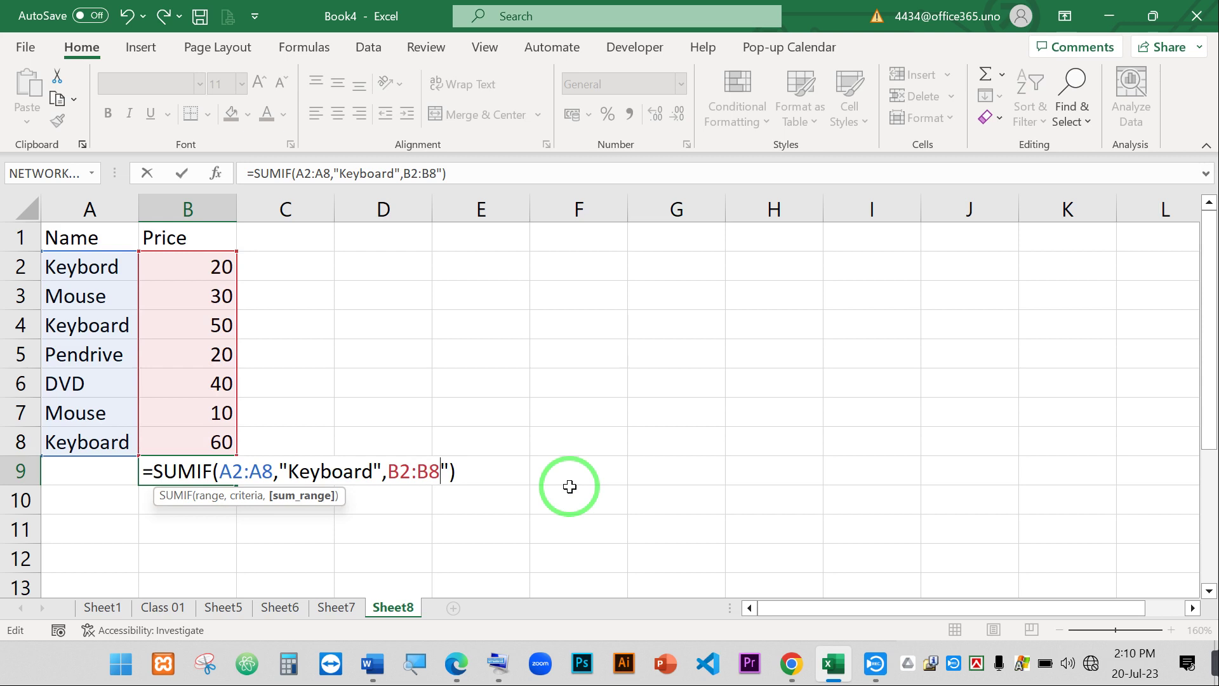
key("Delete")
key("Return")
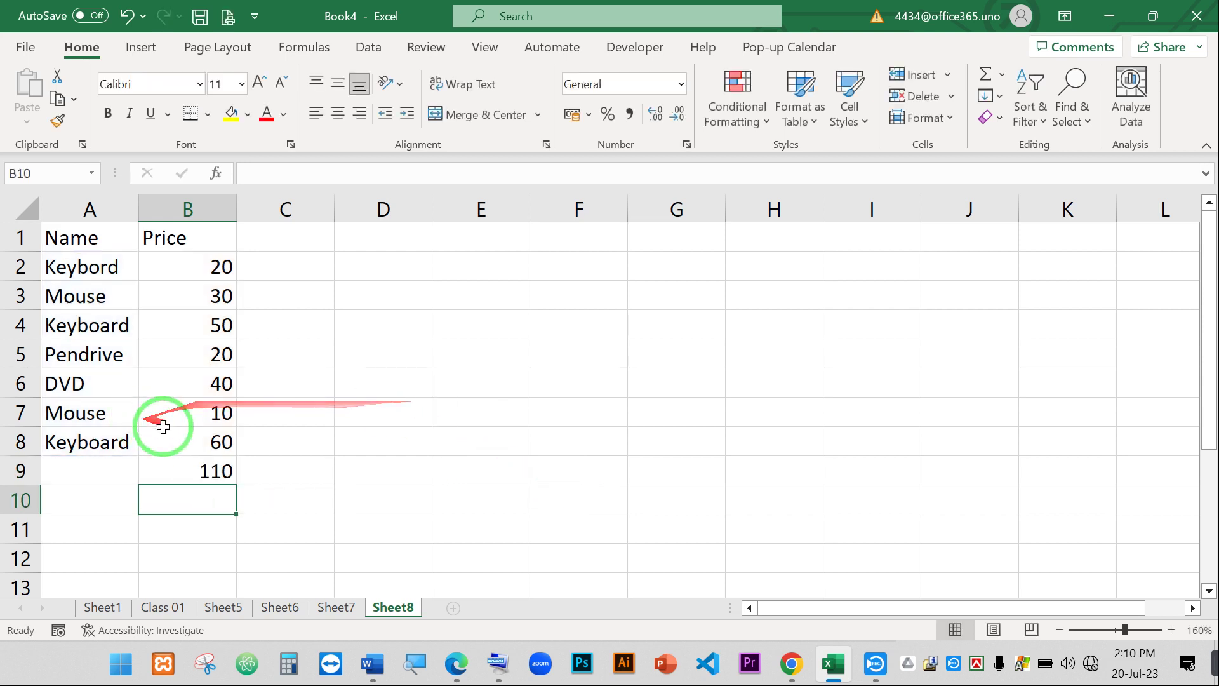
Correct the 'Keybord' typo in A2 to 'Keyboard' so B9's total becomes 130.
left_click(181, 470)
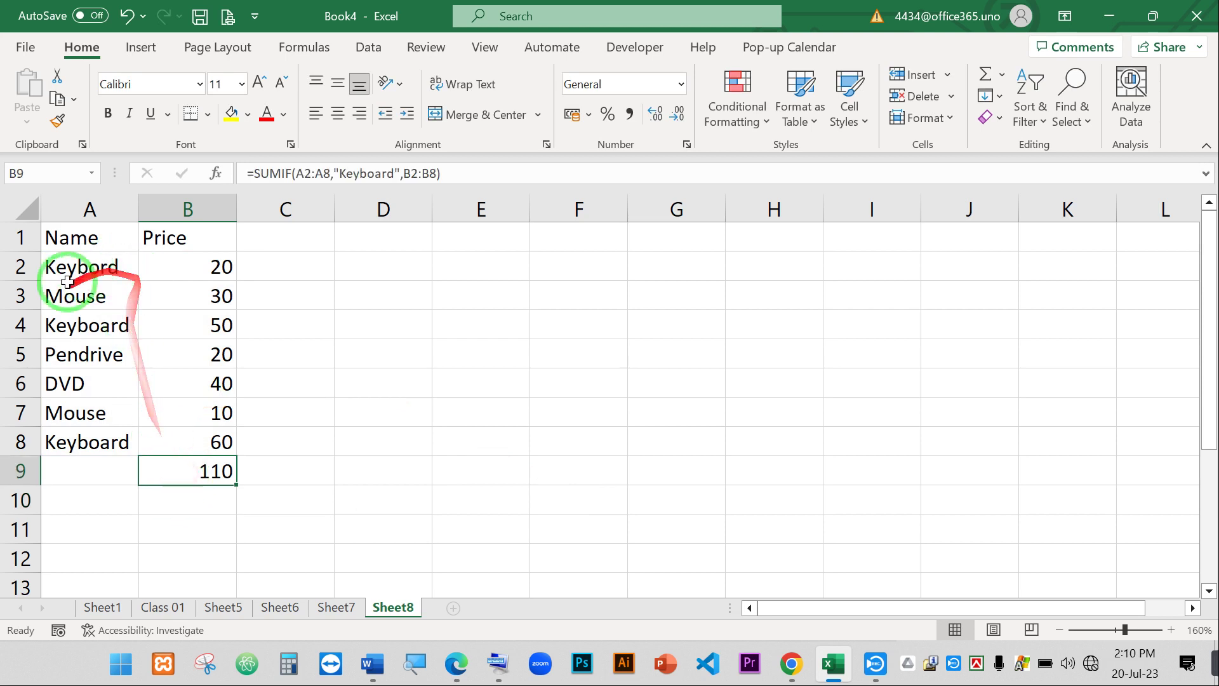
left_click(82, 266)
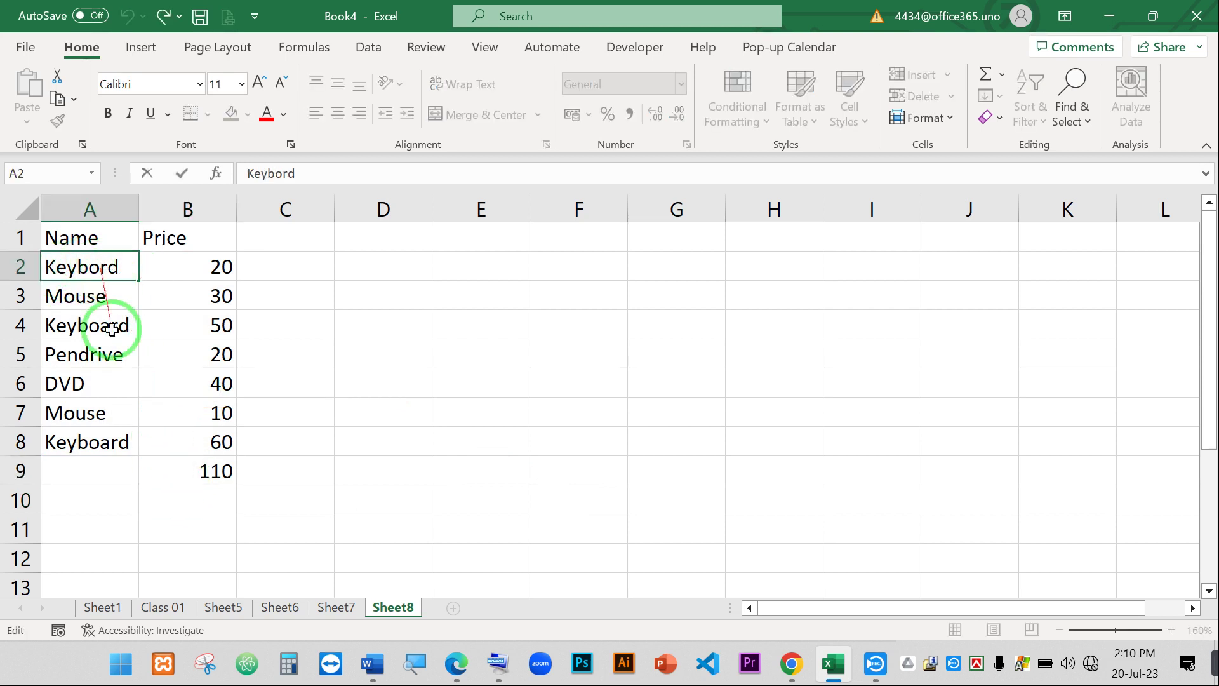
left_click(207, 462)
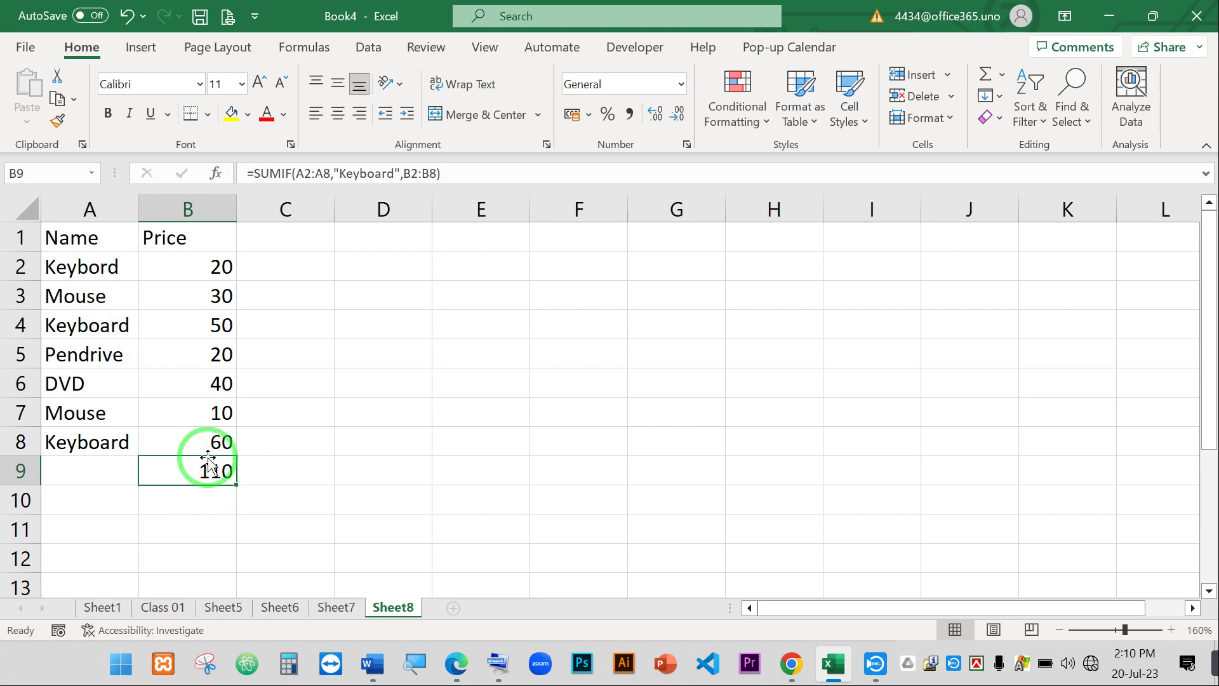
double_click(95, 267)
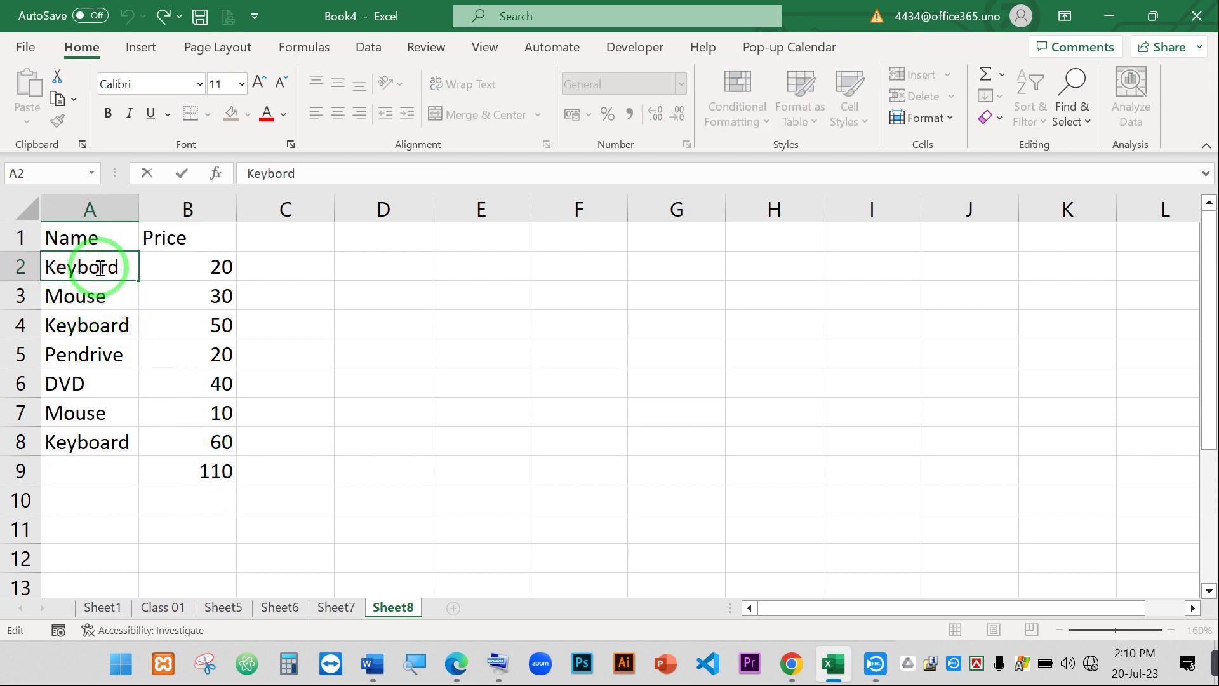
type("a")
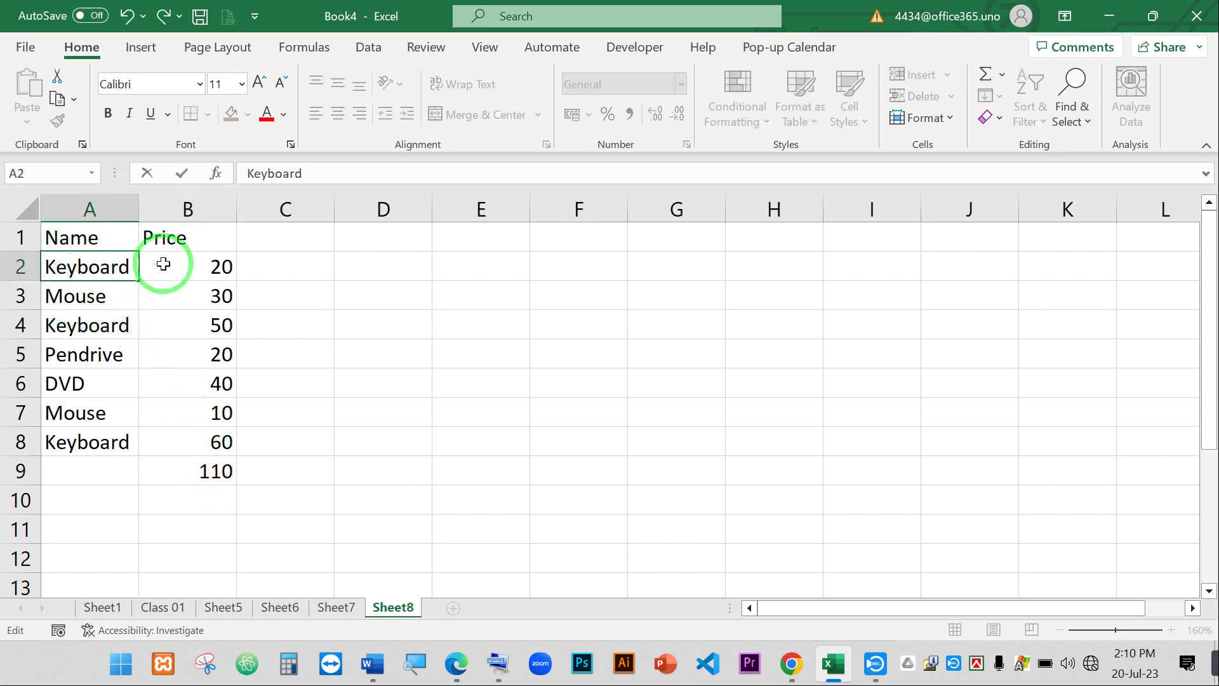
key("Return")
left_click(201, 470)
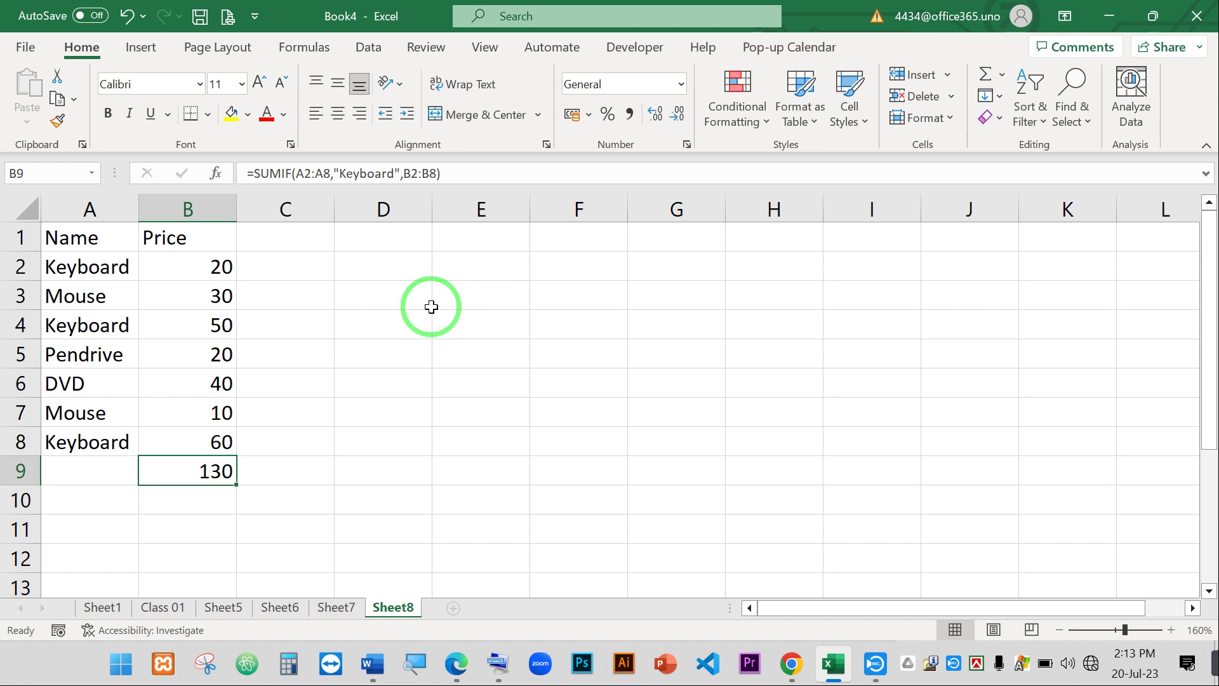
Enter =9>10 in D4, then change it to the equality test =9=10.
left_click(403, 320)
type("=")
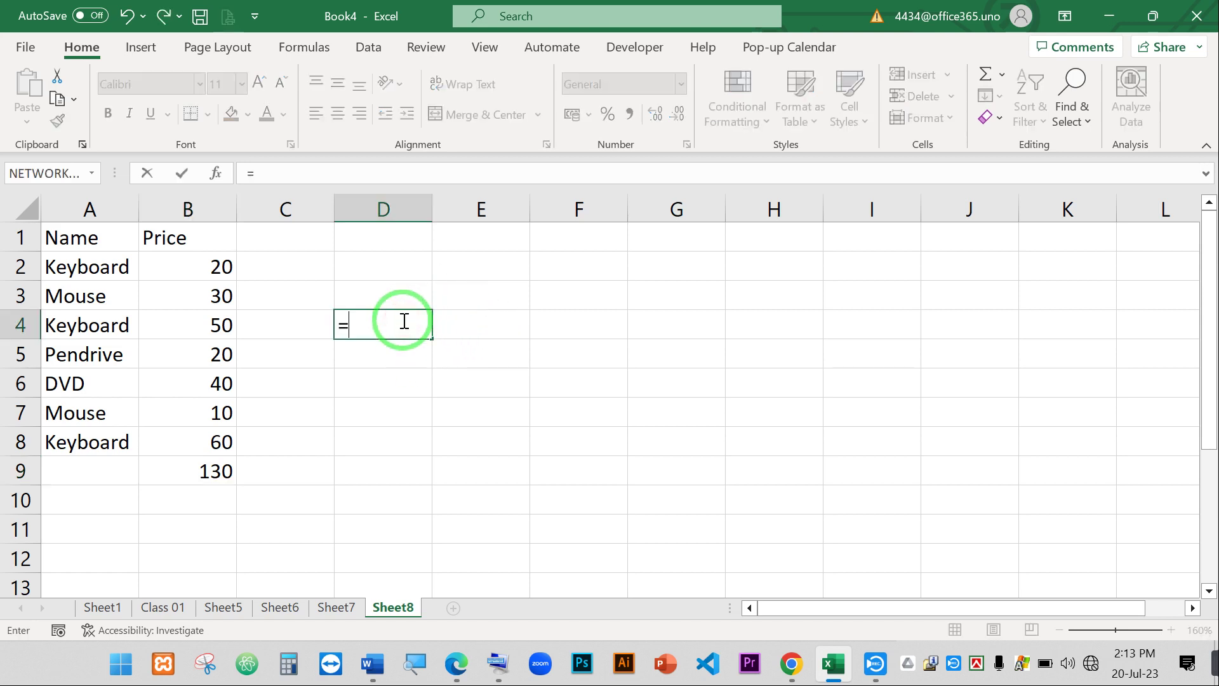
type("9>10")
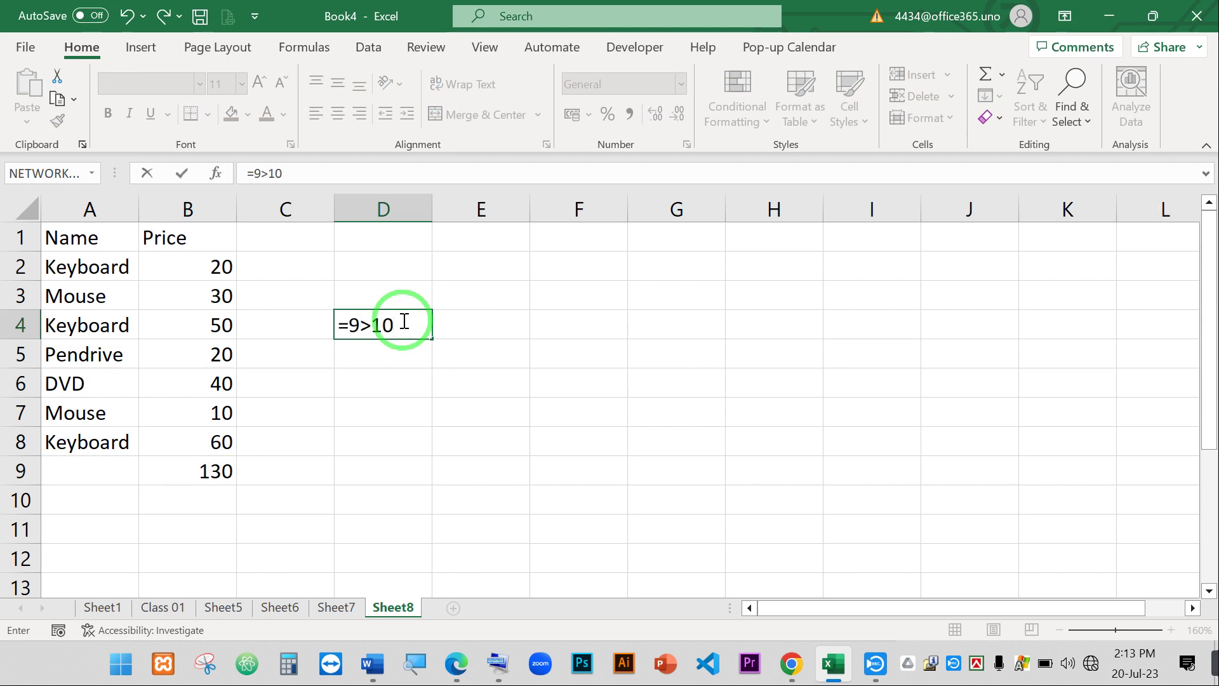
key("Return")
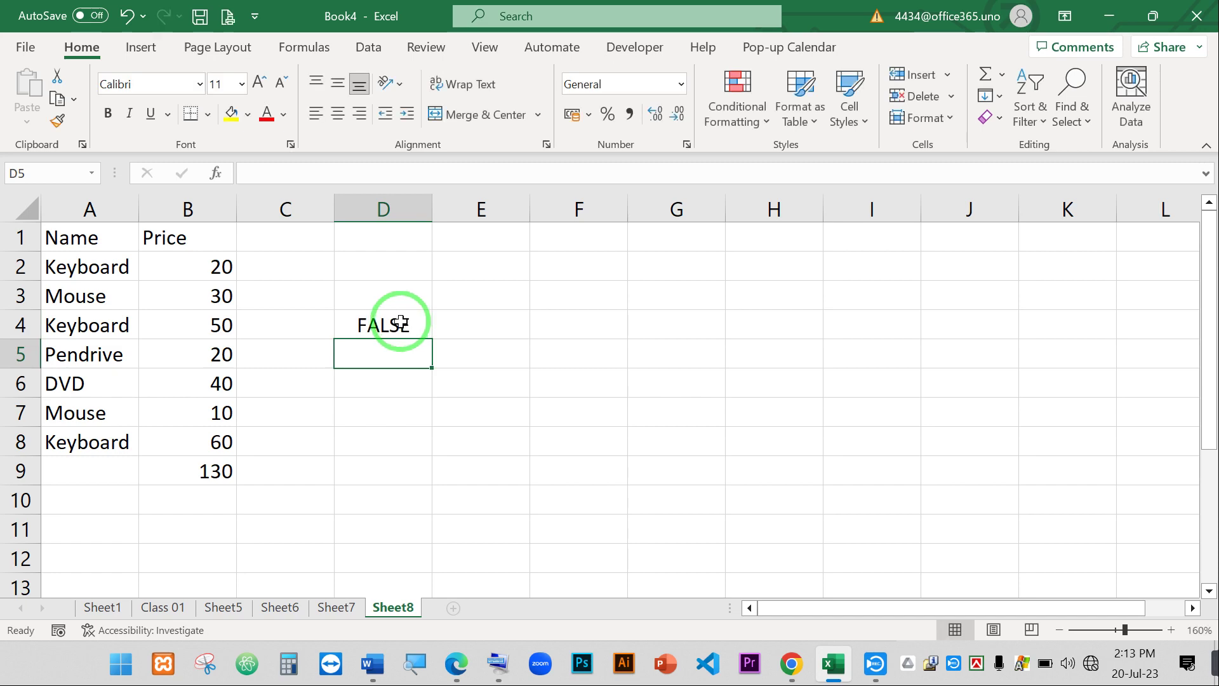
scroll(432, 357, "up", 3)
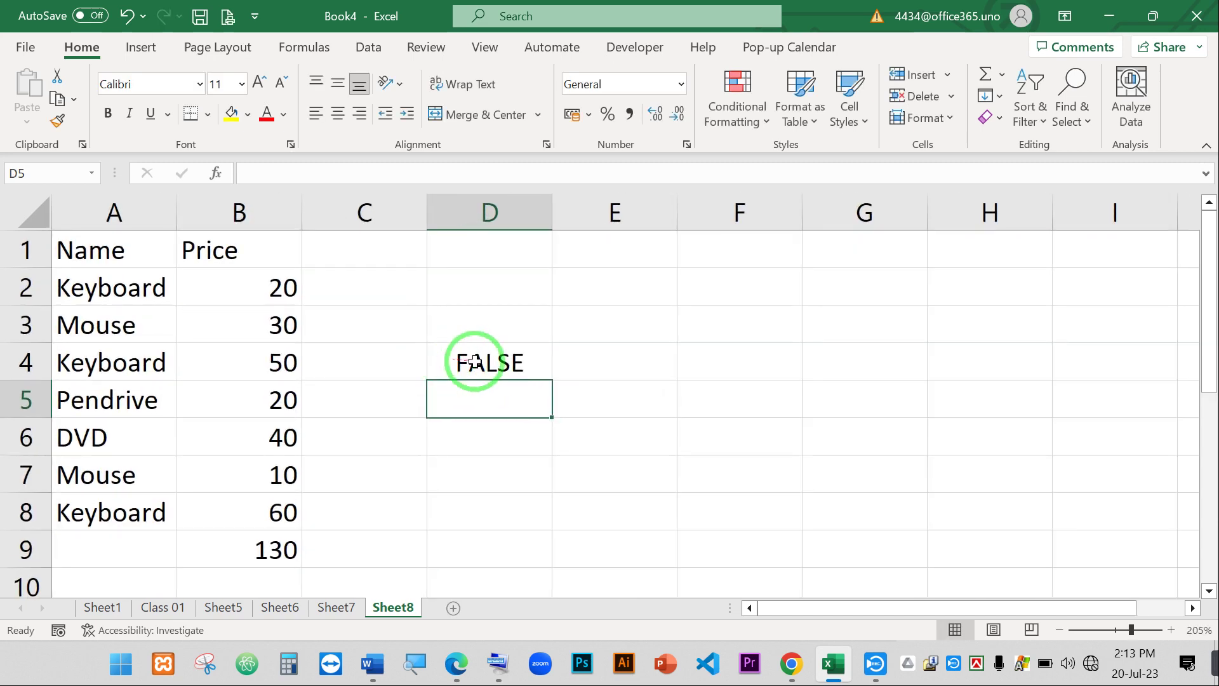
left_click(476, 362)
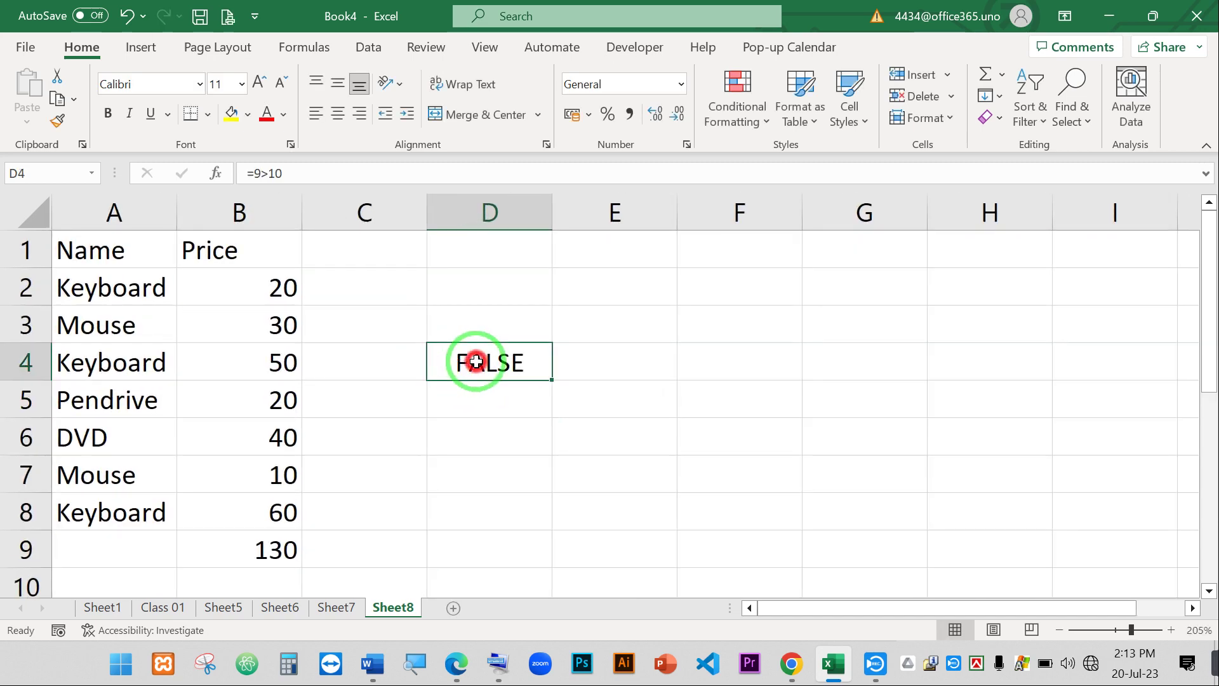
double_click(476, 362)
double_click(466, 362)
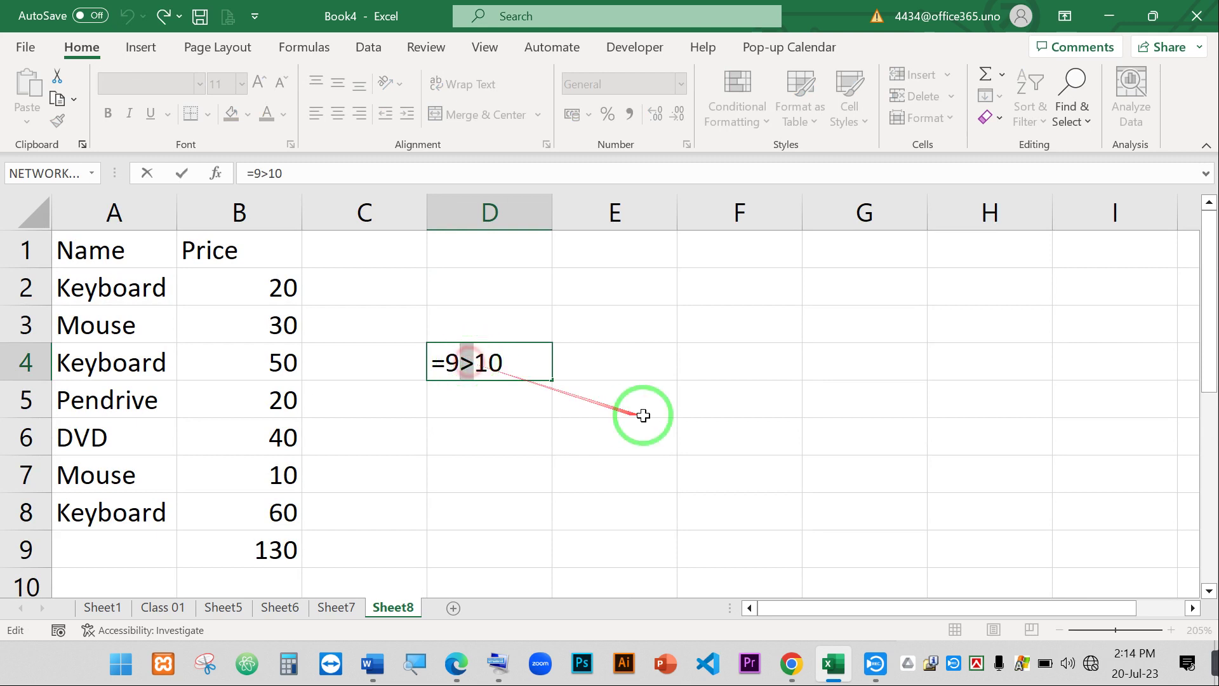
type("=")
key("Return")
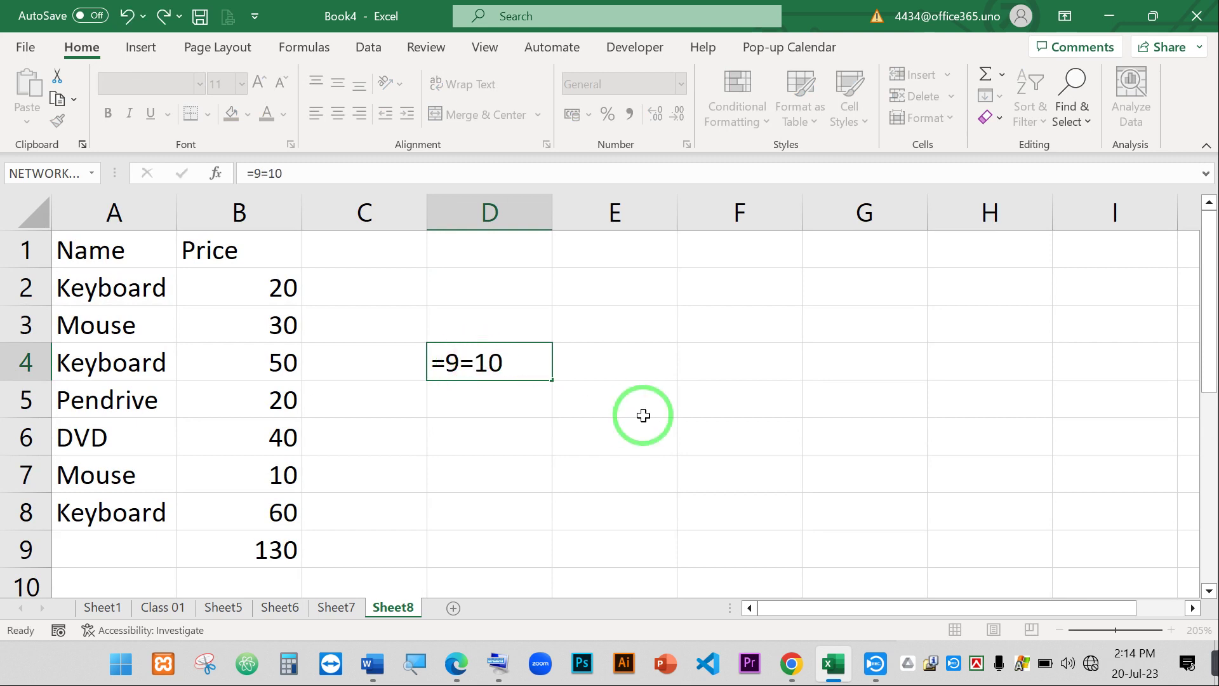
Change D4's operator to <= so it reads =9<=10 and returns TRUE.
left_click(470, 360)
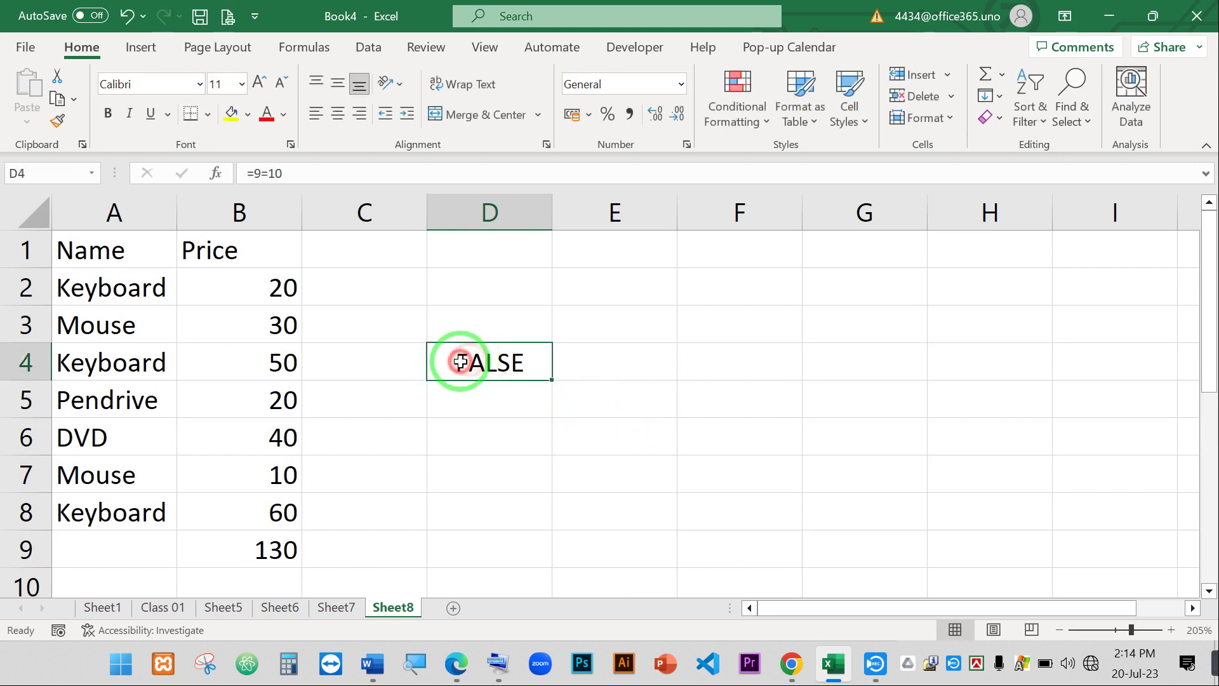
double_click(473, 361)
double_click(468, 361)
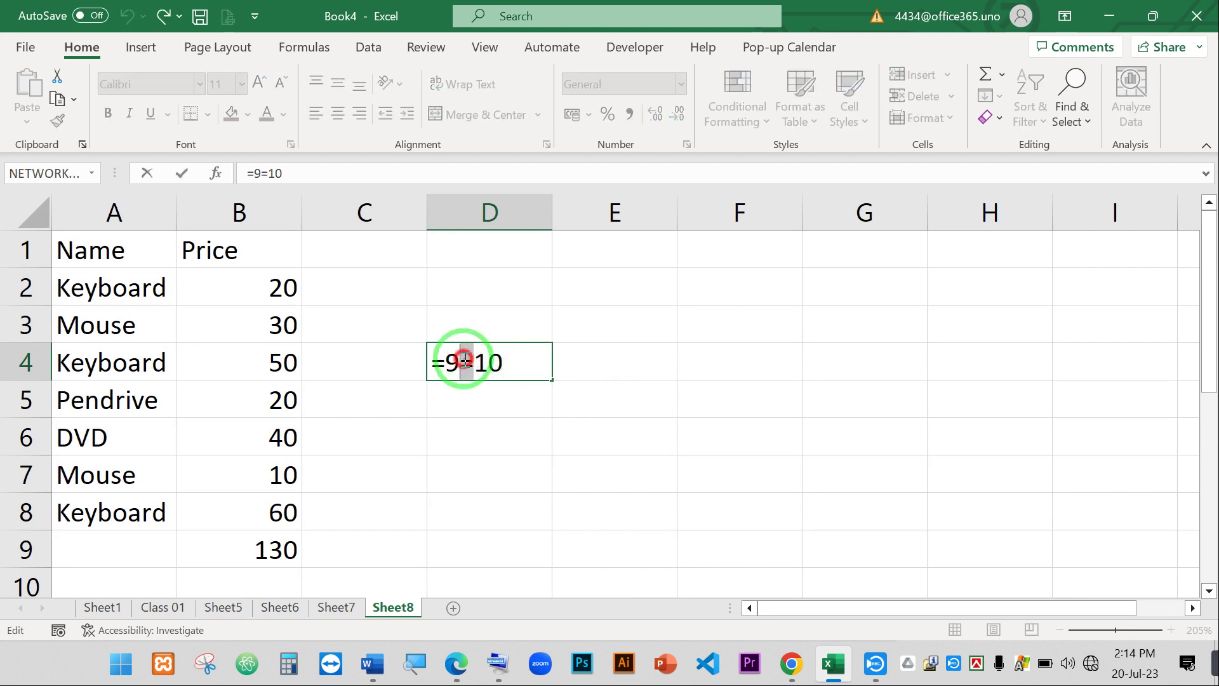
type("<=")
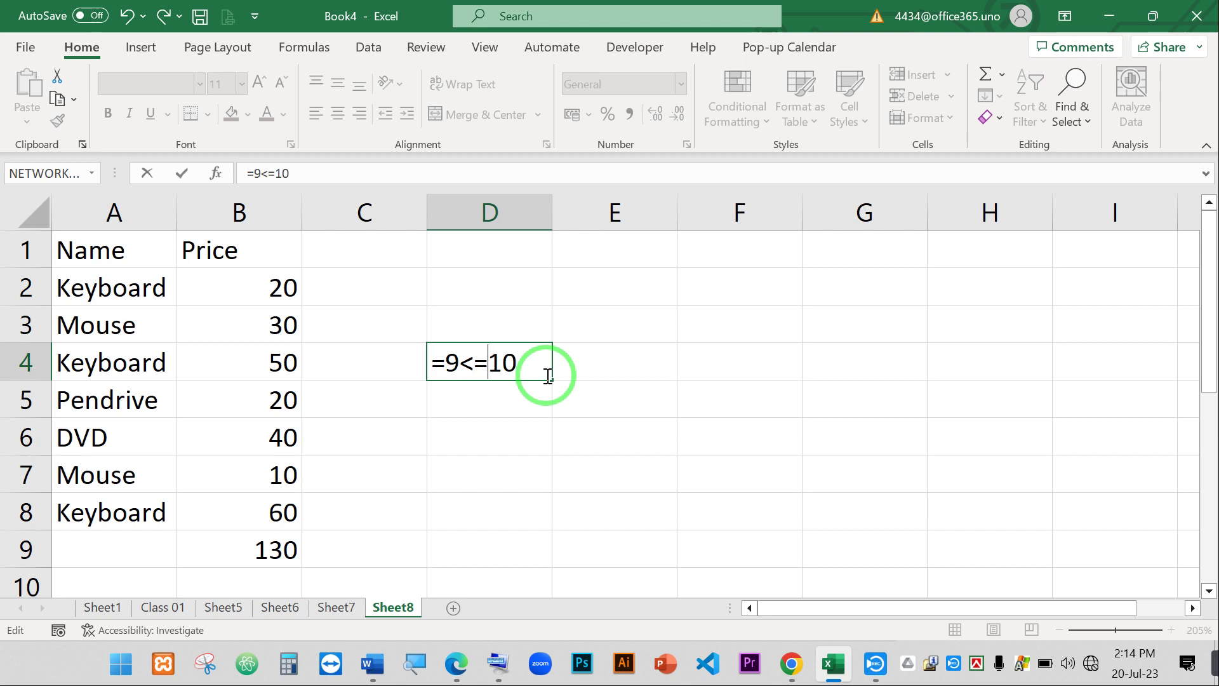
key("Return")
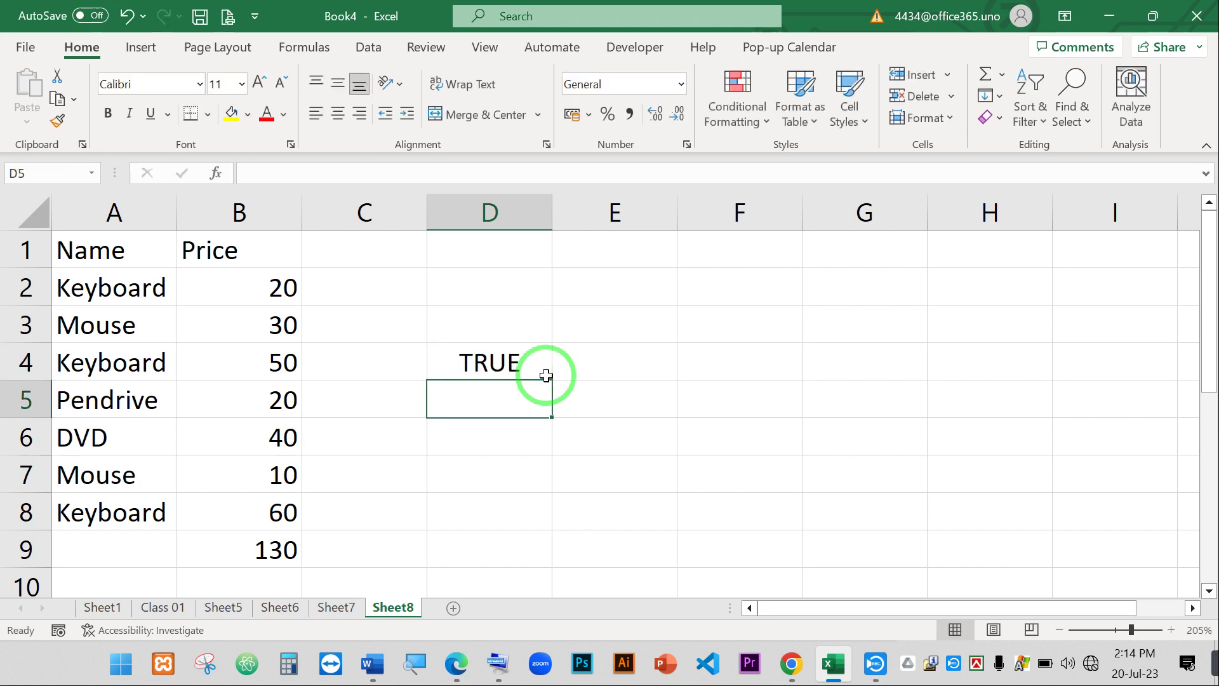
double_click(490, 366)
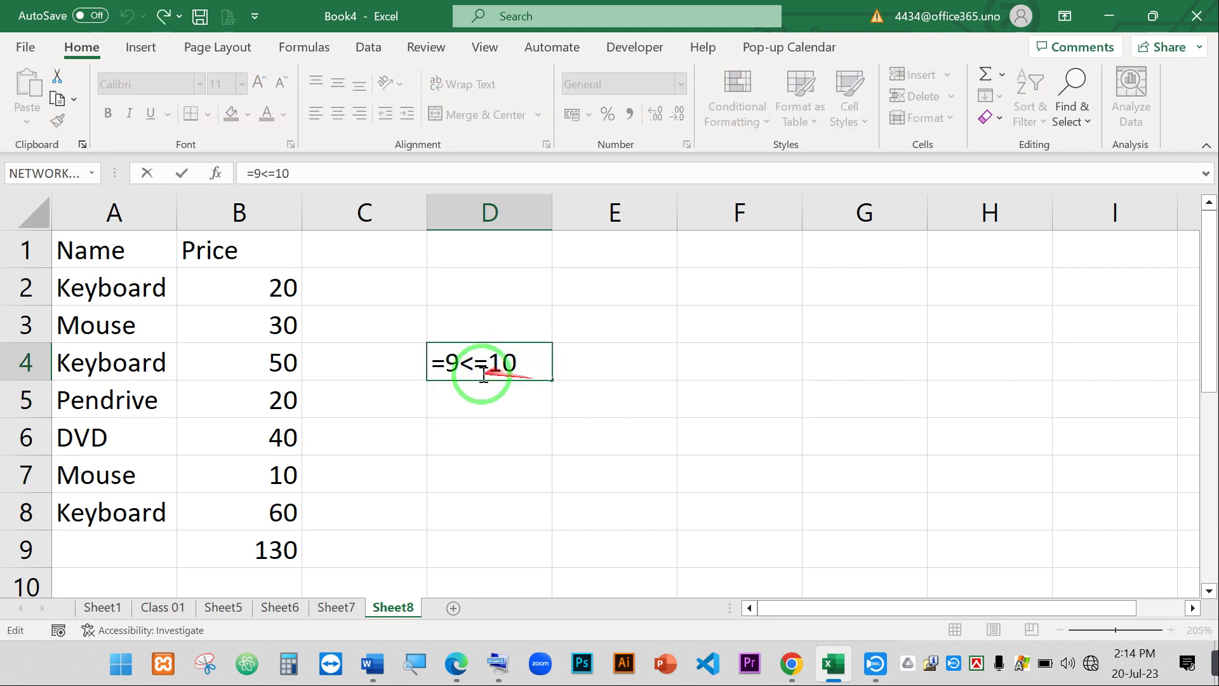
double_click(451, 362)
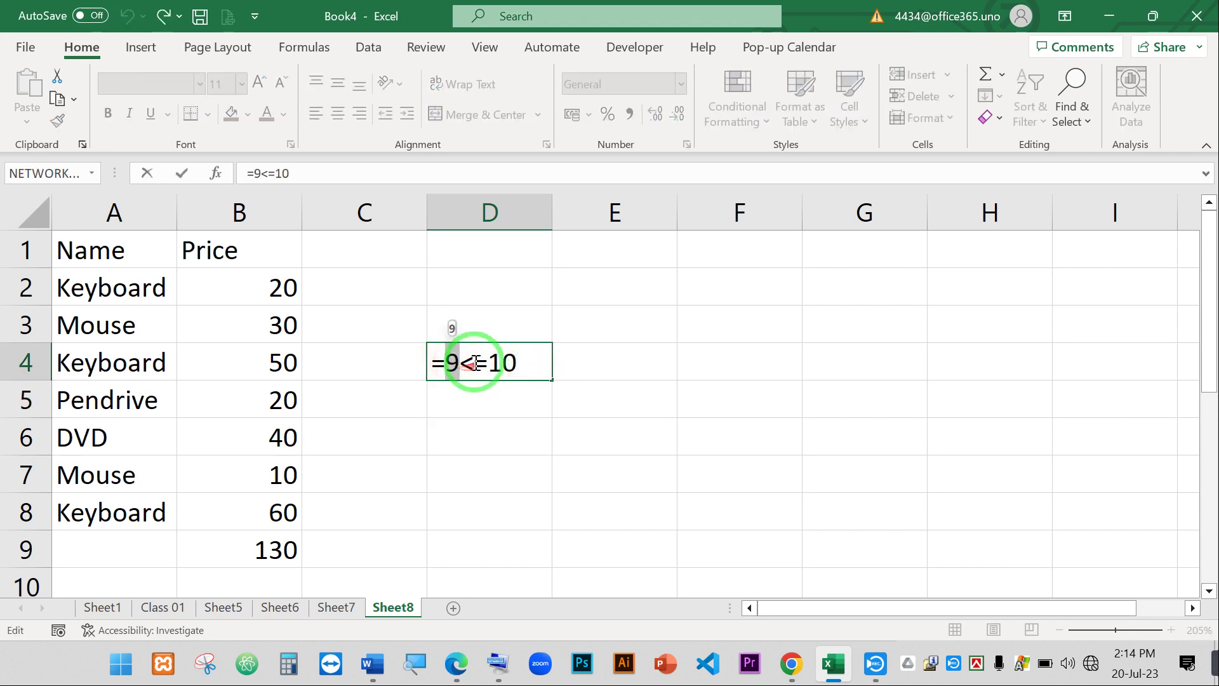
double_click(480, 363)
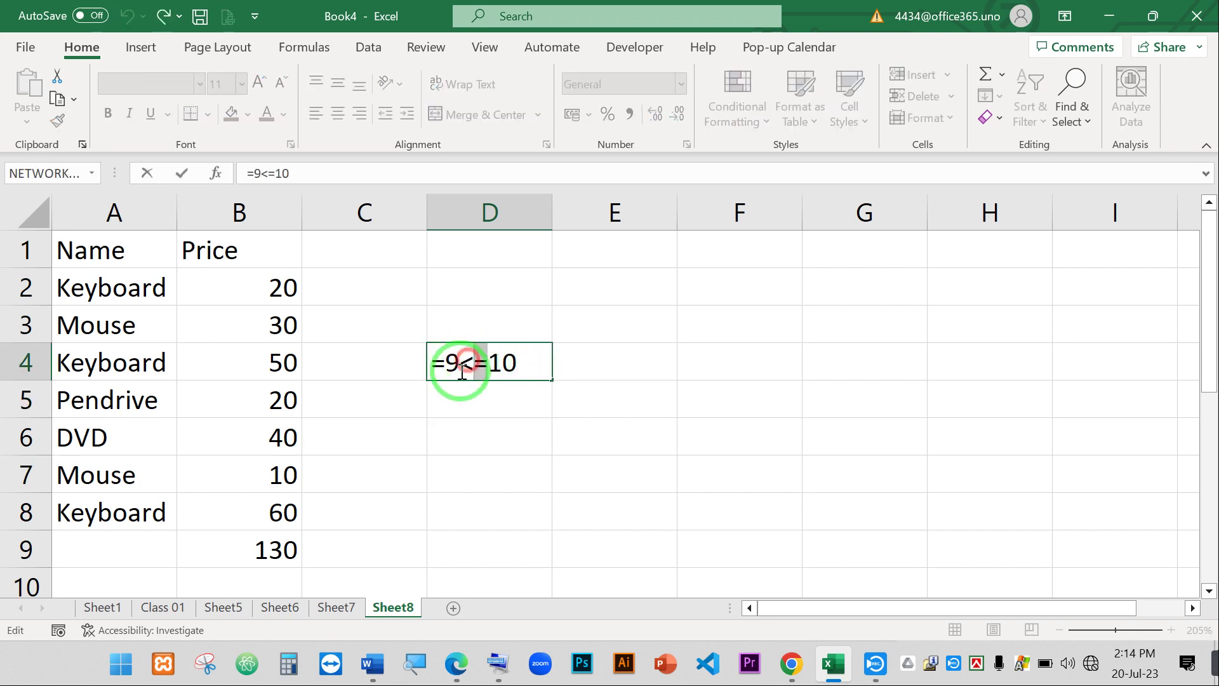
left_click(462, 368)
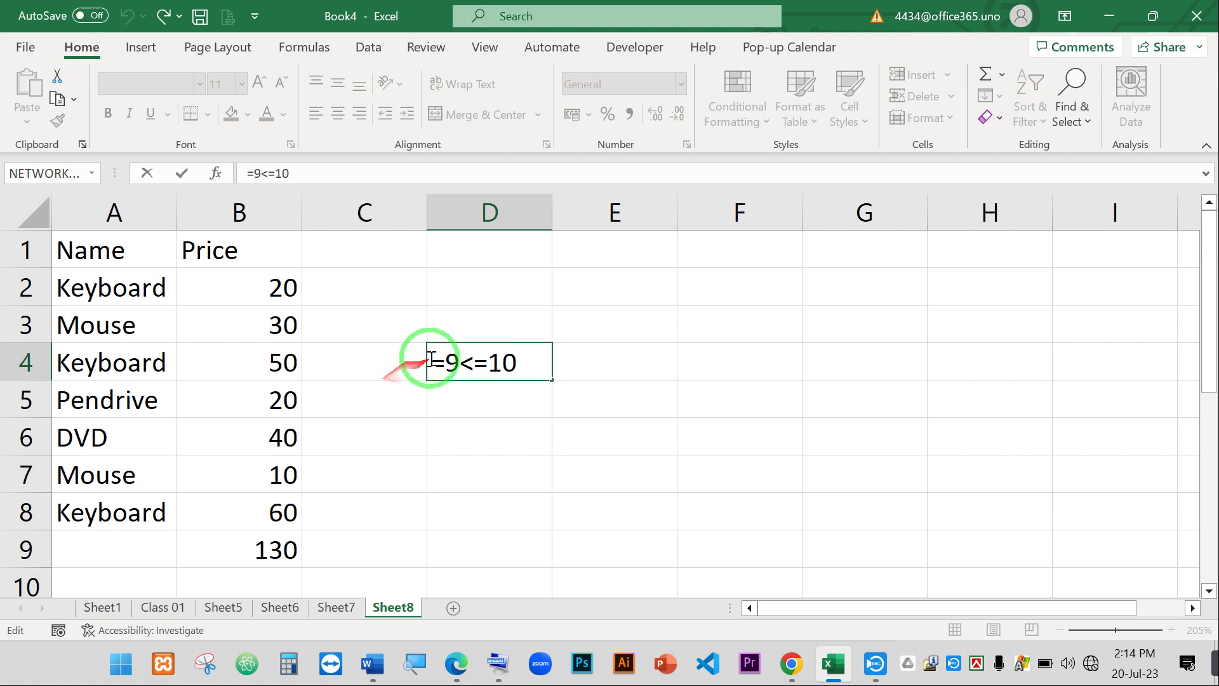
left_click_drag(520, 362, 452, 358)
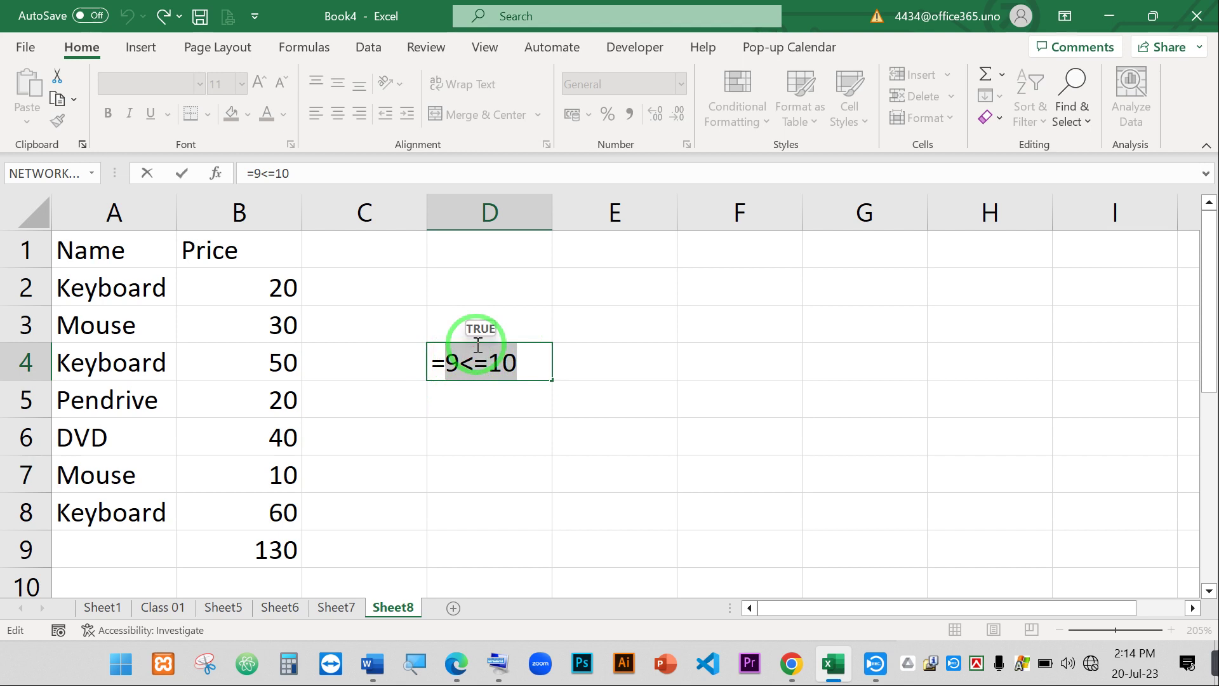
left_click(518, 361)
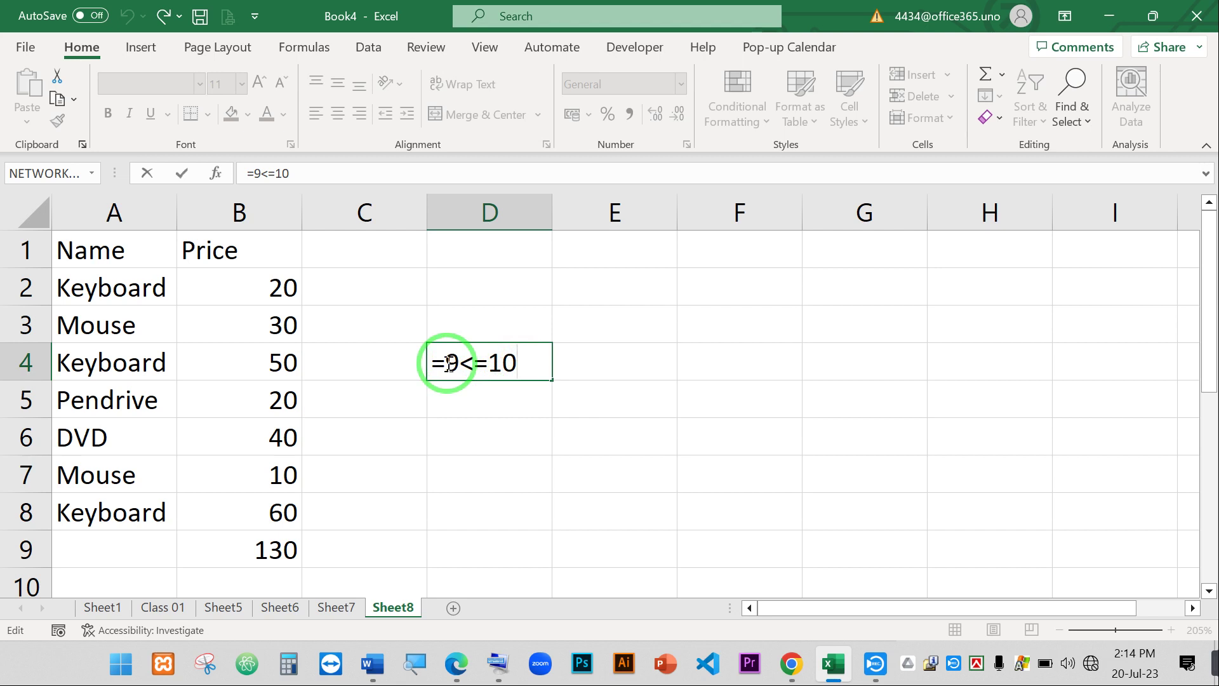
mouse_move(446, 365)
left_mouse_down()
mouse_move(557, 348)
mouse_move(447, 362)
left_mouse_up()
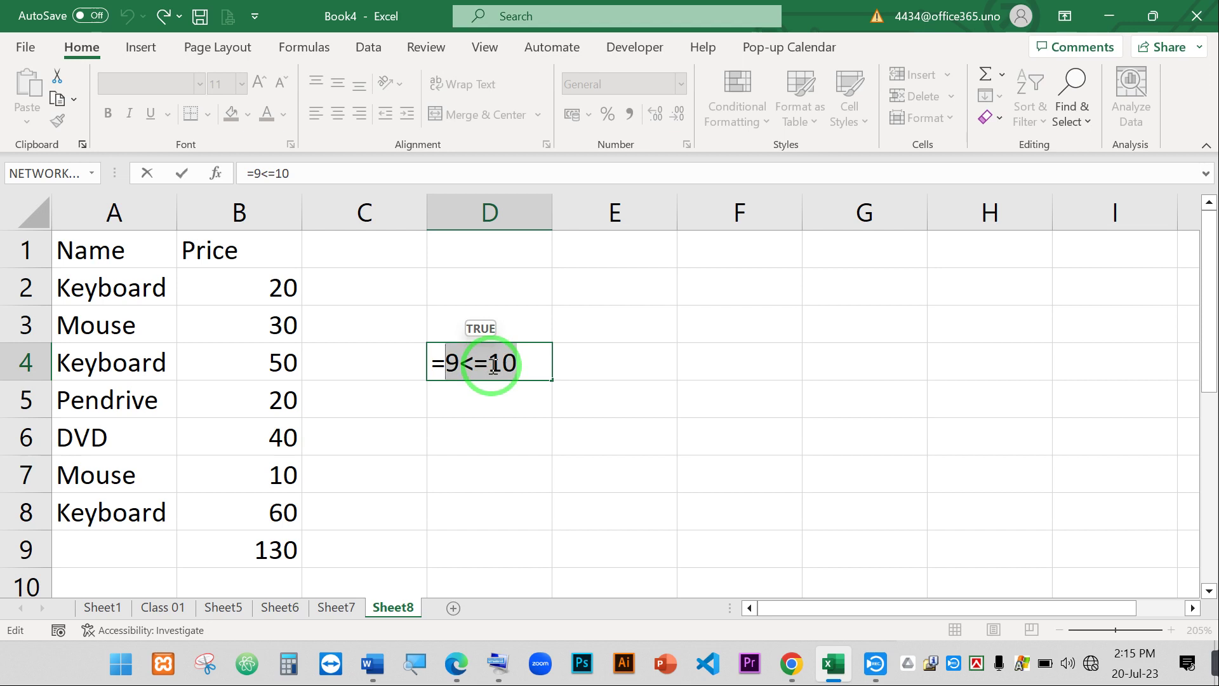
Commit D4, then change its formula to =9>=10, which returns FALSE.
key("Return")
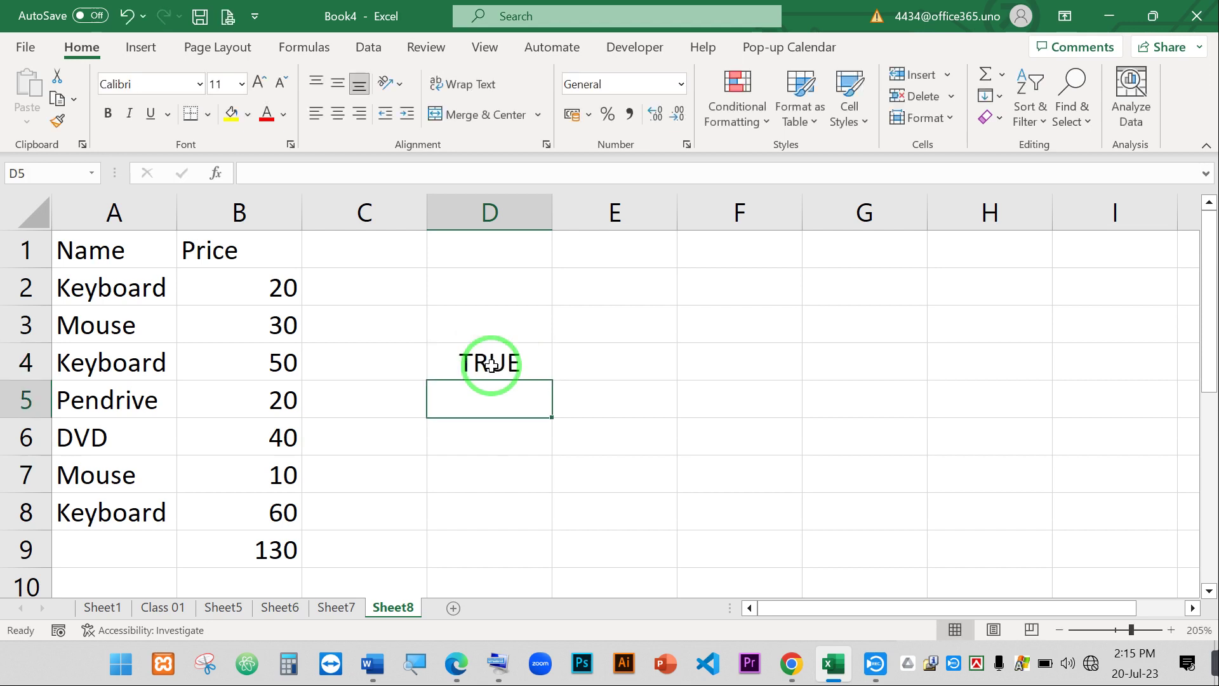
left_click(491, 363)
double_click(481, 361)
left_click_drag(476, 361, 463, 361)
type(">=10")
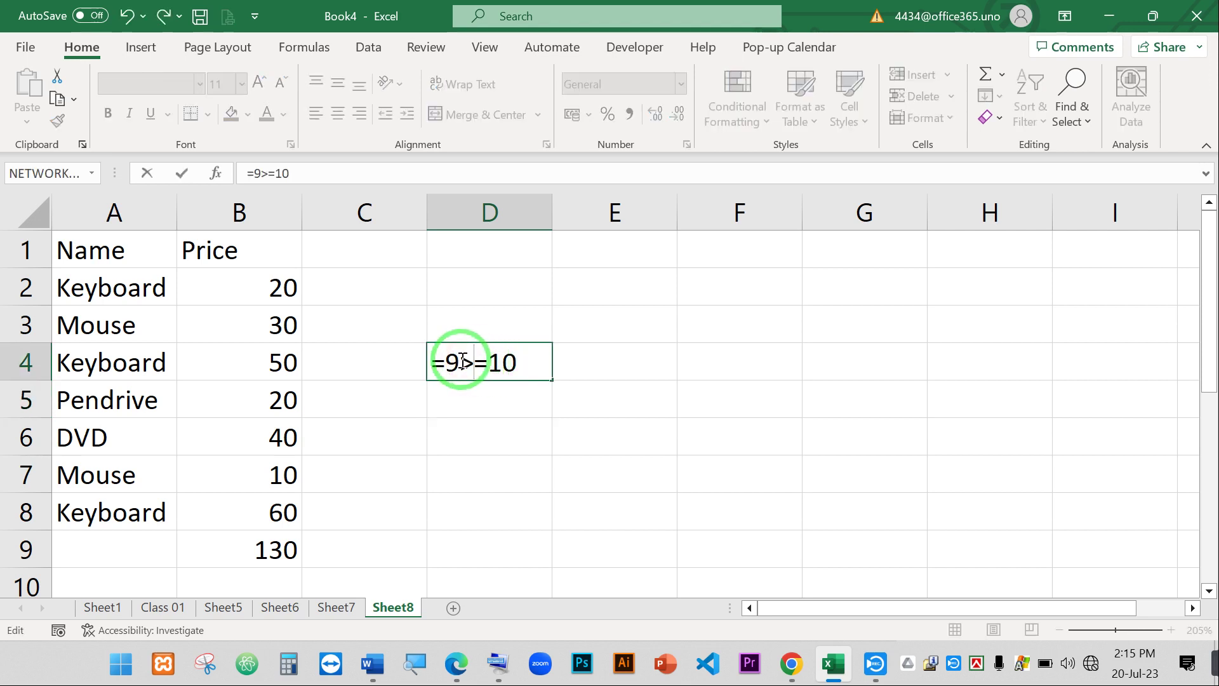
key("Return")
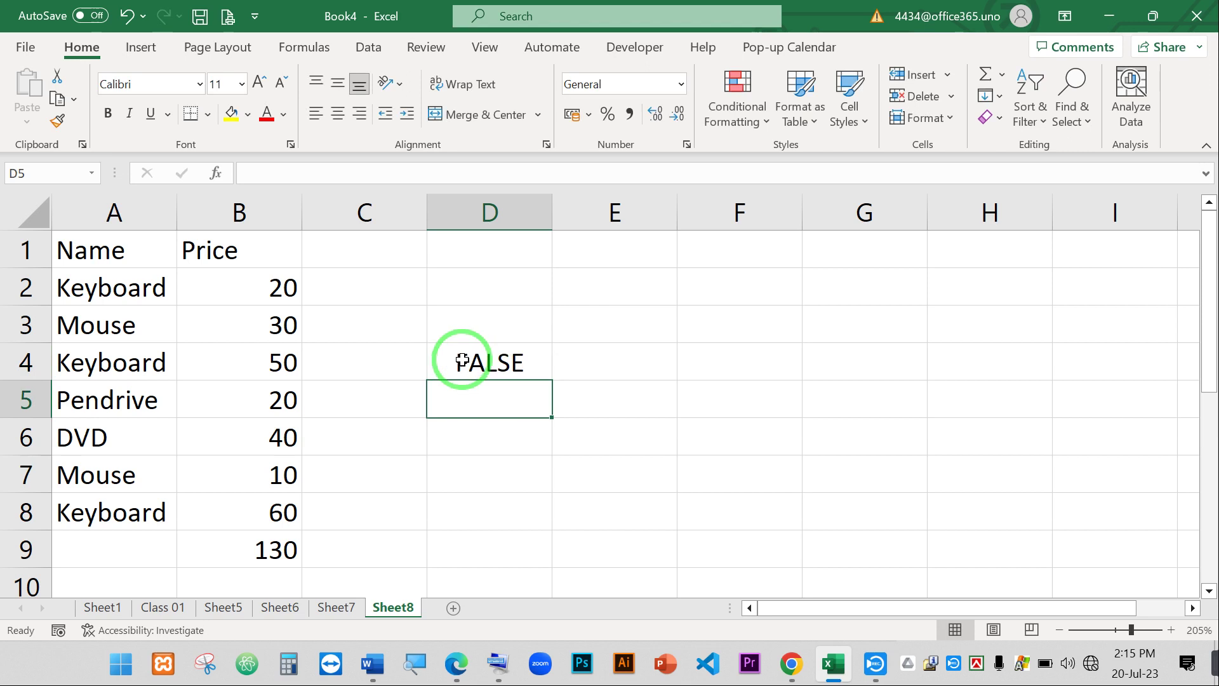
Change D4 to =9<10 so it returns TRUE, and reopen it for editing.
double_click(463, 362)
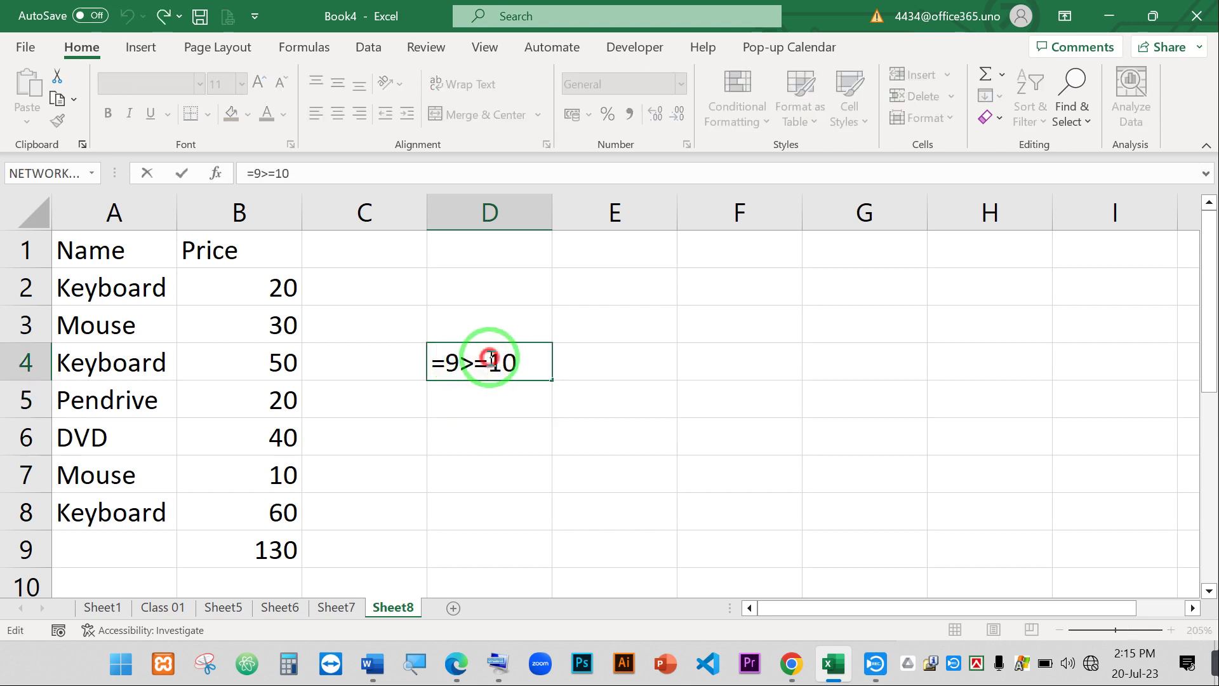
left_click_drag(461, 361, 472, 361)
type("<")
key("Delete")
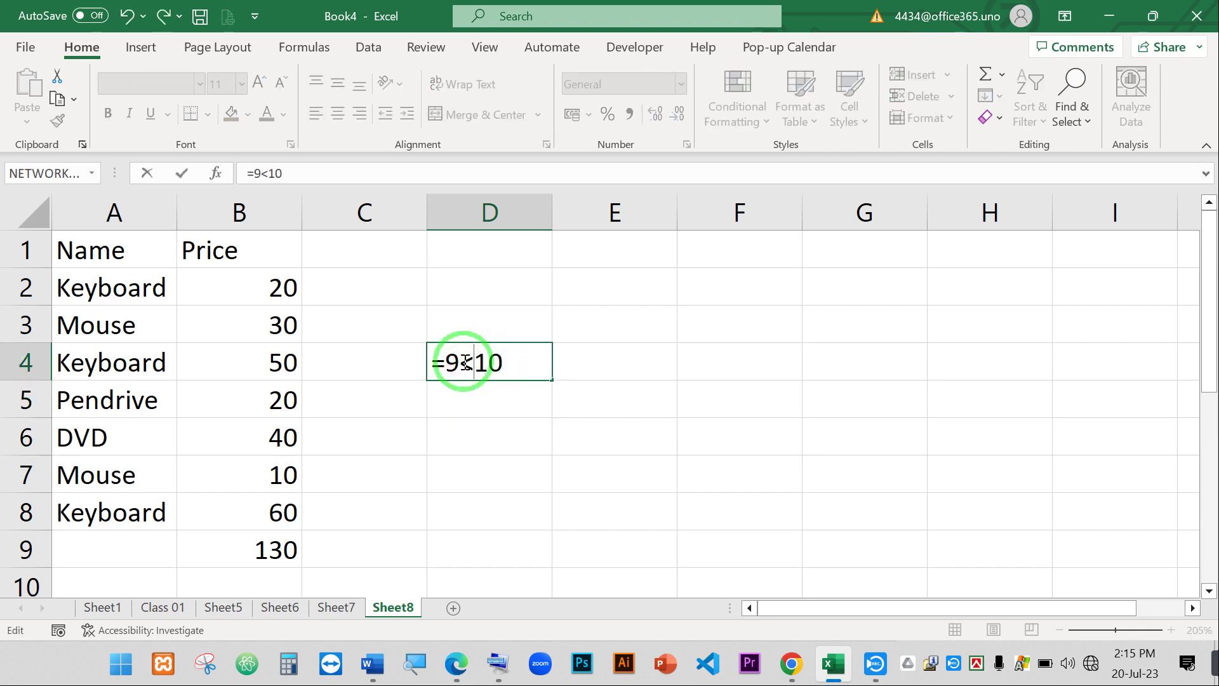
key("Return")
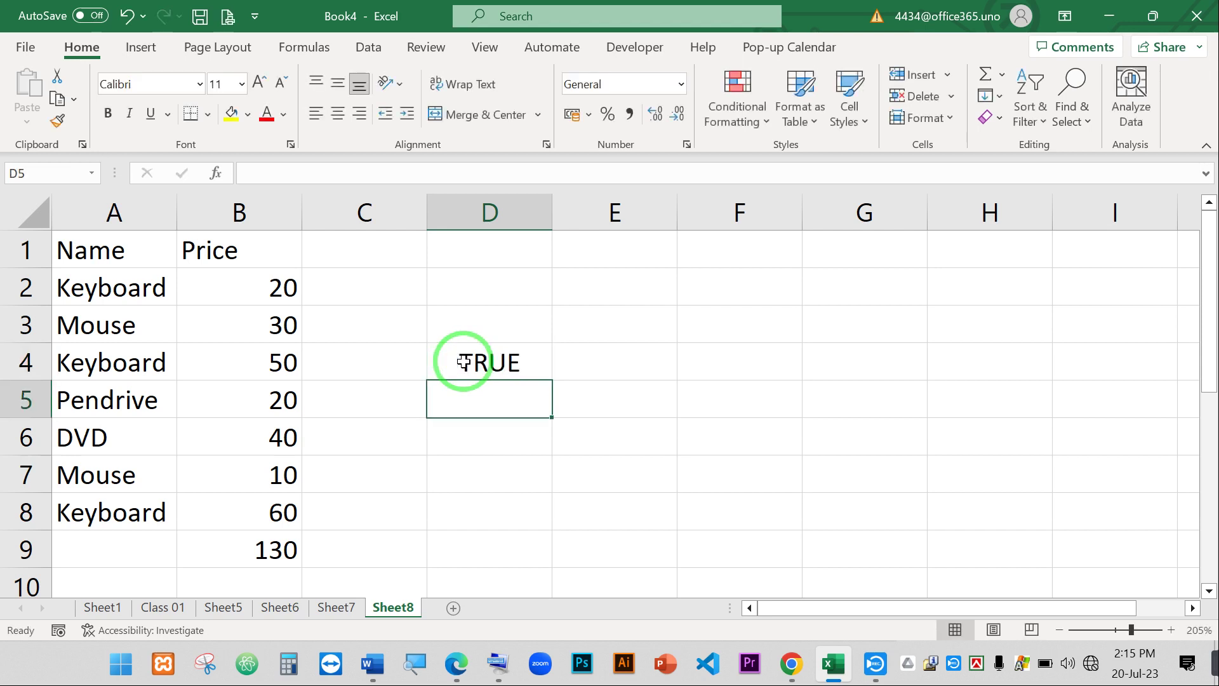
double_click(464, 362)
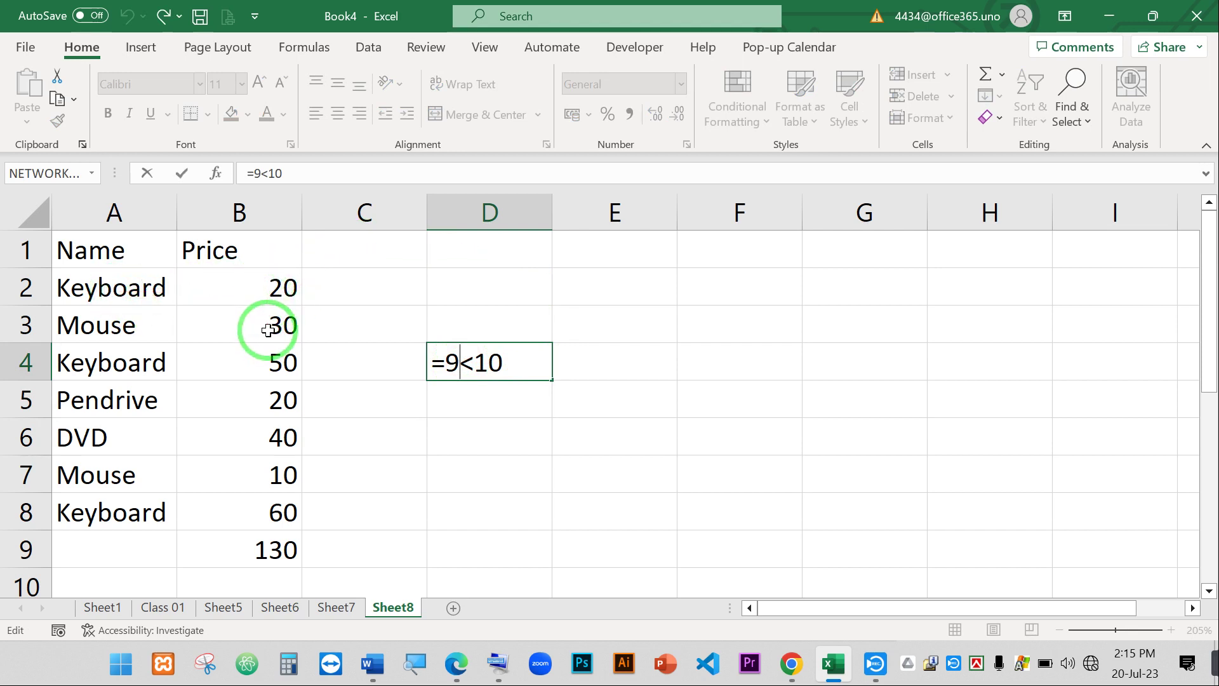
Replace 9 and 10 in D4 with references to B2 and B3, giving =B2<B3.
double_click(451, 361)
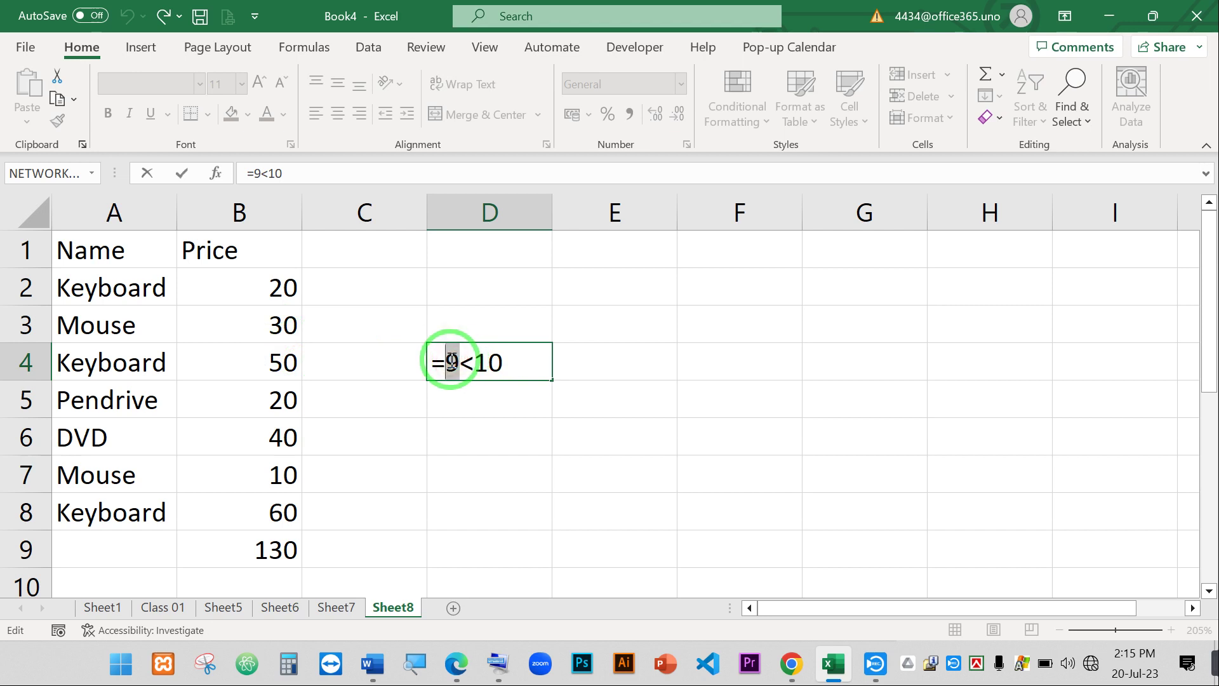
key("BackSpace")
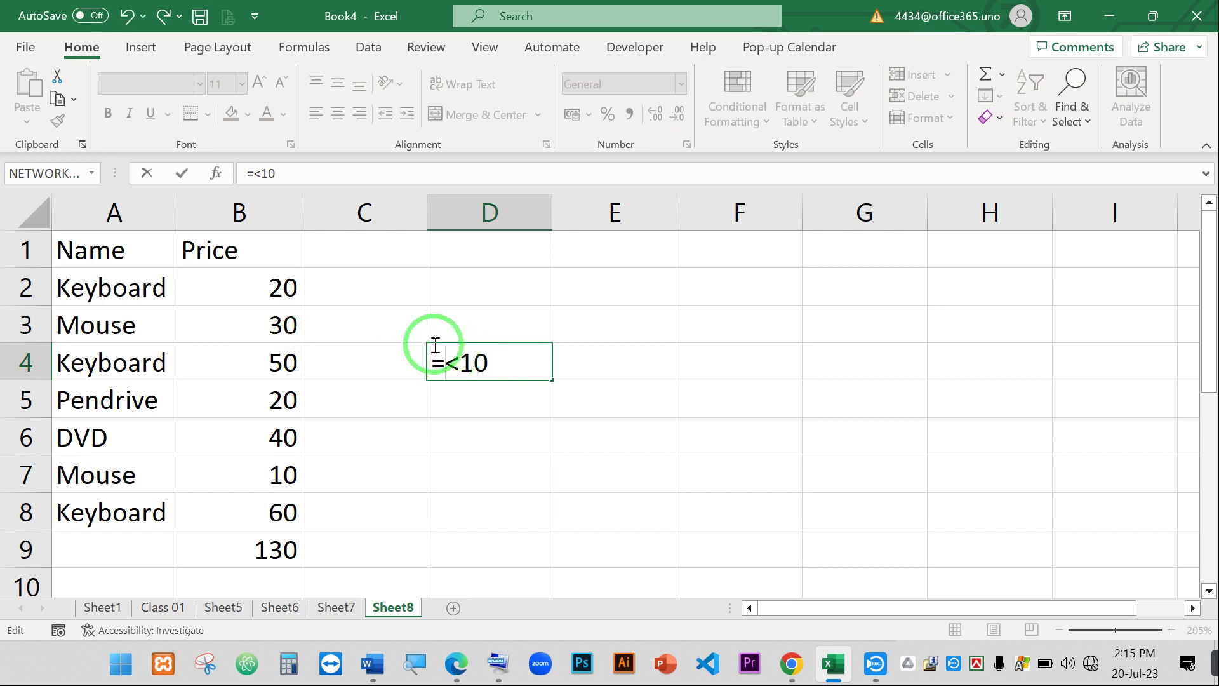
left_click(270, 285)
double_click(503, 362)
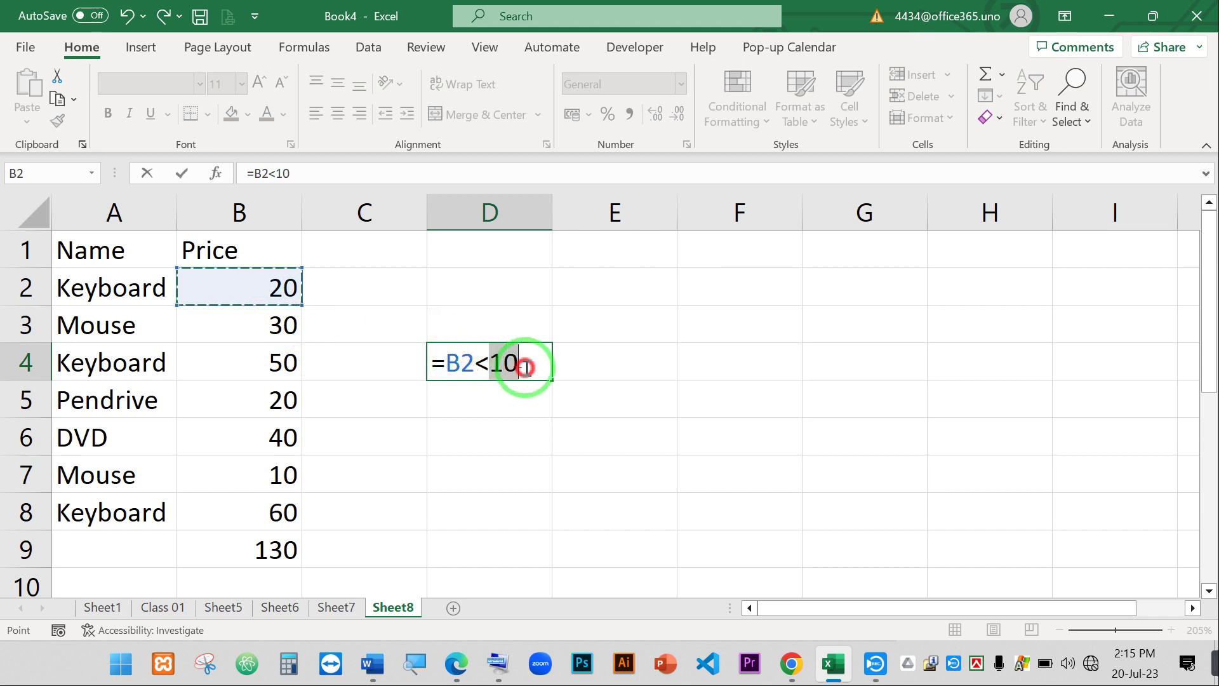
key("BackSpace")
left_click(264, 326)
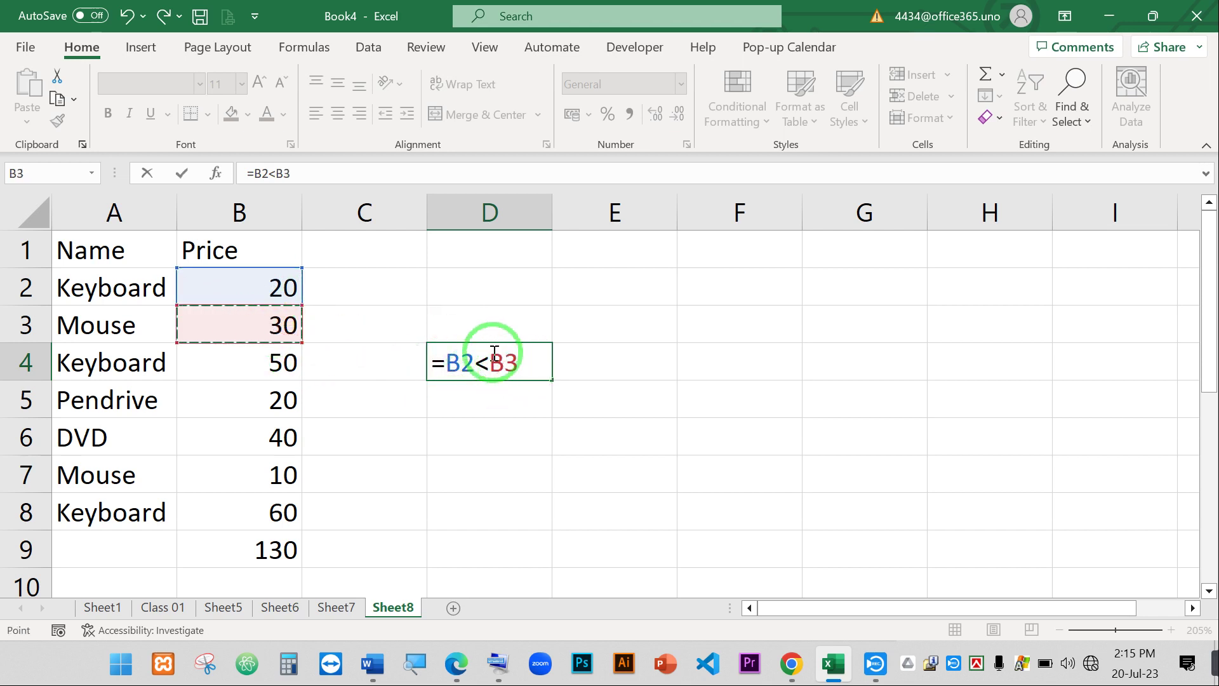
left_click_drag(480, 360, 519, 359)
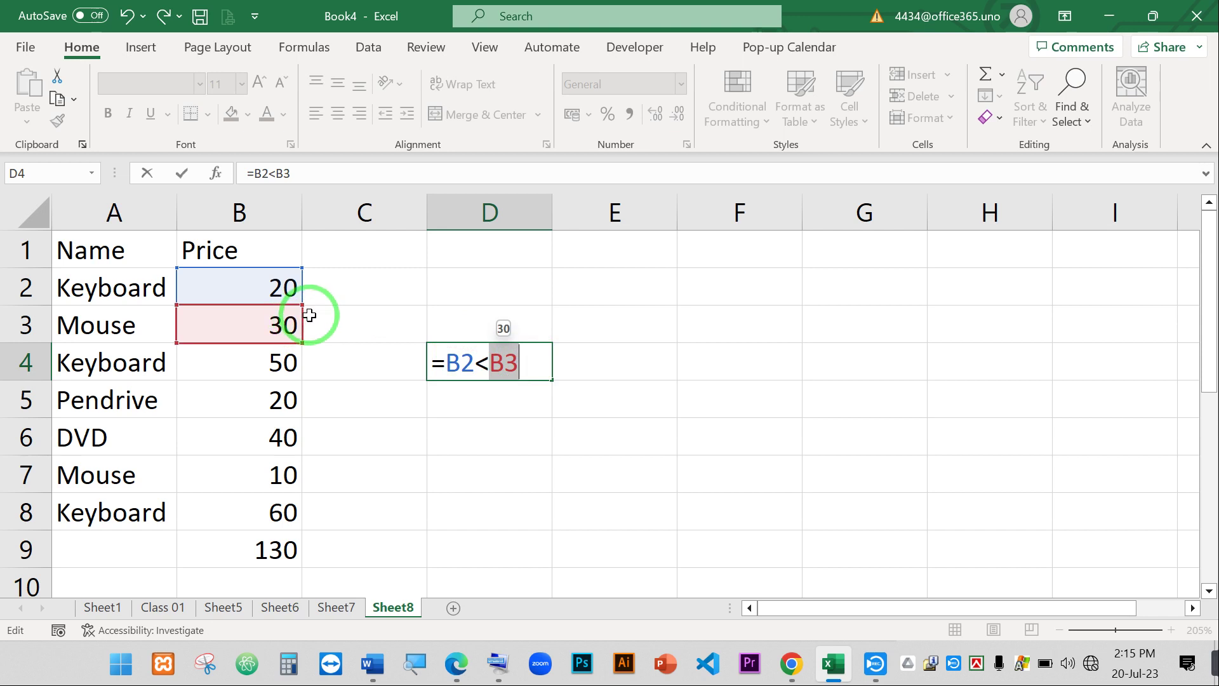
key("Return")
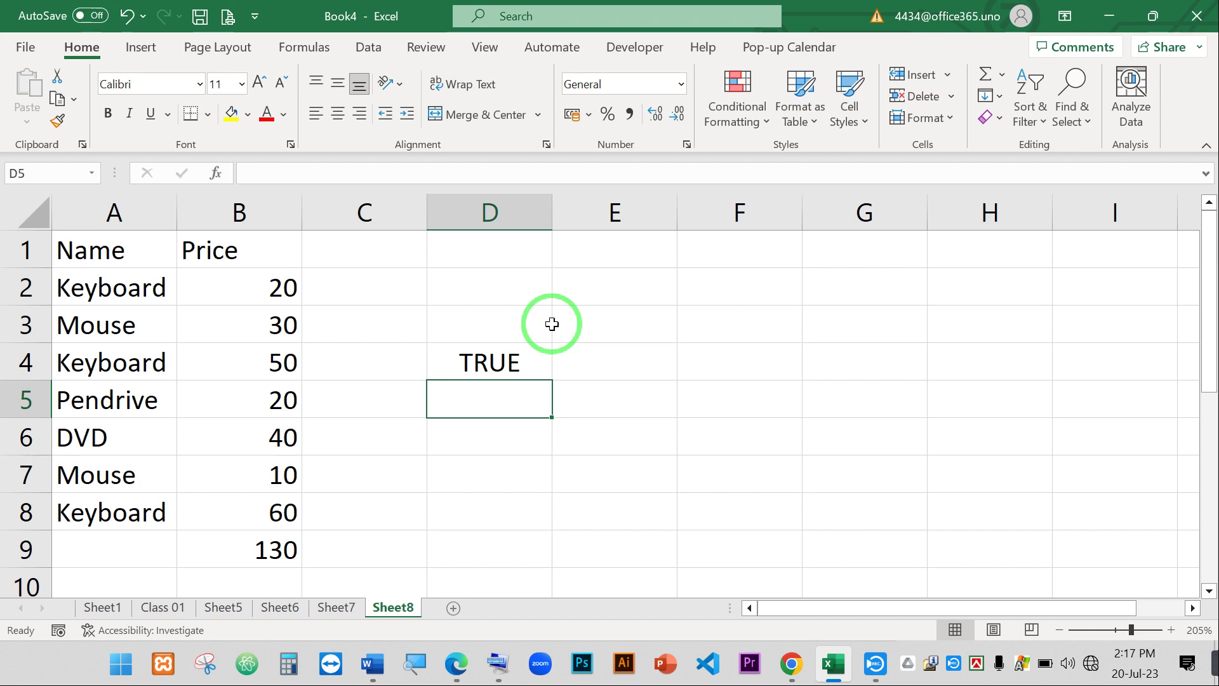
Add an equals sign to D4's operator so it reads =B2<=B3, and commit it.
double_click(488, 361)
type("=")
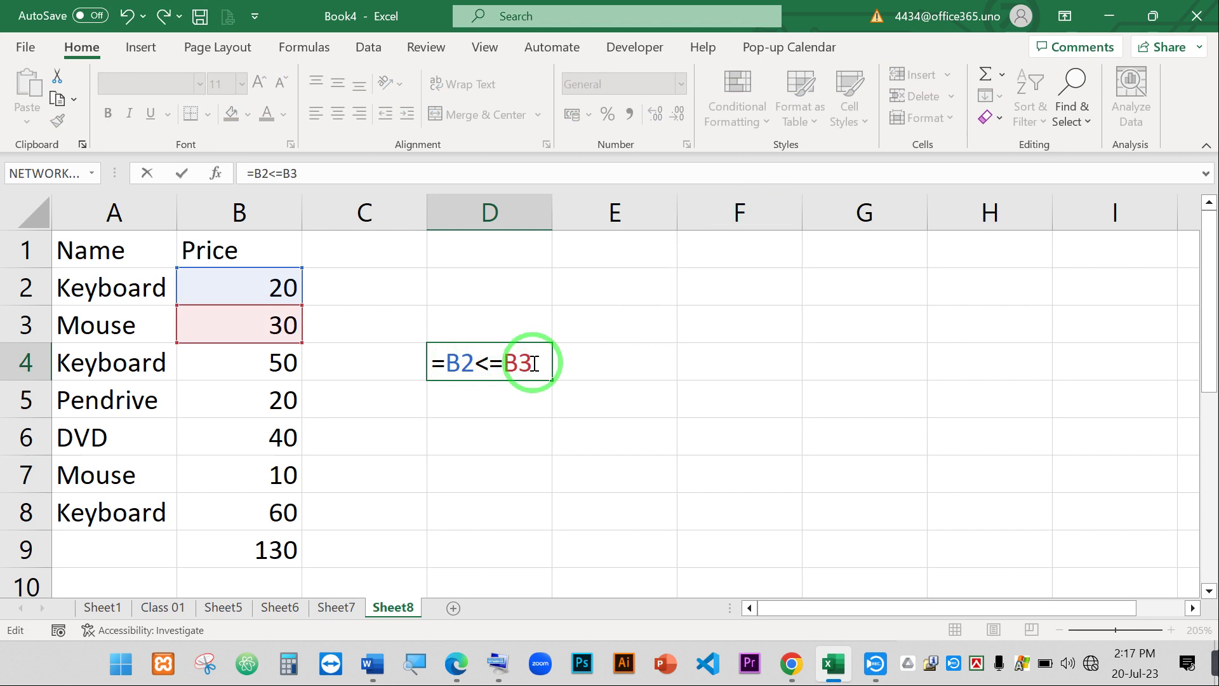
left_click_drag(534, 363, 445, 361)
left_click(512, 359)
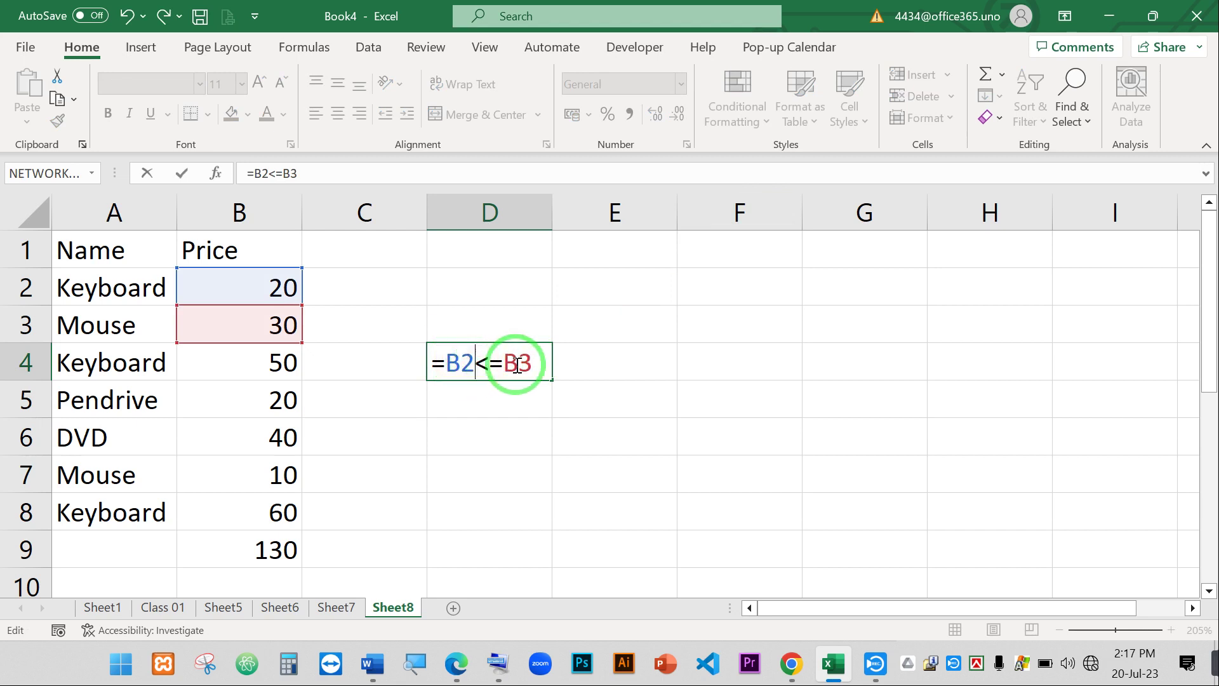
left_click_drag(534, 358, 503, 360)
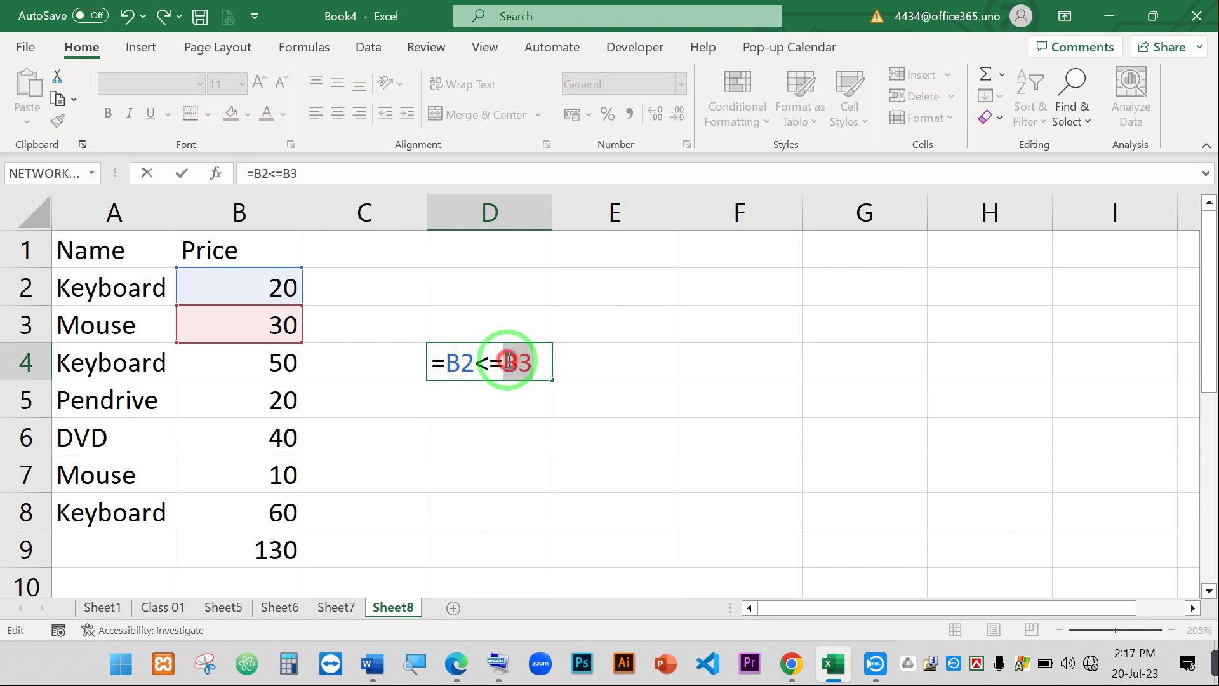
left_click(540, 357)
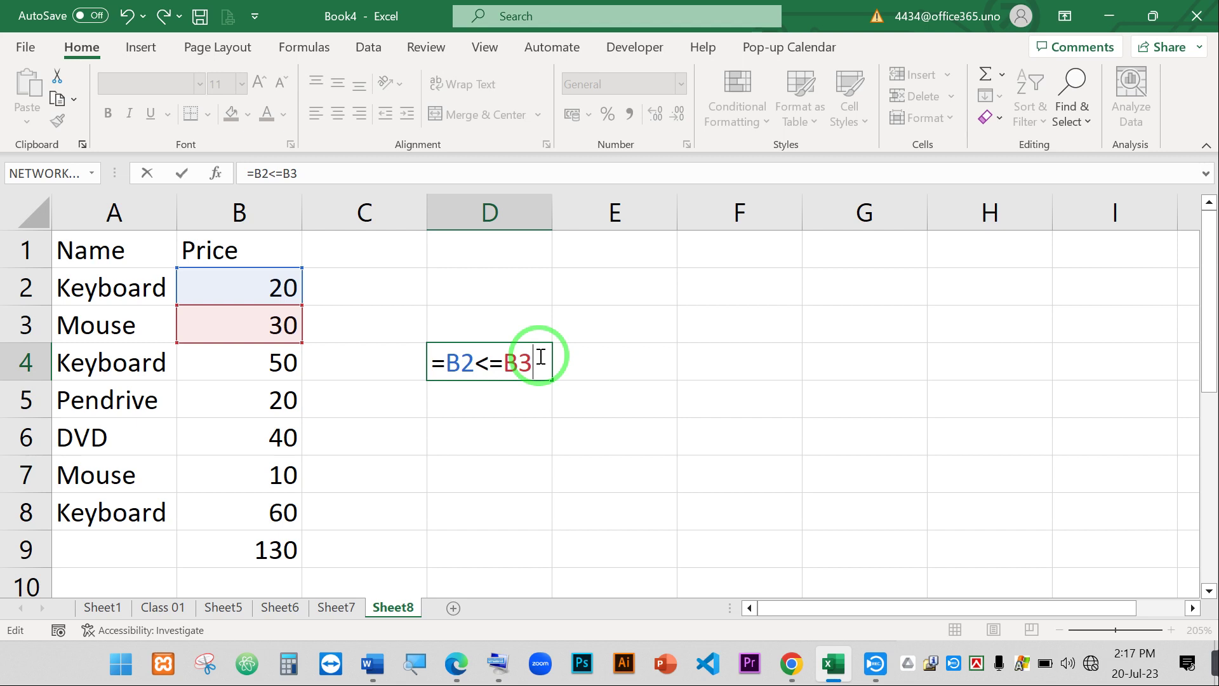
key("Return")
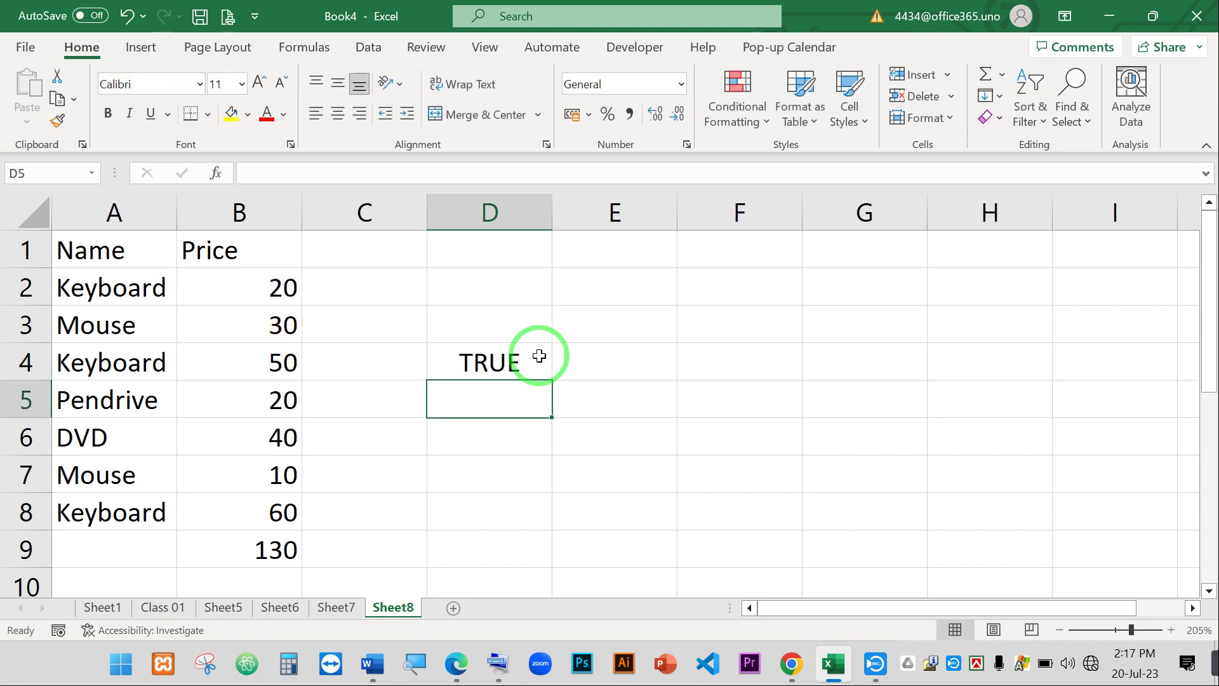
left_click(516, 361)
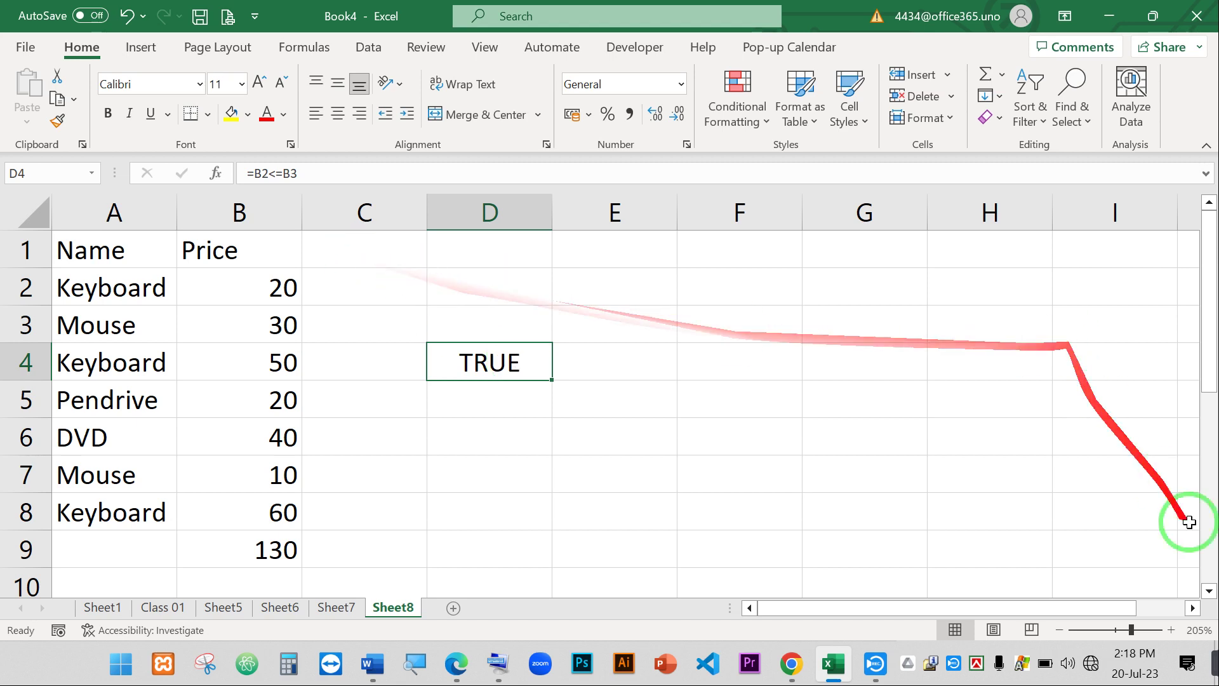
mouse_move(1202, 663)
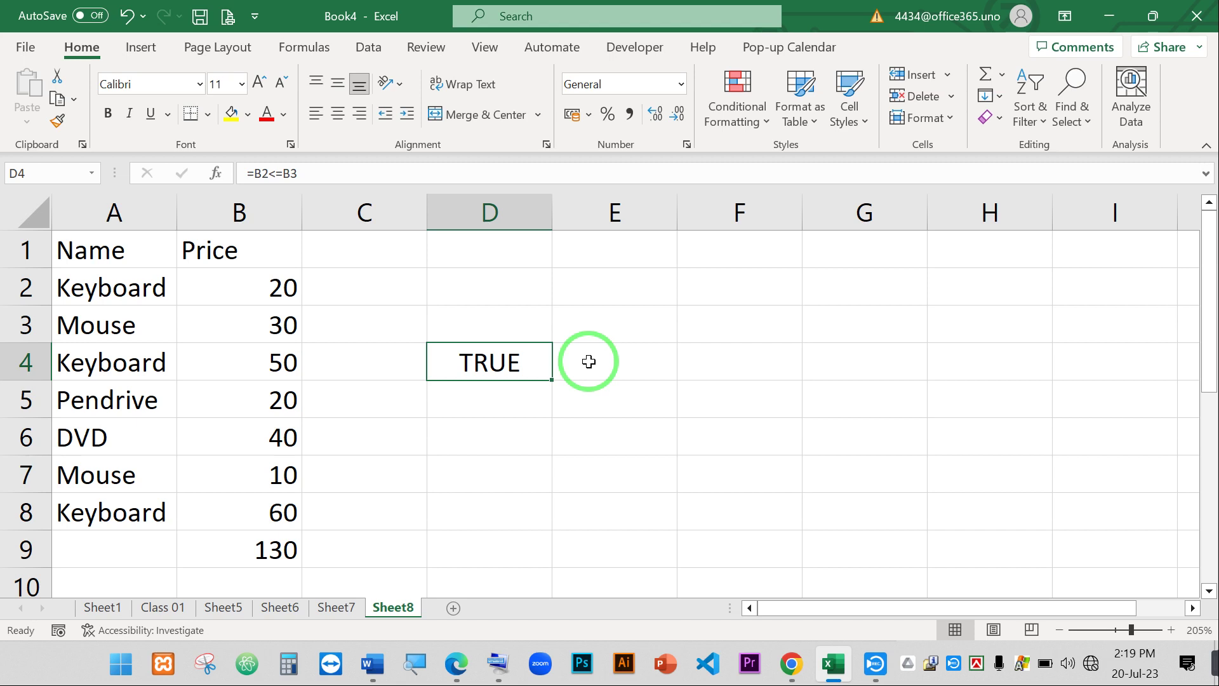
double_click(502, 361)
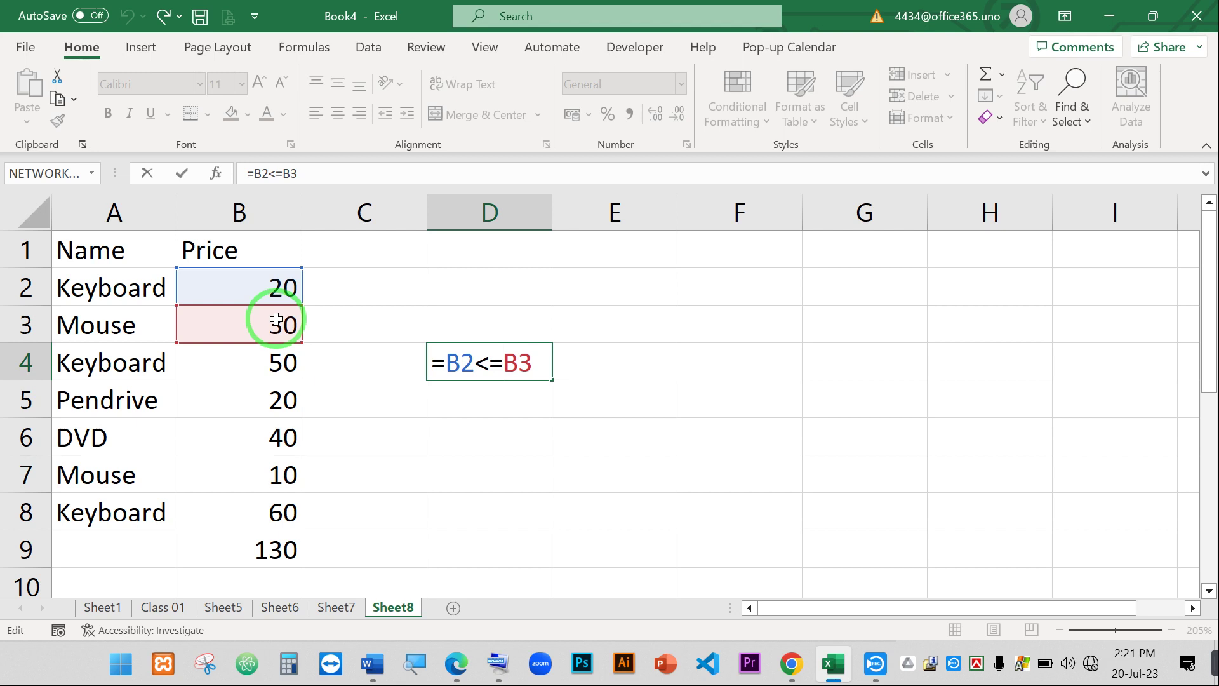
key("Return")
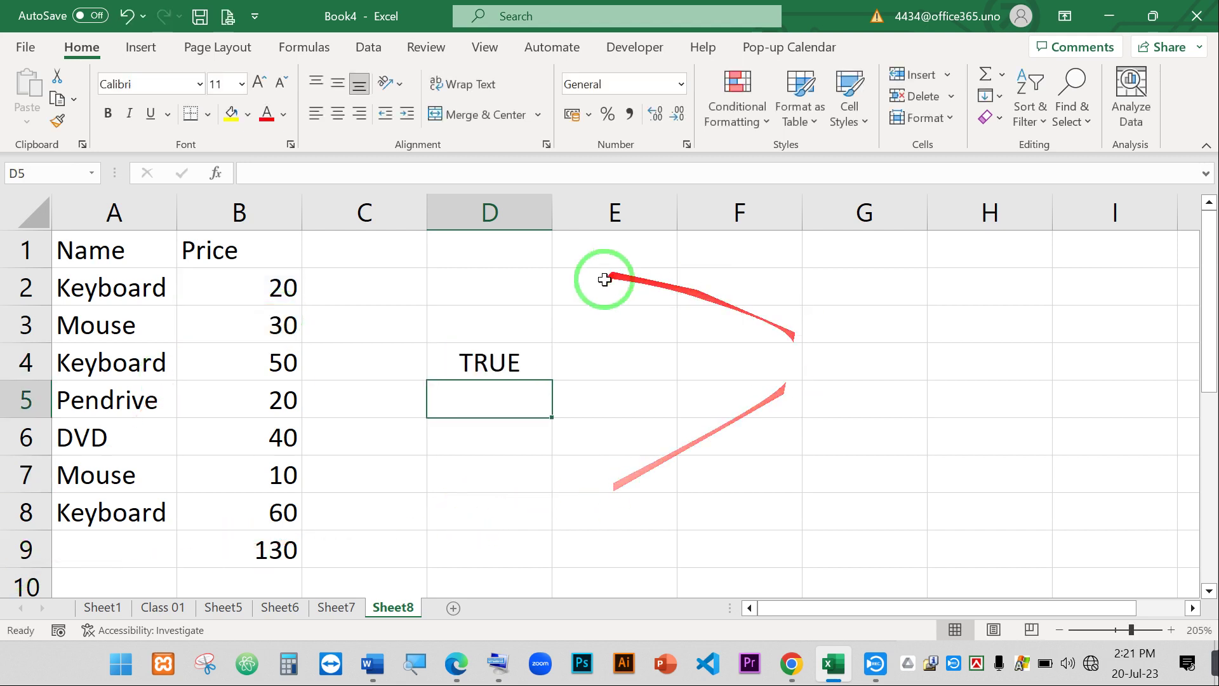
Select E3, then reopen D4's =B2<=B3 formula with the cursor at its end.
left_click(620, 324)
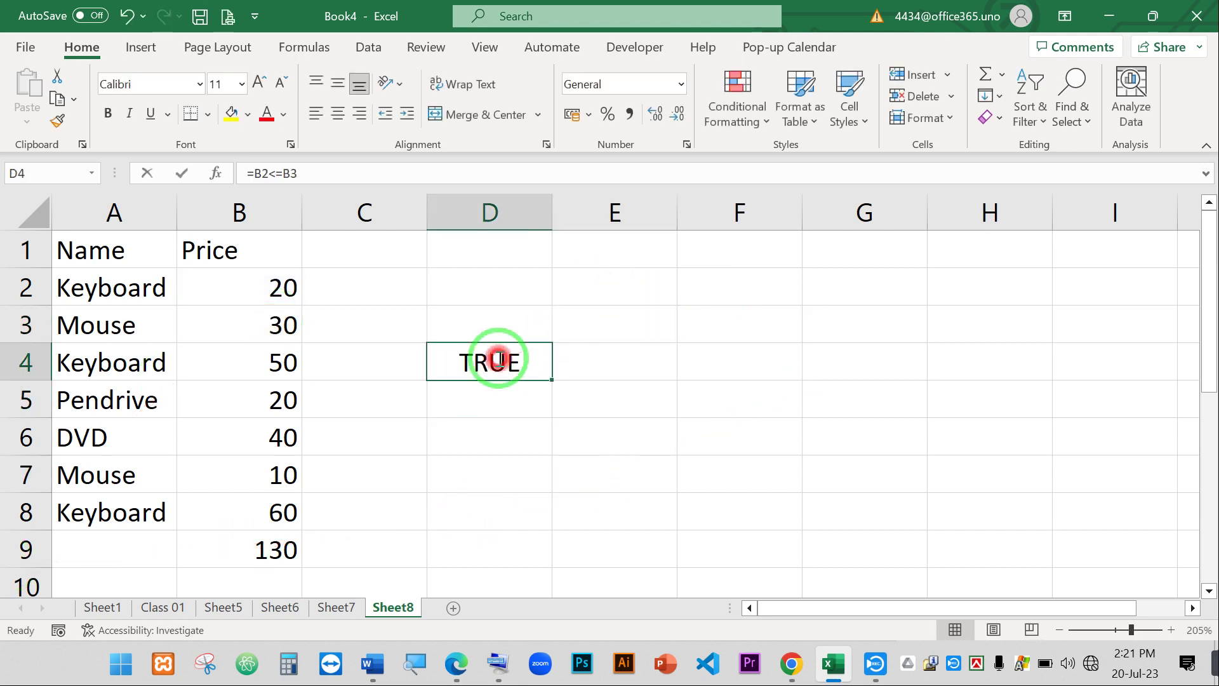
double_click(499, 359)
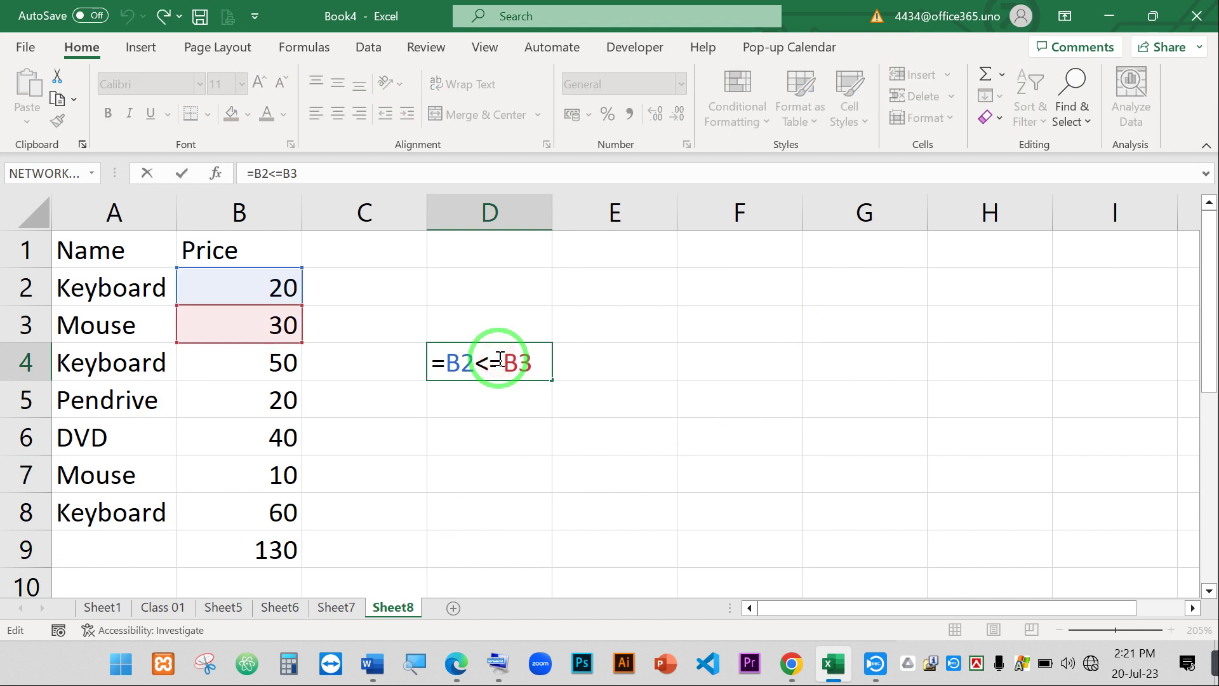
left_click_drag(452, 366, 532, 366)
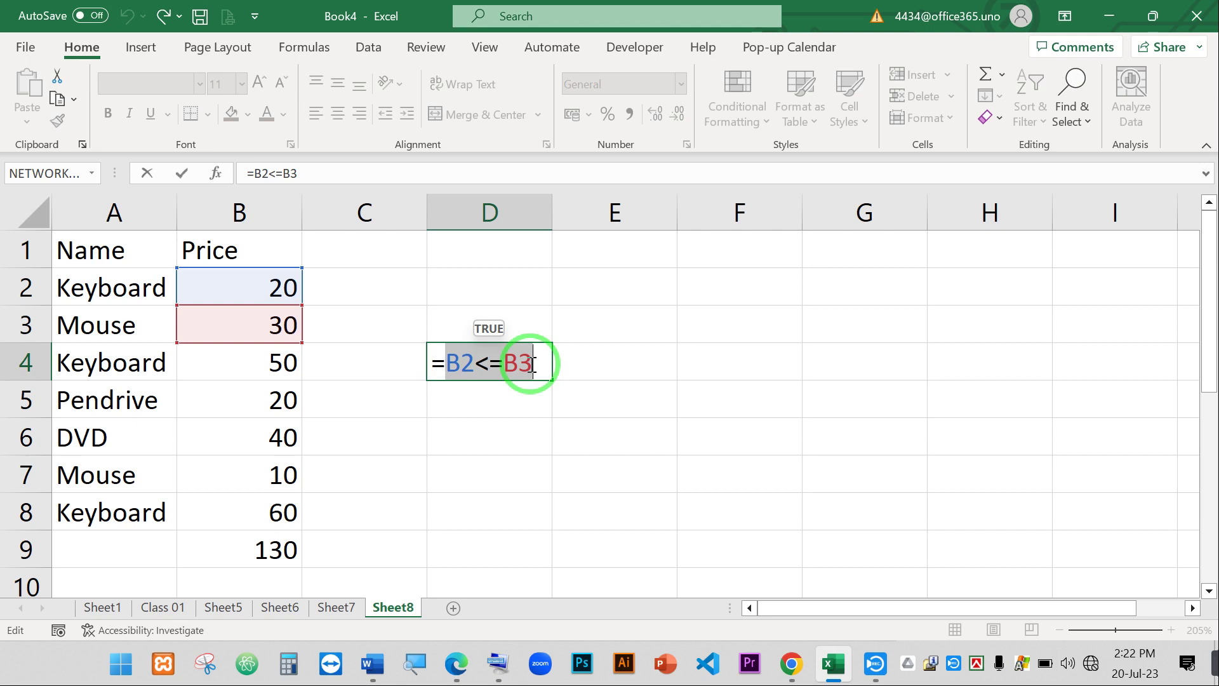
left_click(533, 365)
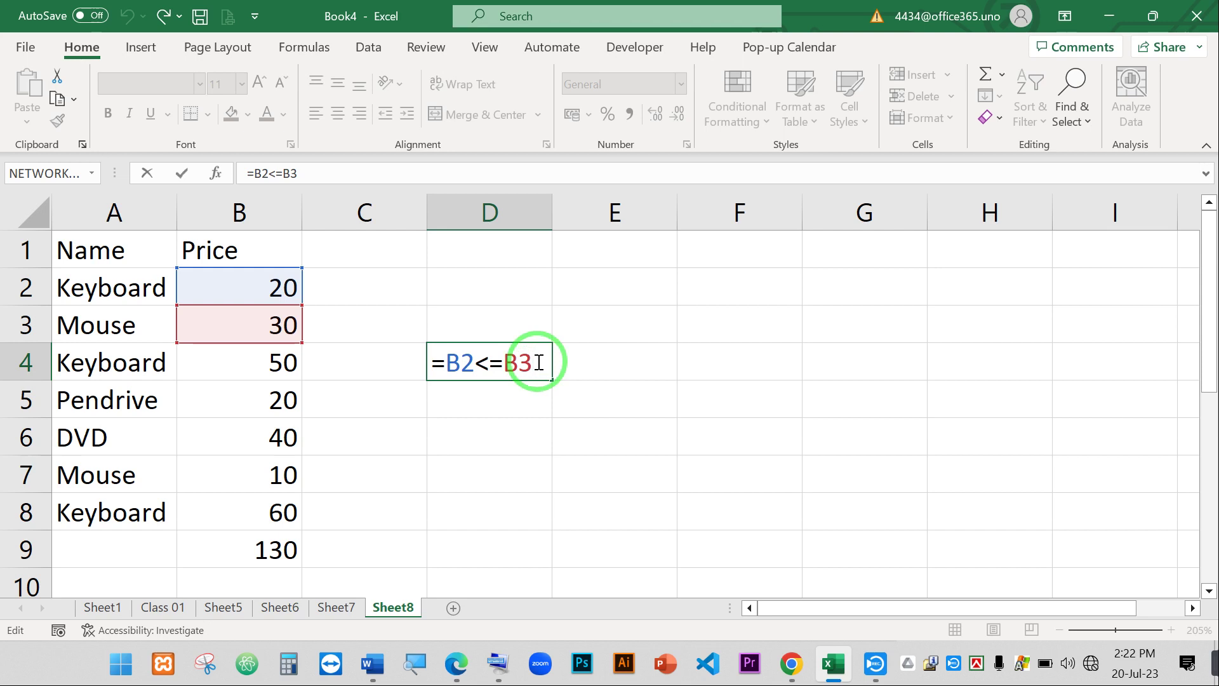
Append a second comparison, B2>B3, after a comma in D4's formula.
type(",")
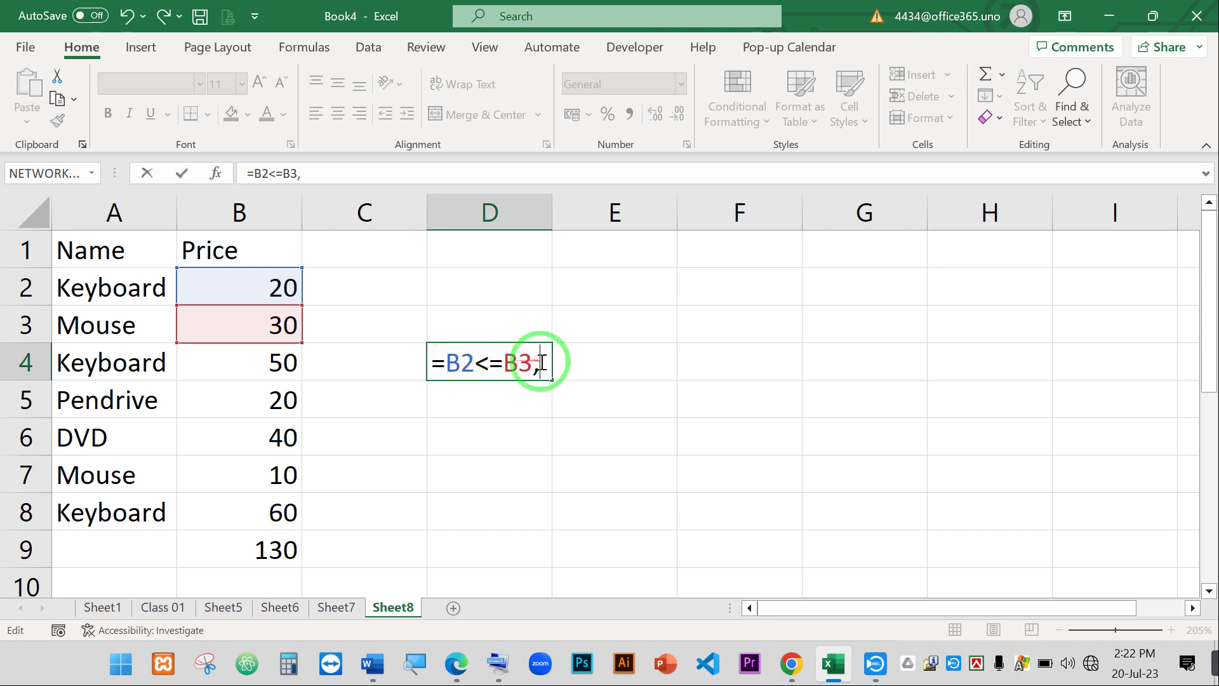
left_click(268, 286)
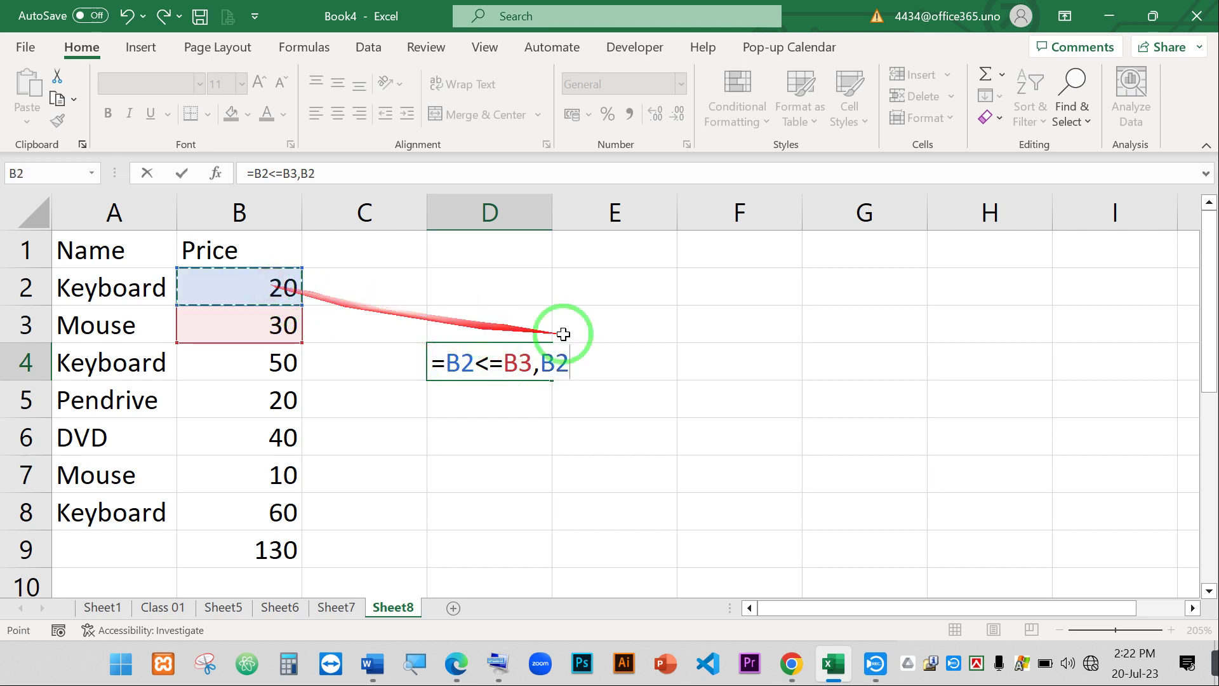
type(">")
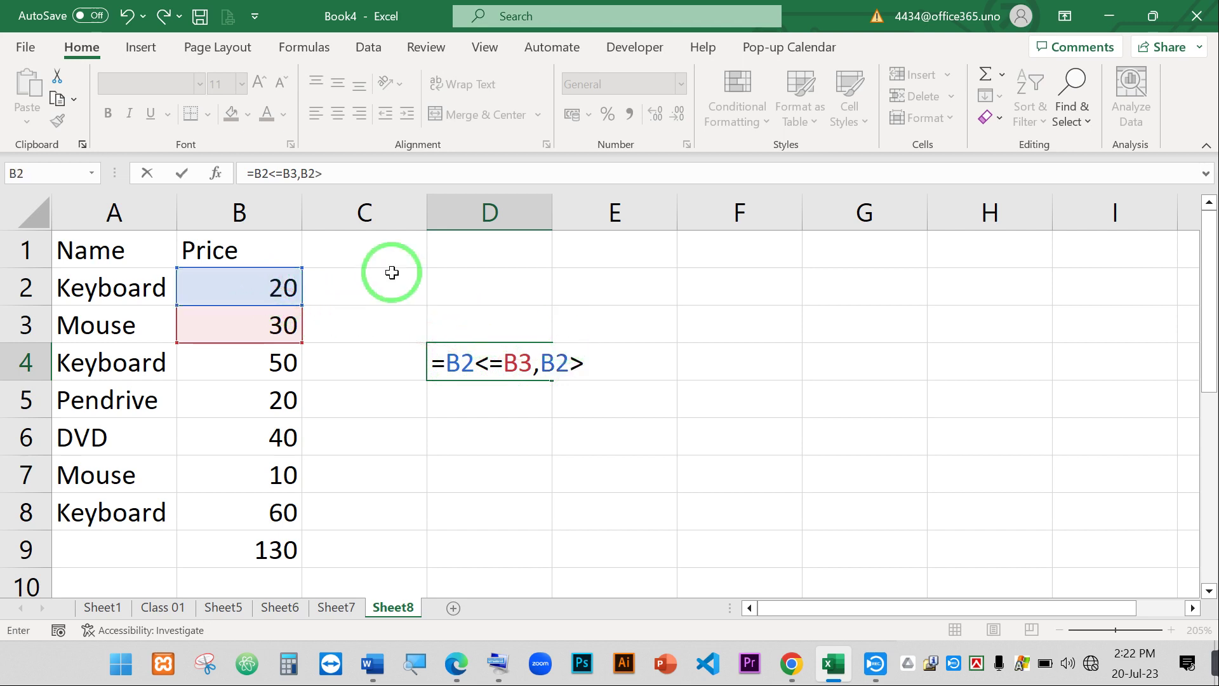
left_click(263, 329)
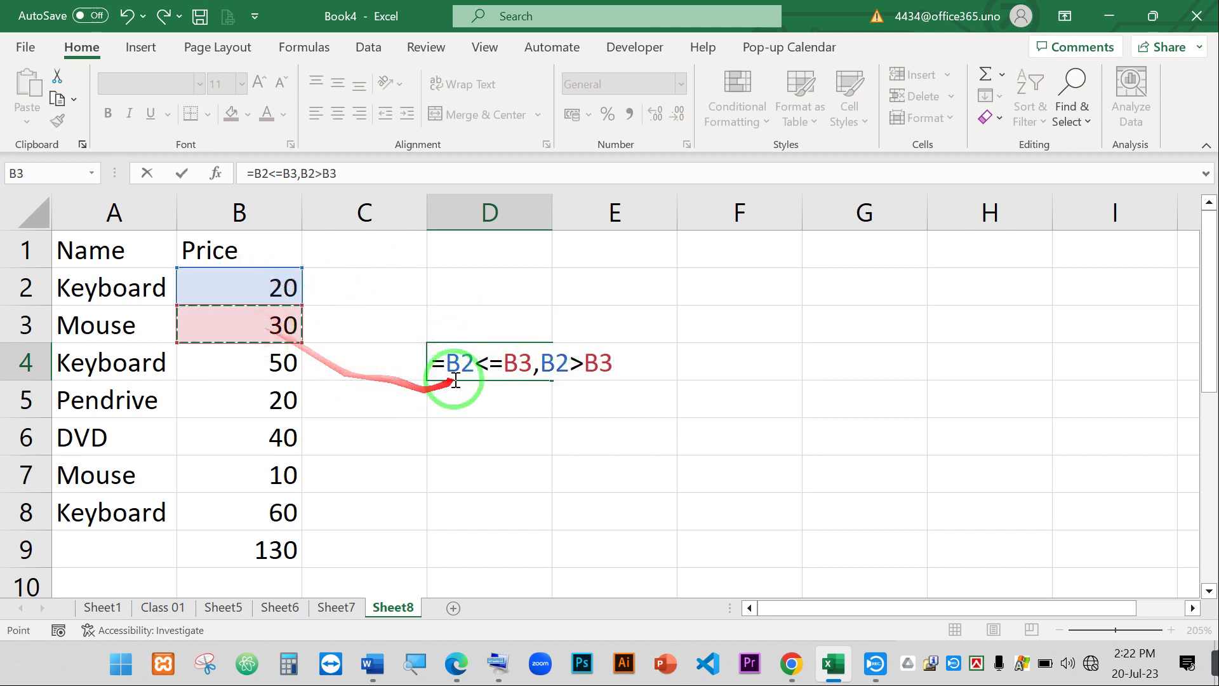
left_click_drag(533, 360, 444, 356)
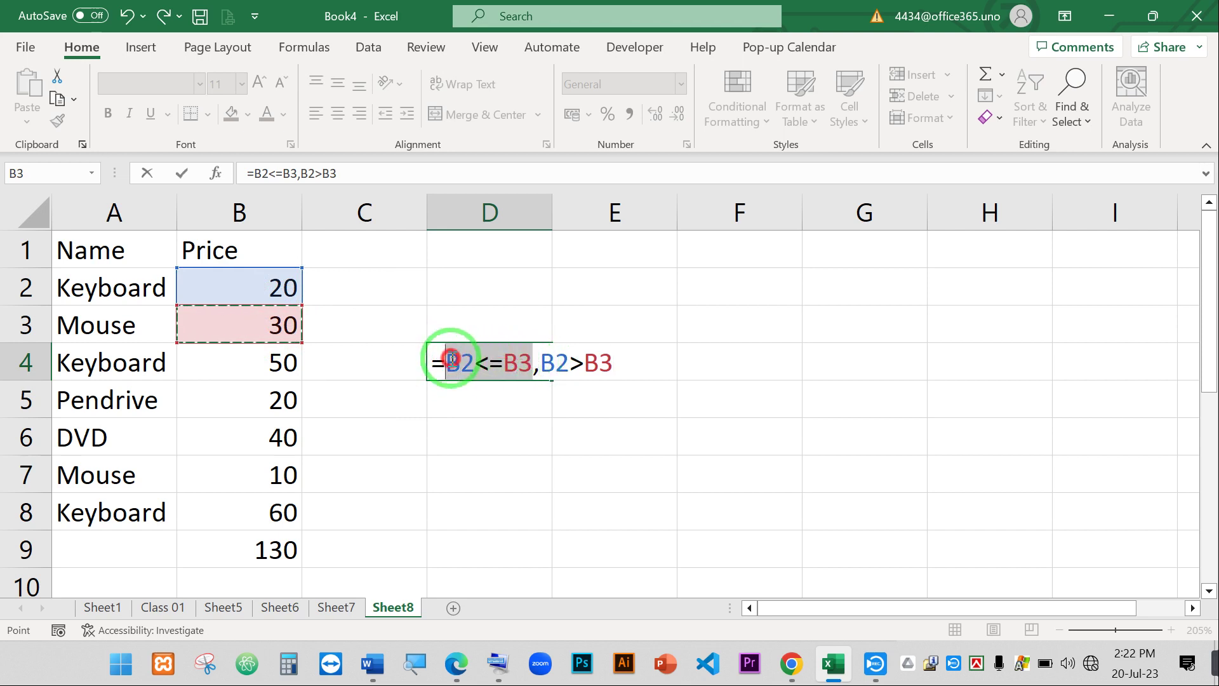
left_click_drag(613, 362, 547, 362)
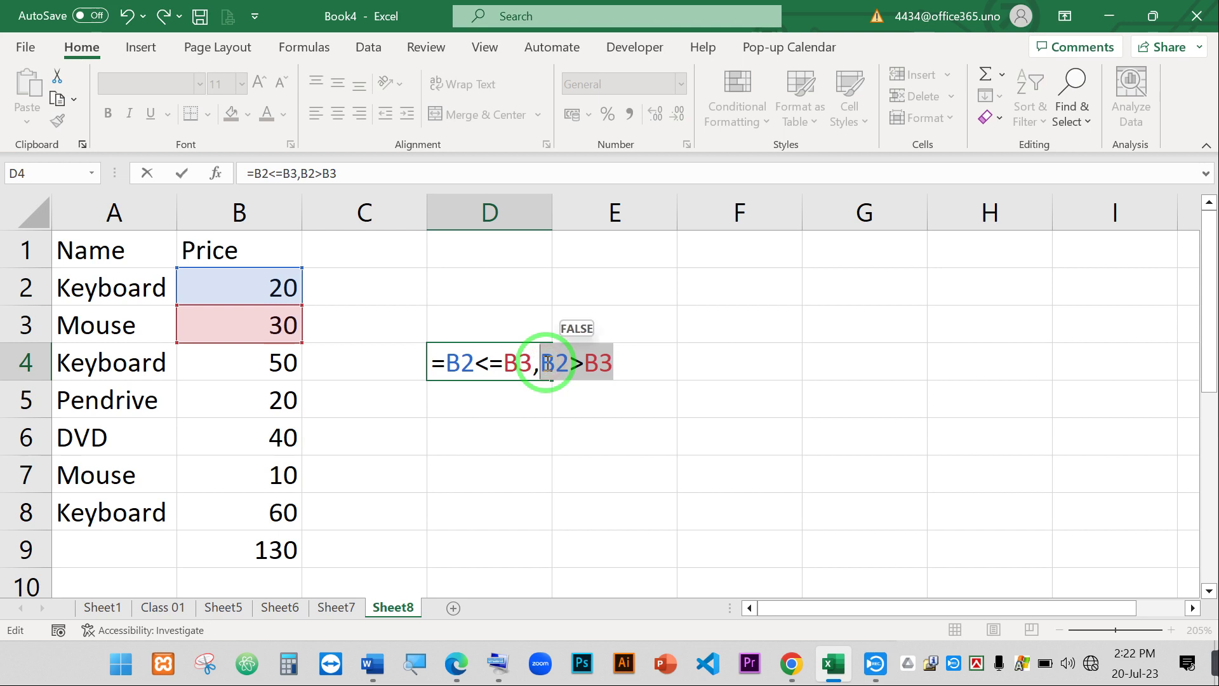
left_click(619, 358)
left_click_drag(606, 362, 444, 360)
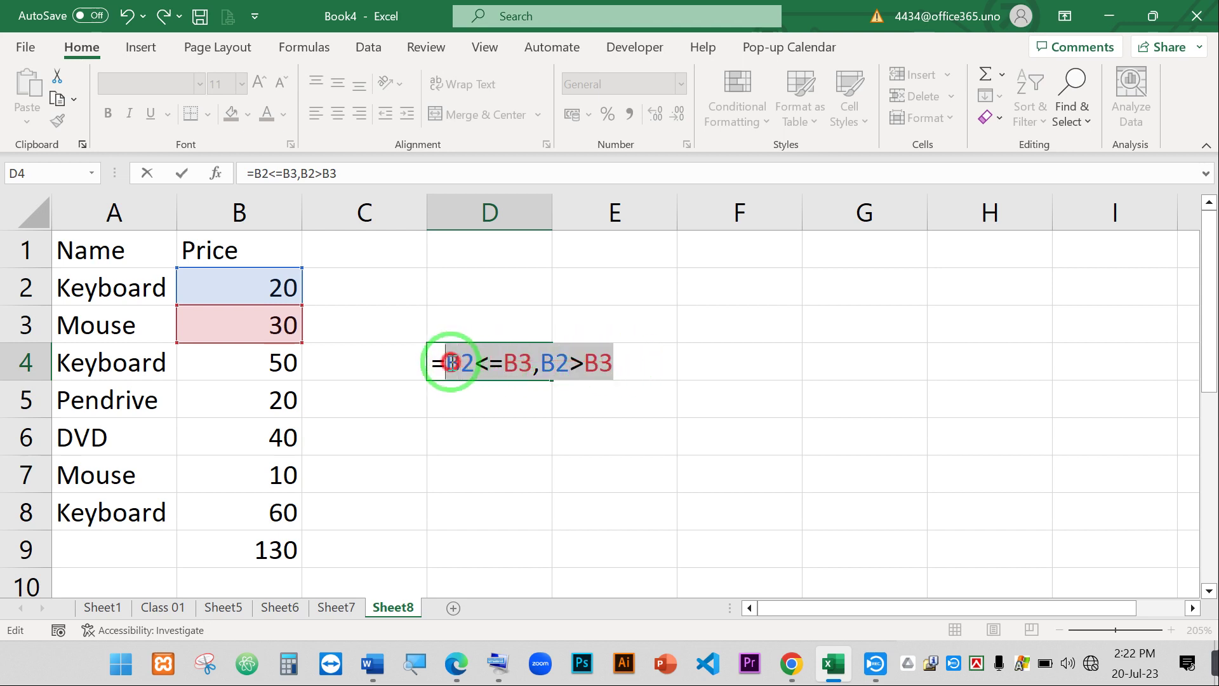
left_click(496, 367)
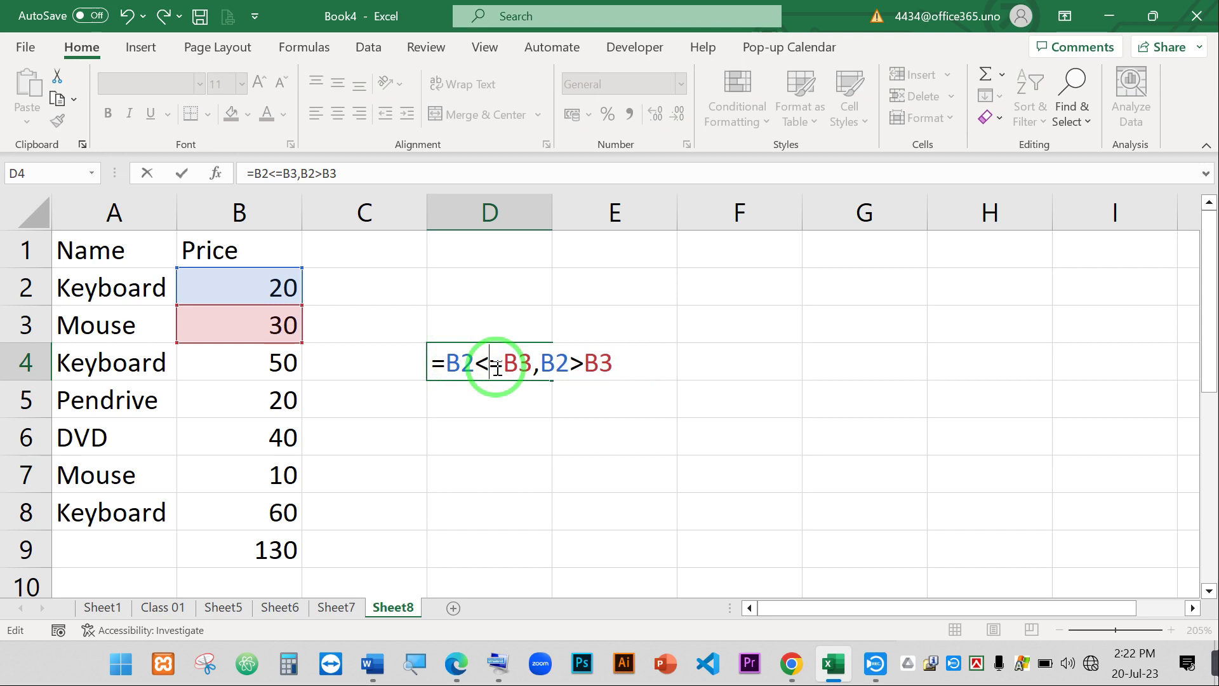
Clean up the separator so a single comma divides the two comparisons.
left_click(539, 367)
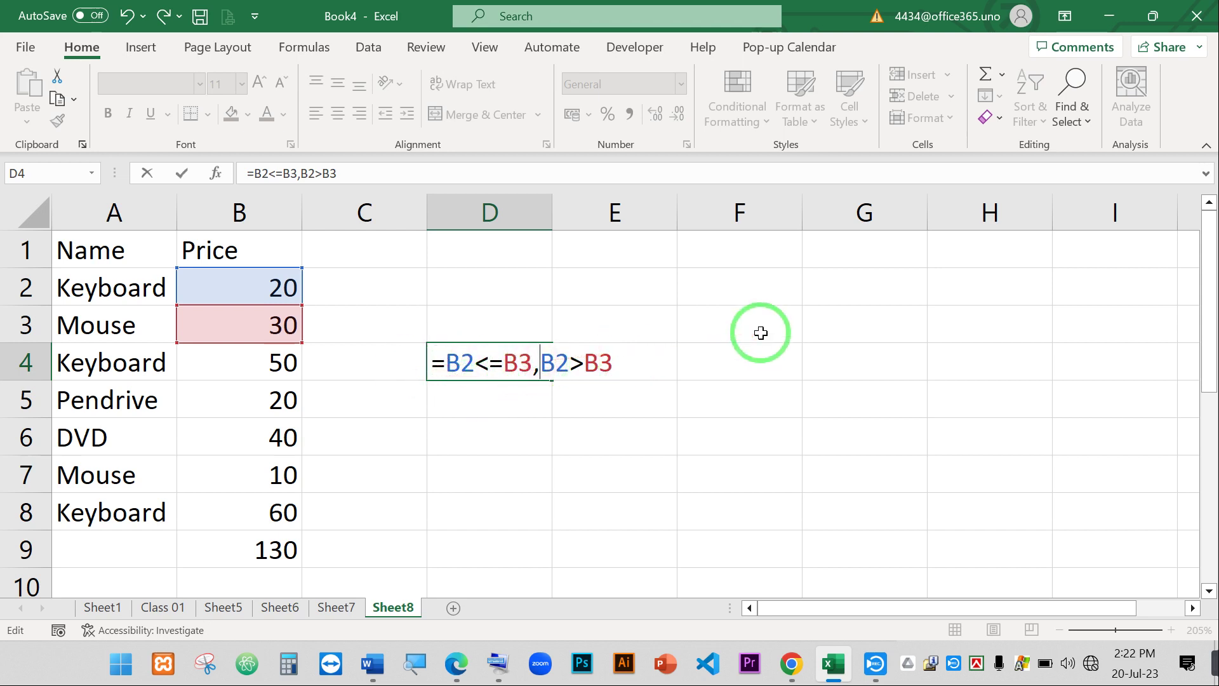
key("BackSpace")
type("and")
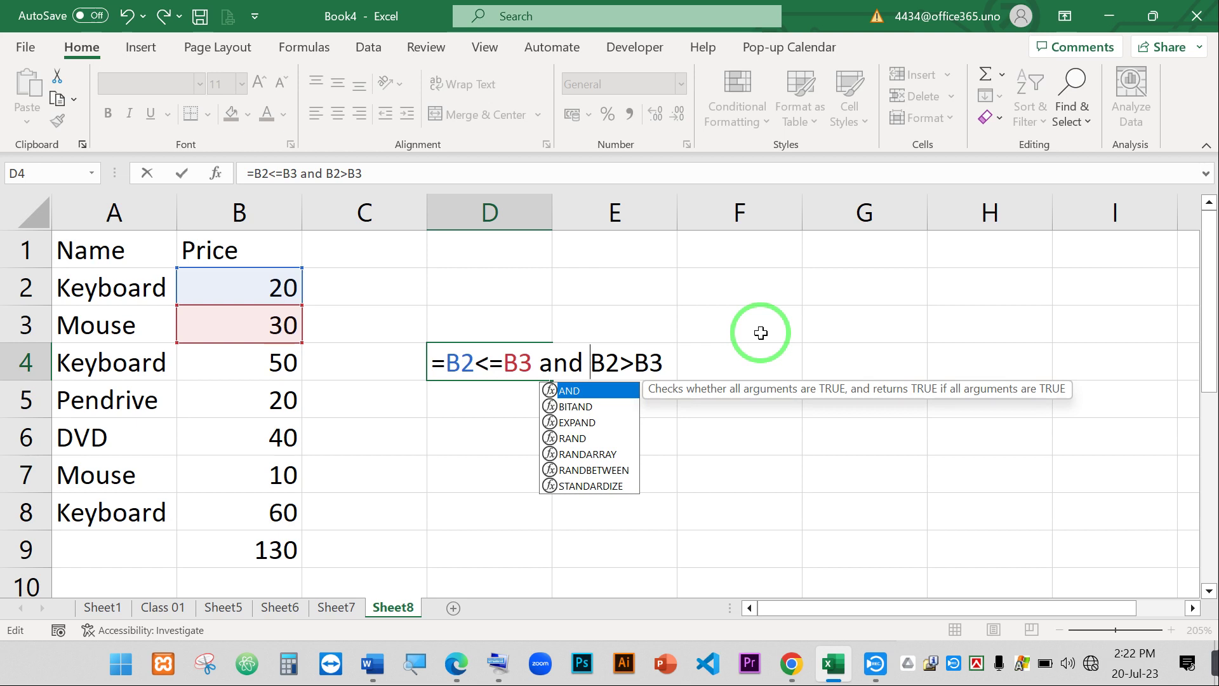
key("BackSpace")
key("BackSpace")
key("BackSpace")
key("BackSpace")
key("Delete")
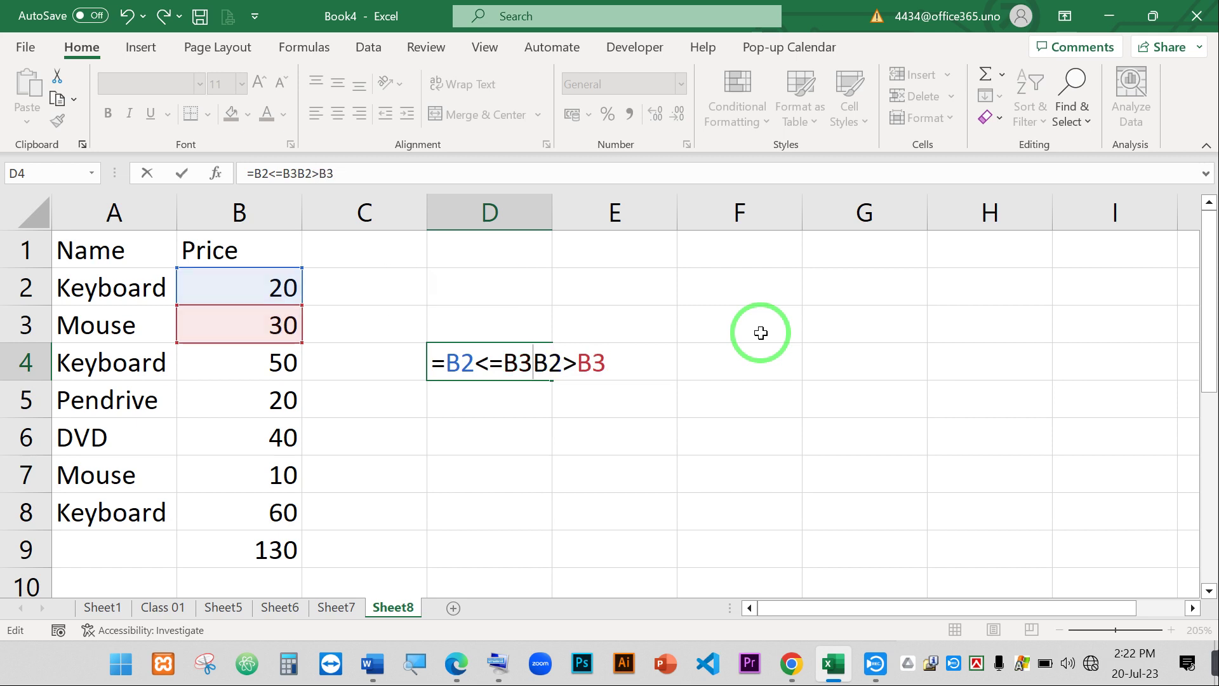
type(",")
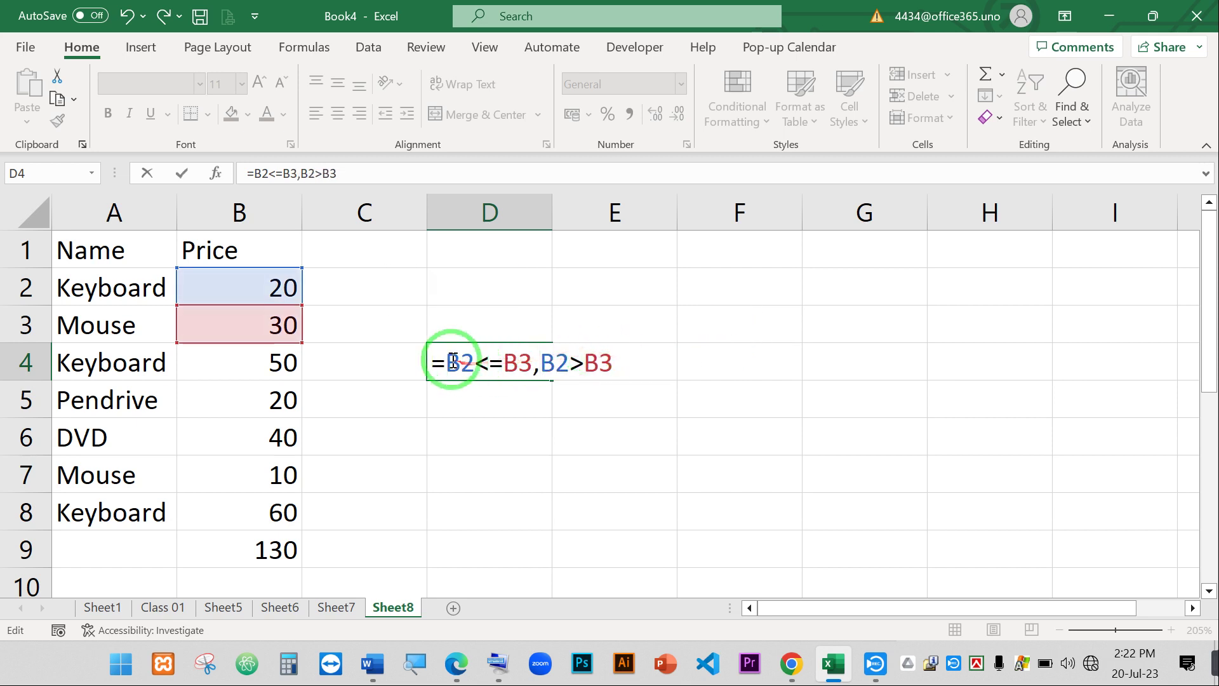
Wrap both comparisons in parentheses right after the = sign.
left_click_drag(445, 362, 623, 362)
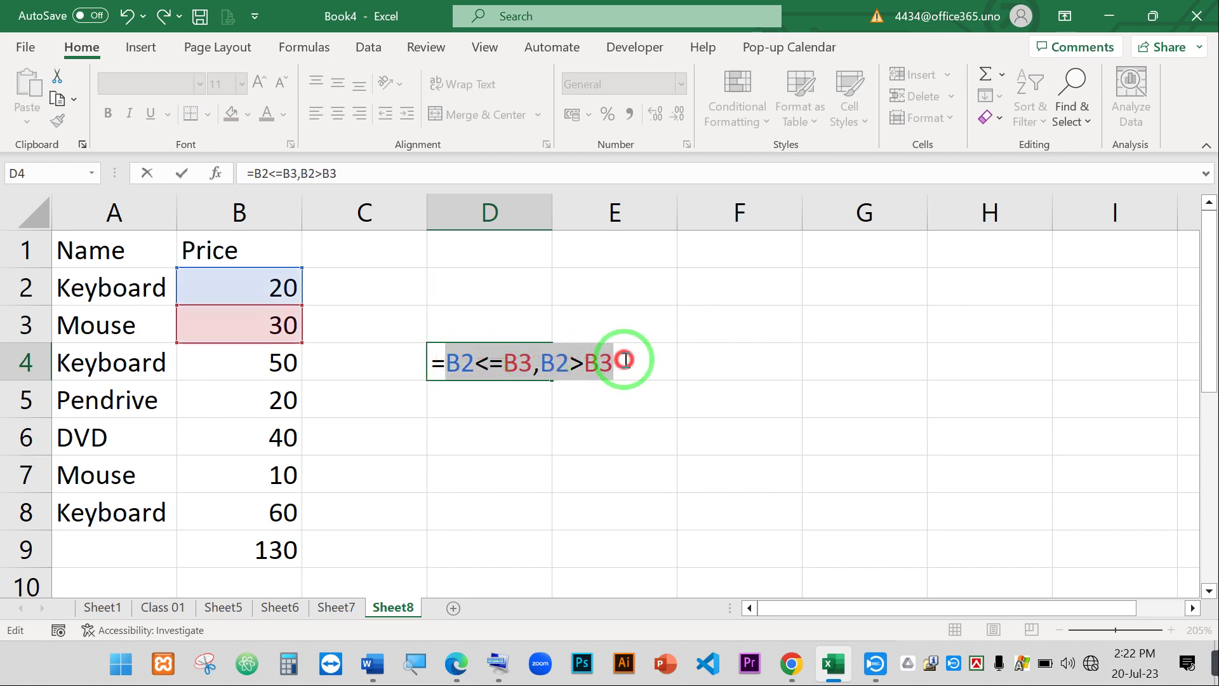
left_click(626, 360)
type(")")
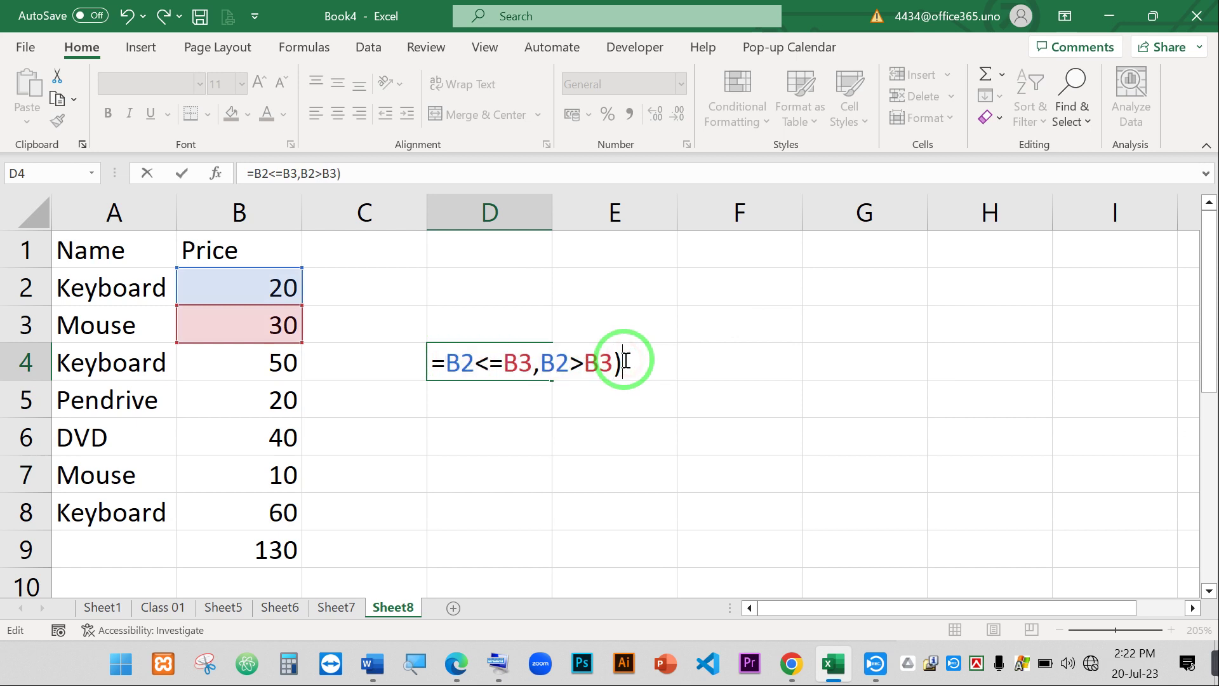
left_click(443, 365)
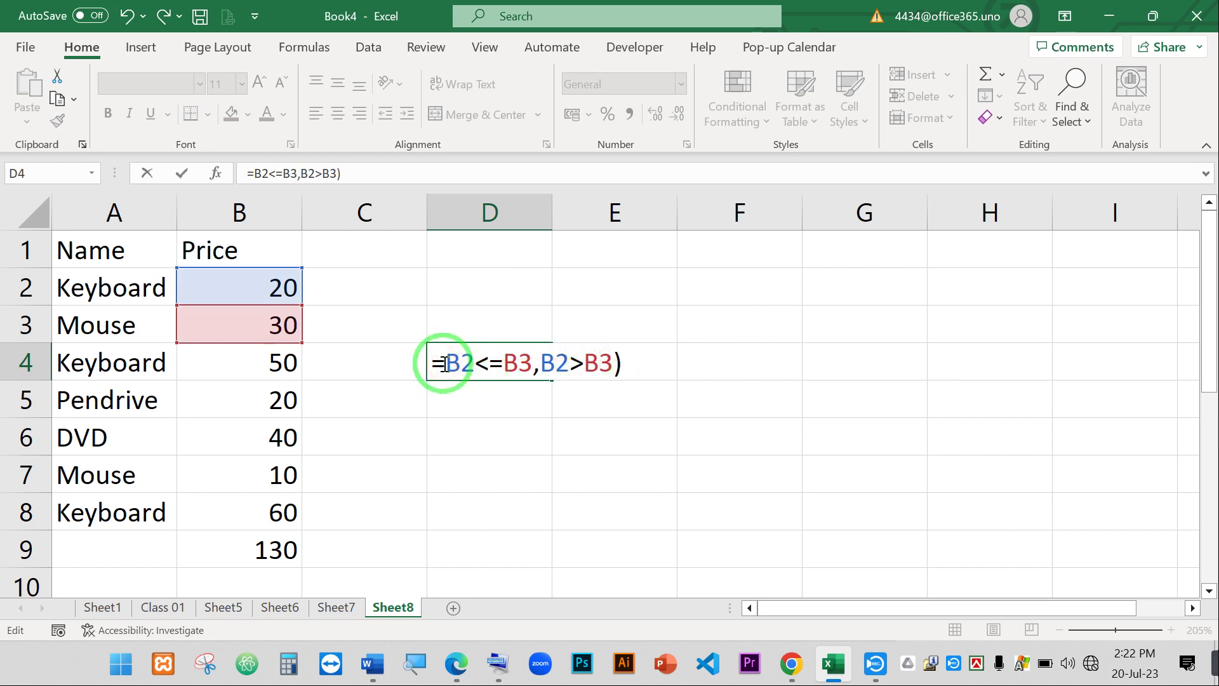
type("(")
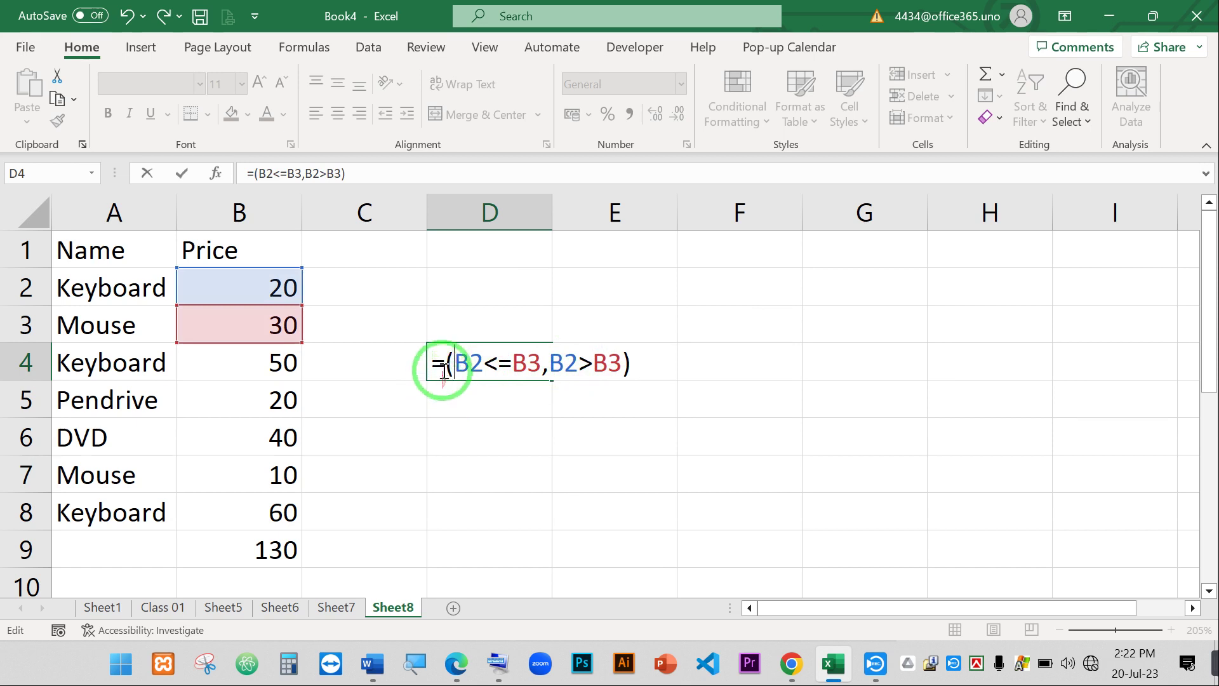
left_click(443, 363)
Insert AND through autocomplete, then delete AND( and the closing parenthesis and commit D4.
type("and")
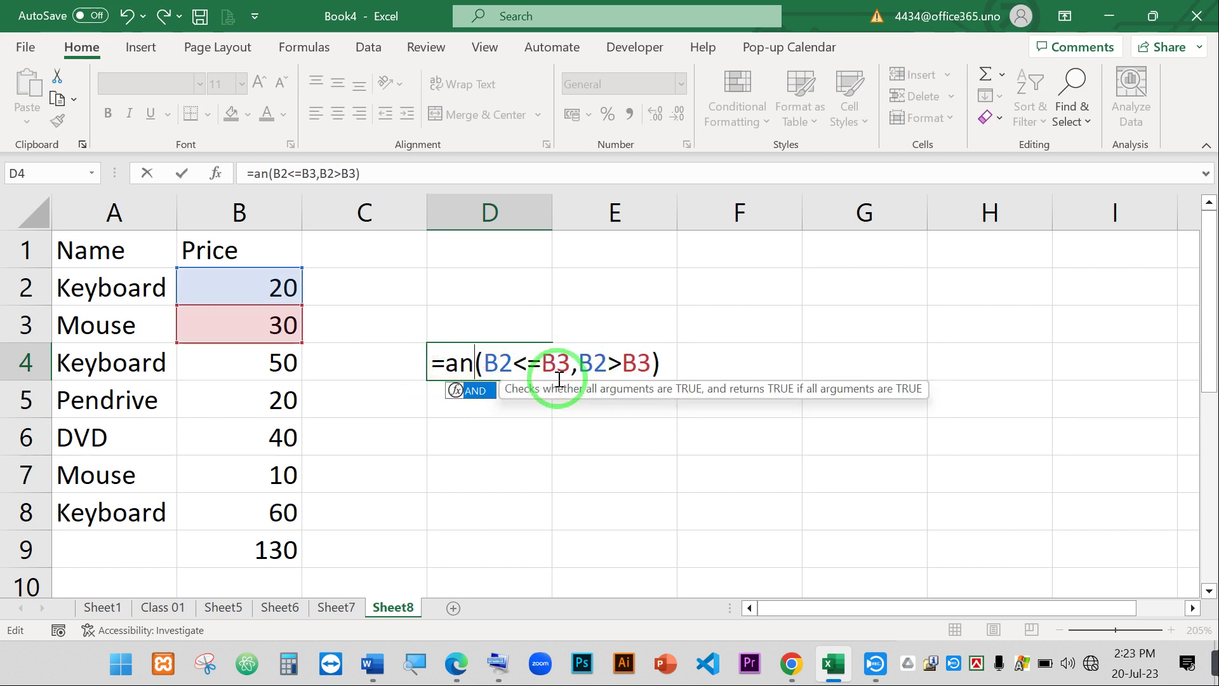
key("Tab")
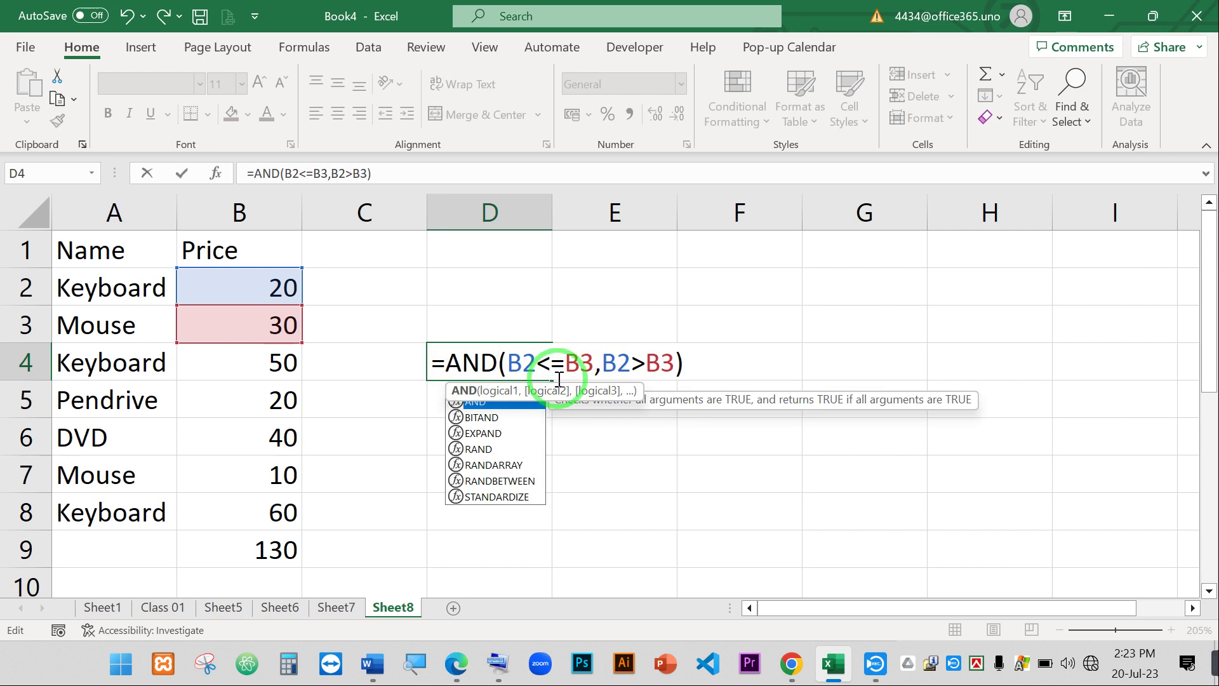
left_click_drag(506, 363, 445, 362)
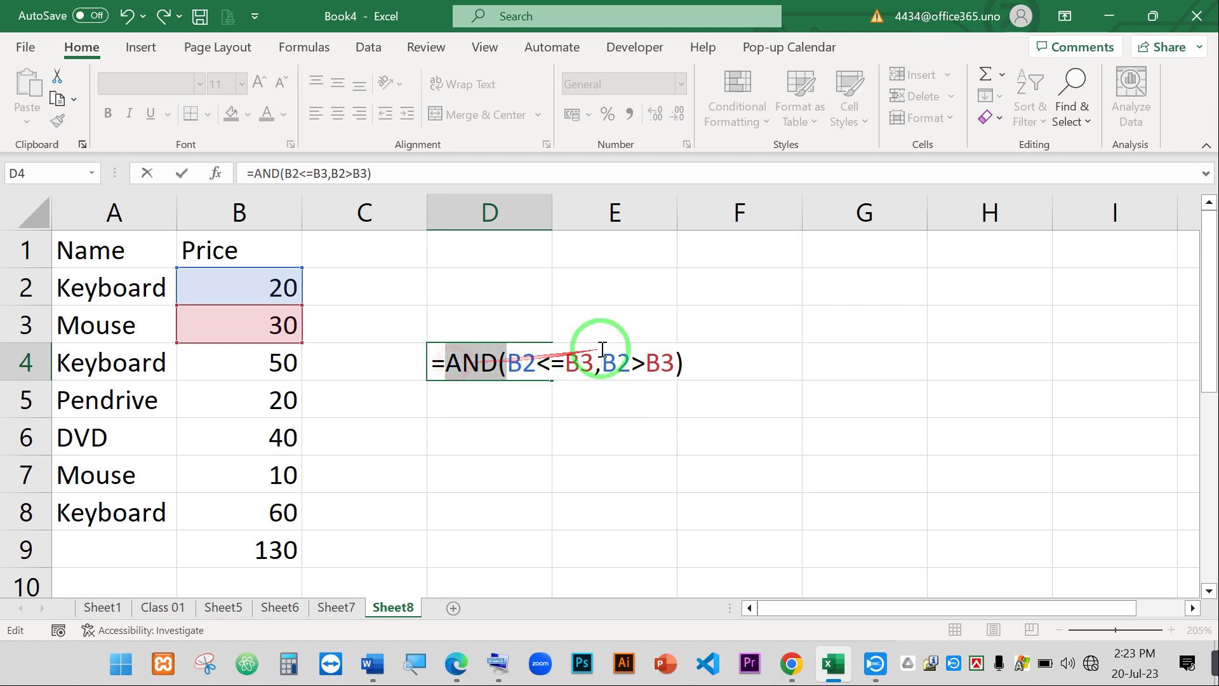
key("Delete")
left_click(626, 357)
key("BackSpace")
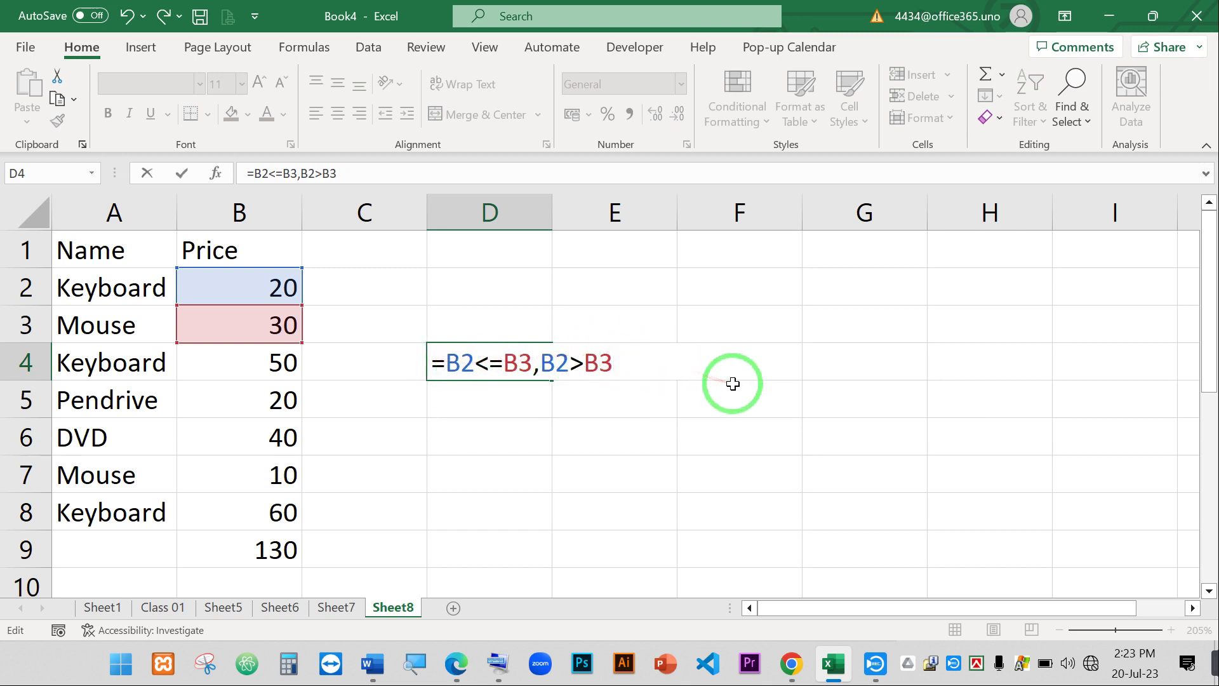
key("Return")
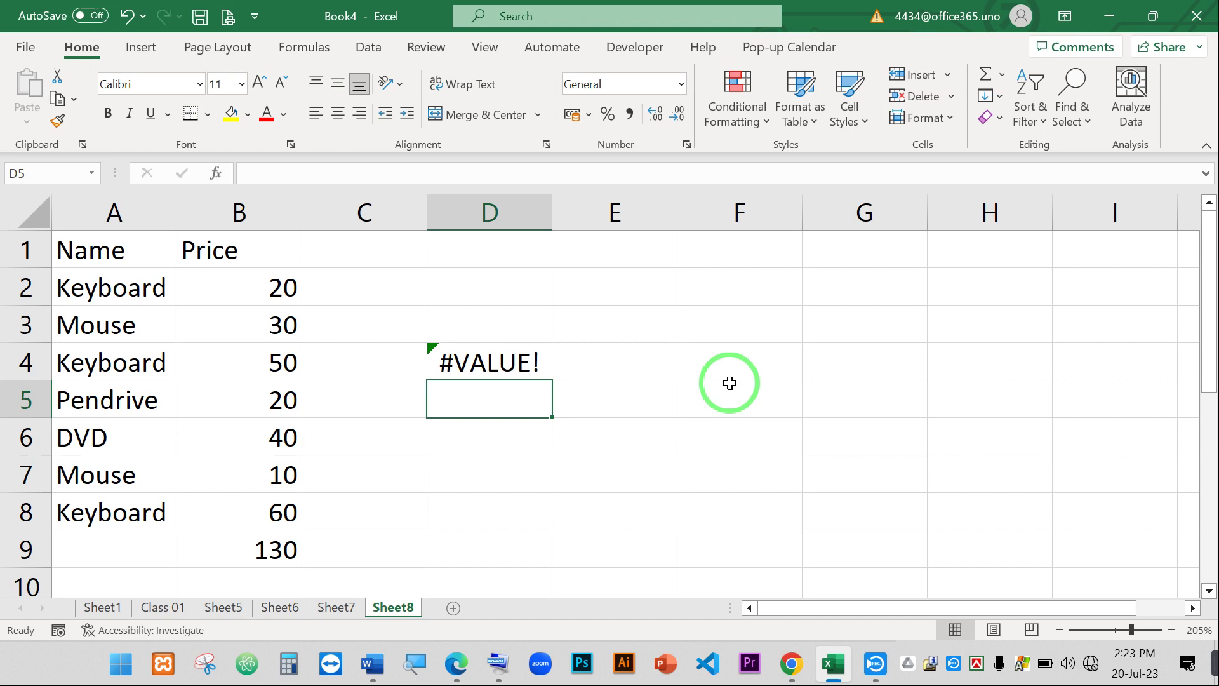
Re-edit D4 to =(B2<=B3,B2>B3) with enclosing parentheses, returning #VALUE!
double_click(501, 366)
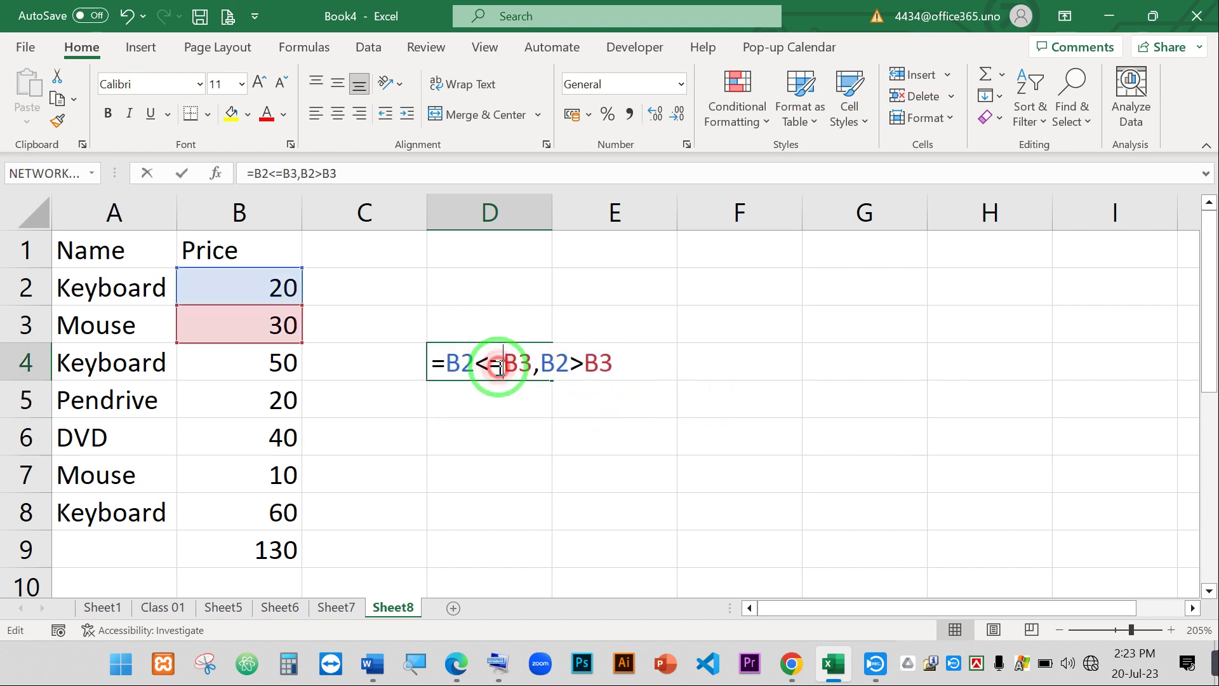
left_click(447, 365)
type("(")
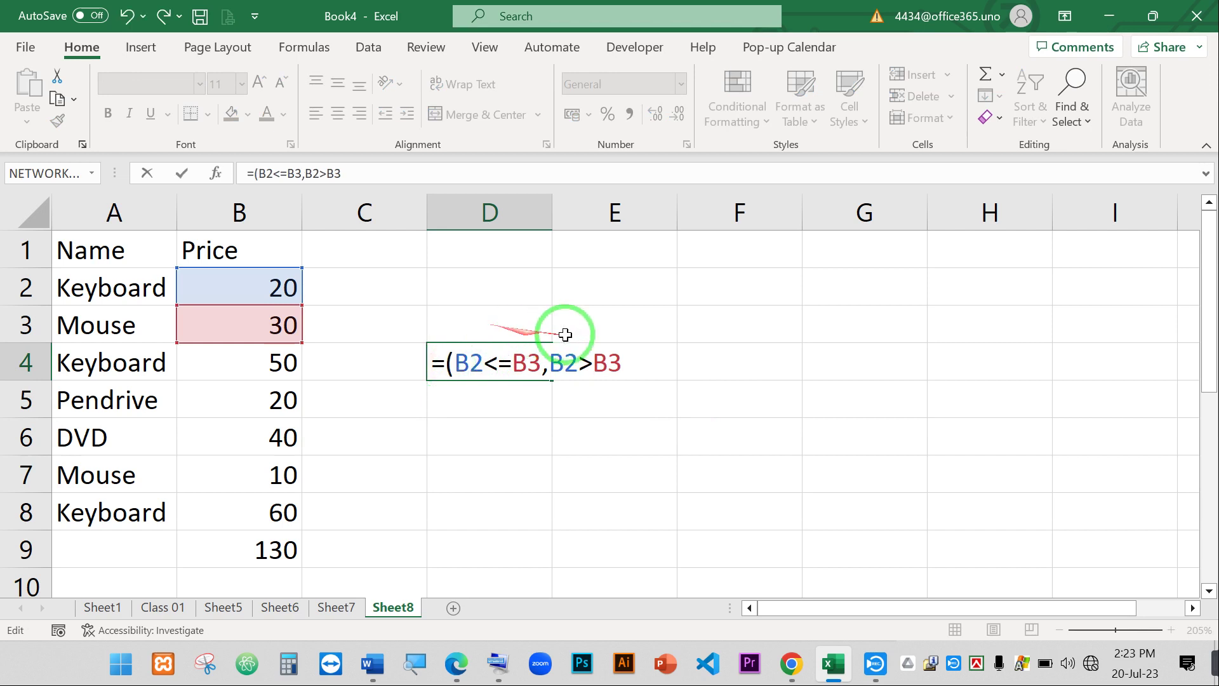
left_click(639, 354)
type(")")
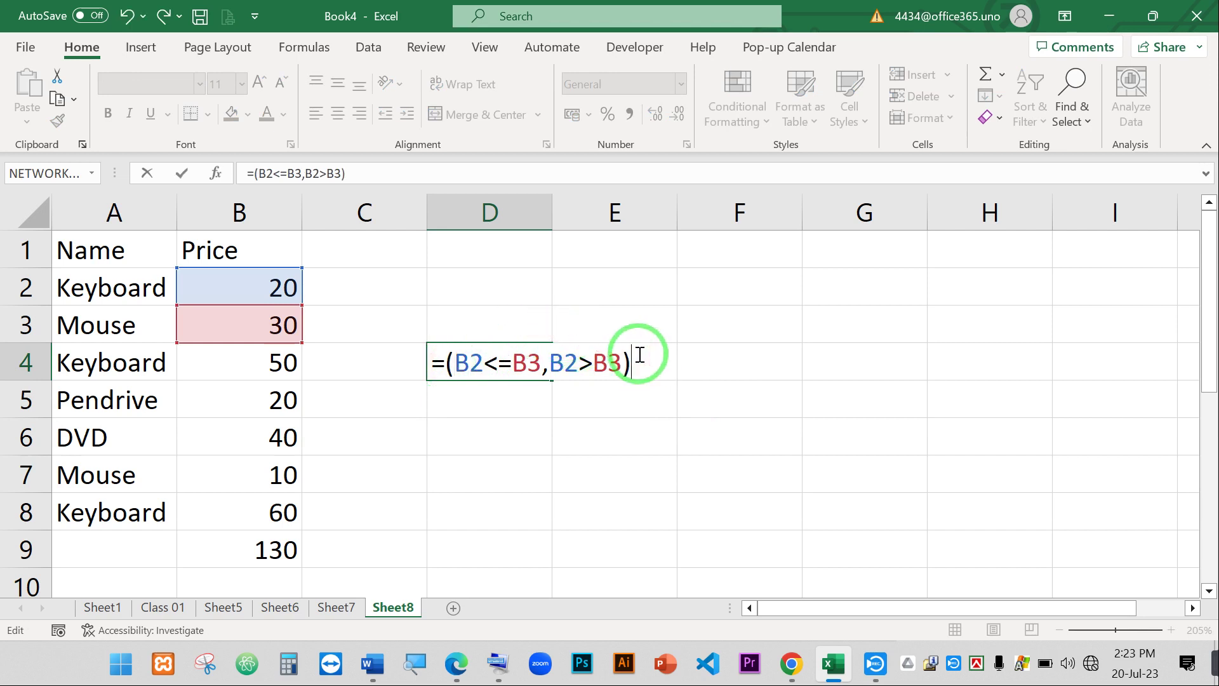
key("Return")
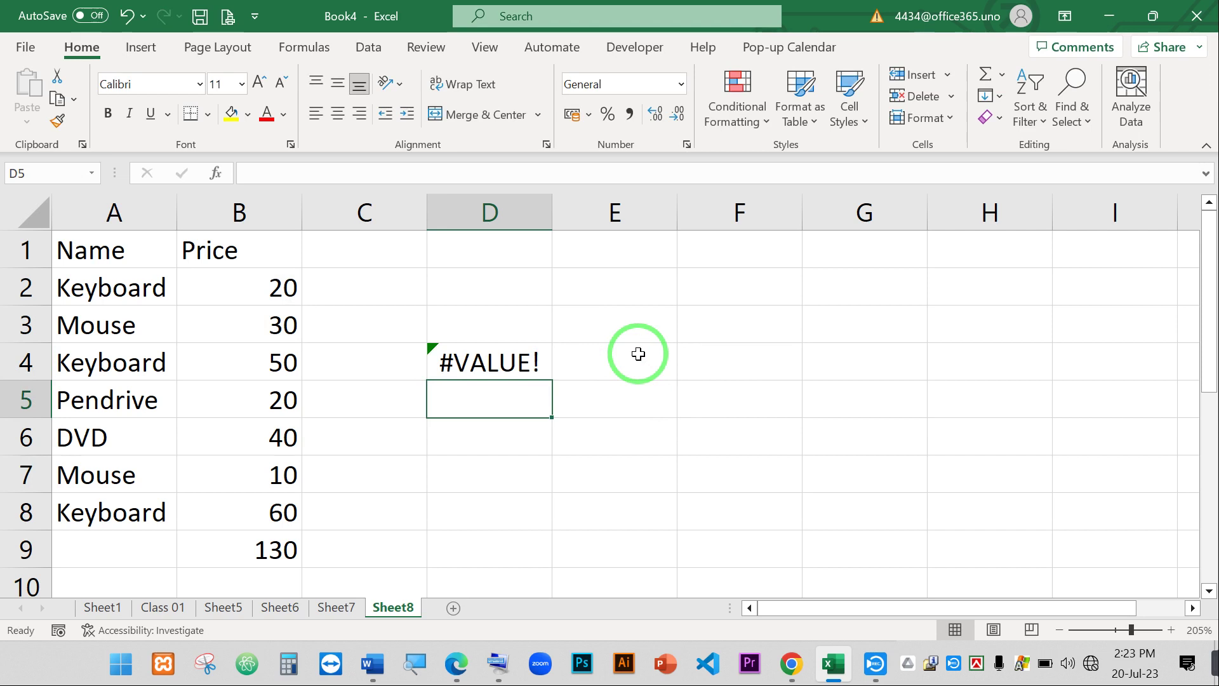
Change D4's formula to =OR(B2<=B3,B2>B3) so it returns TRUE.
double_click(489, 363)
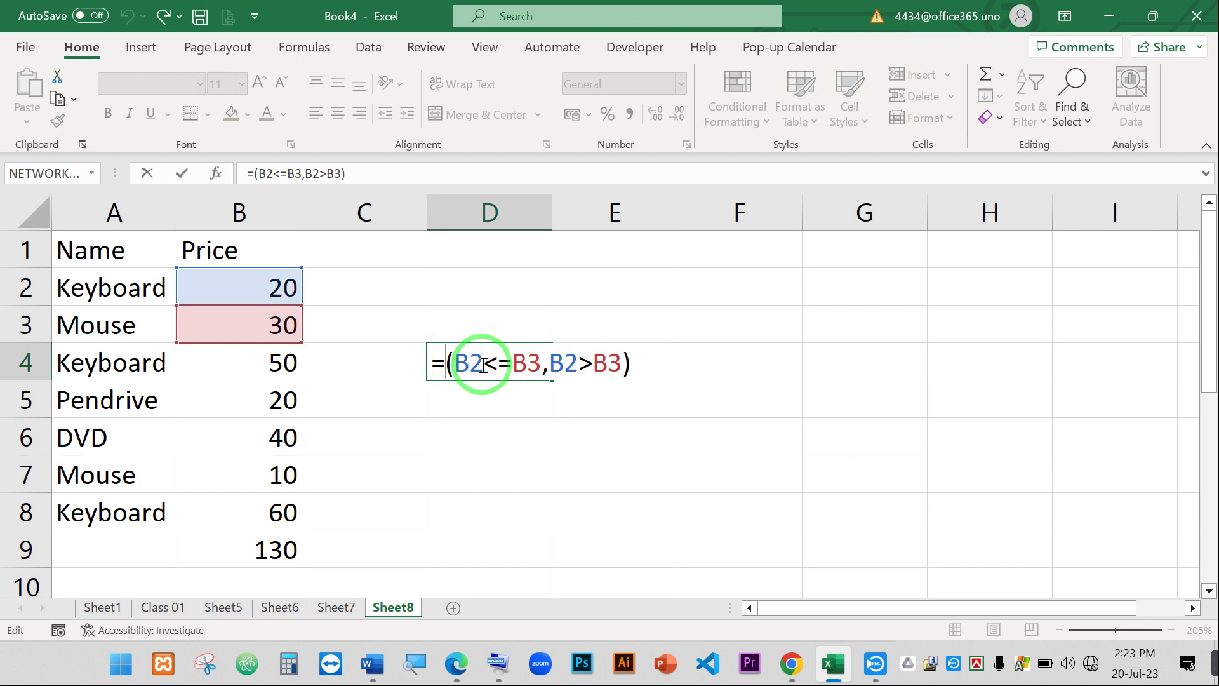
type("or")
key("Return")
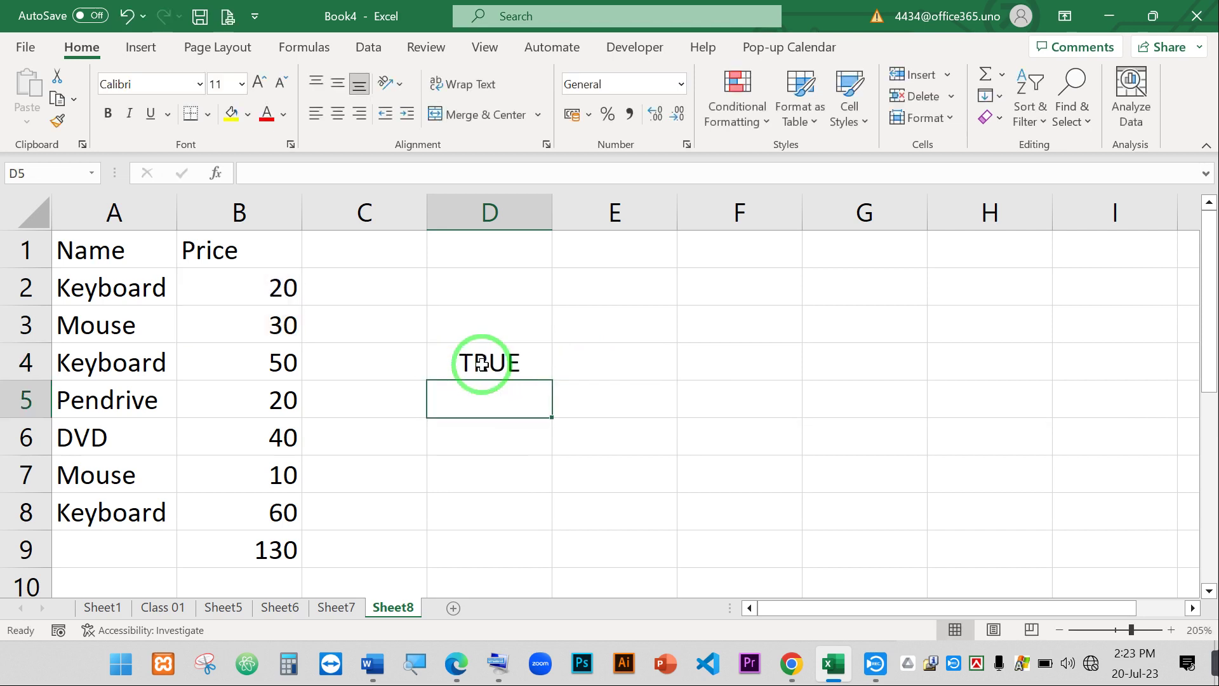
Replace OR with AND in D4's formula so the cell shows FALSE.
double_click(481, 363)
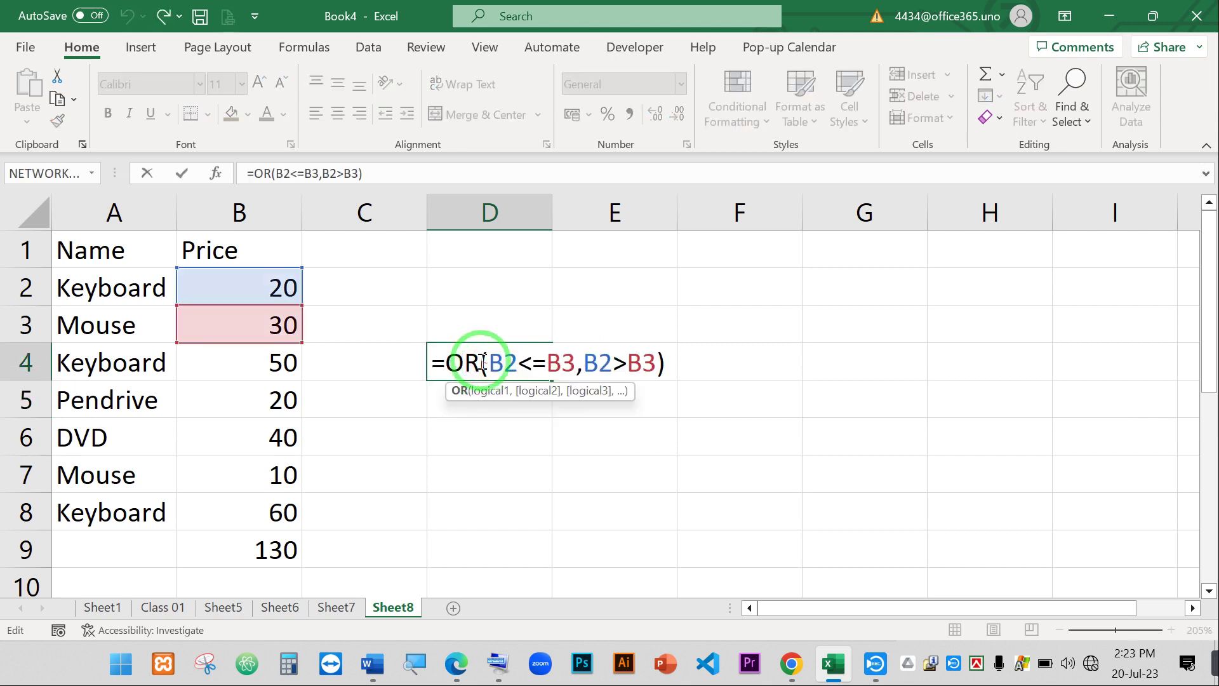
left_click(465, 360)
double_click(459, 360)
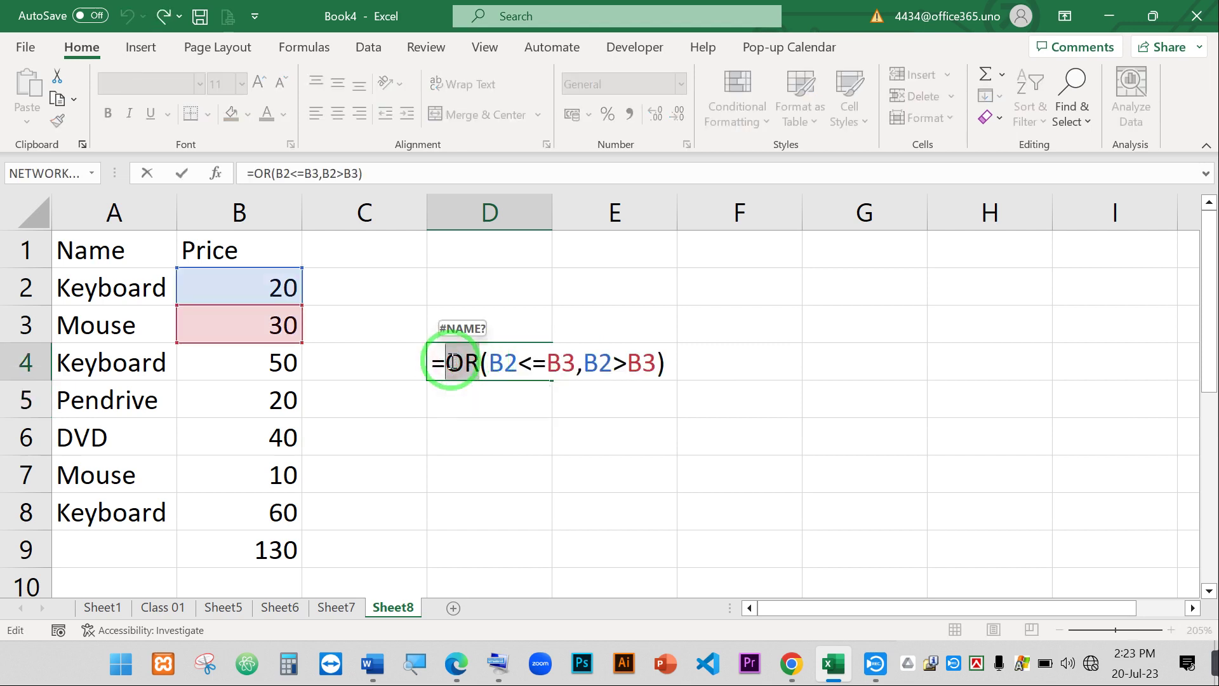
type("and")
key("Return")
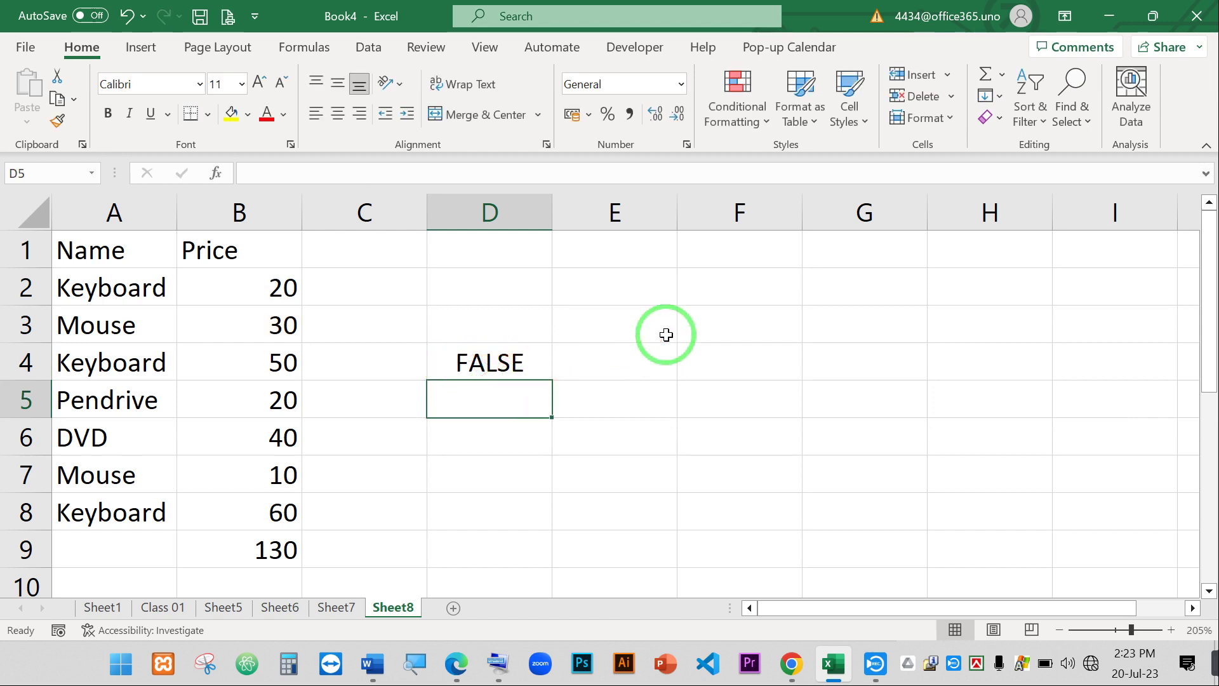
left_click(505, 364)
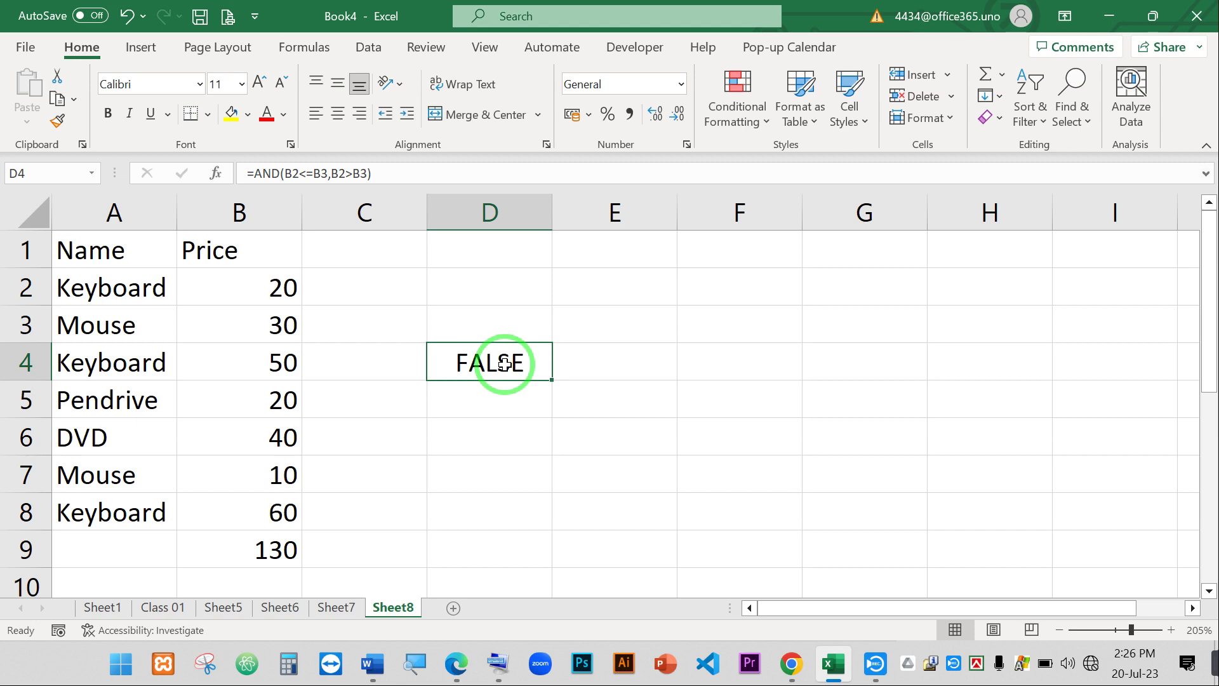
Preview each argument of D4's =AND(B2<=B3,B2>B3): B2<=B3 is TRUE, B2>B3 is FALSE.
double_click(499, 363)
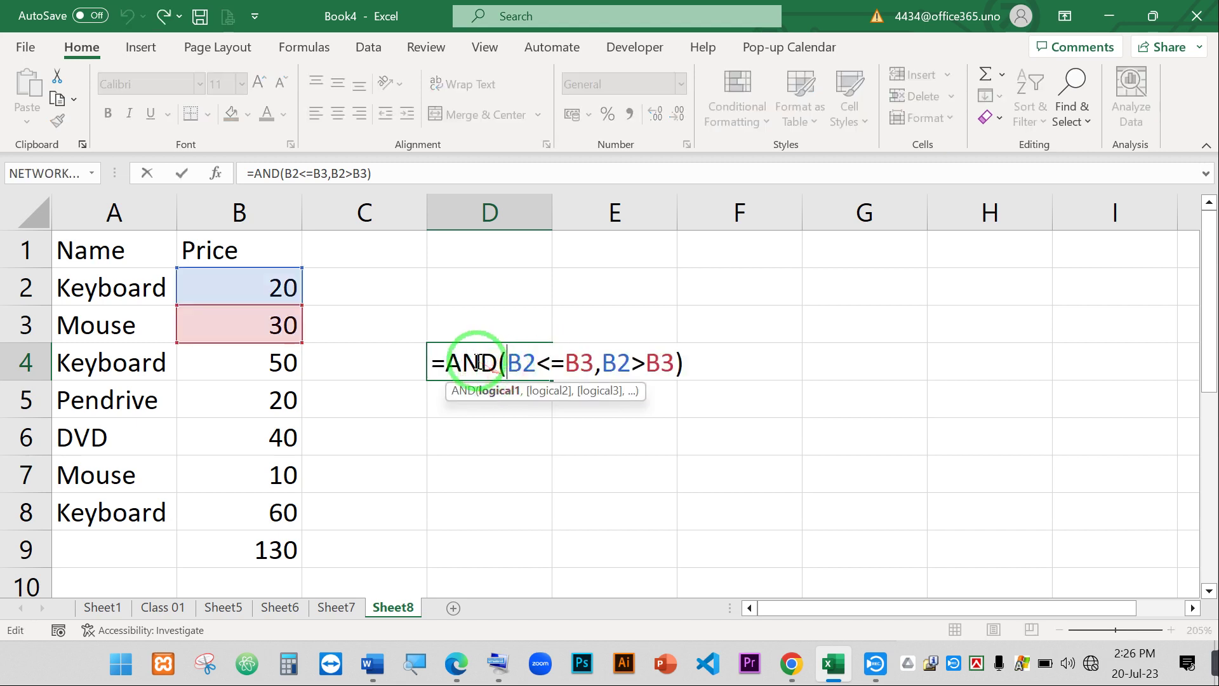
double_click(447, 363)
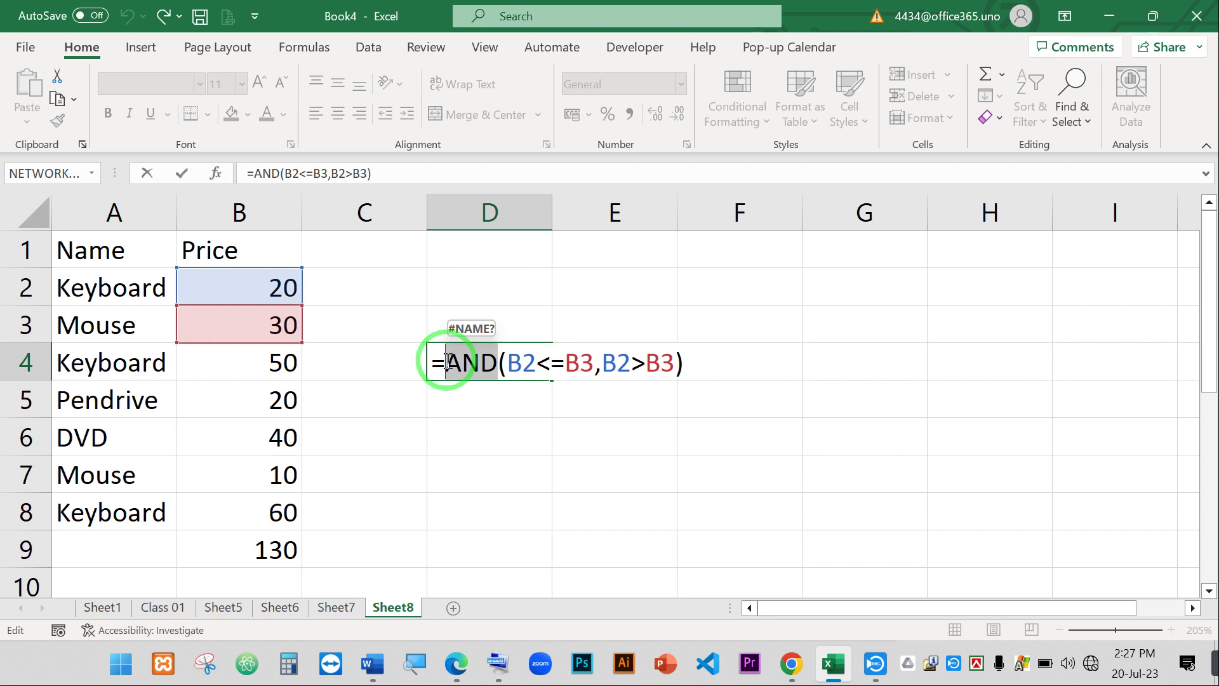
left_click(684, 369)
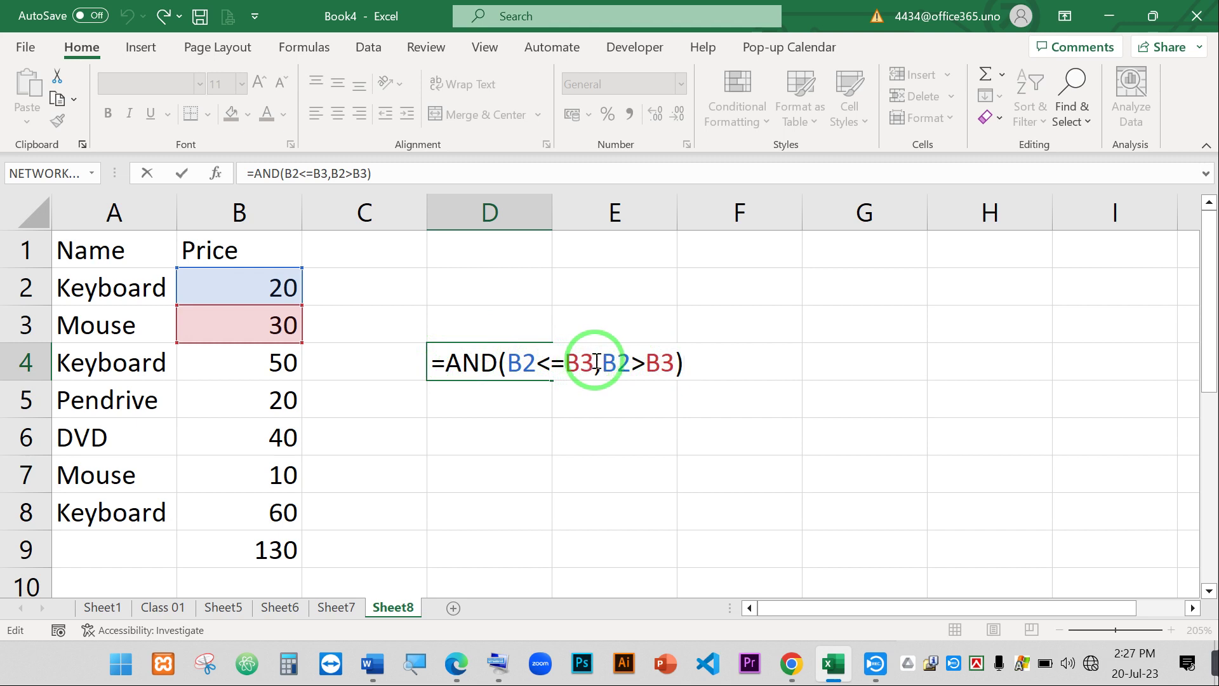
left_click_drag(595, 363, 483, 357)
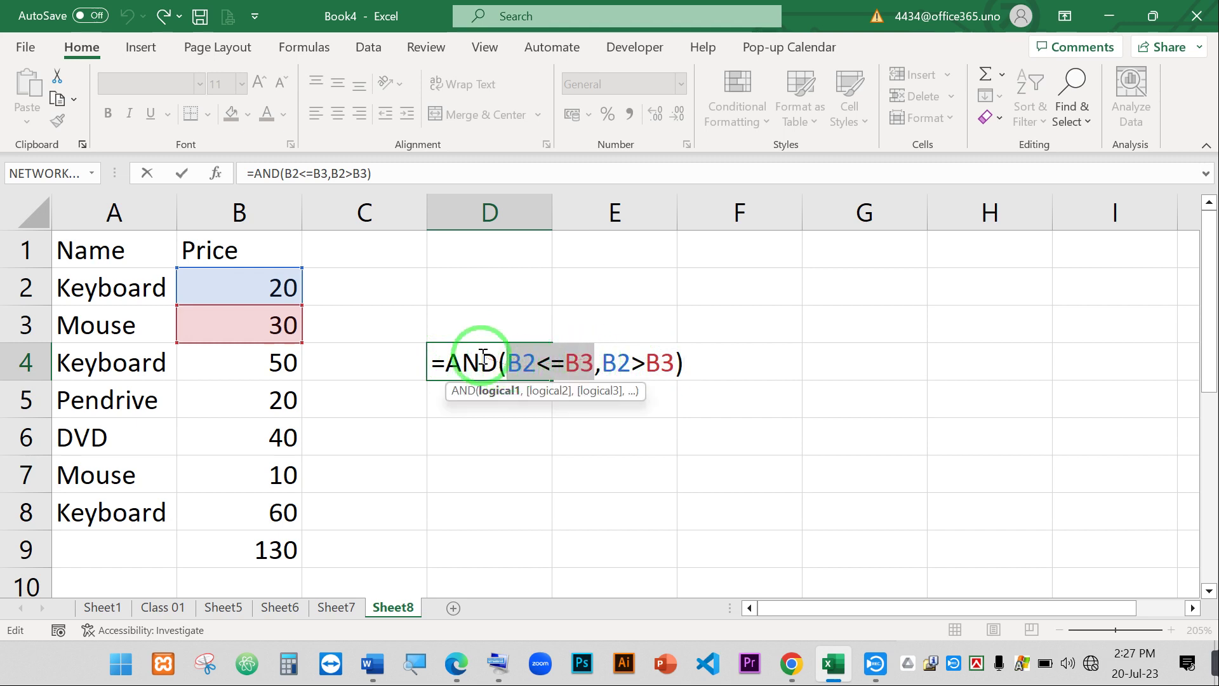
left_click(483, 363)
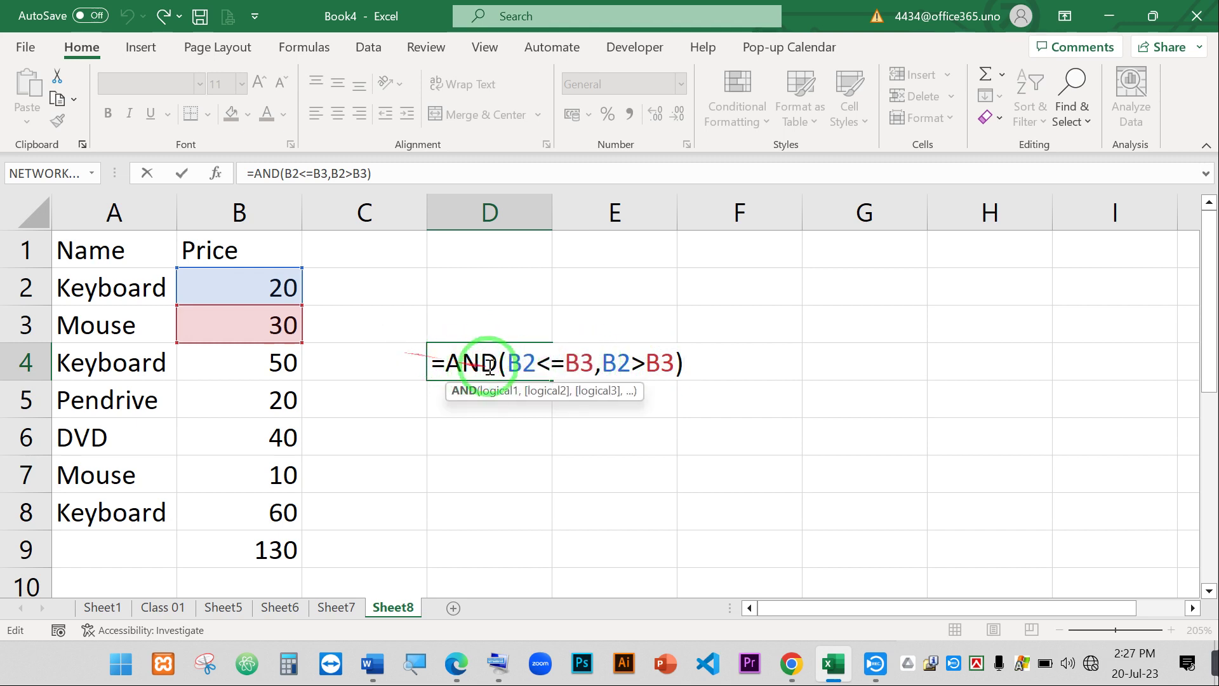
left_click_drag(672, 361, 505, 362)
left_click(577, 362)
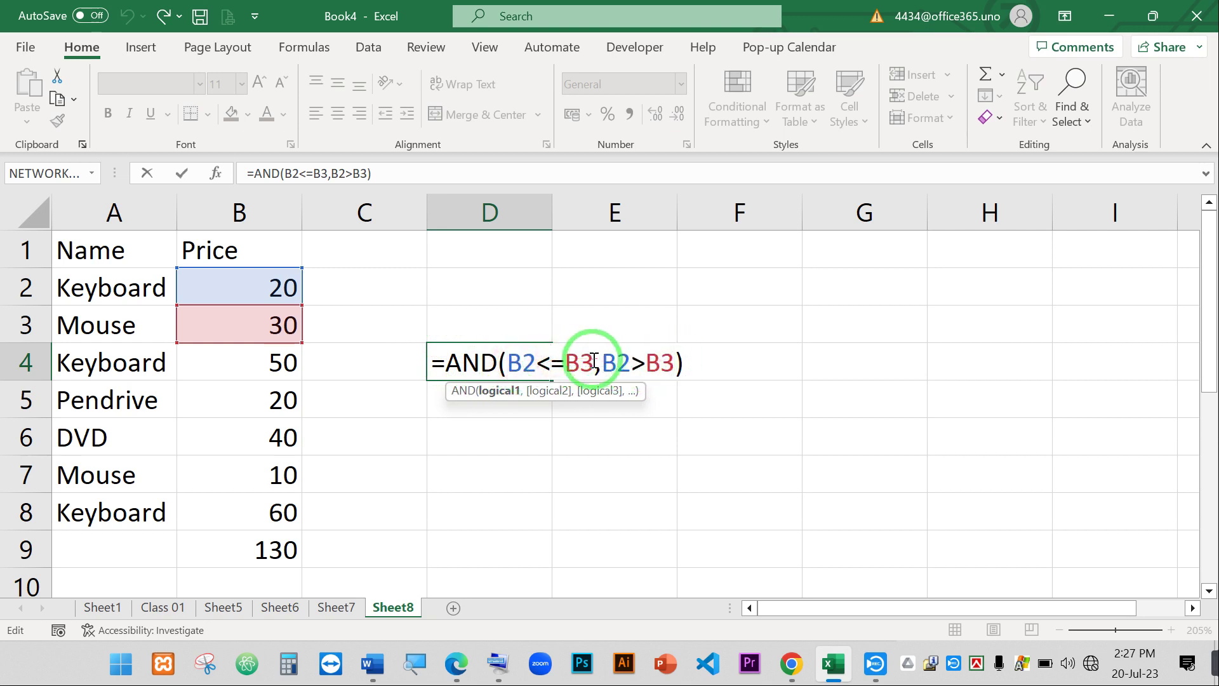
left_click_drag(594, 361, 505, 360)
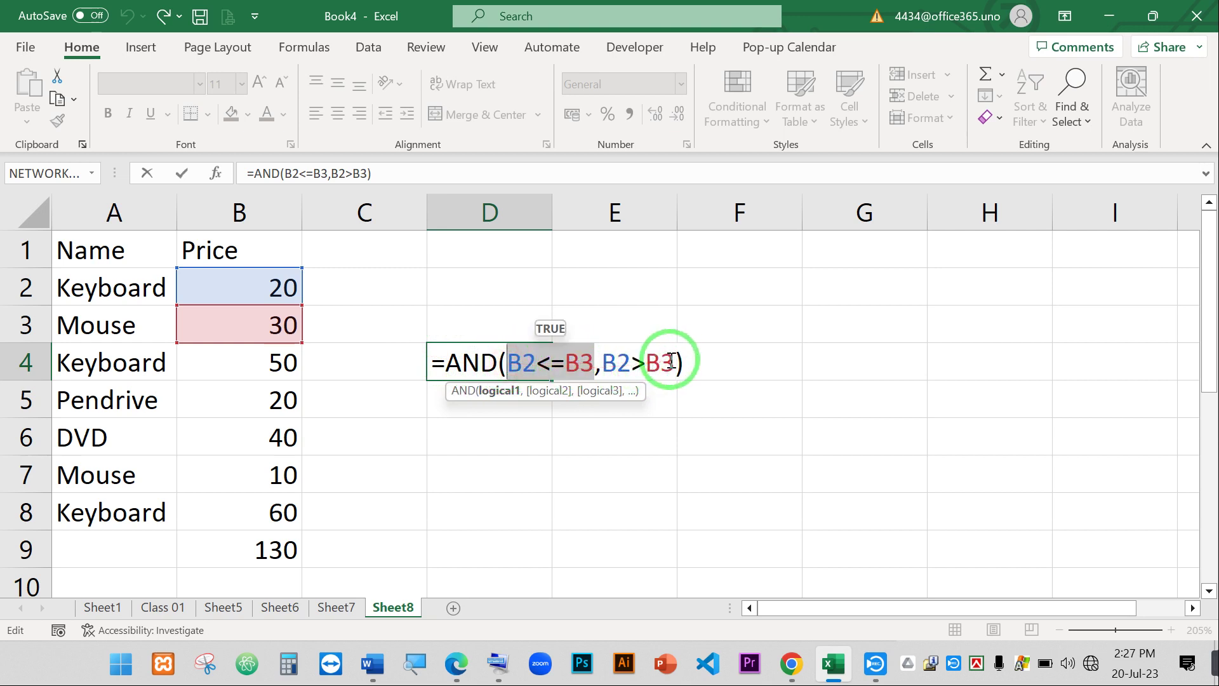
left_click_drag(671, 361, 607, 362)
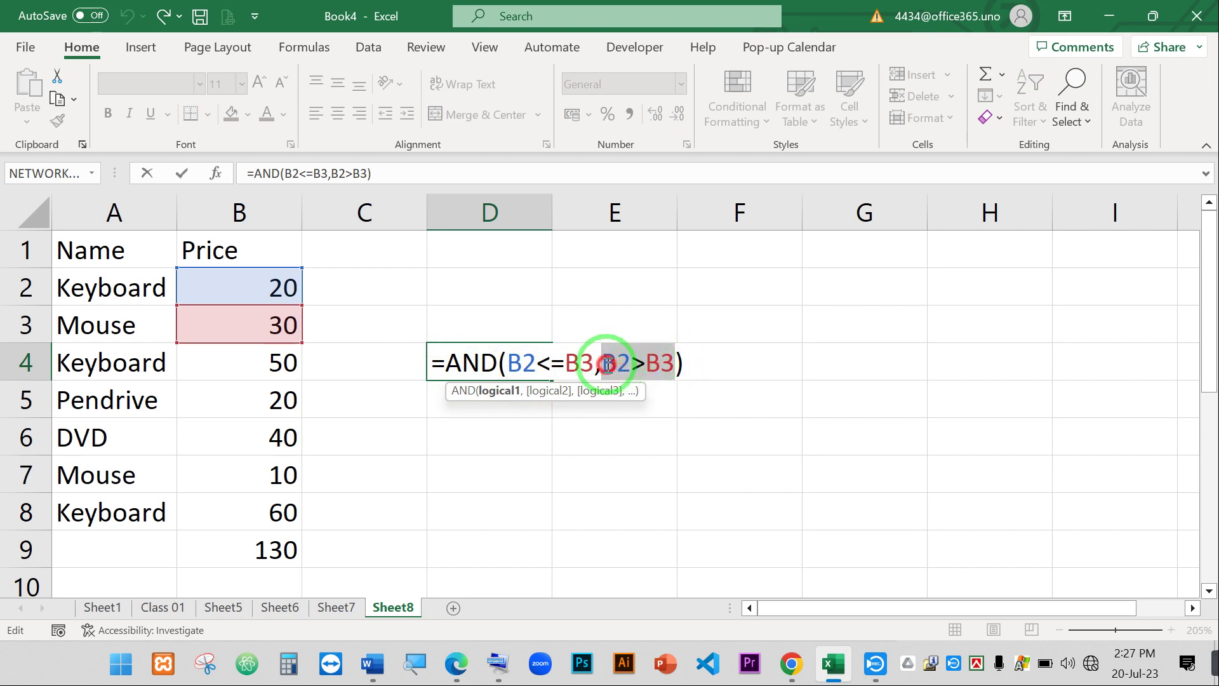
left_click(469, 362)
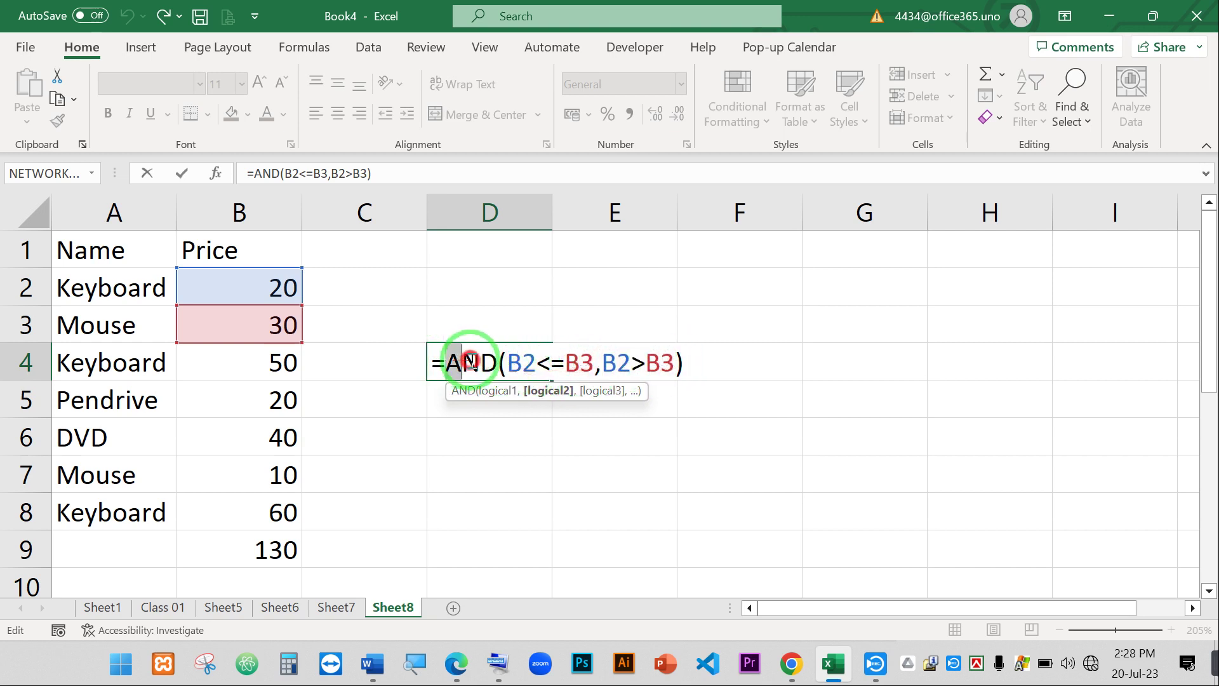
double_click(469, 362)
left_click_drag(692, 361, 498, 362)
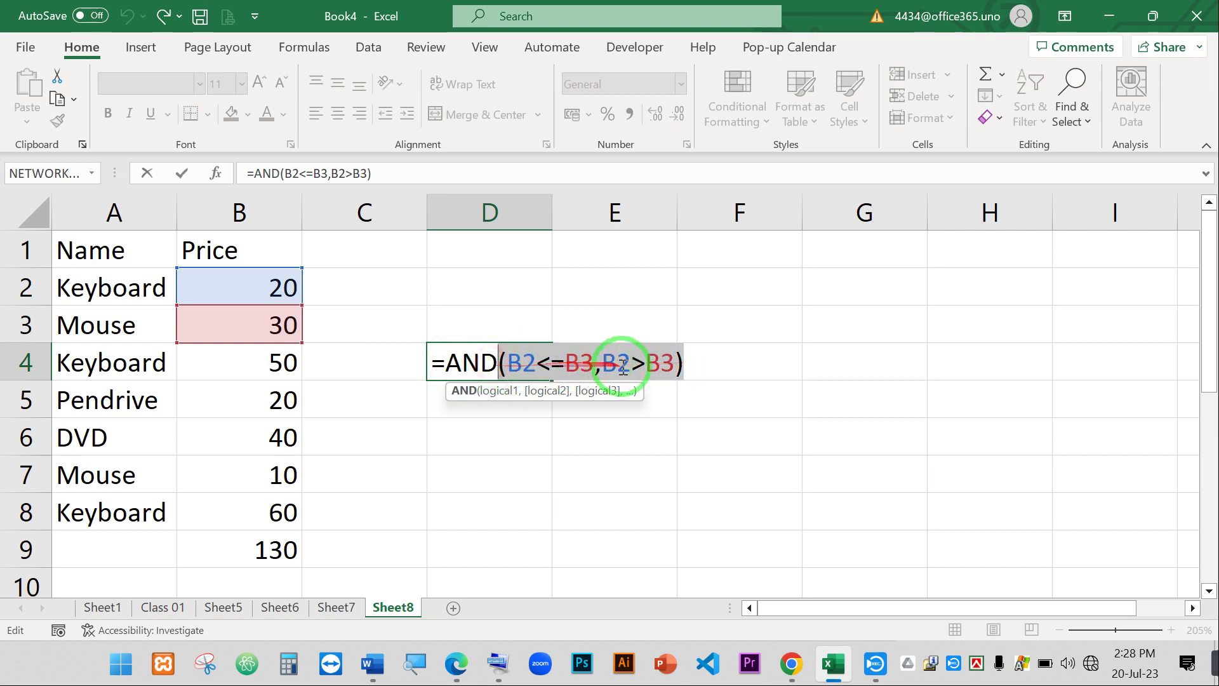
Append a third argument B2=B3 to D4's AND formula using cell references B2 and B3.
left_click(680, 362)
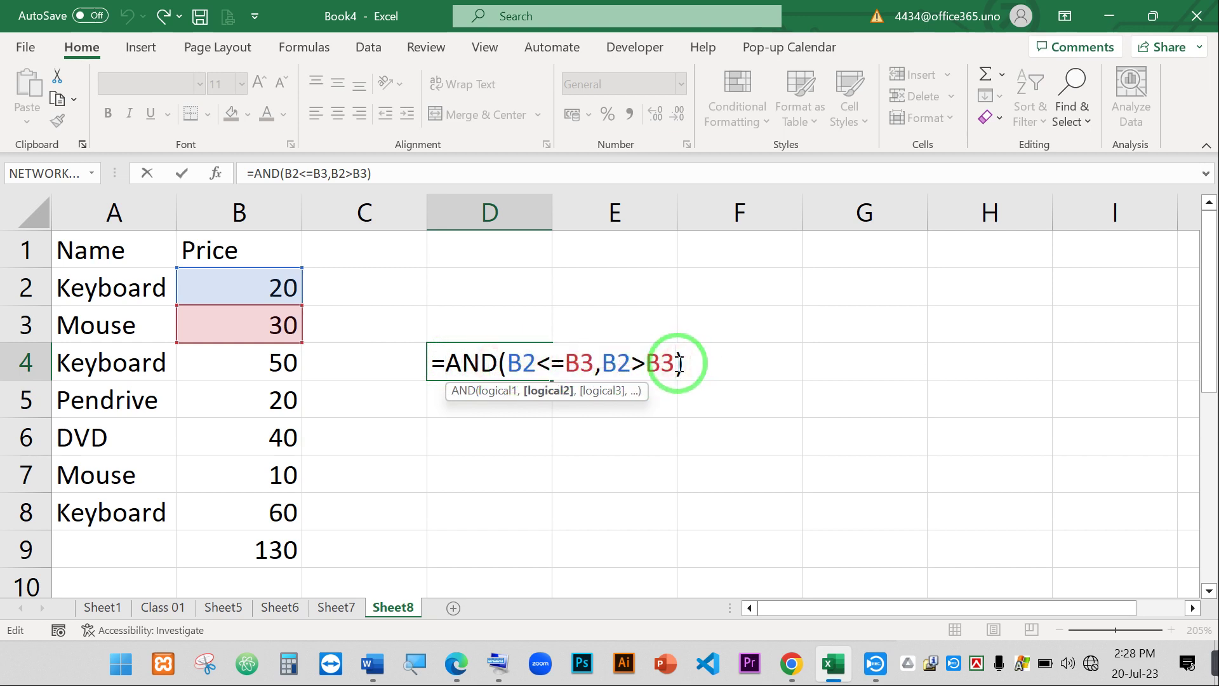
type(",")
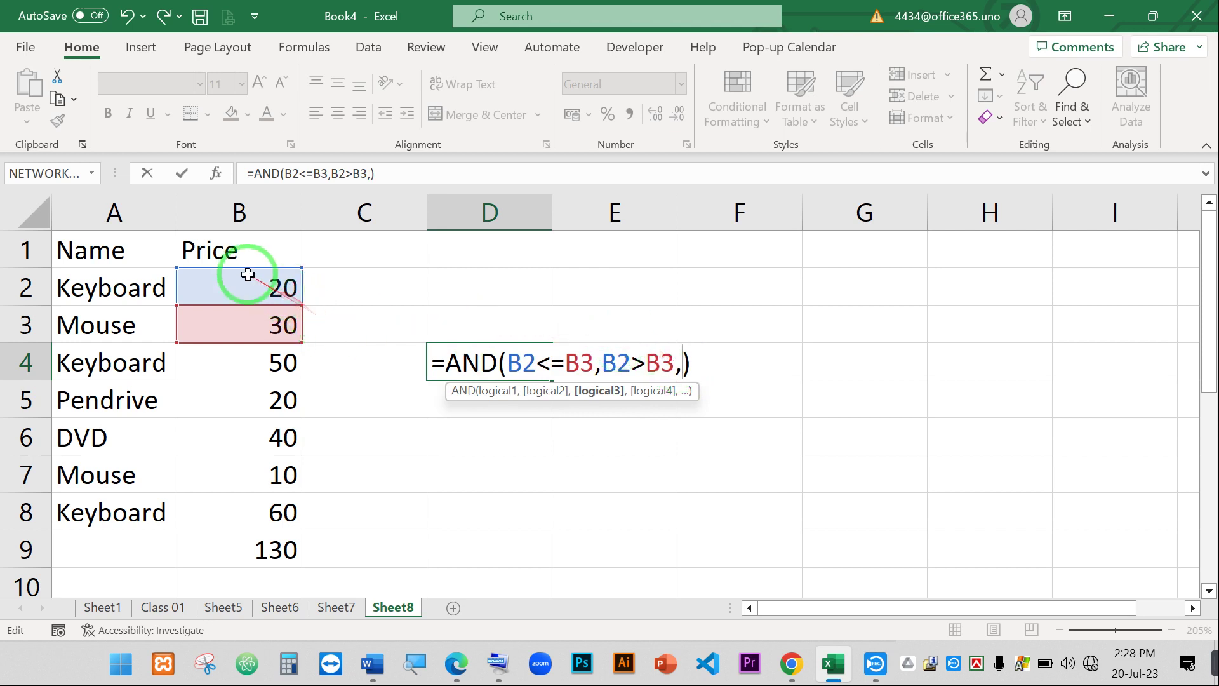
left_click(252, 280)
type("=")
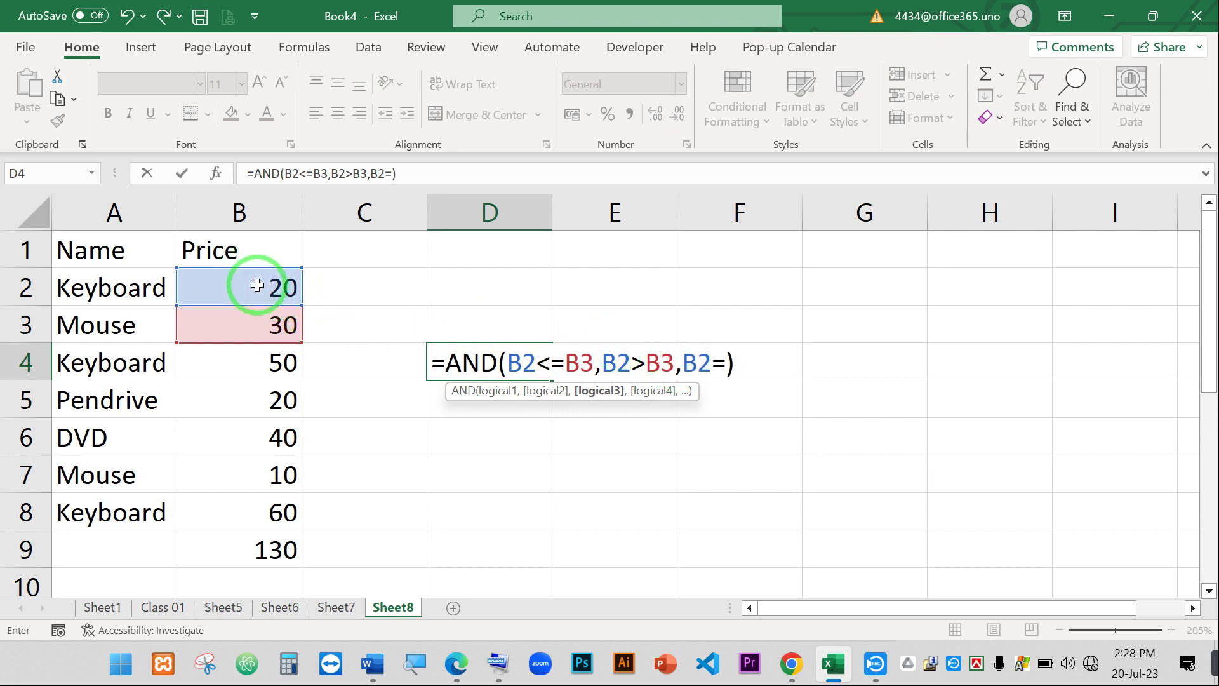
left_click(254, 320)
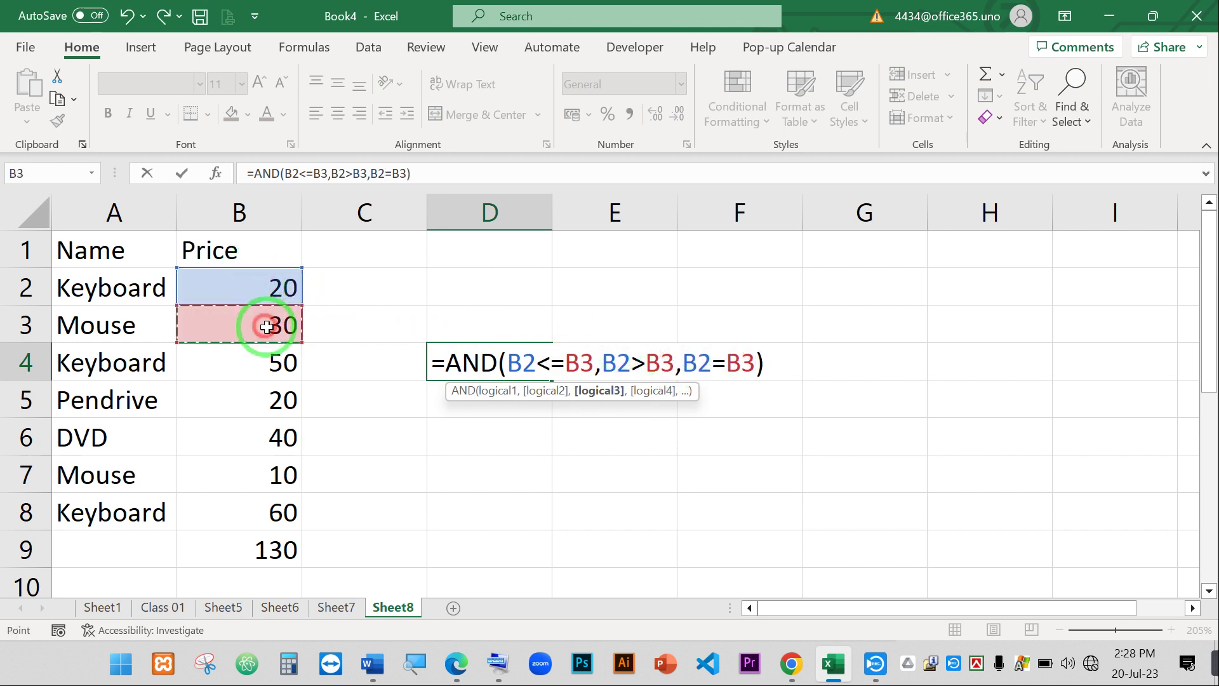
left_click(563, 360)
key("BackSpace")
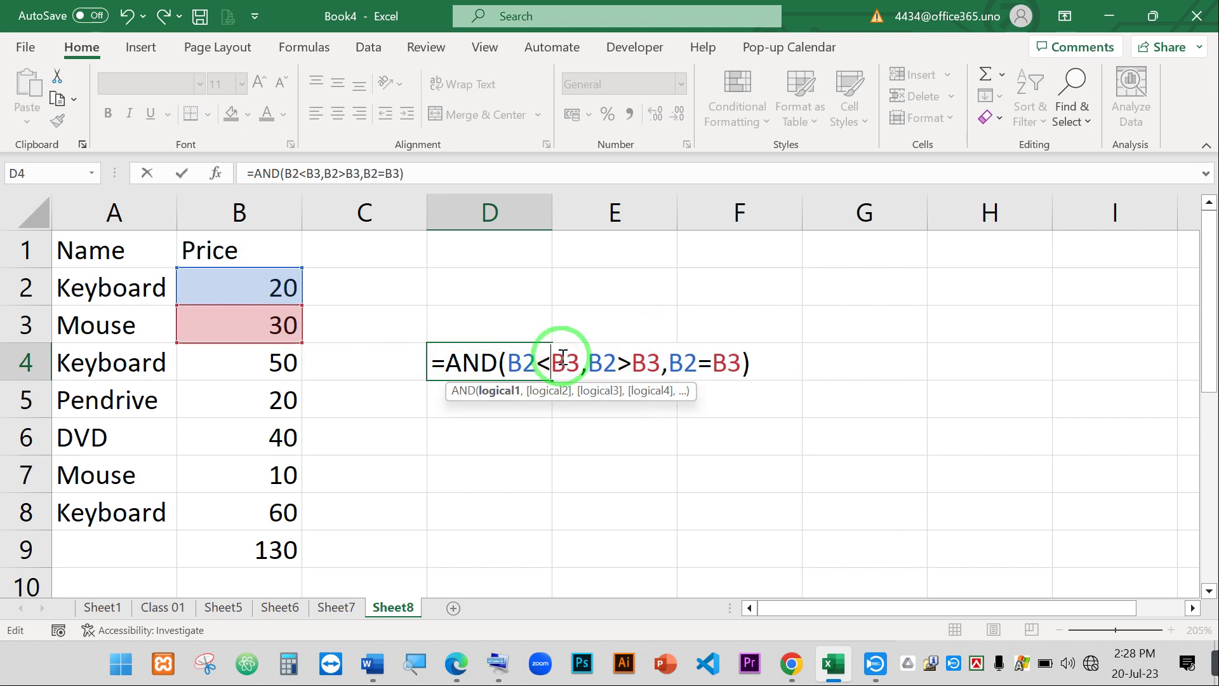
left_click(752, 362)
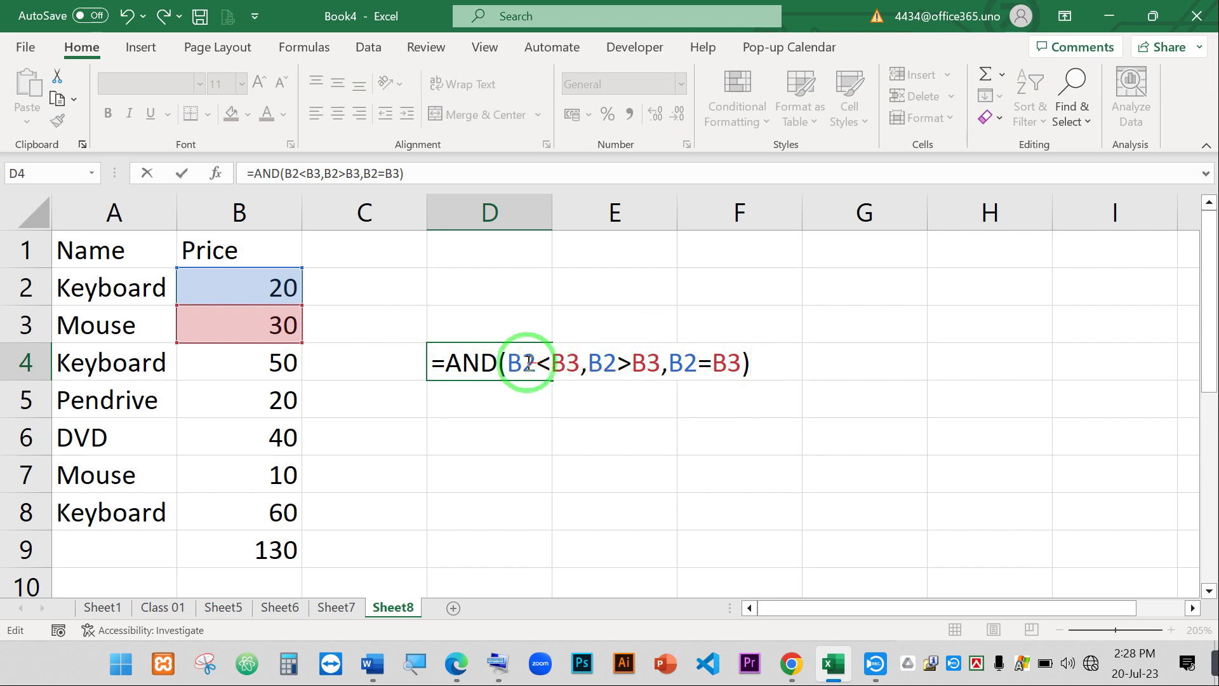
left_click_drag(508, 363, 581, 363)
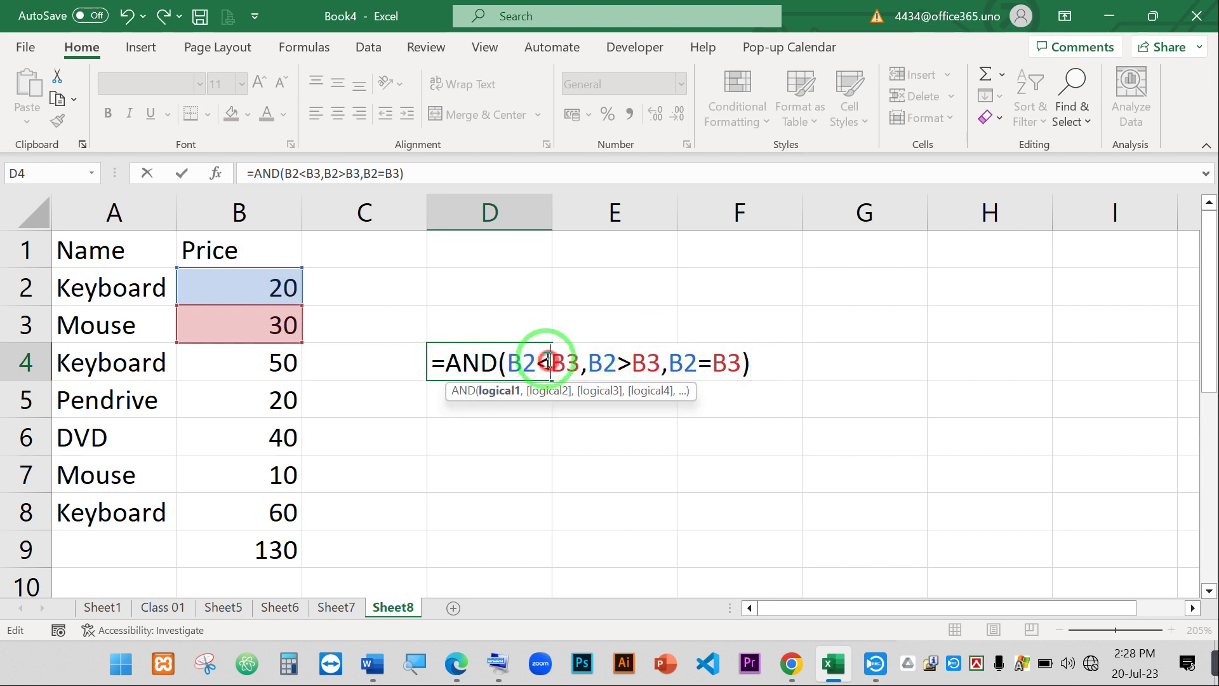
left_click_drag(508, 363, 554, 363)
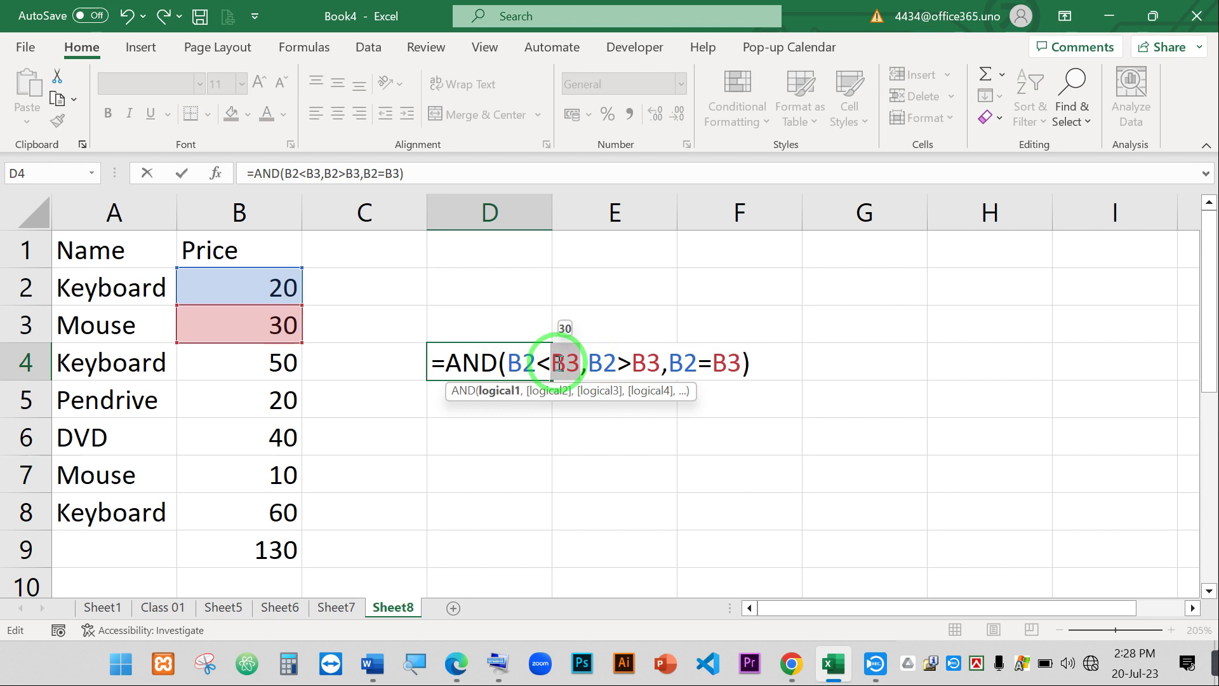
left_click(637, 371)
left_click_drag(738, 362, 447, 362)
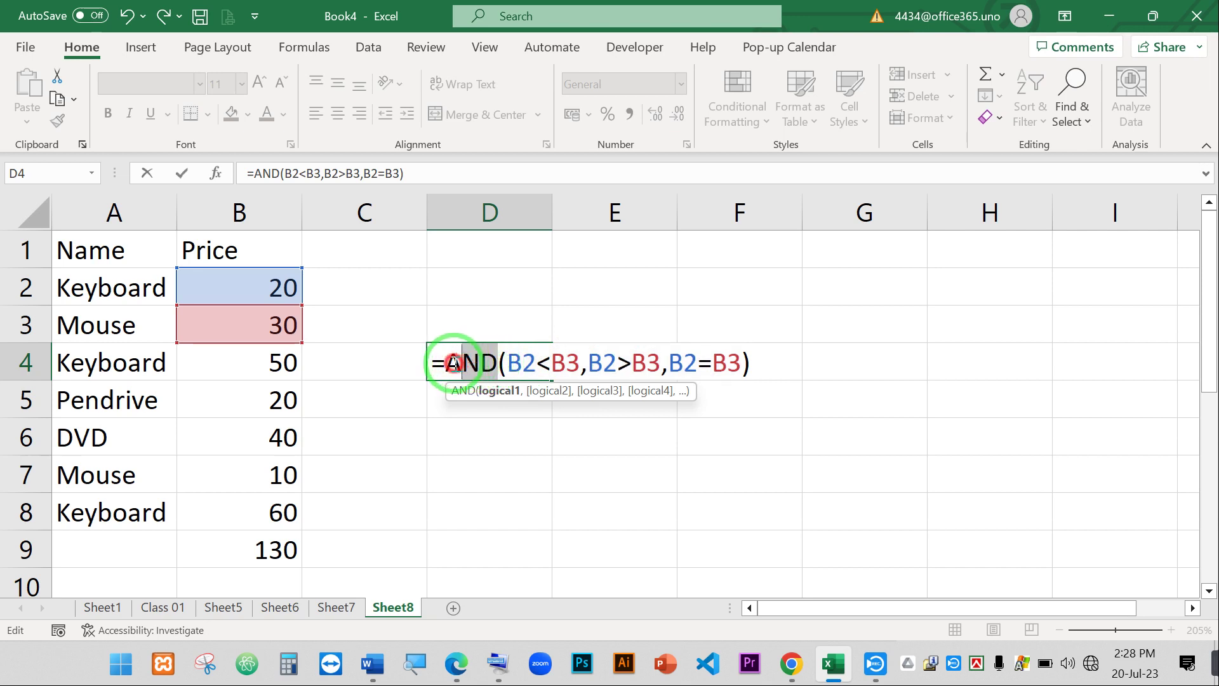
left_click(729, 359)
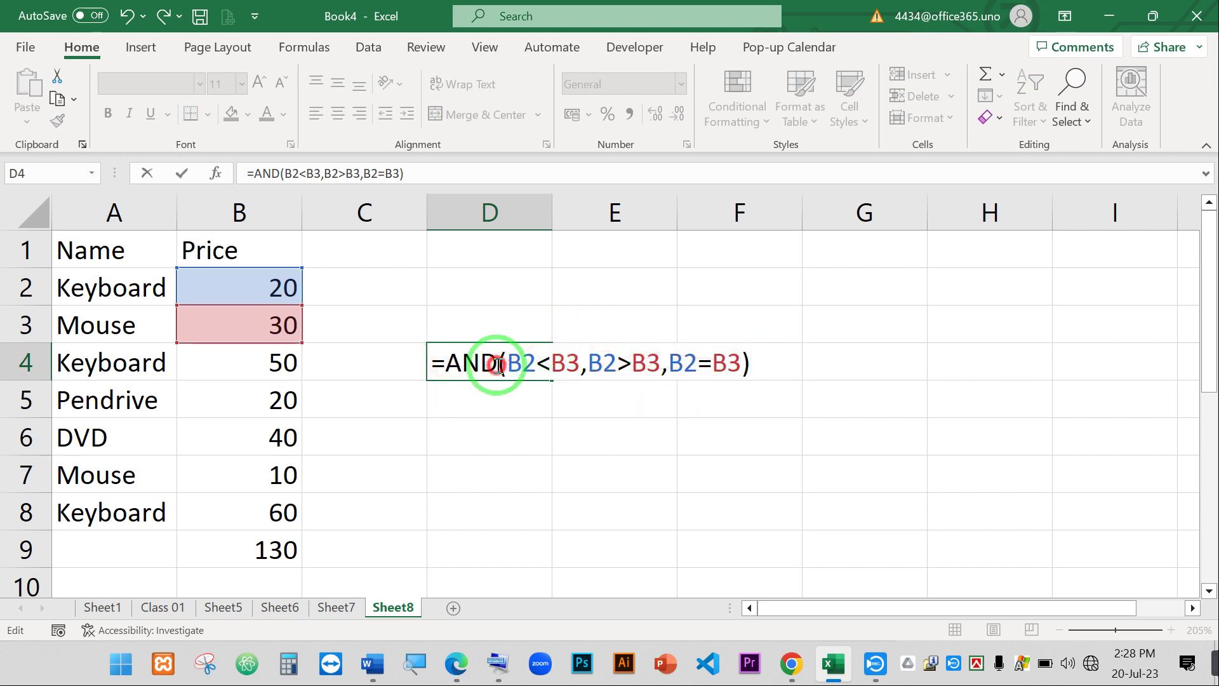
left_click_drag(497, 363, 447, 364)
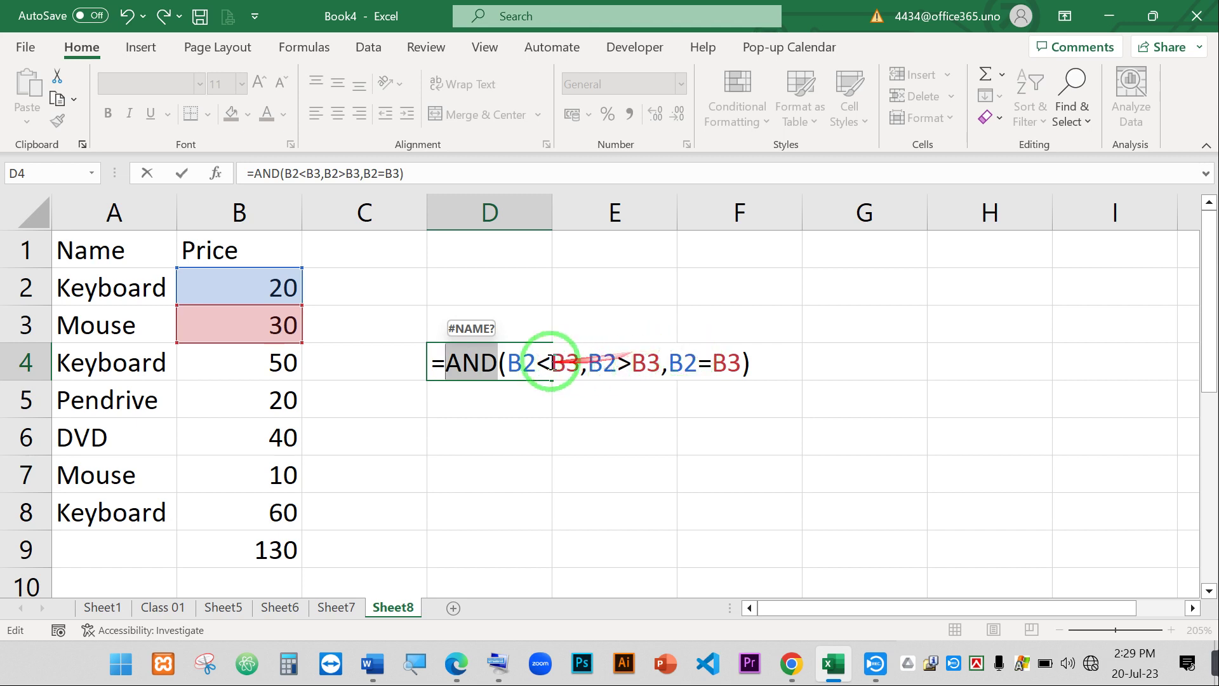
left_click_drag(508, 363, 575, 362)
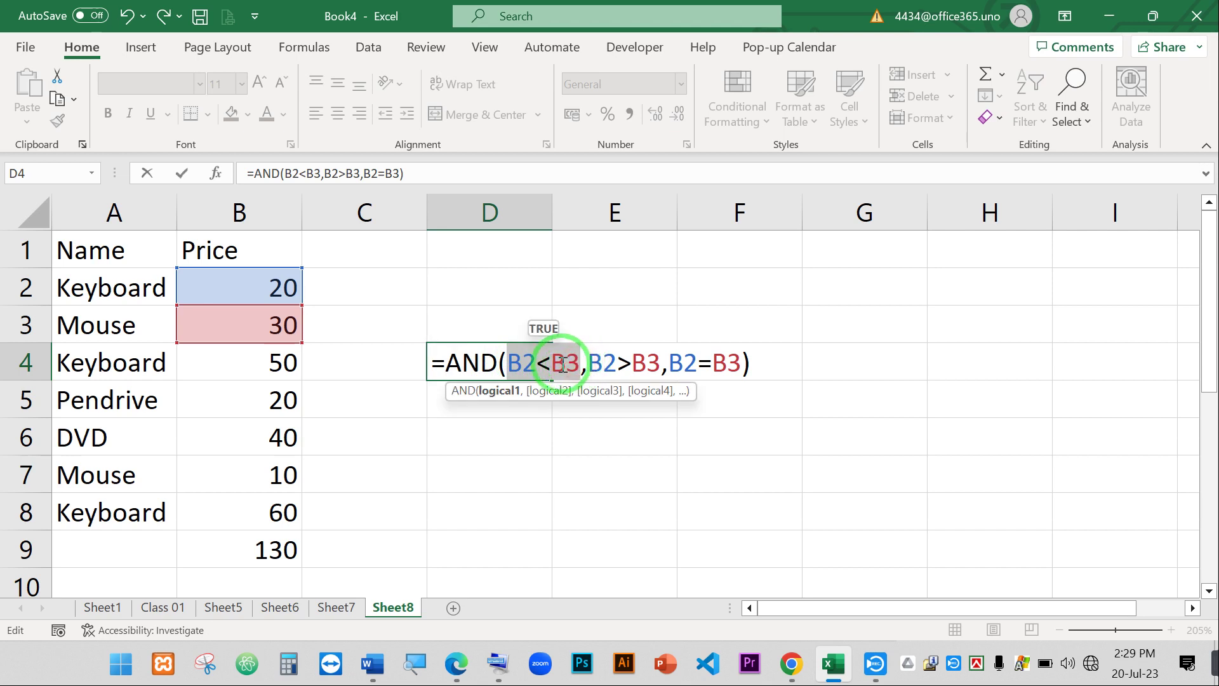
left_click(562, 363)
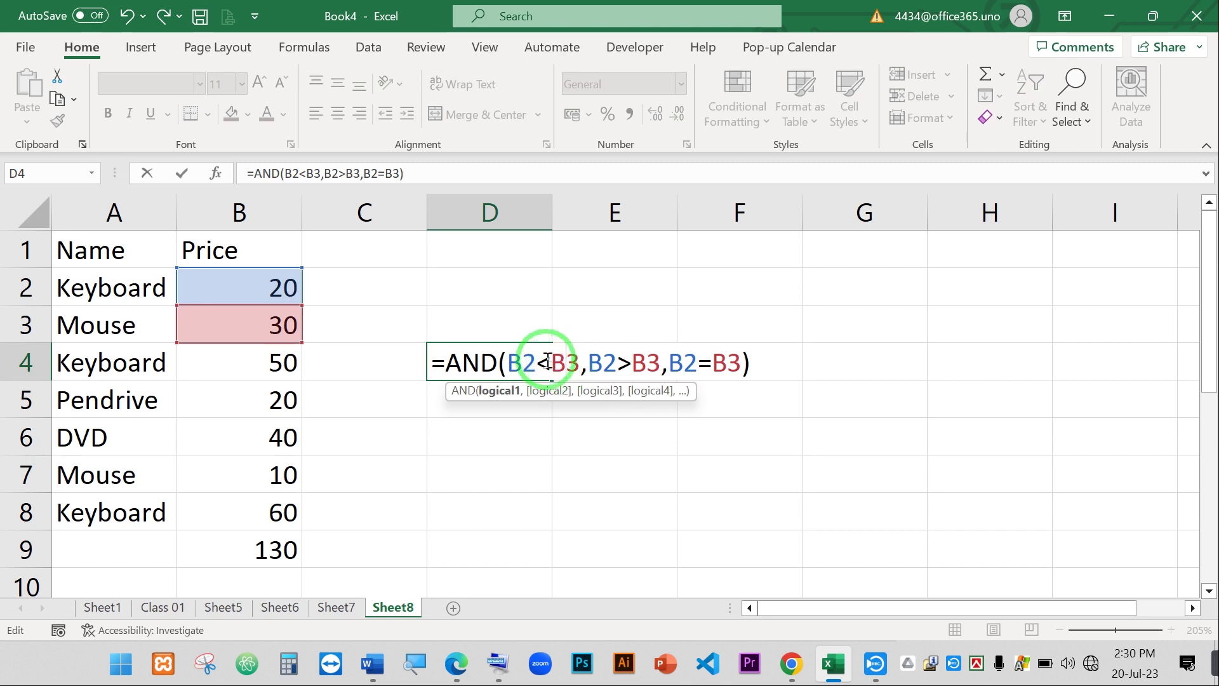
Change the first comparison's < to > and the second's > to < in D4.
double_click(544, 360)
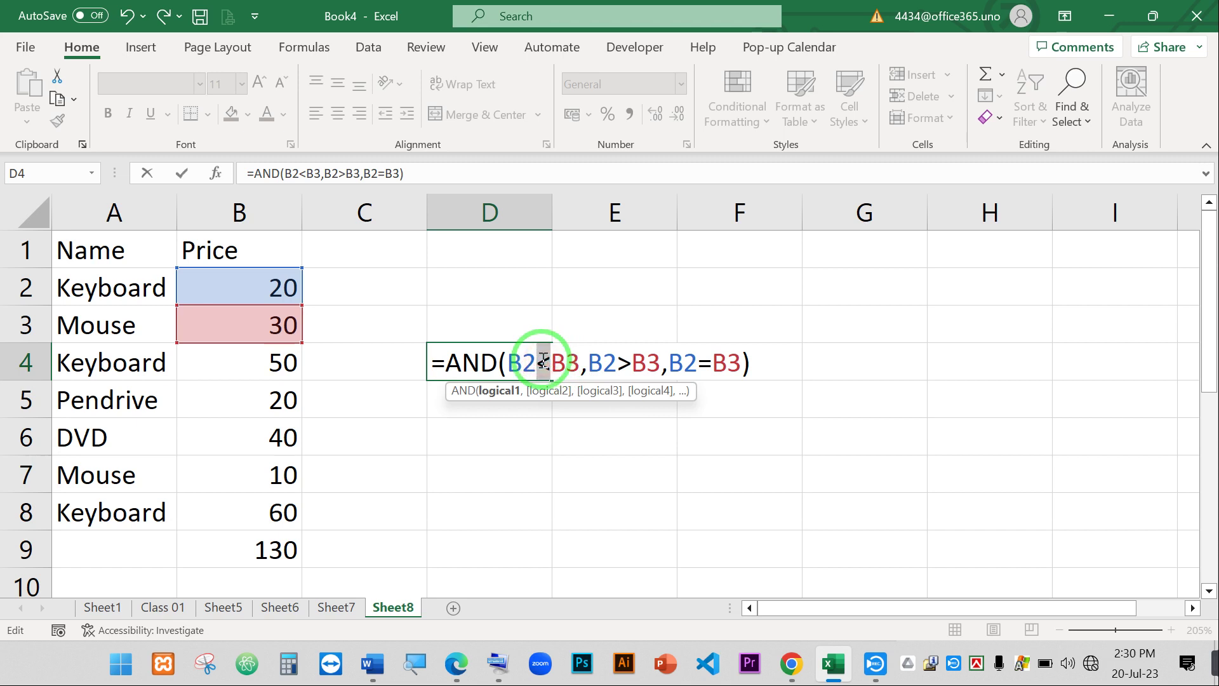
type(">")
double_click(622, 362)
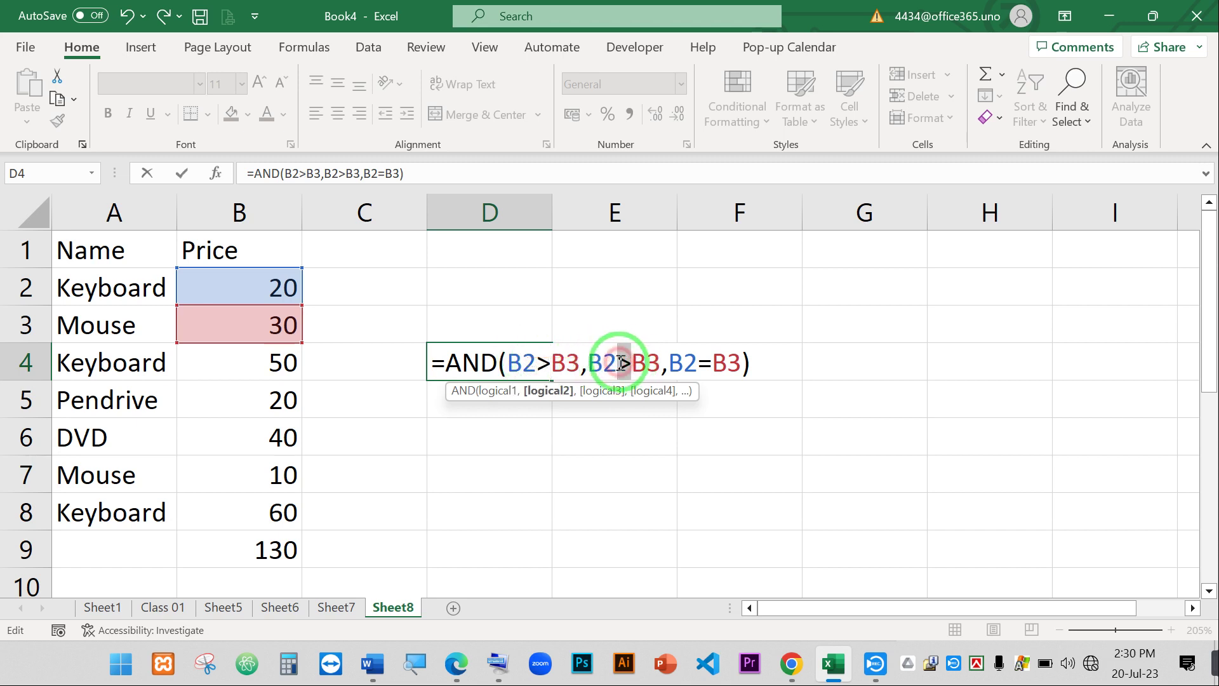
type("<")
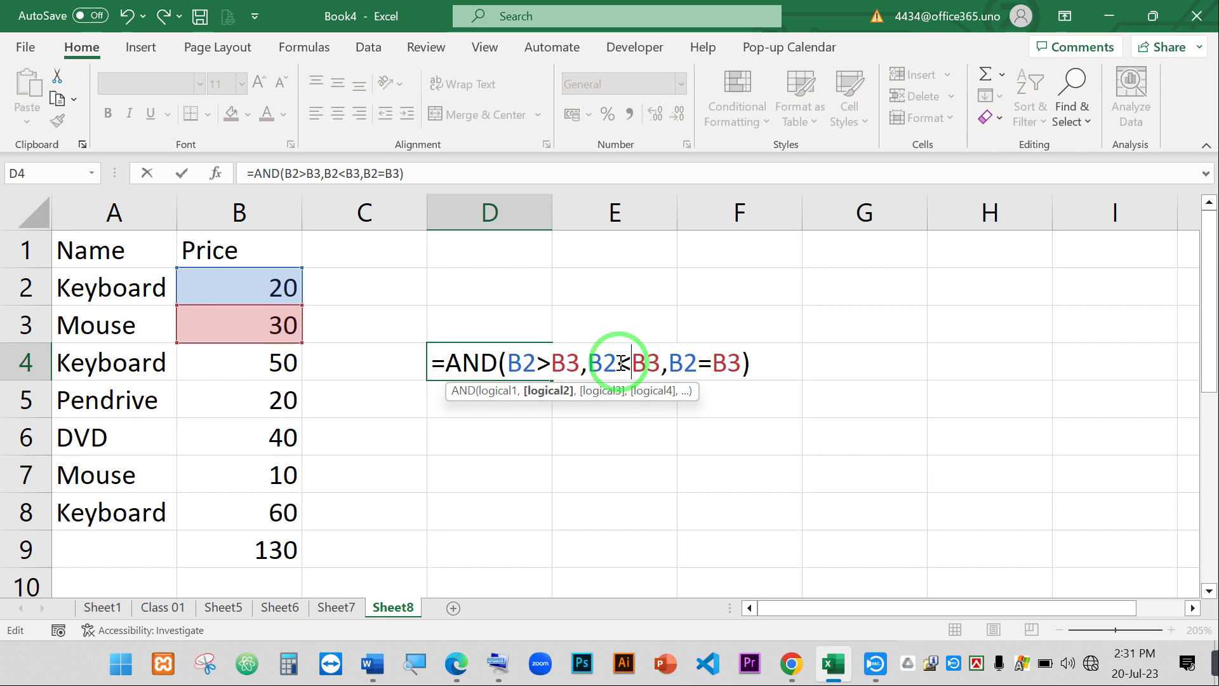
Commit =AND(B2>B3,B2<B3,B2=B3) in D4, which shows FALSE, then reopen it with AND selected.
key("Return")
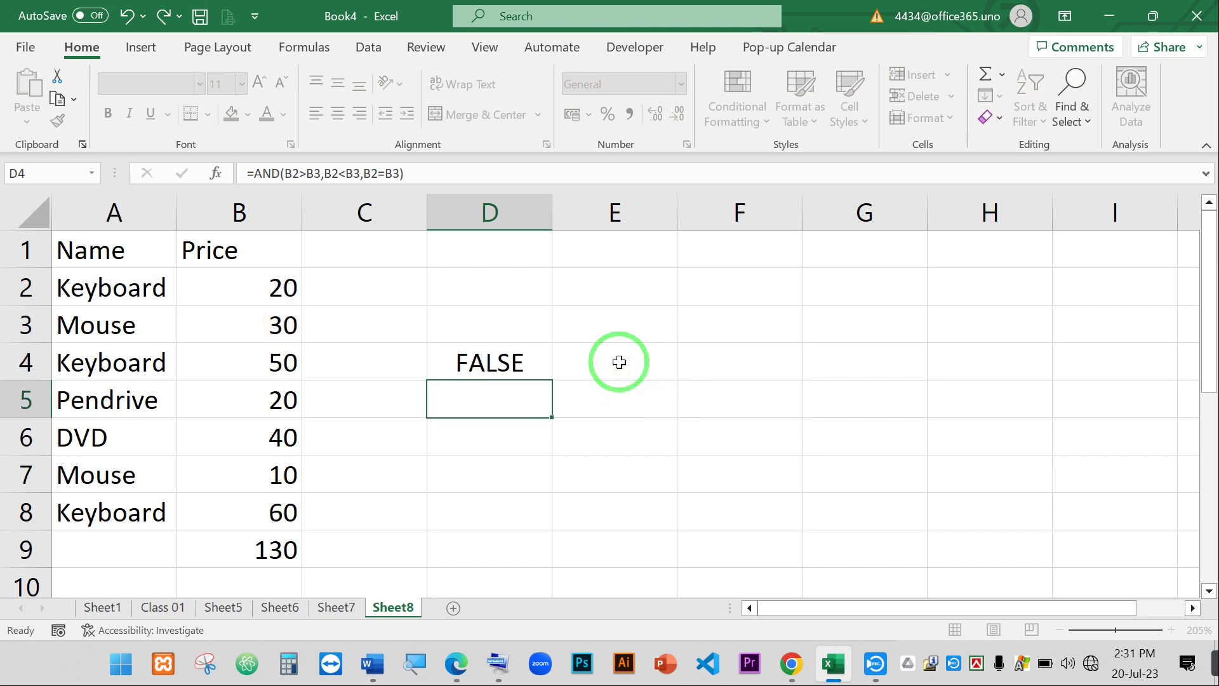
double_click(514, 369)
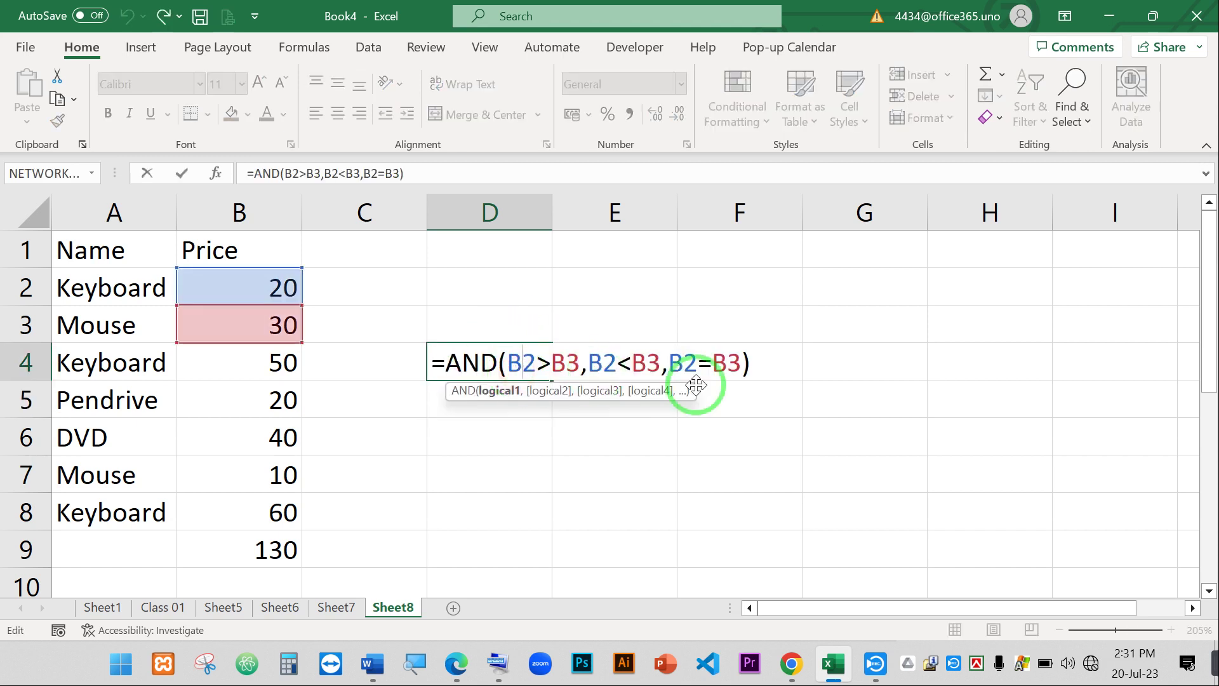
double_click(450, 363)
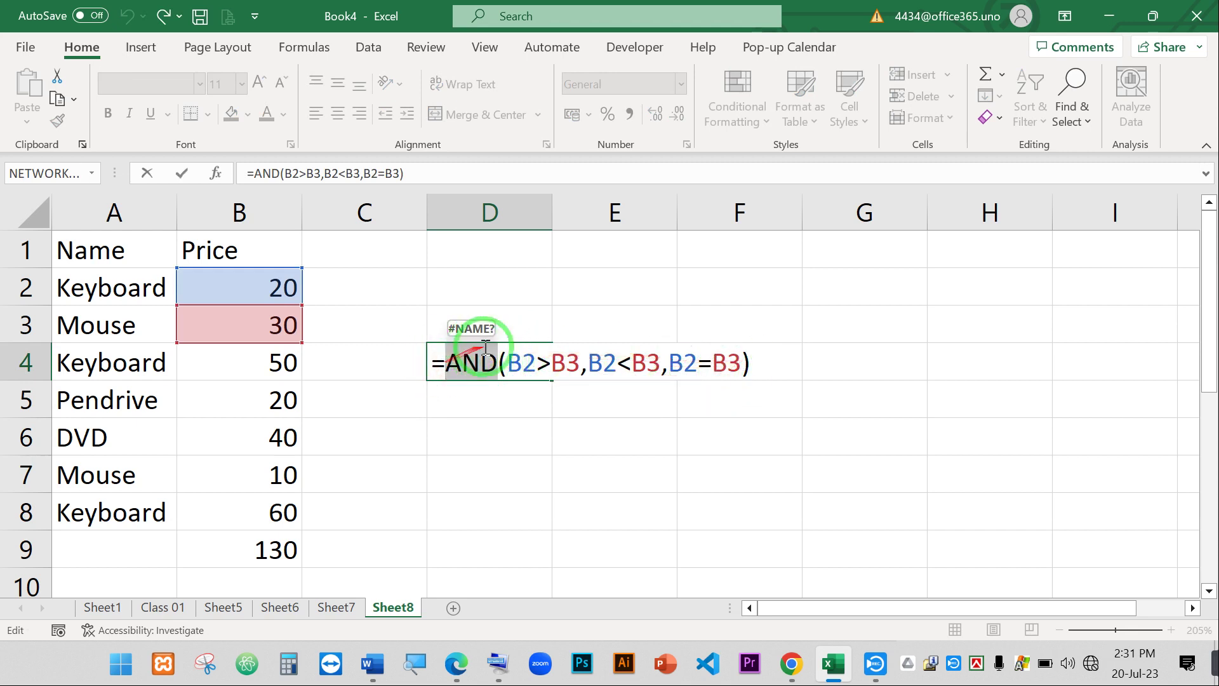
left_click_drag(741, 367, 509, 370)
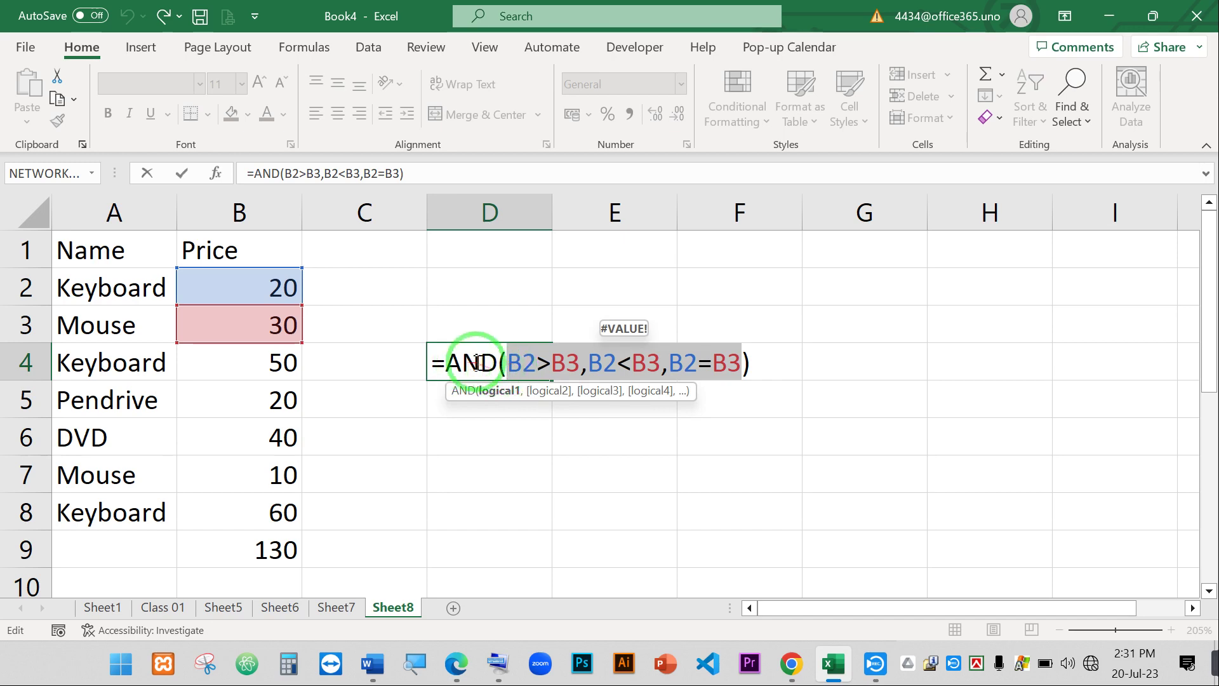
left_click_drag(497, 362, 445, 362)
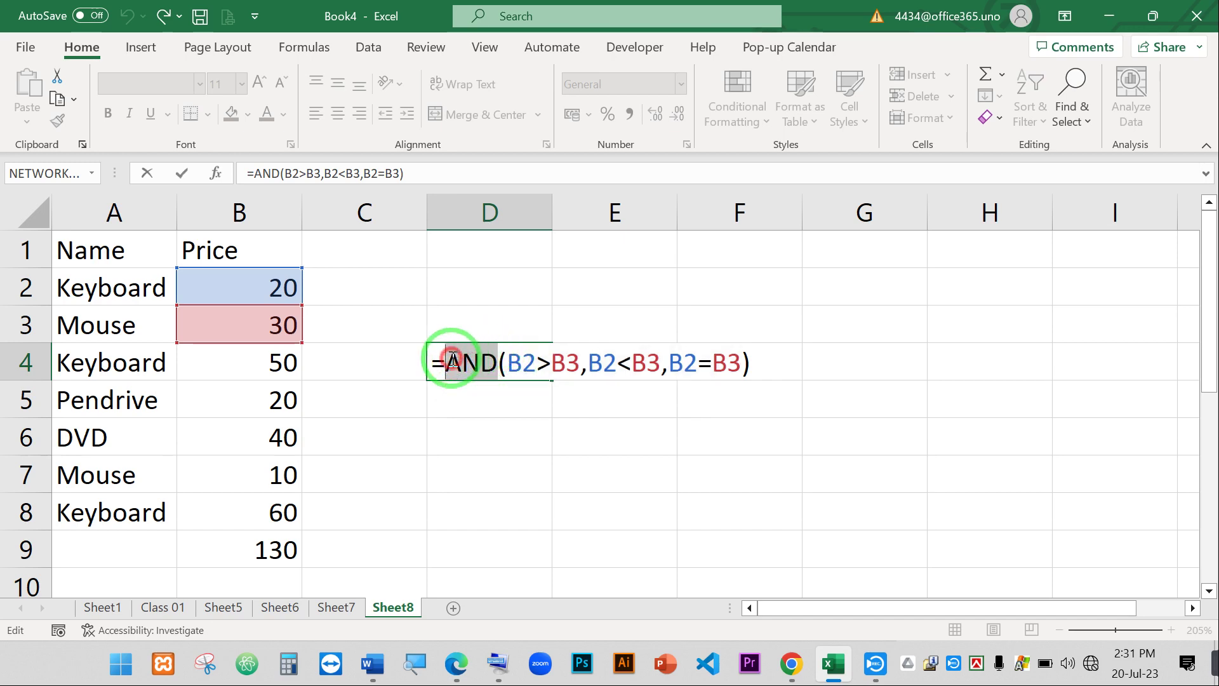
Replace AND with OR in D4's formula and preview B2<B3 evaluating TRUE.
type("or")
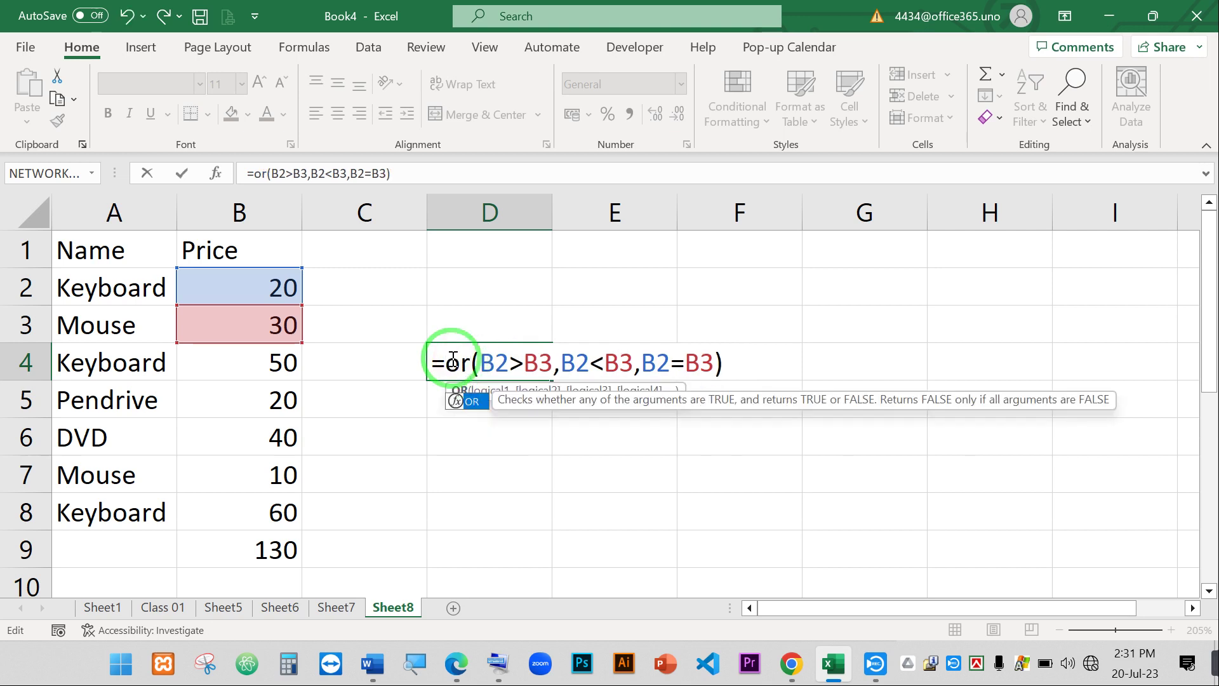
key("Tab")
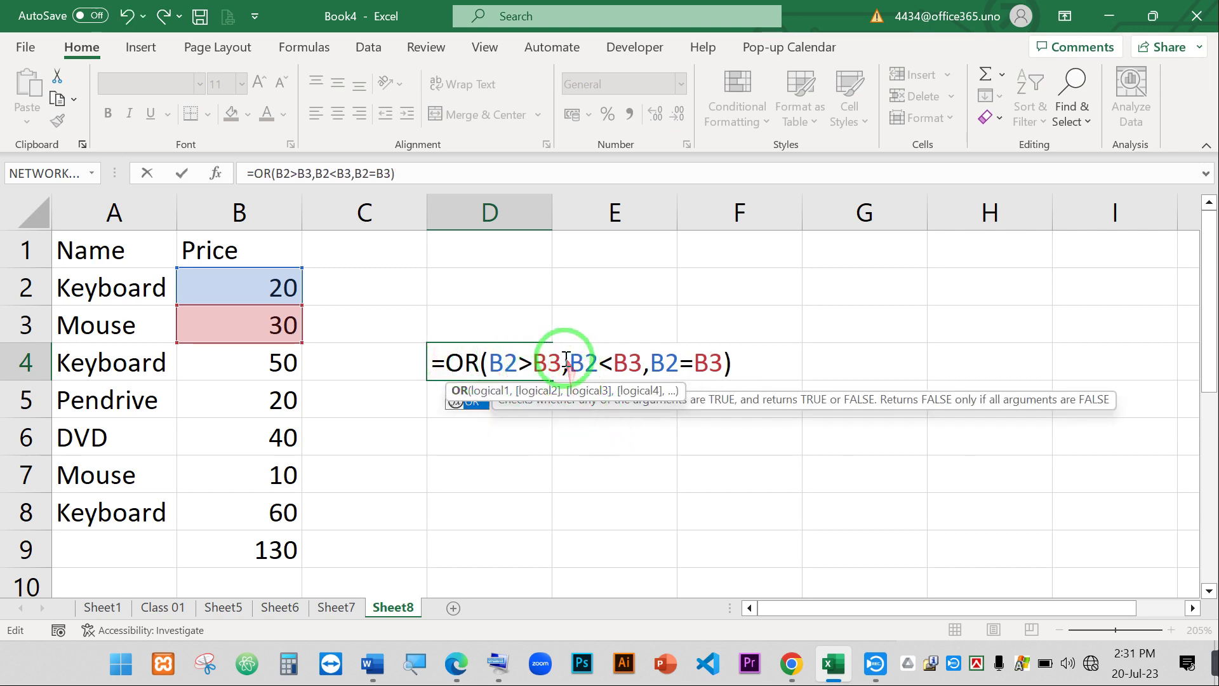
left_click_drag(491, 361, 836, 341)
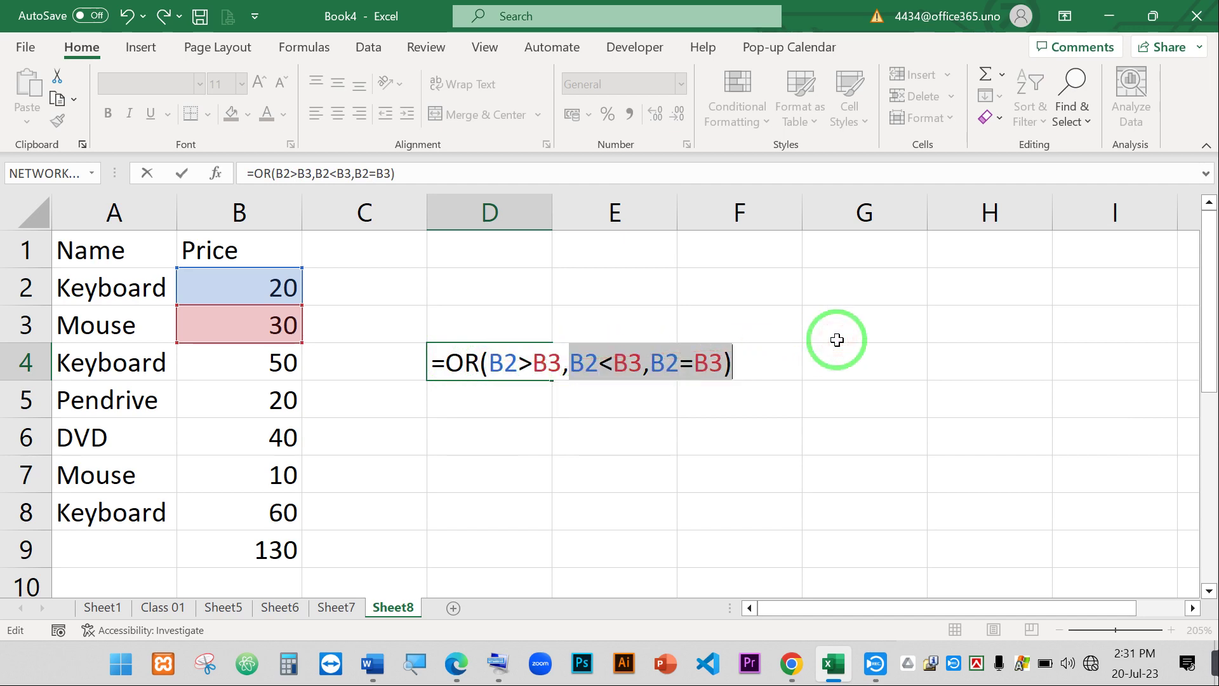
left_click(627, 362)
left_click_drag(580, 363, 638, 358)
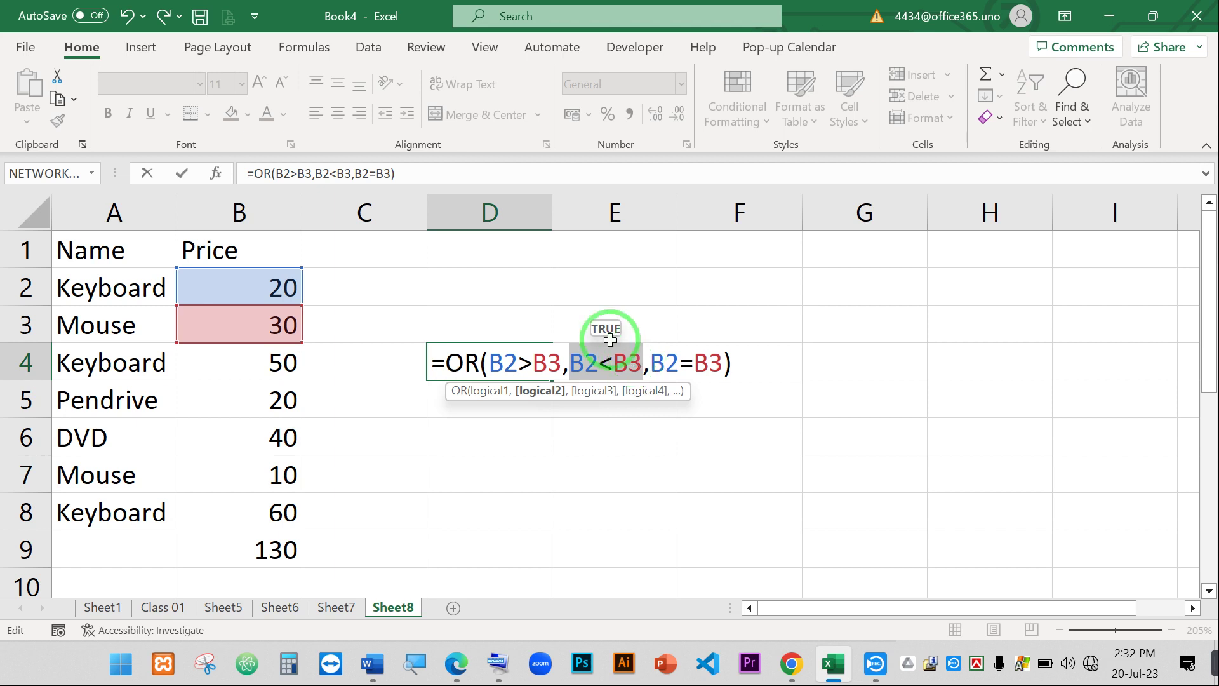
Select the three conditions B2>B3,B2<B3,B2=B3 inside D4's OR formula.
left_click_drag(722, 361, 489, 362)
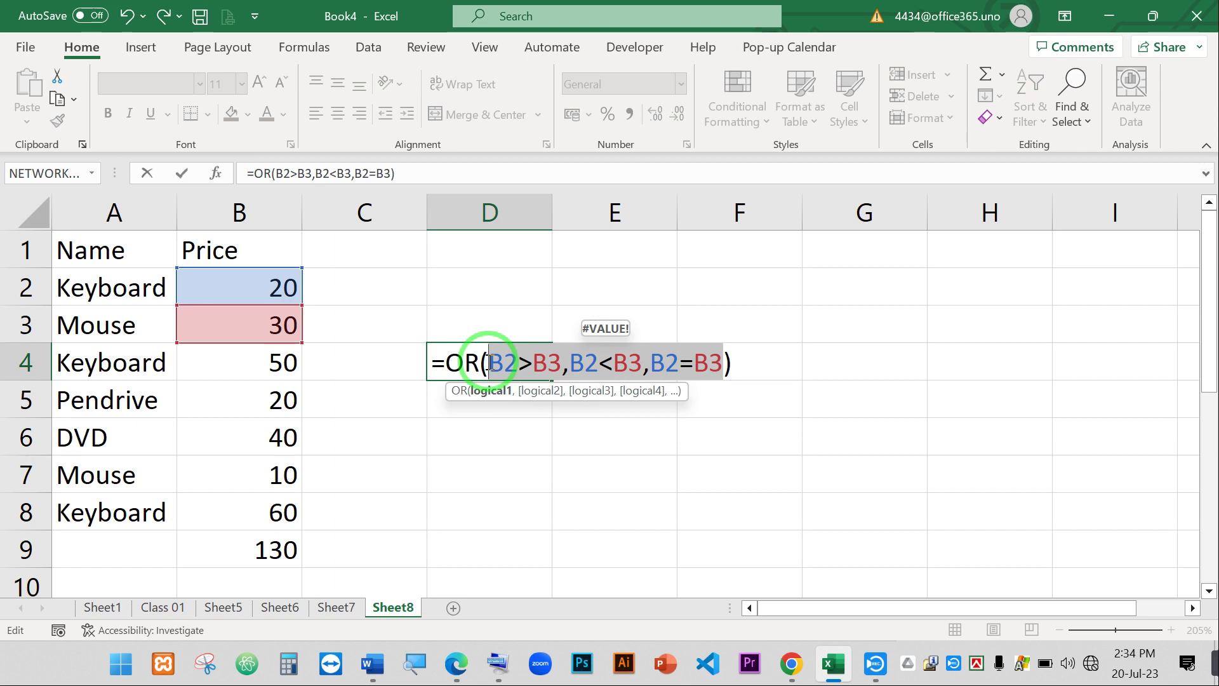
Enter the OR formula so D4 shows TRUE, and add the label IF in E4.
key("Return")
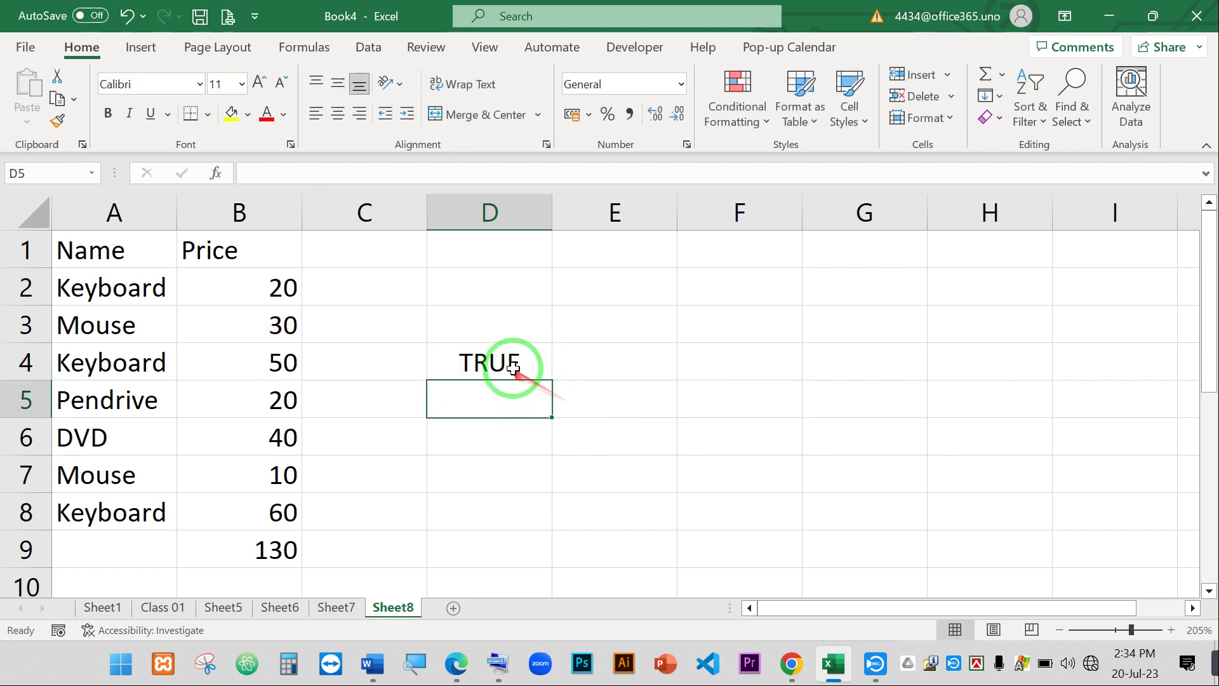
left_click(638, 364)
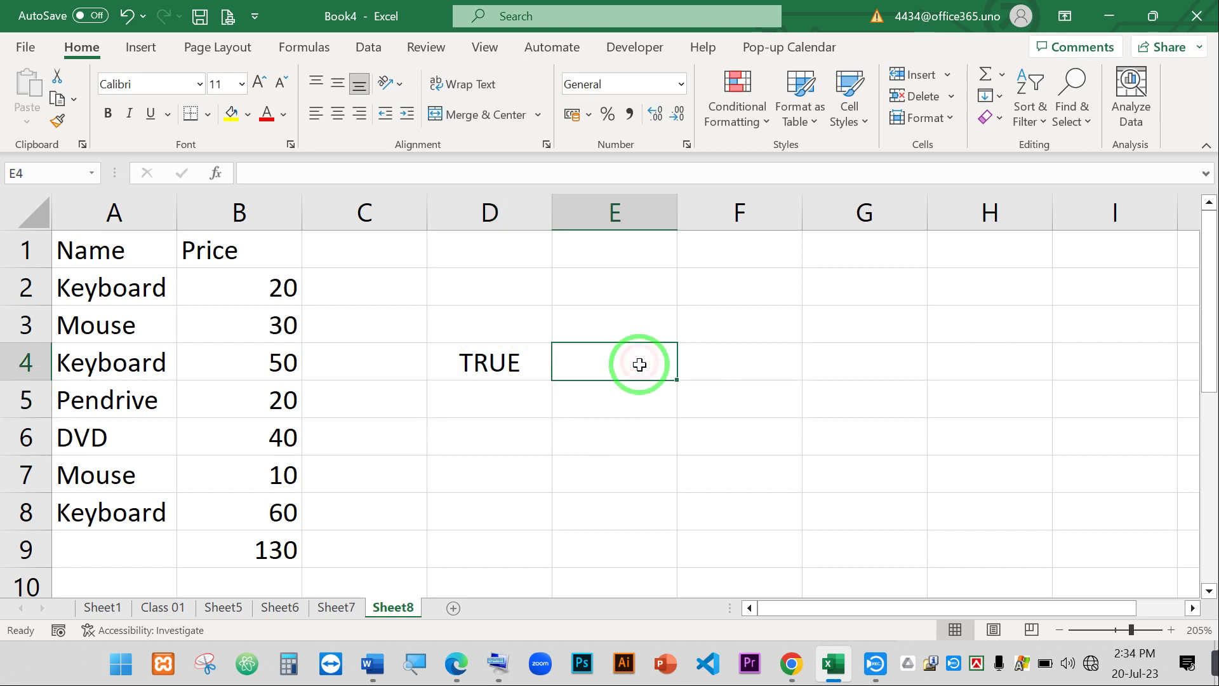
type("IF")
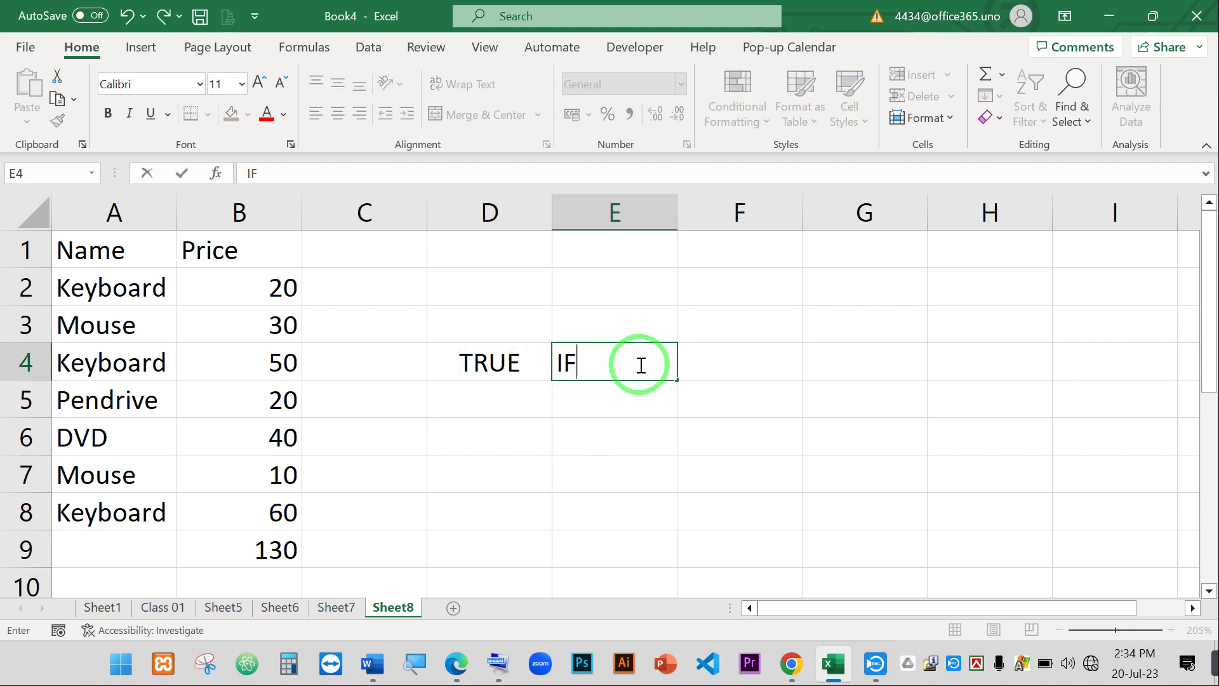
key("Return")
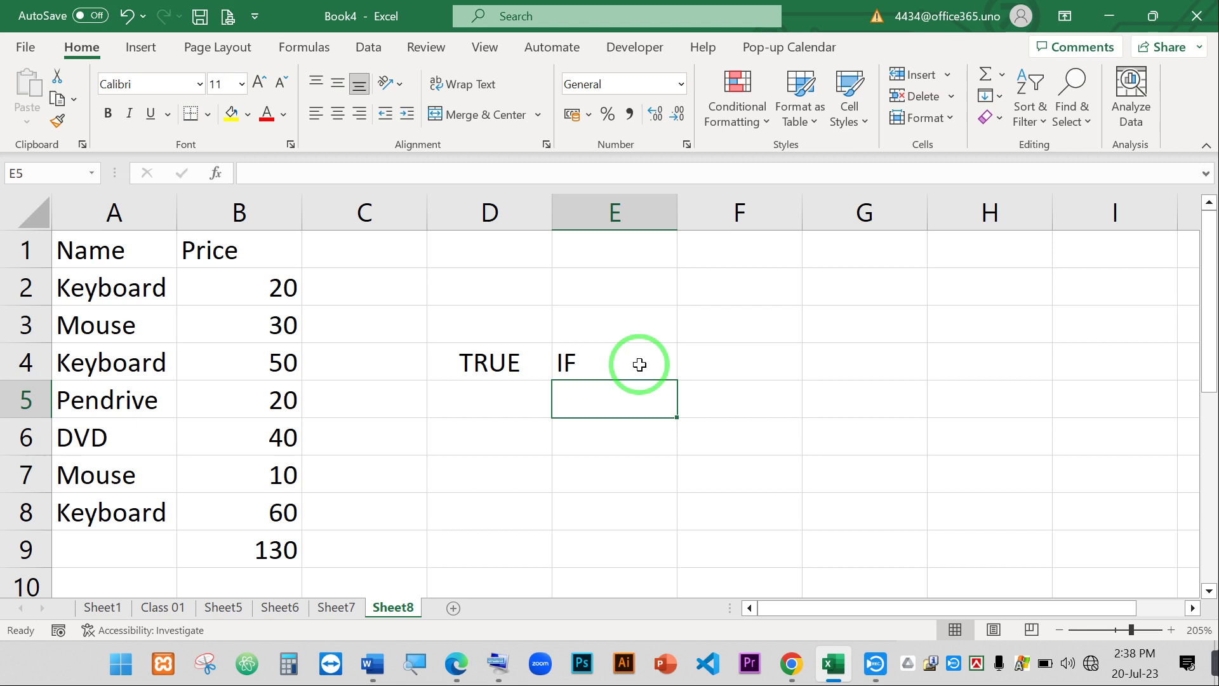
Inspect E4 and D4's OR formula, then pick D6 and indicate the B2 and B3 prices.
left_click(607, 361)
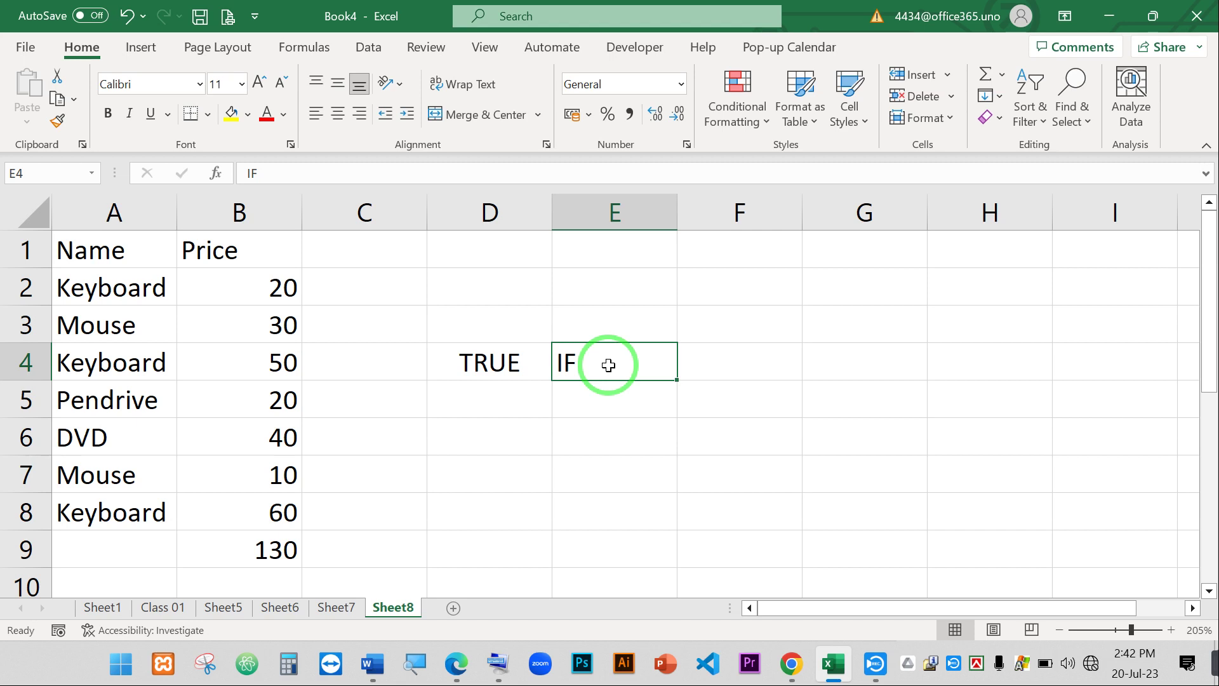
left_click(508, 361)
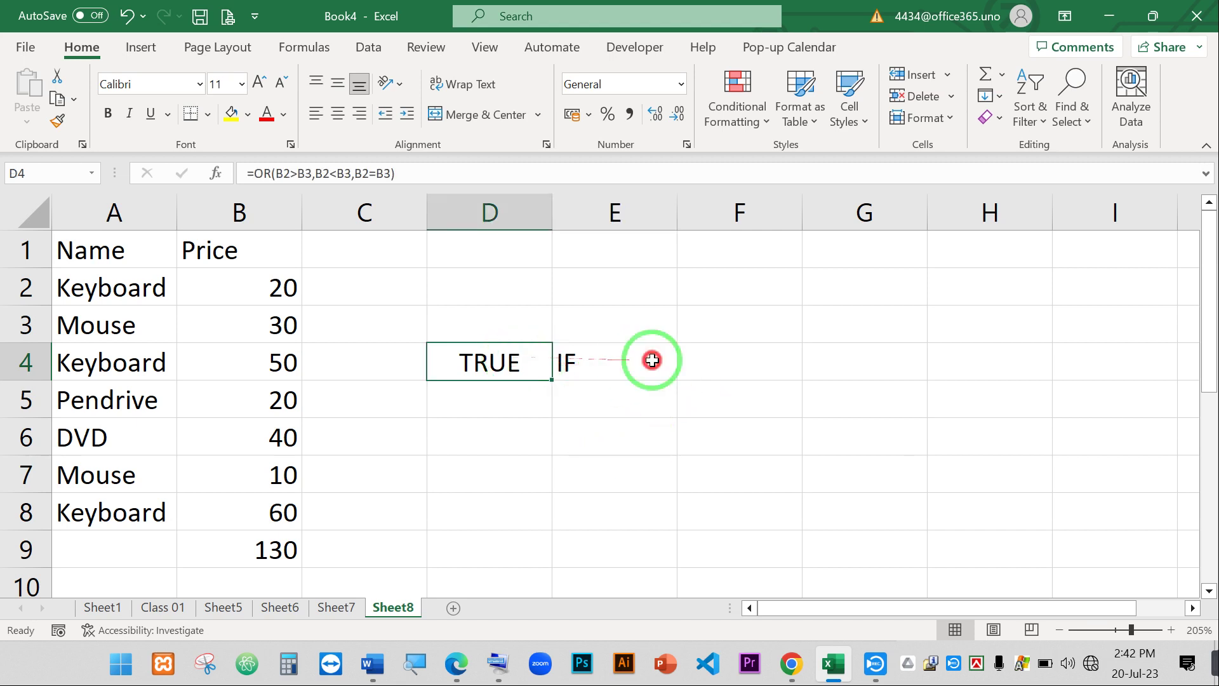
left_click(632, 436)
left_click(509, 438)
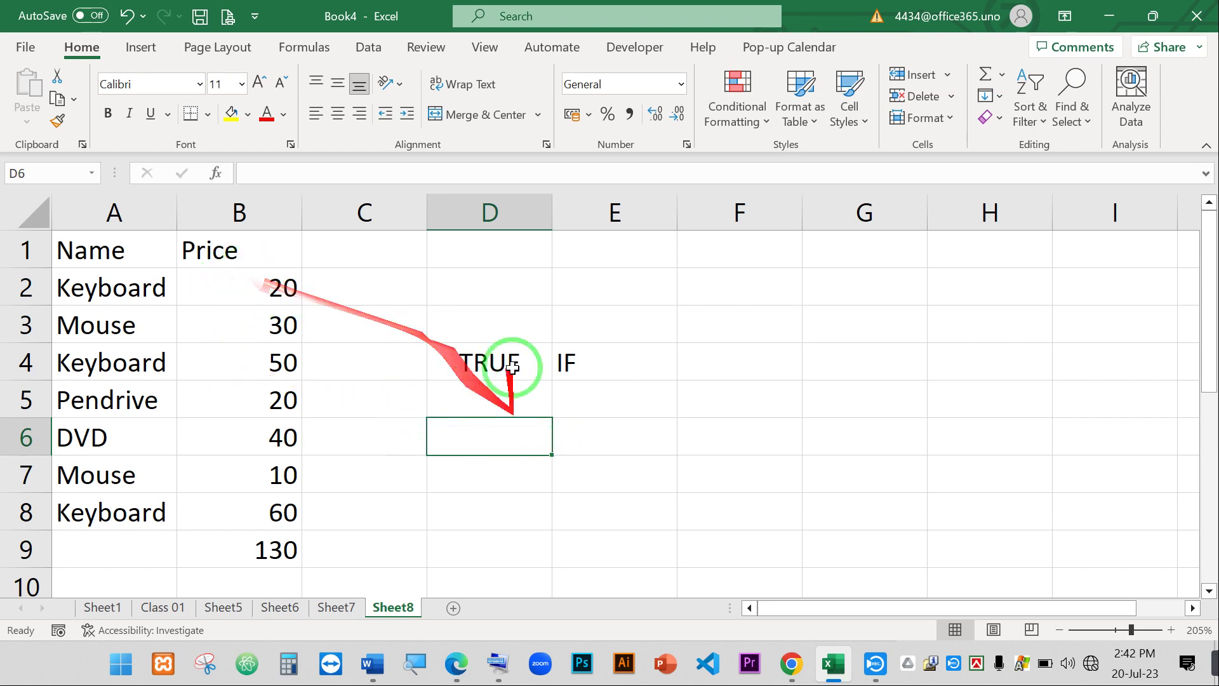
left_click_drag(283, 279, 279, 328)
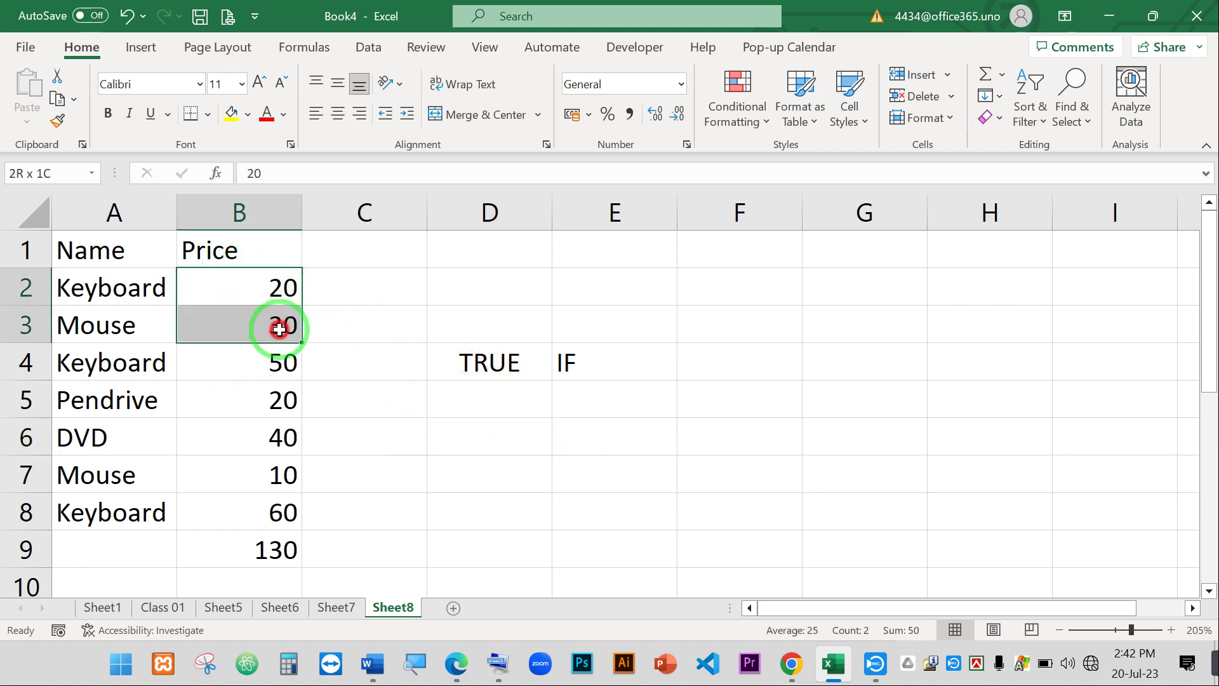
left_click(503, 437)
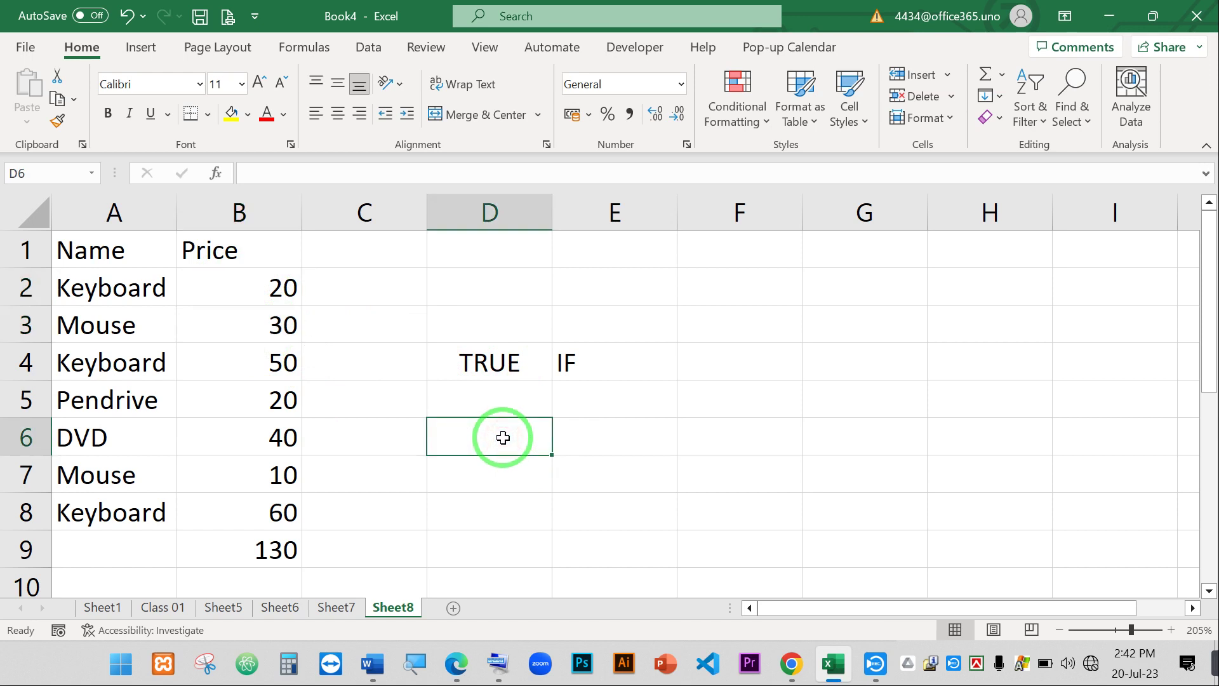
Enter =IF(B2>B3, in D6, highlighting the B2>B3 logical test.
type("=IF(")
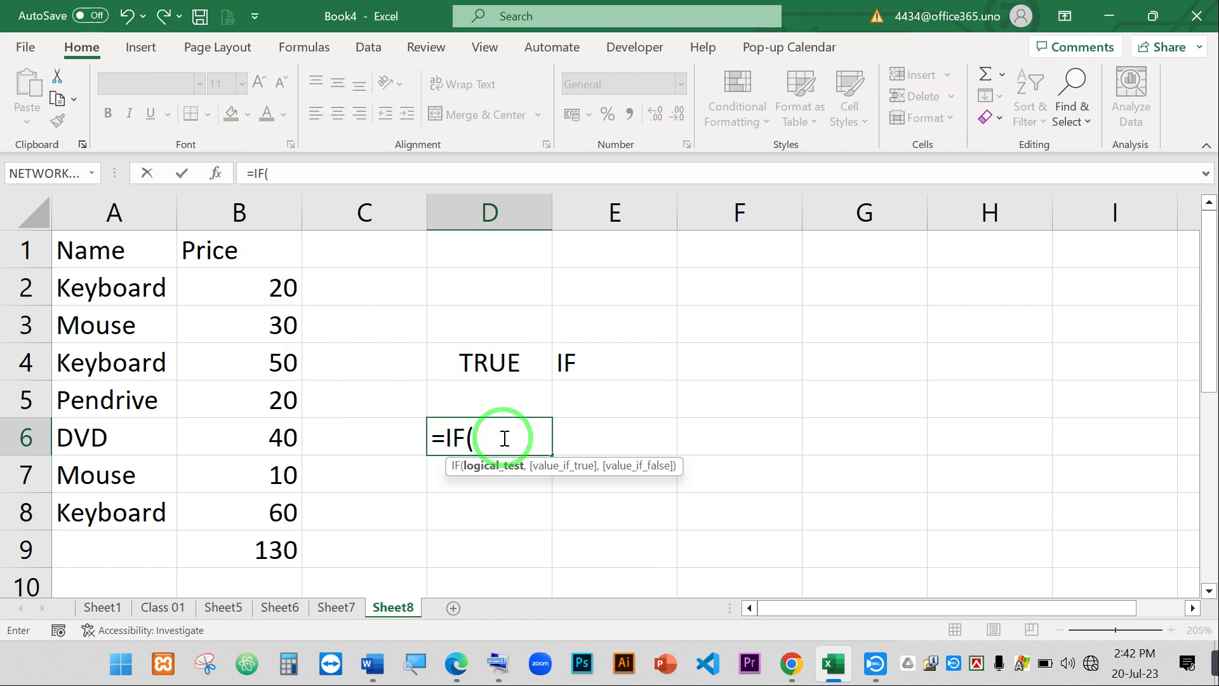
left_click(263, 286)
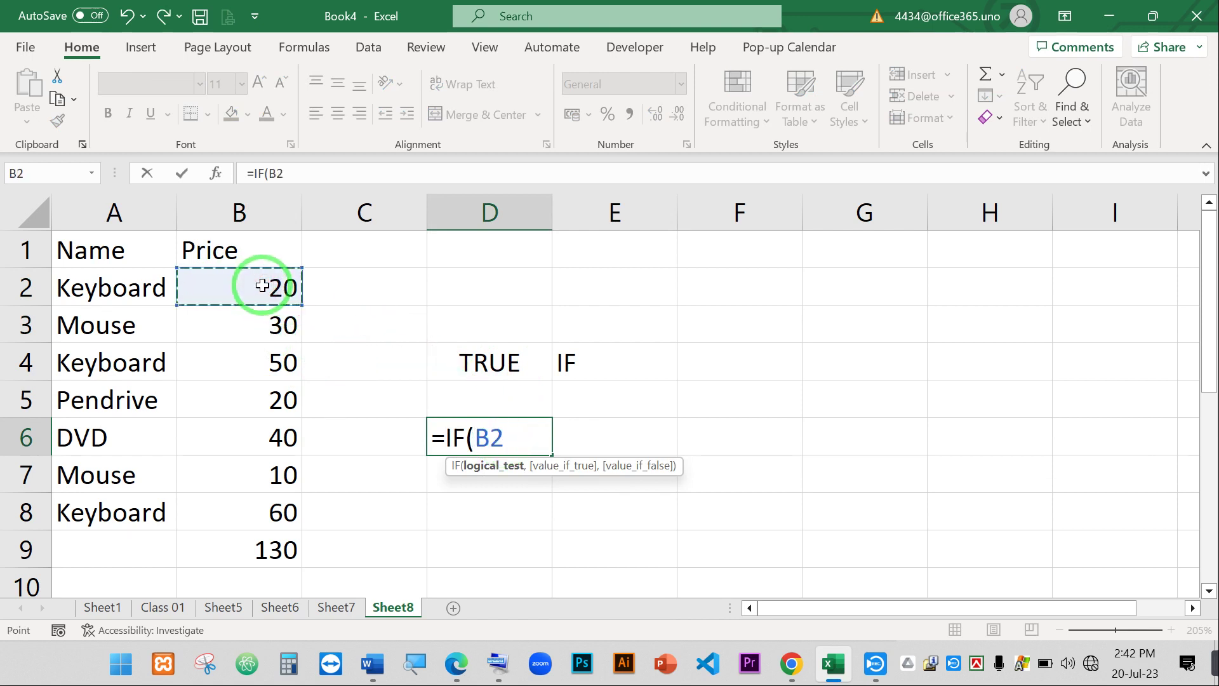
type(">")
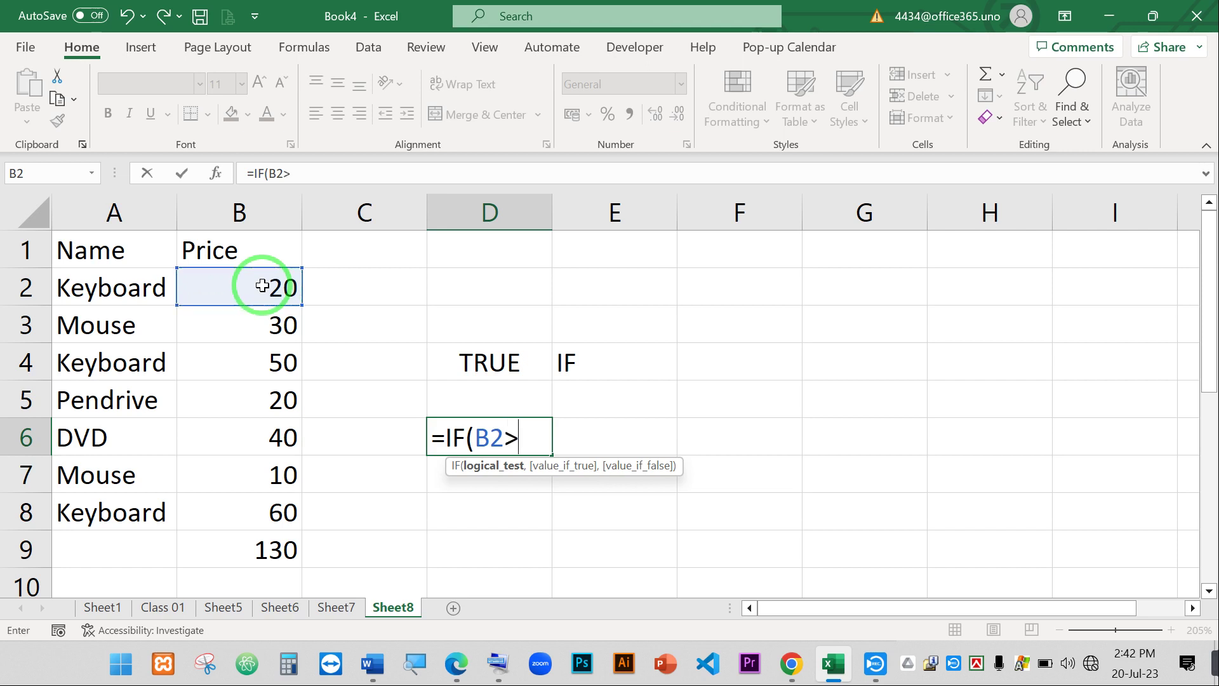
left_click(283, 322)
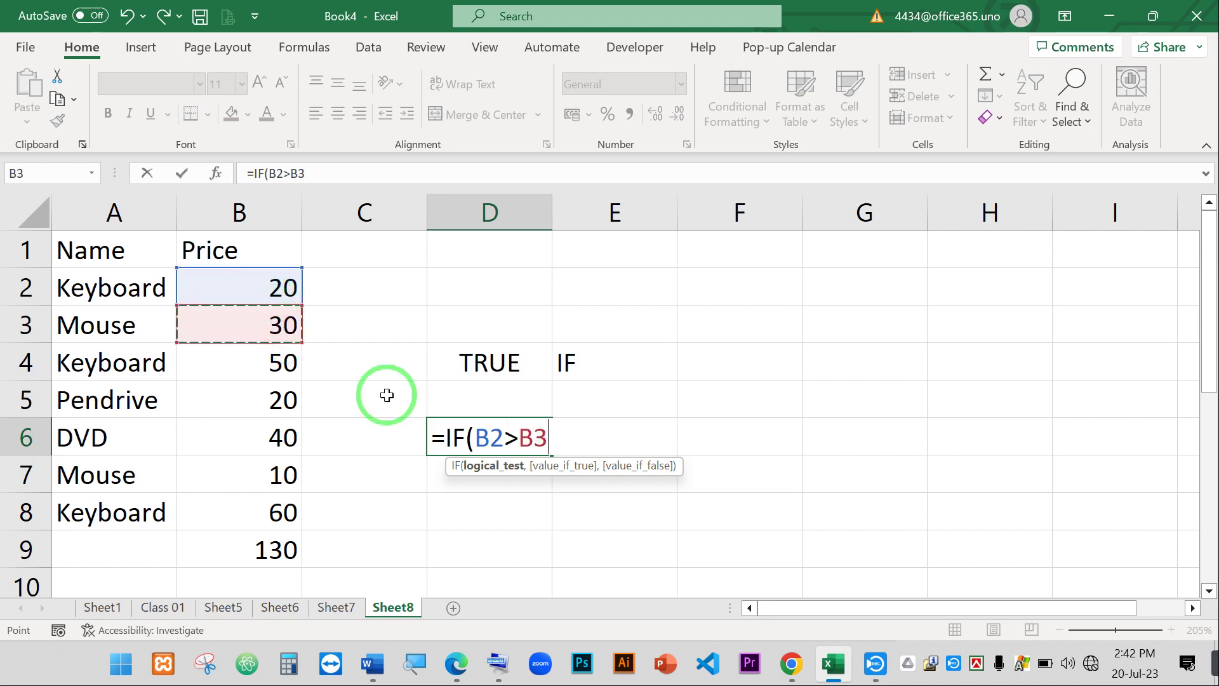
left_click(496, 467)
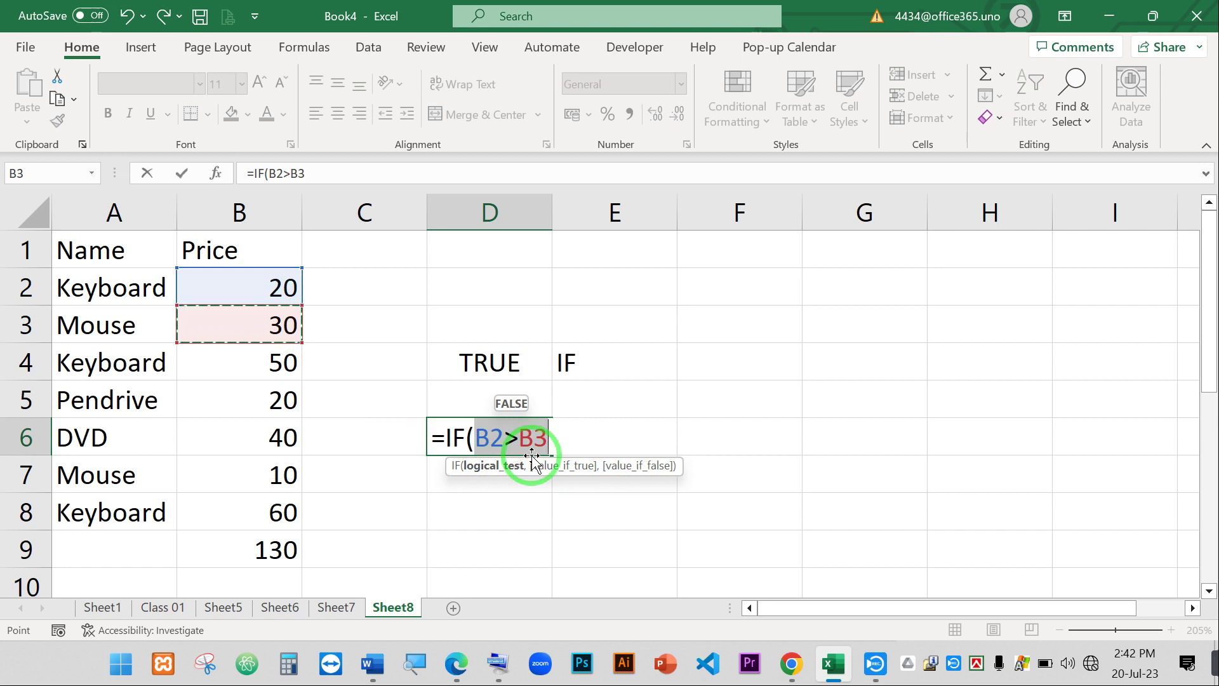
left_click(476, 466)
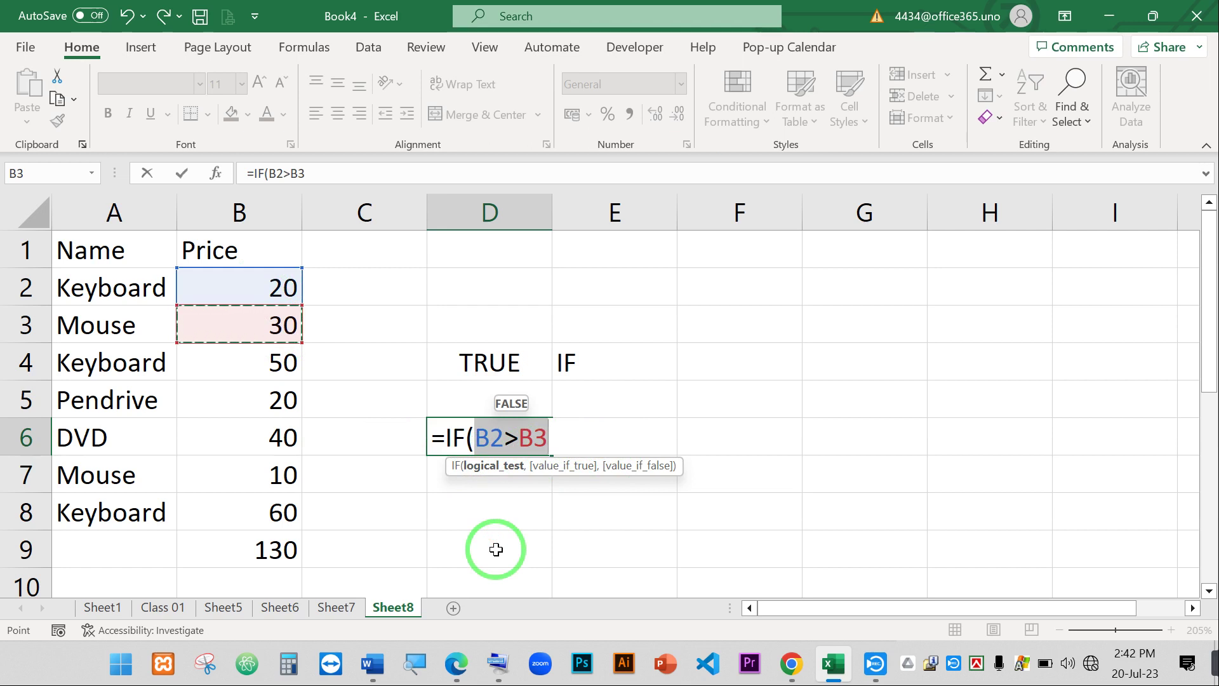
left_click(575, 432)
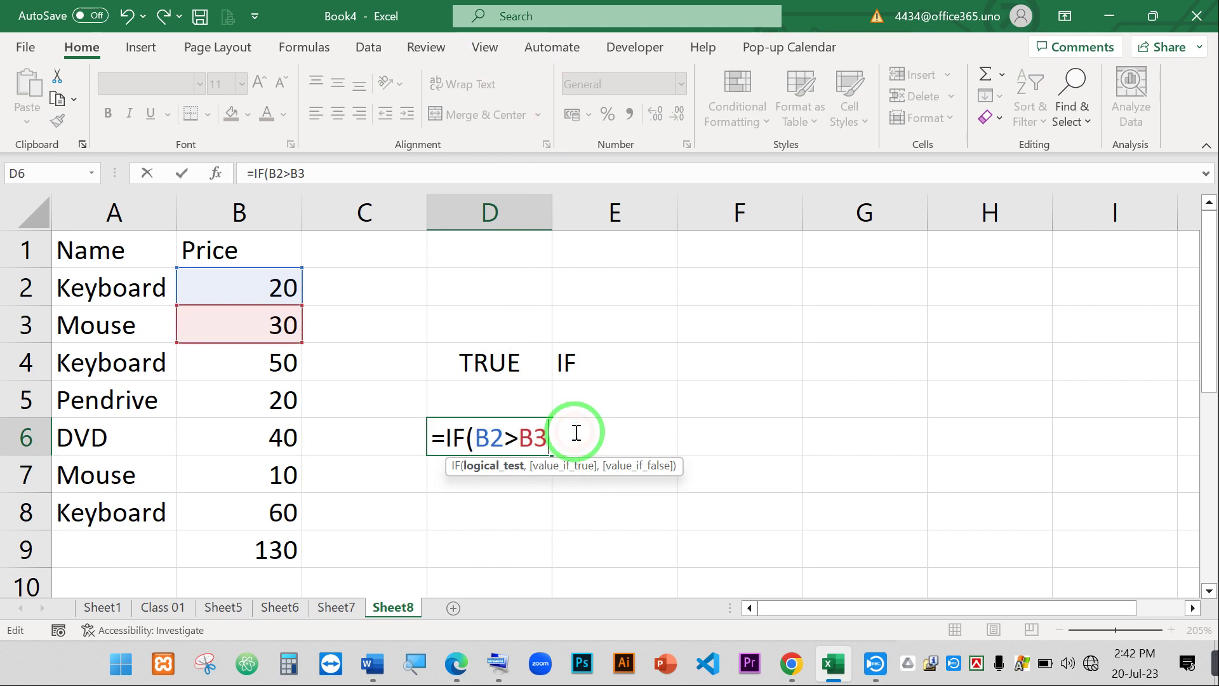
type(",")
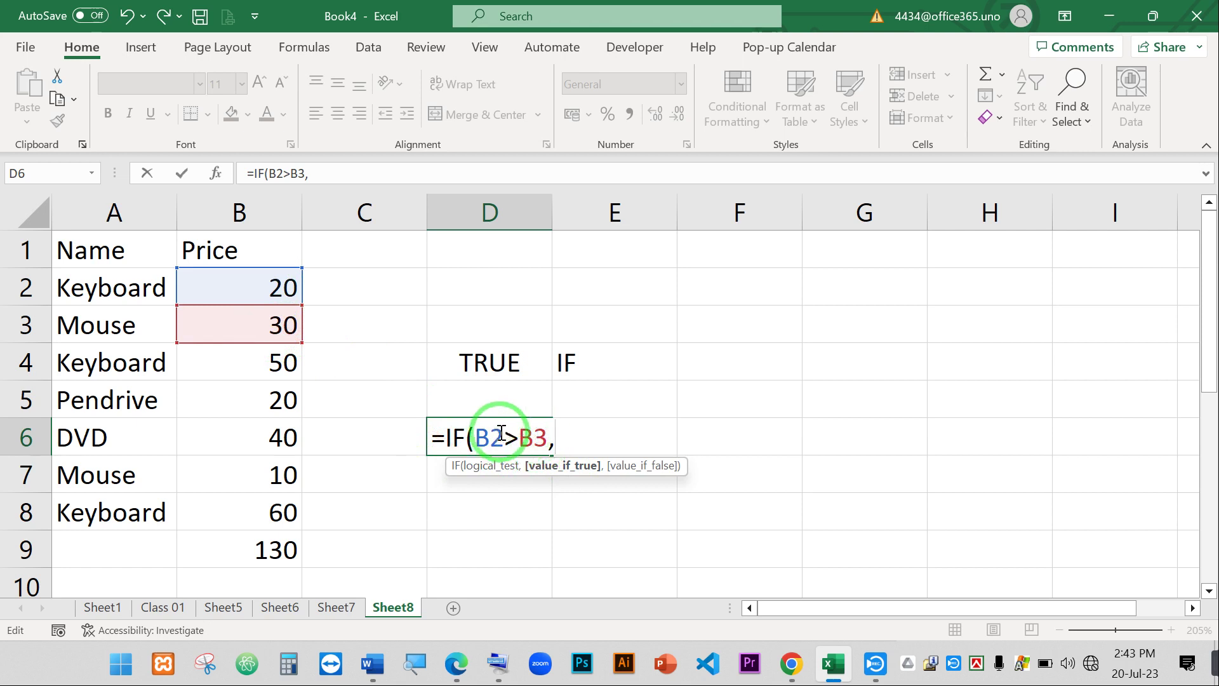
Add "Dhaka","Khulna" as the results and close the parenthesis in D6's formula.
type("\"")
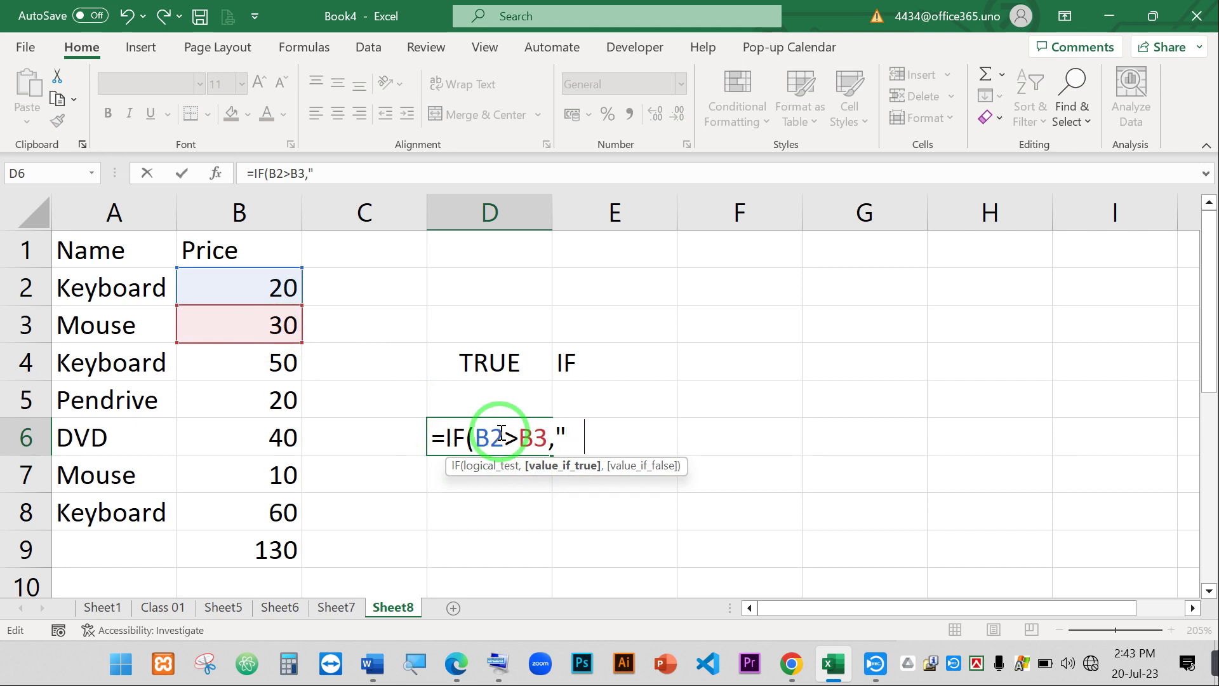
type("Dhaka")
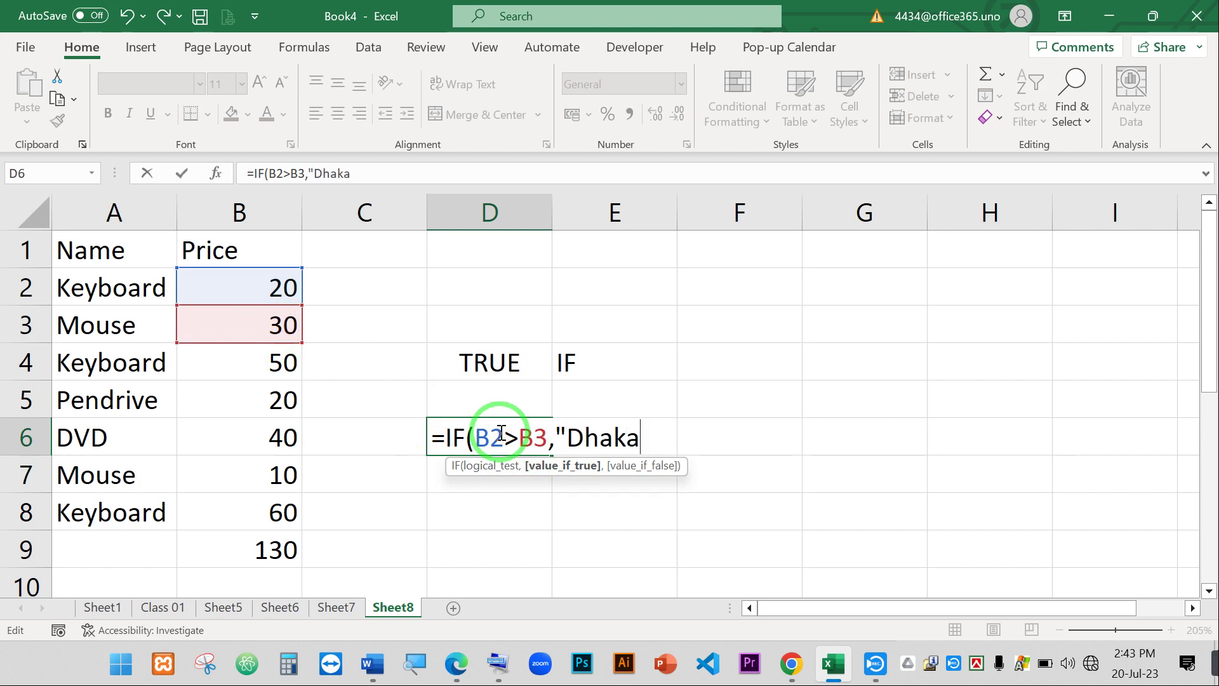
type("\"")
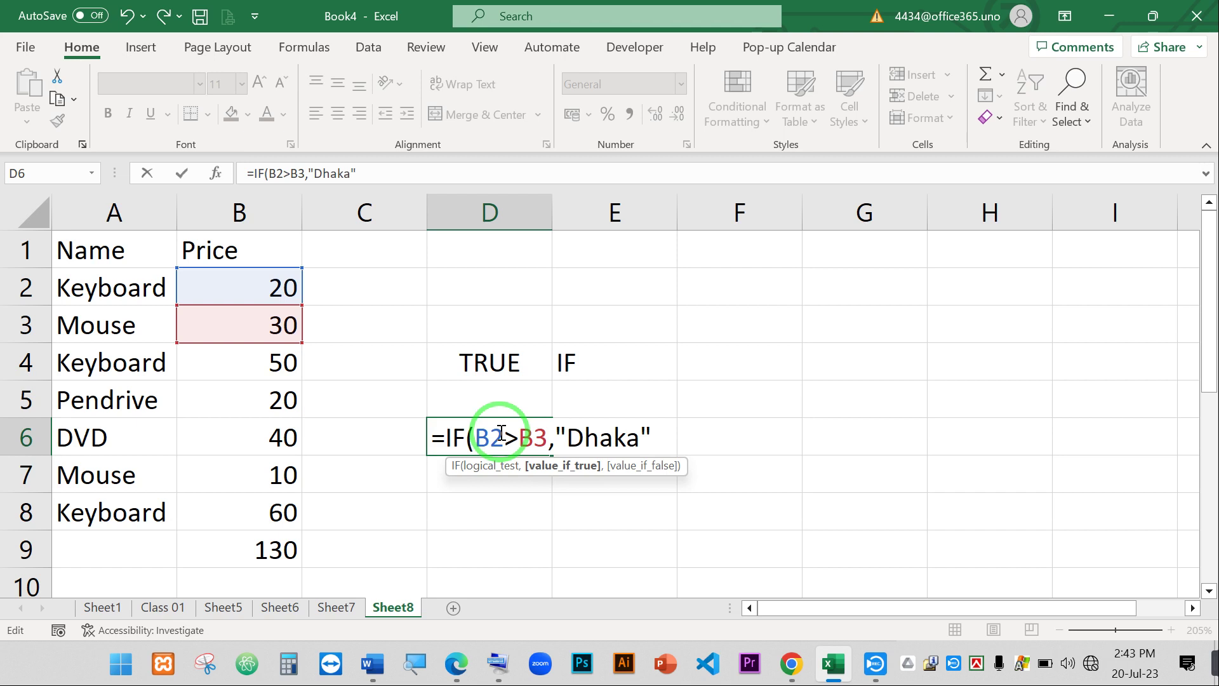
type(",")
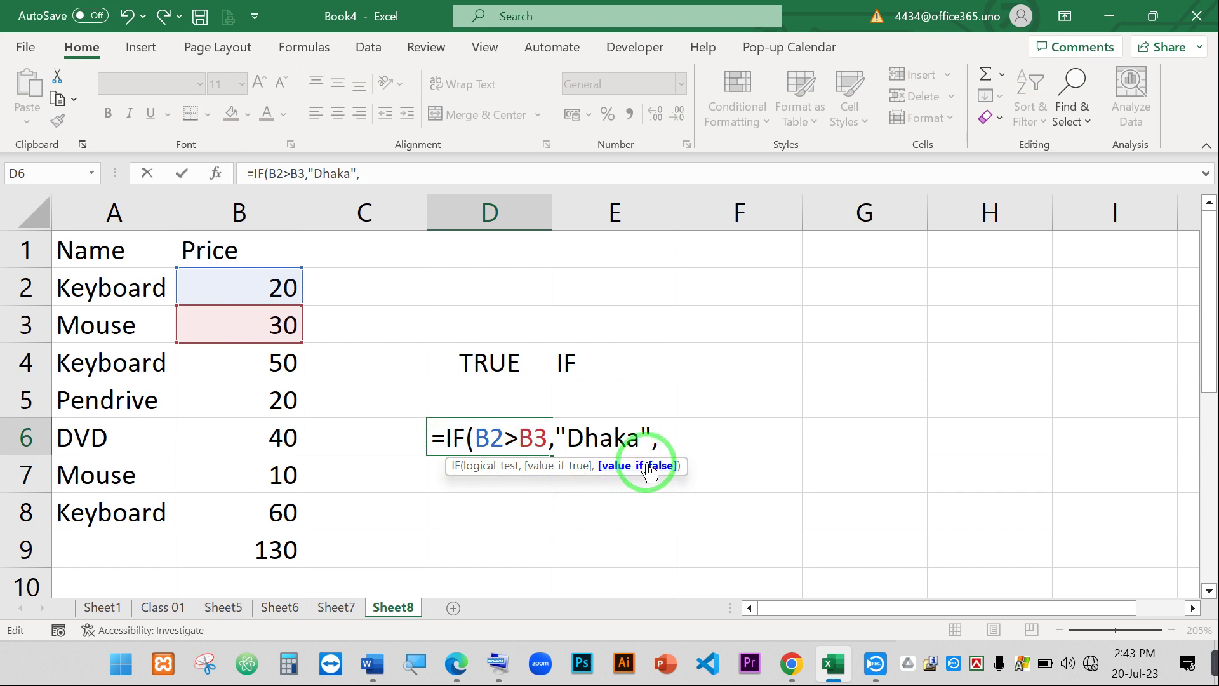
type("\"Khulna")
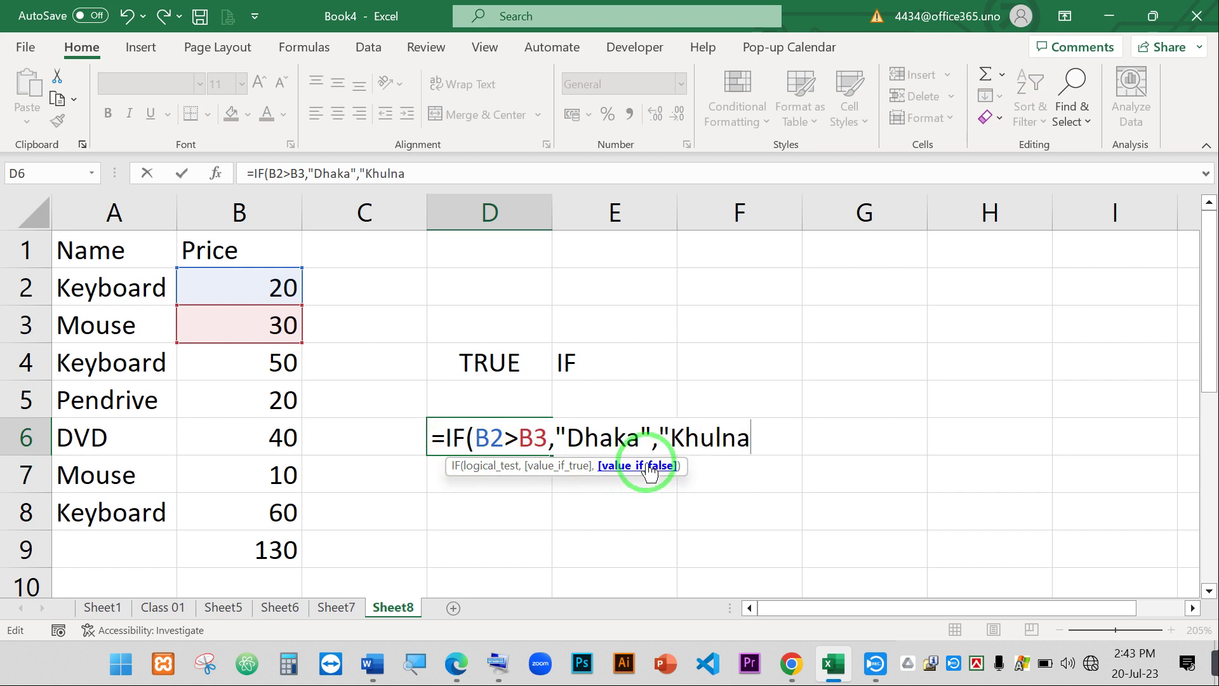
type("\"")
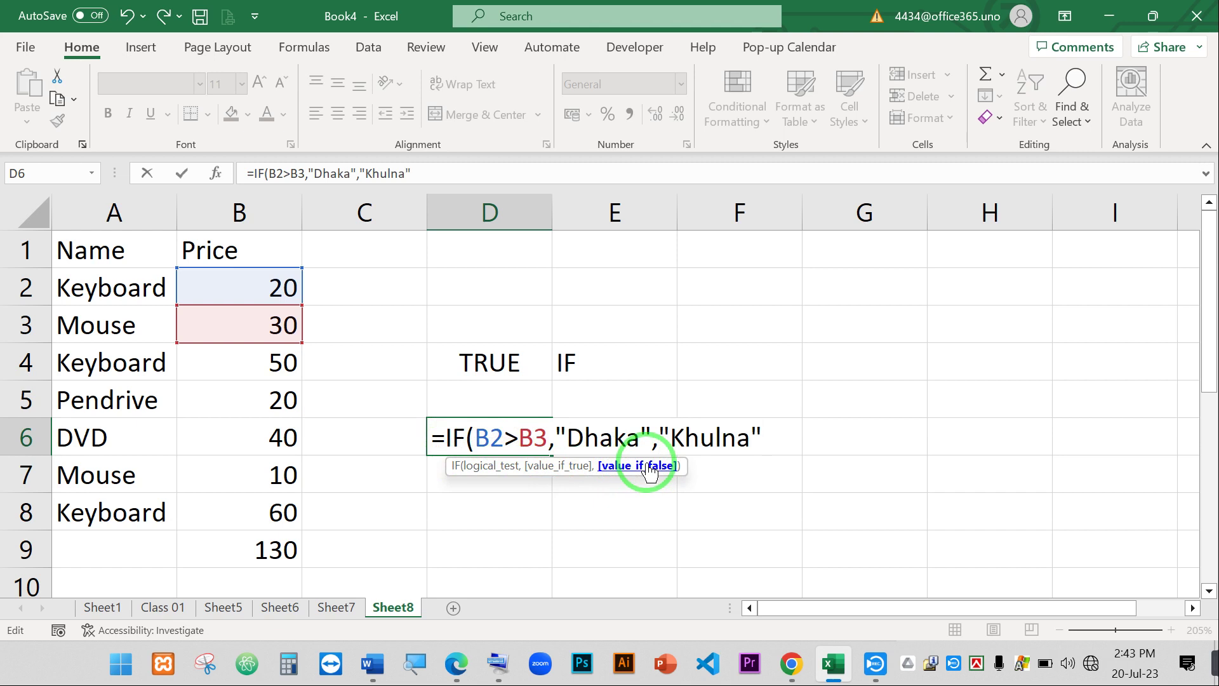
left_click(770, 437)
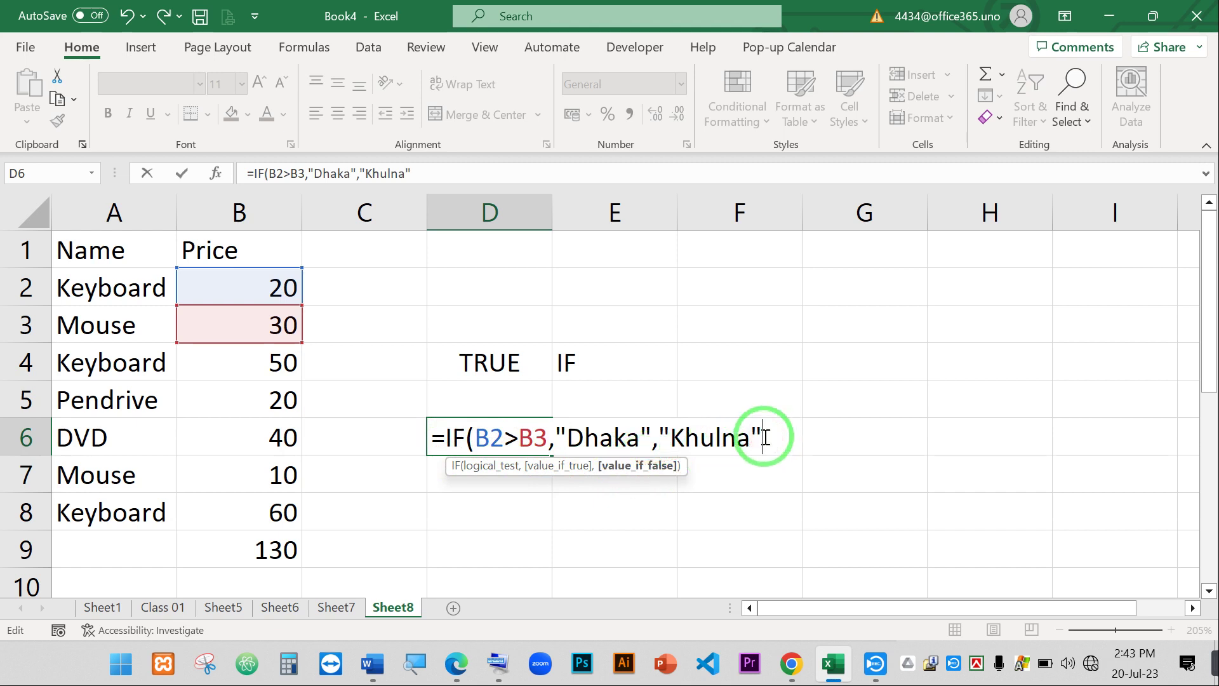
type(")")
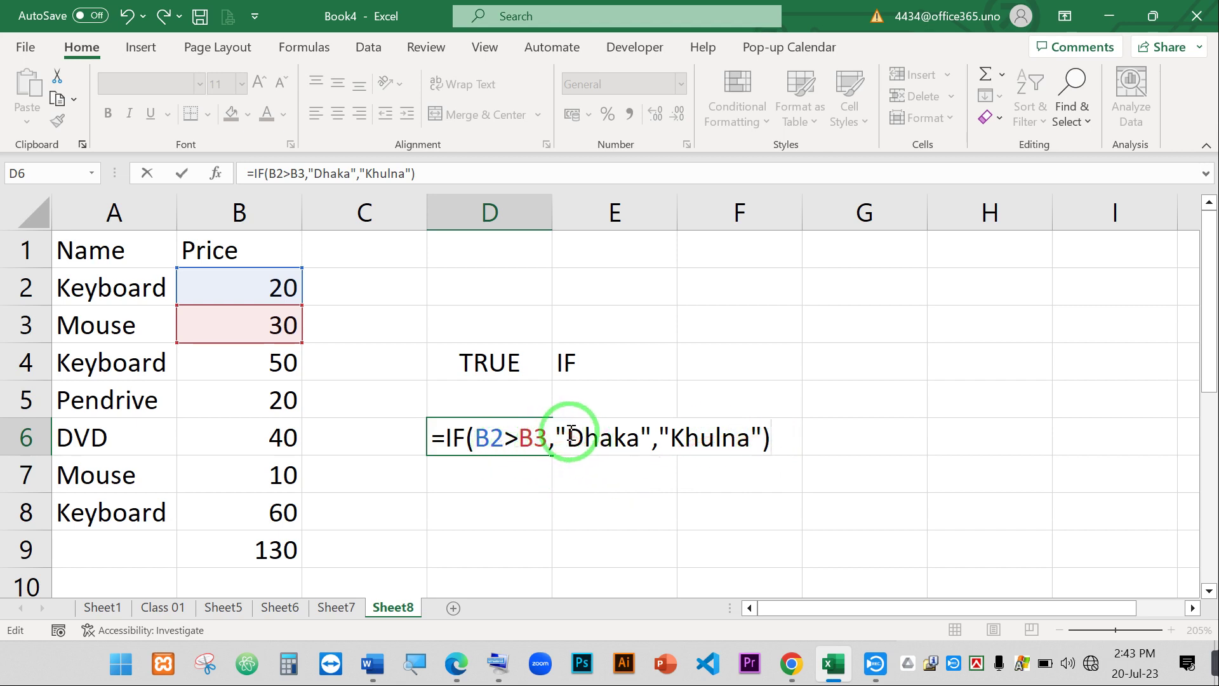
Highlight the Dhaka, Khulna, greater-than and B2 parts of the formula to explain them.
left_click_drag(567, 437, 648, 437)
double_click(714, 437)
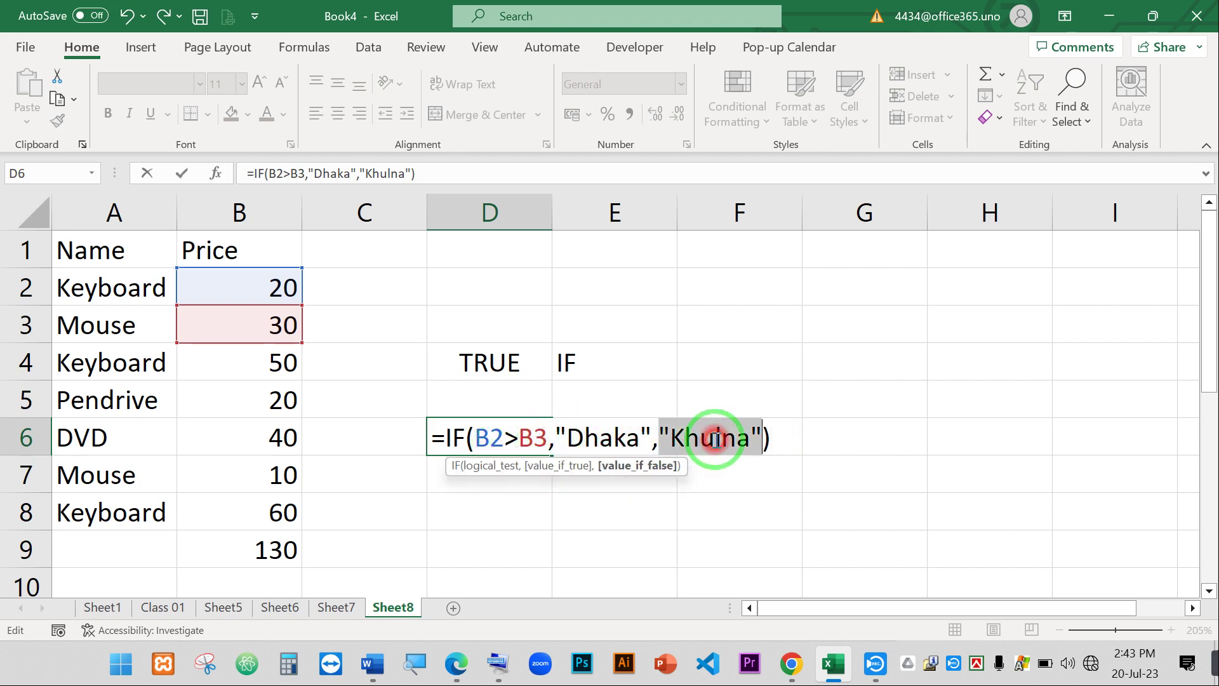
left_click(715, 438)
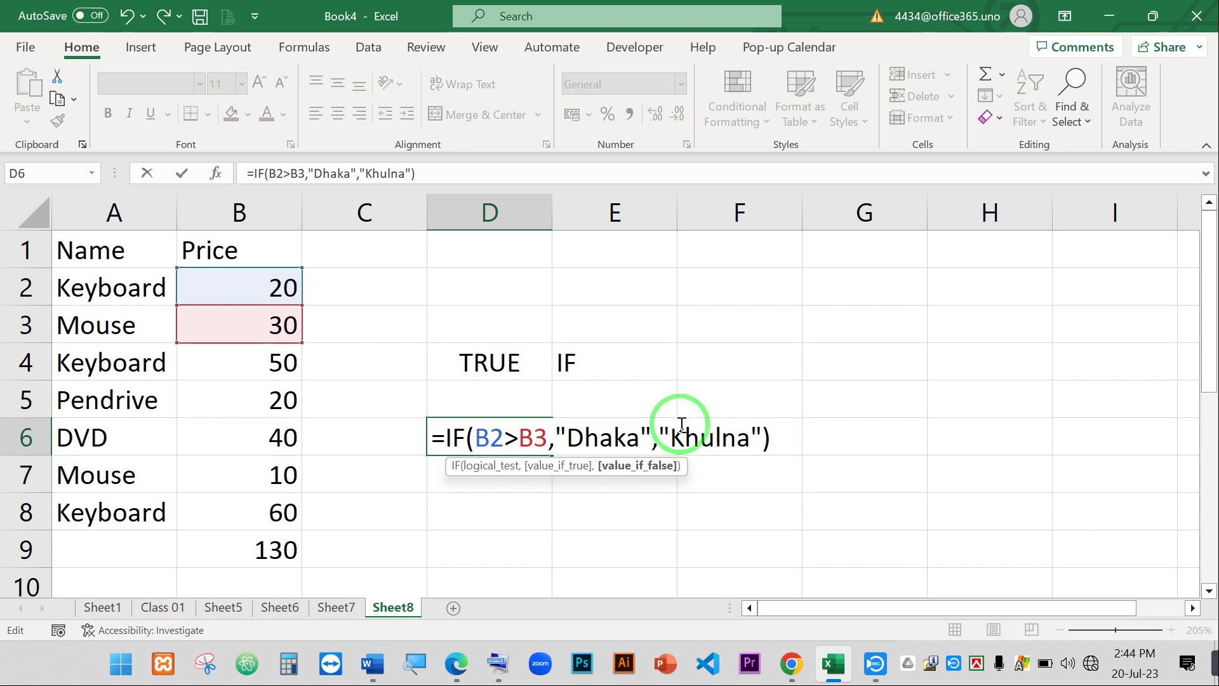
left_click(514, 436)
left_click_drag(514, 436, 785, 439)
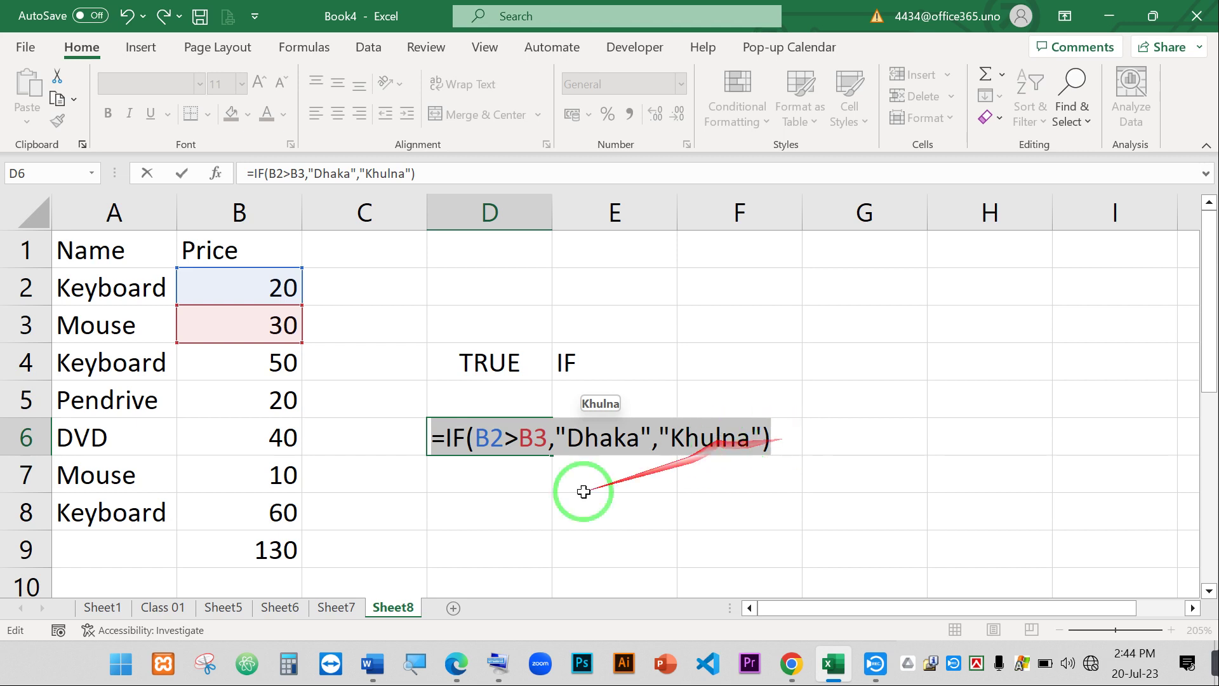
double_click(484, 437)
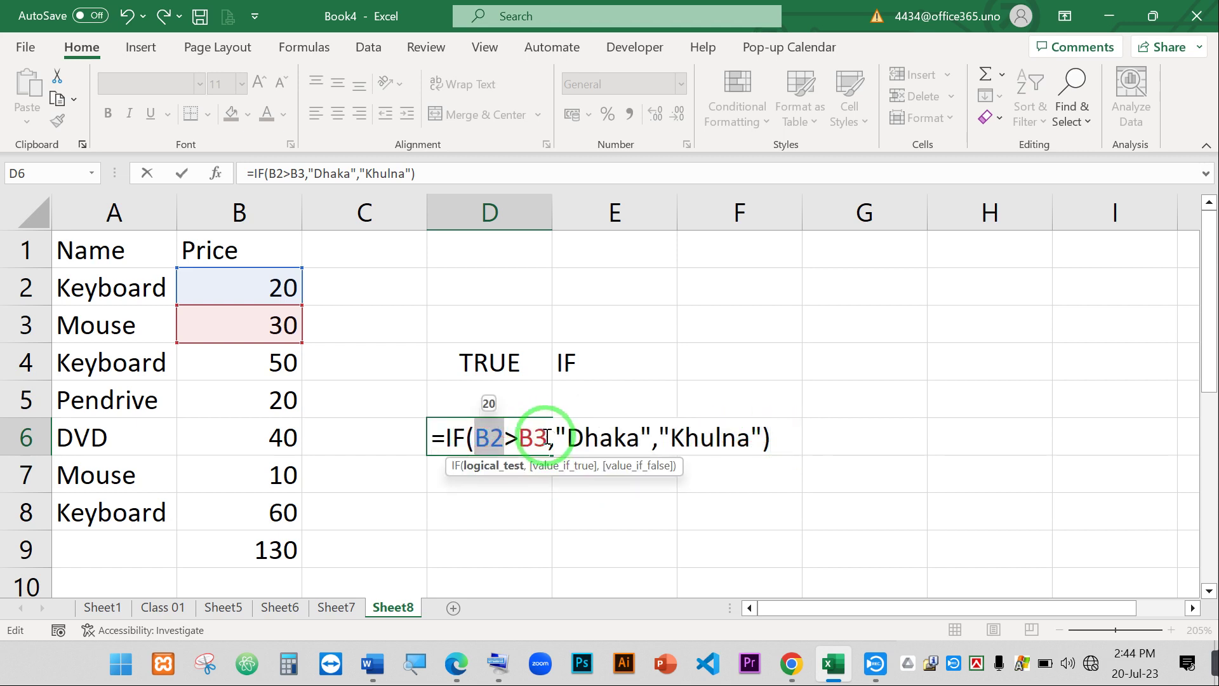
Walk through B3, Dhaka and Khulna in D6's formula, then commit it so it shows Khulna.
double_click(521, 437)
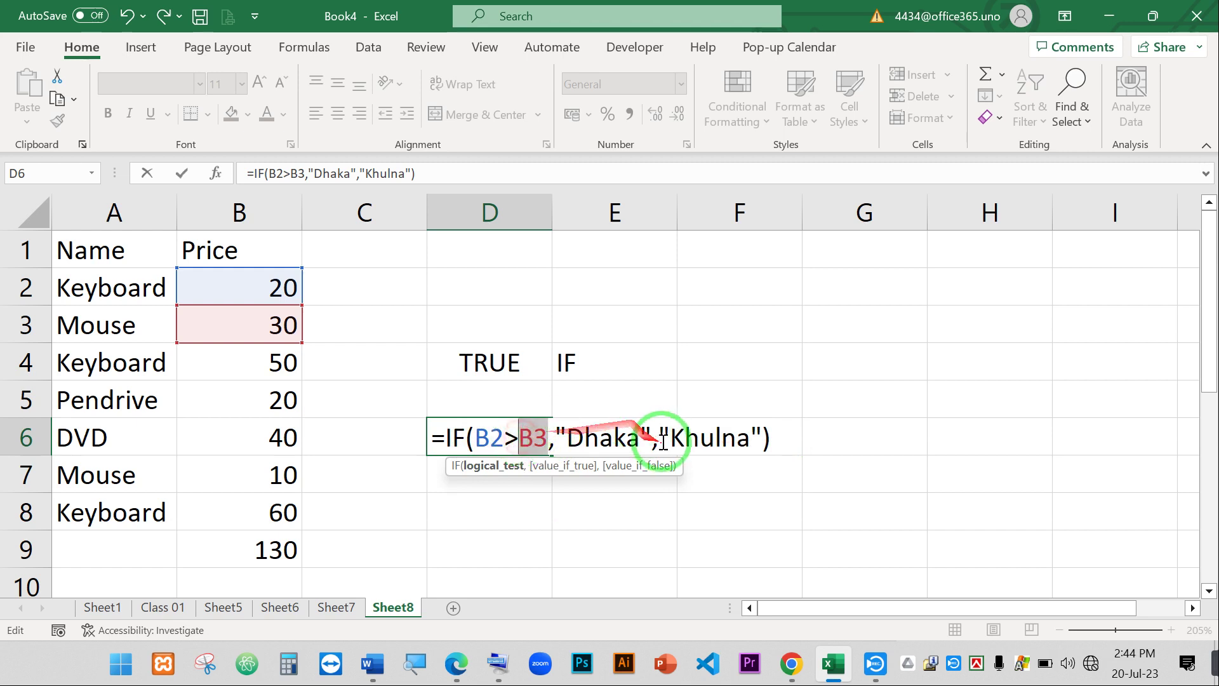
left_click_drag(639, 437, 575, 440)
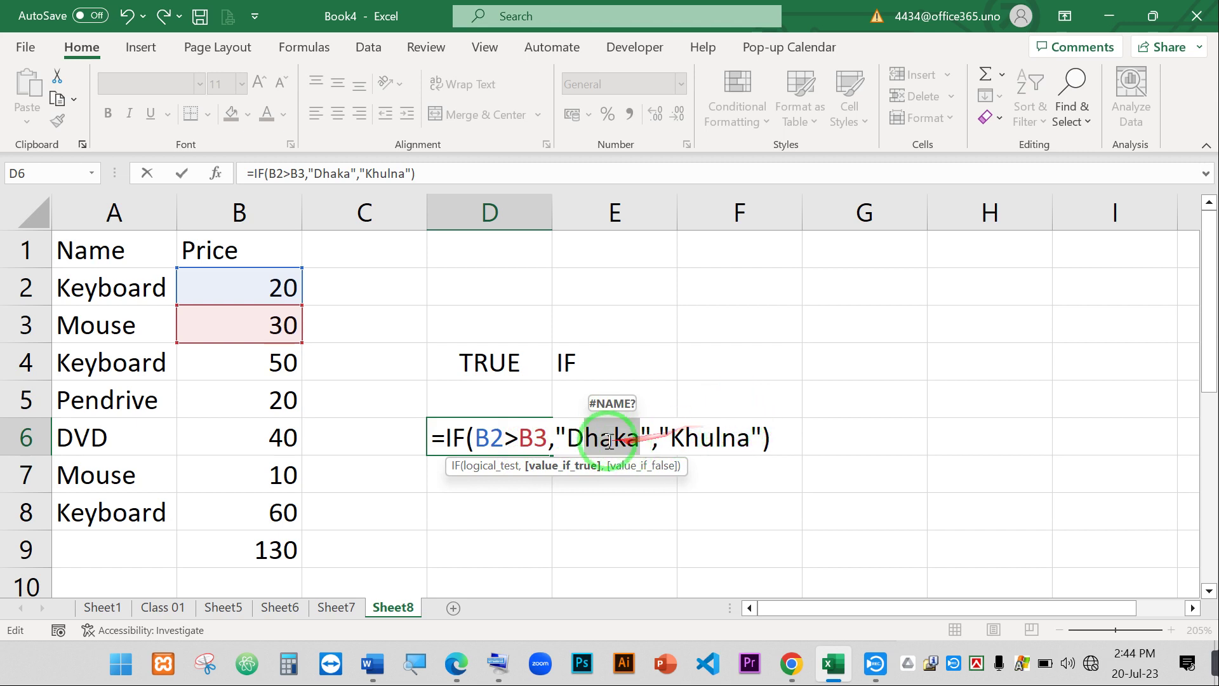
left_click(635, 437)
left_click(711, 437)
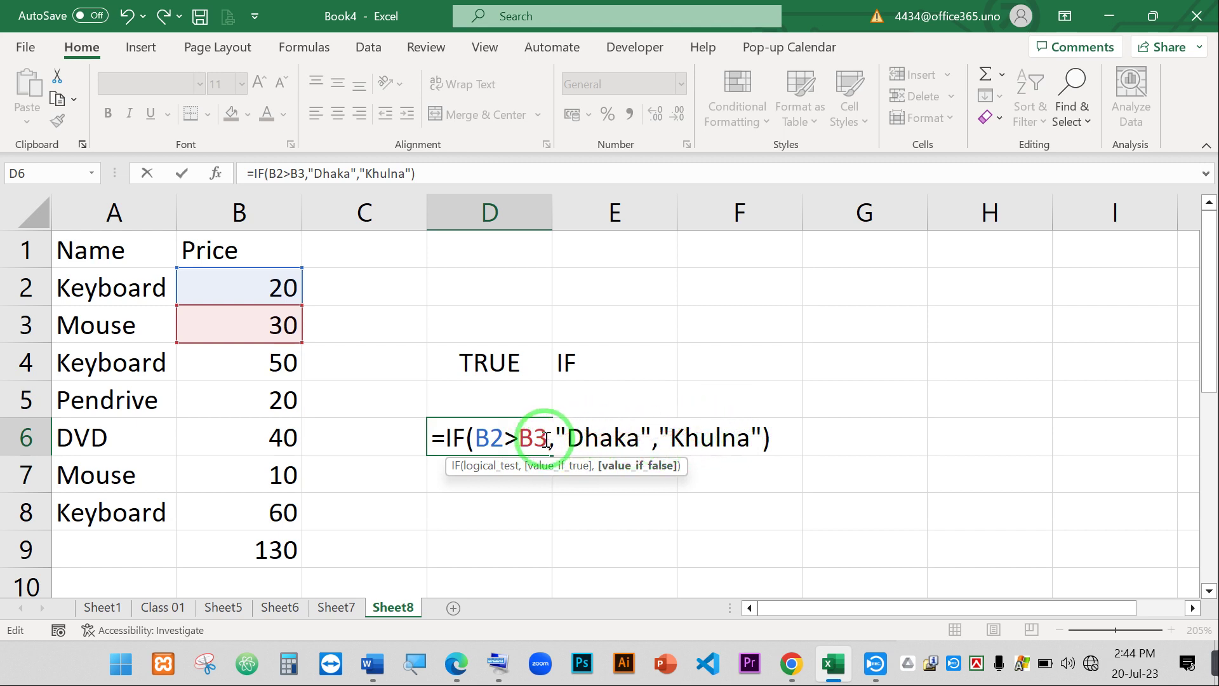
left_click(502, 437)
left_click(550, 433)
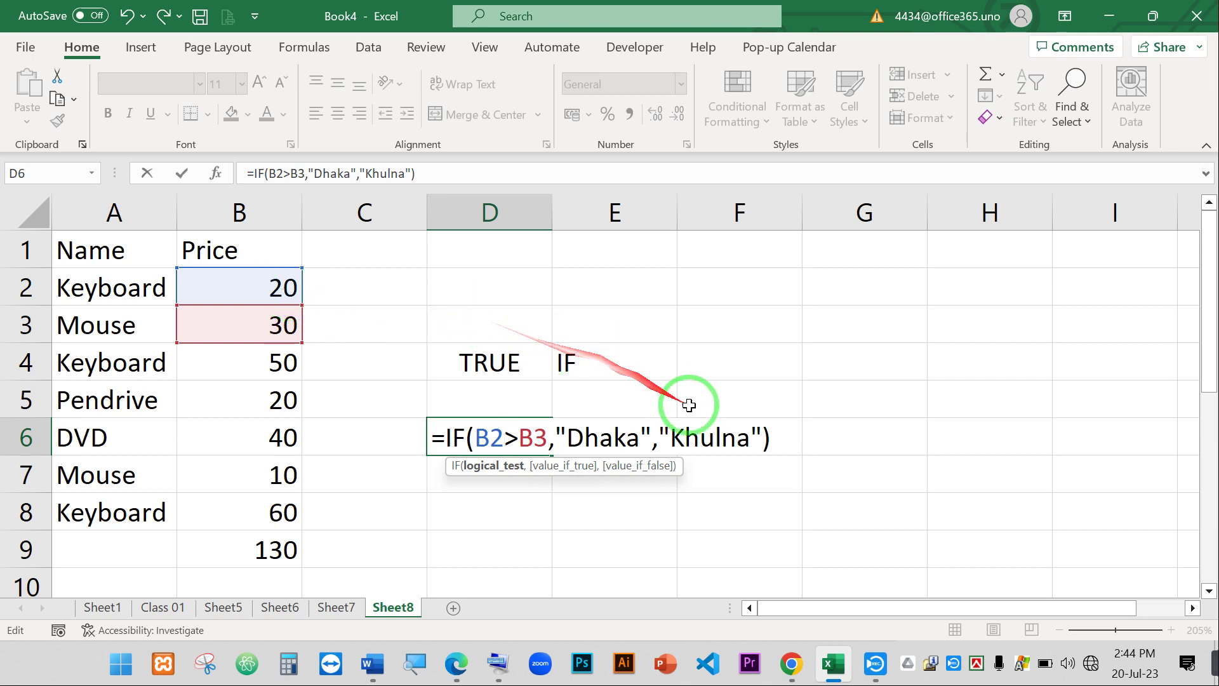
left_click_drag(764, 434, 664, 427)
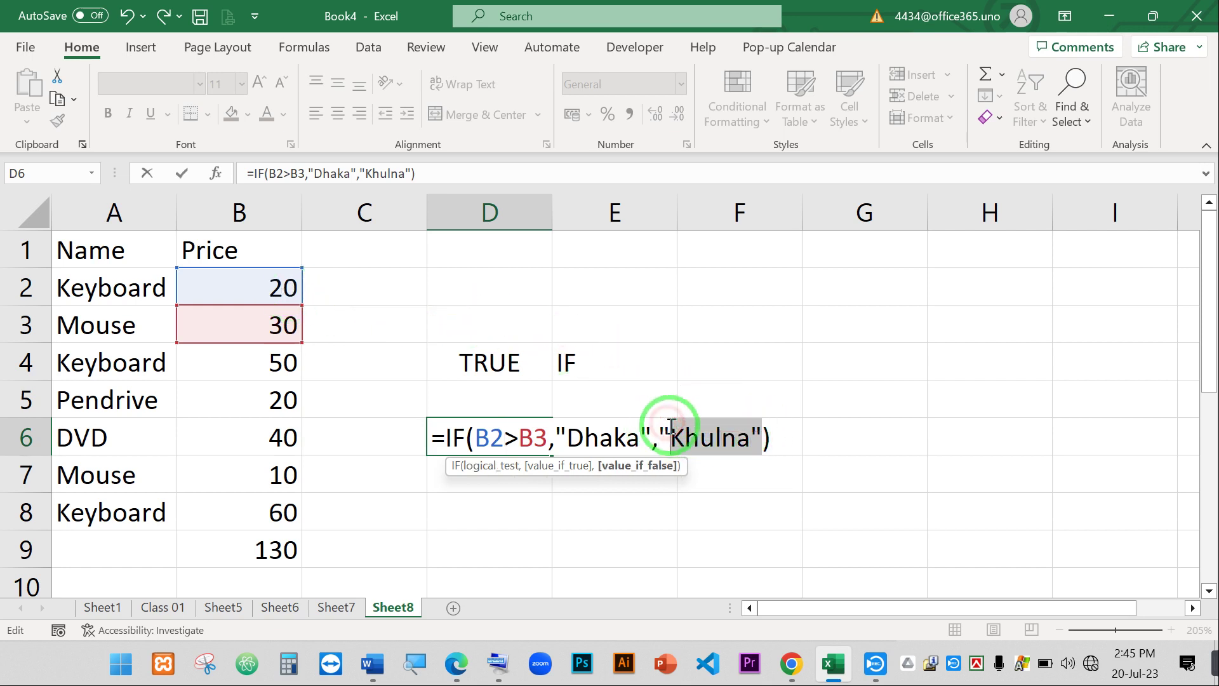
key("Return")
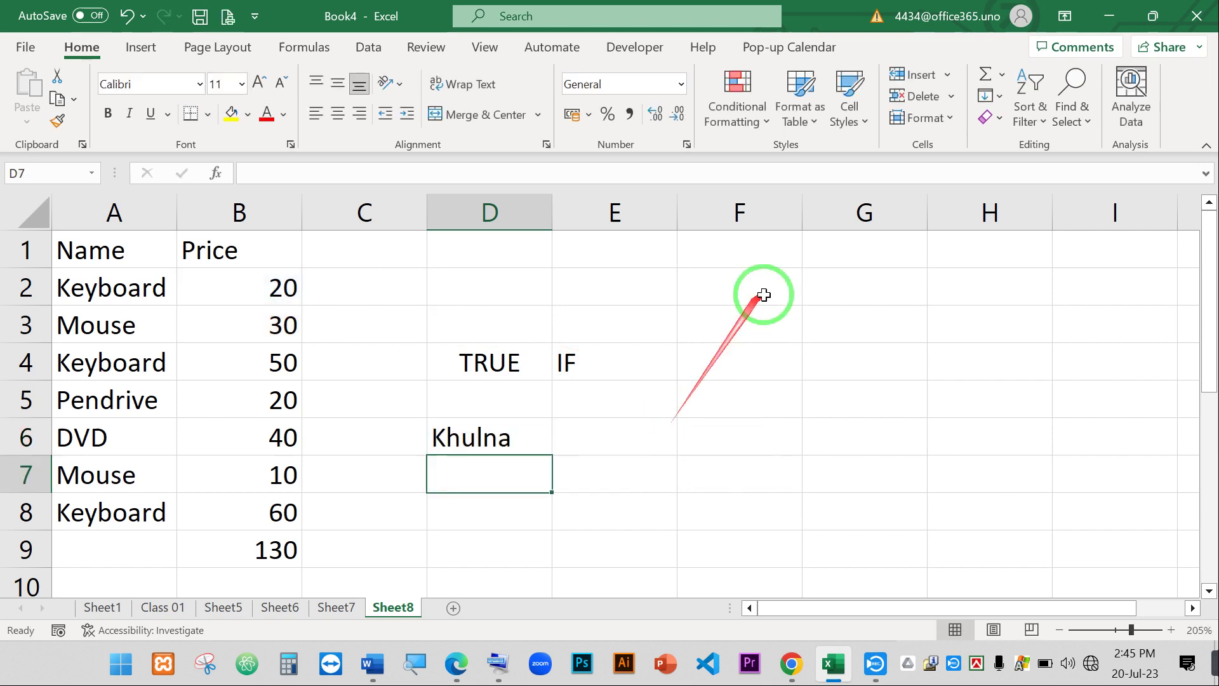
Replace D6's false result Khulna with 897875tyugijiotryt, commit, and reopen the formula.
double_click(505, 432)
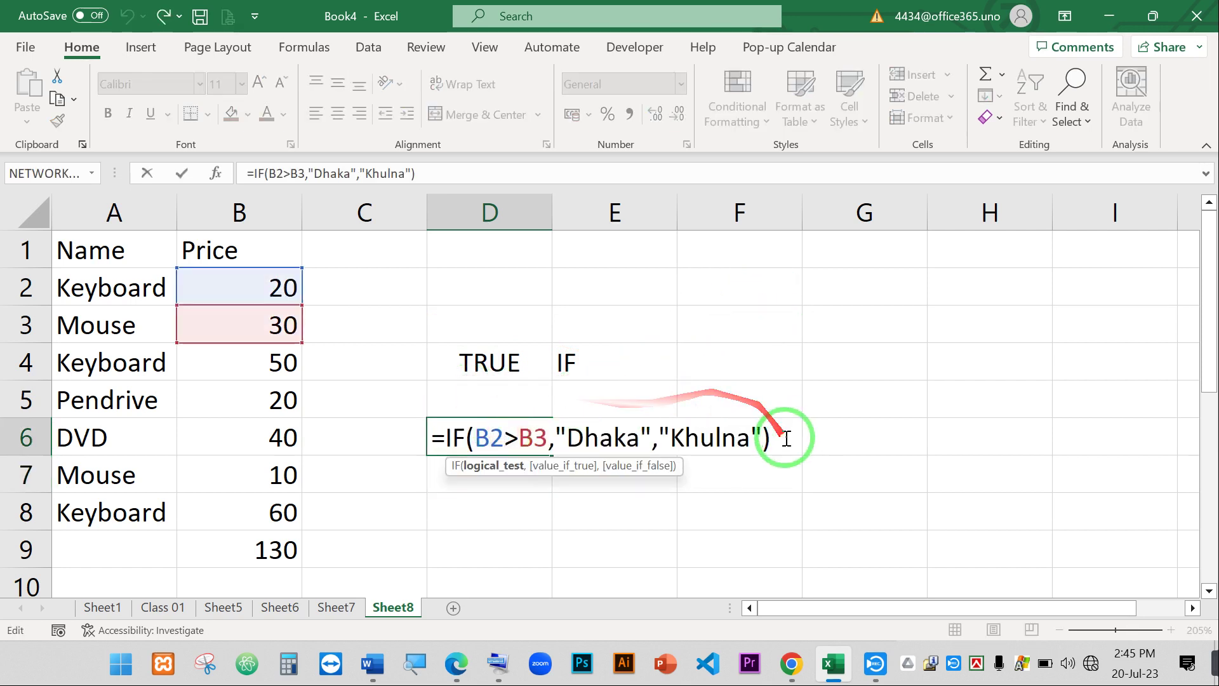
left_click_drag(749, 436, 679, 437)
type("897875tyugijiotryt")
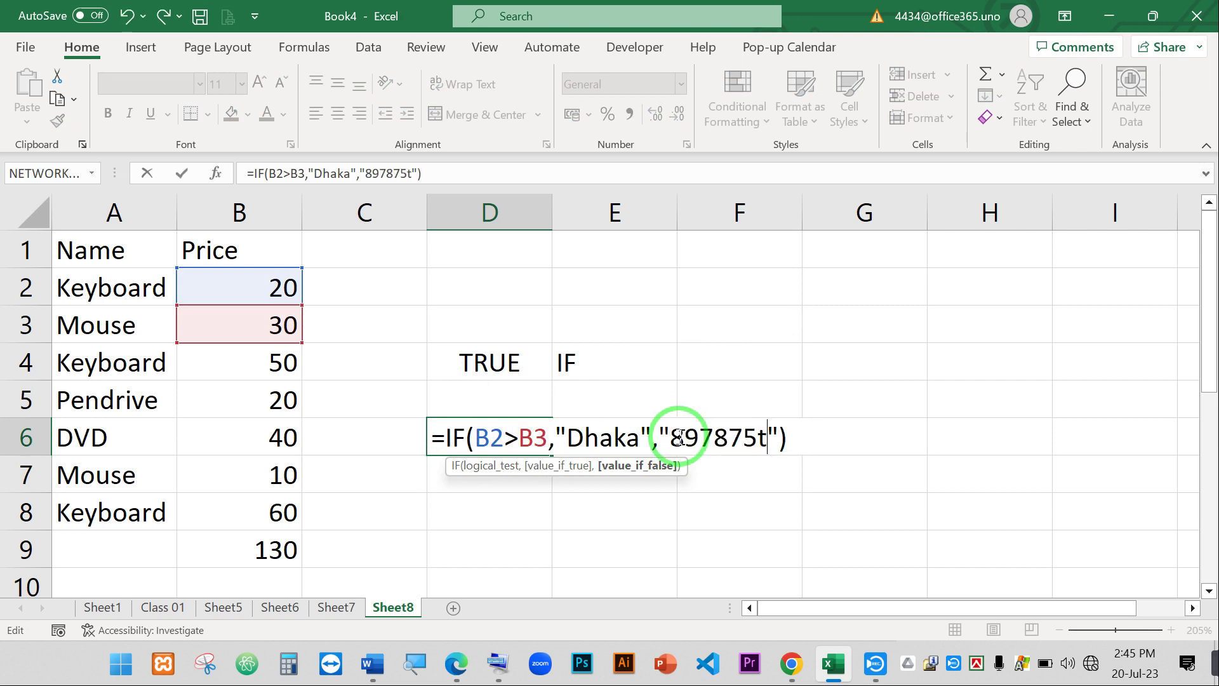
key("Return")
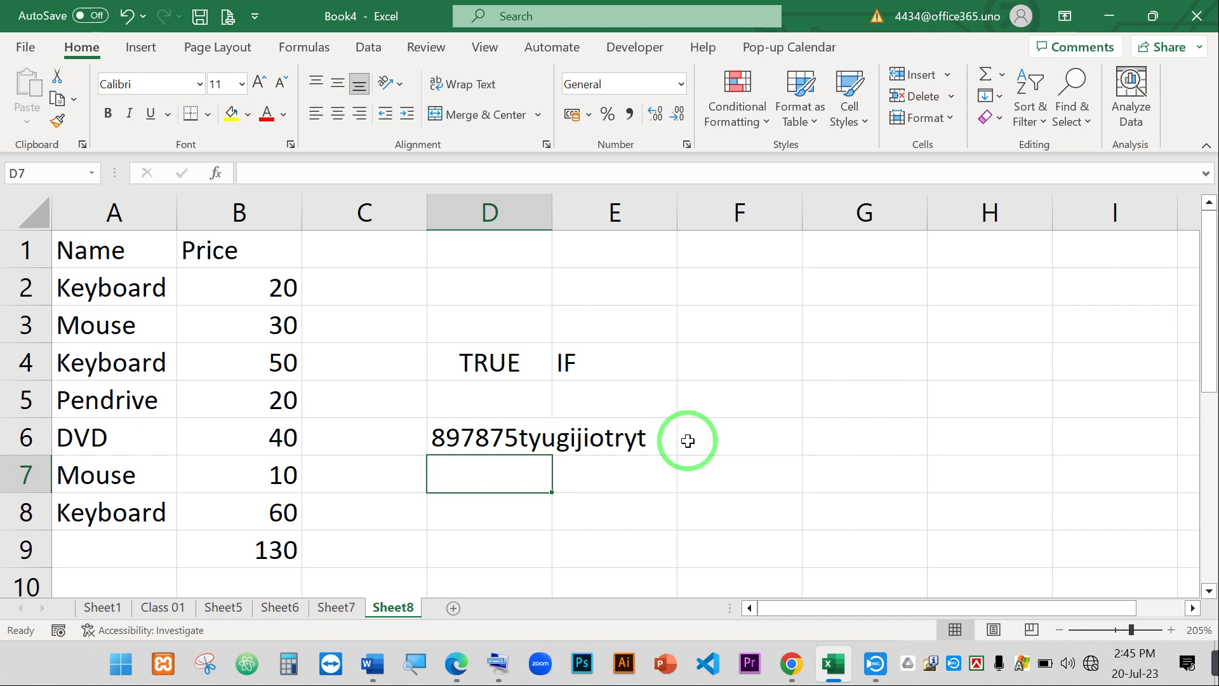
double_click(478, 435)
Swap the random string for Khulna as D6's false result.
left_click_drag(884, 436, 670, 437)
key("BackSpace")
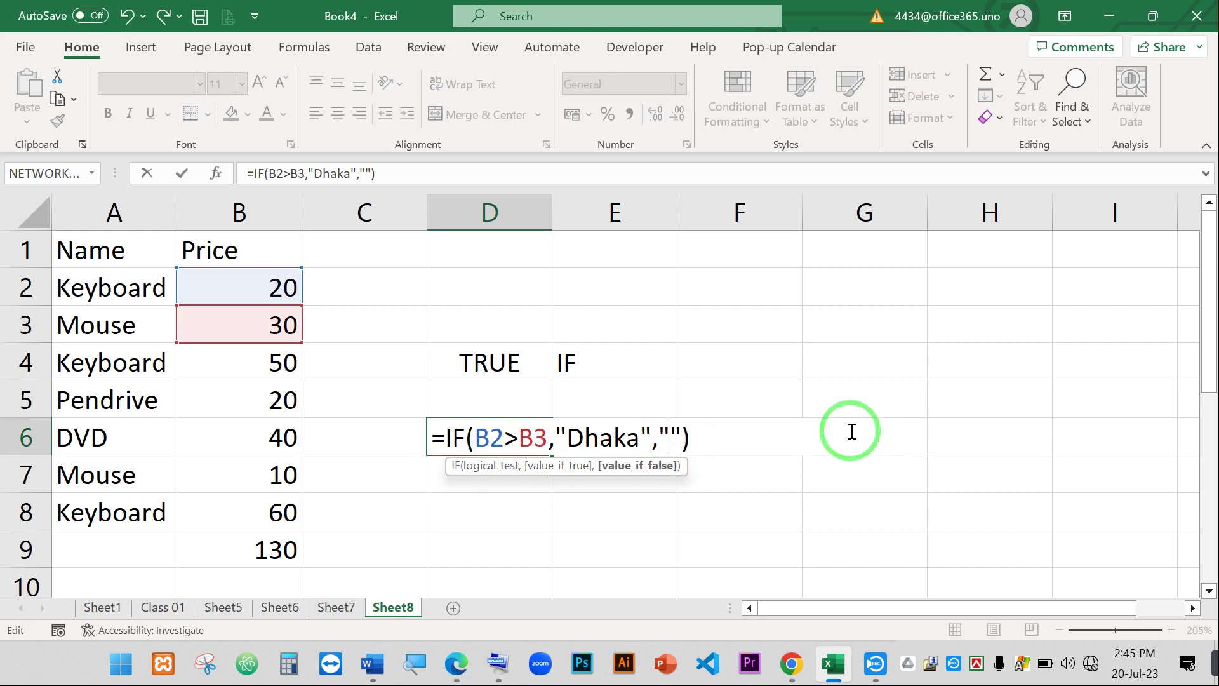
type("Khulna")
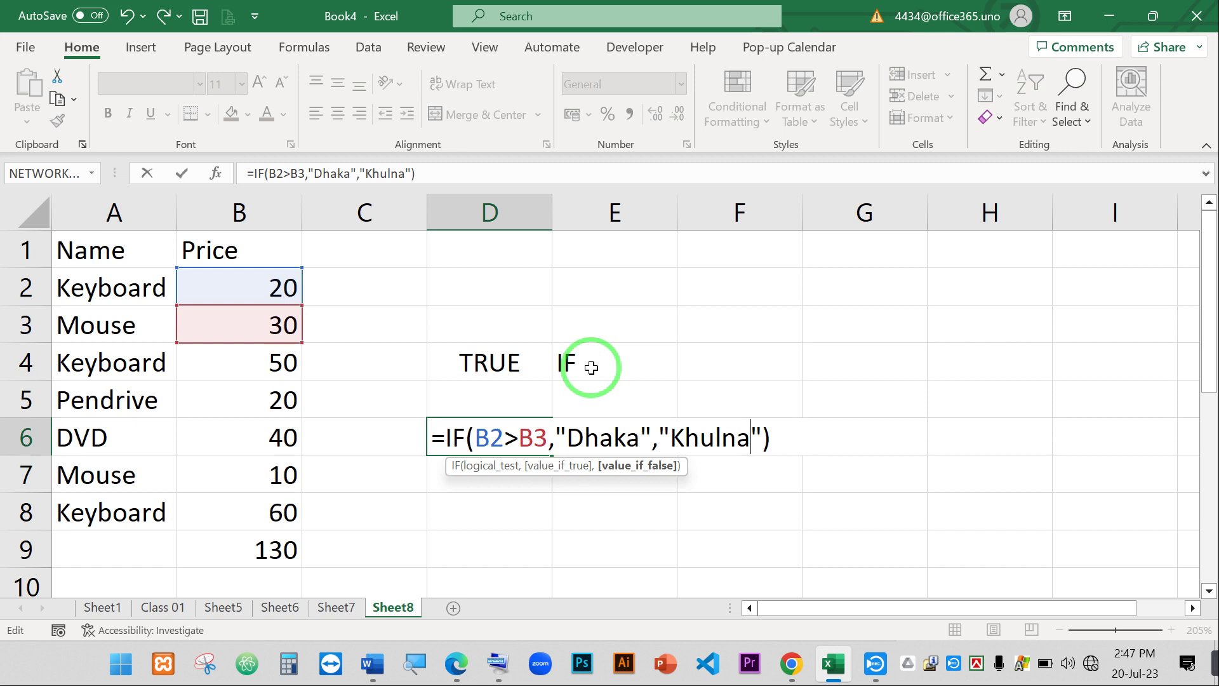
Delete D6's closing parenthesis and commit the formula, which still shows Khulna.
left_click(782, 435)
key("BackSpace")
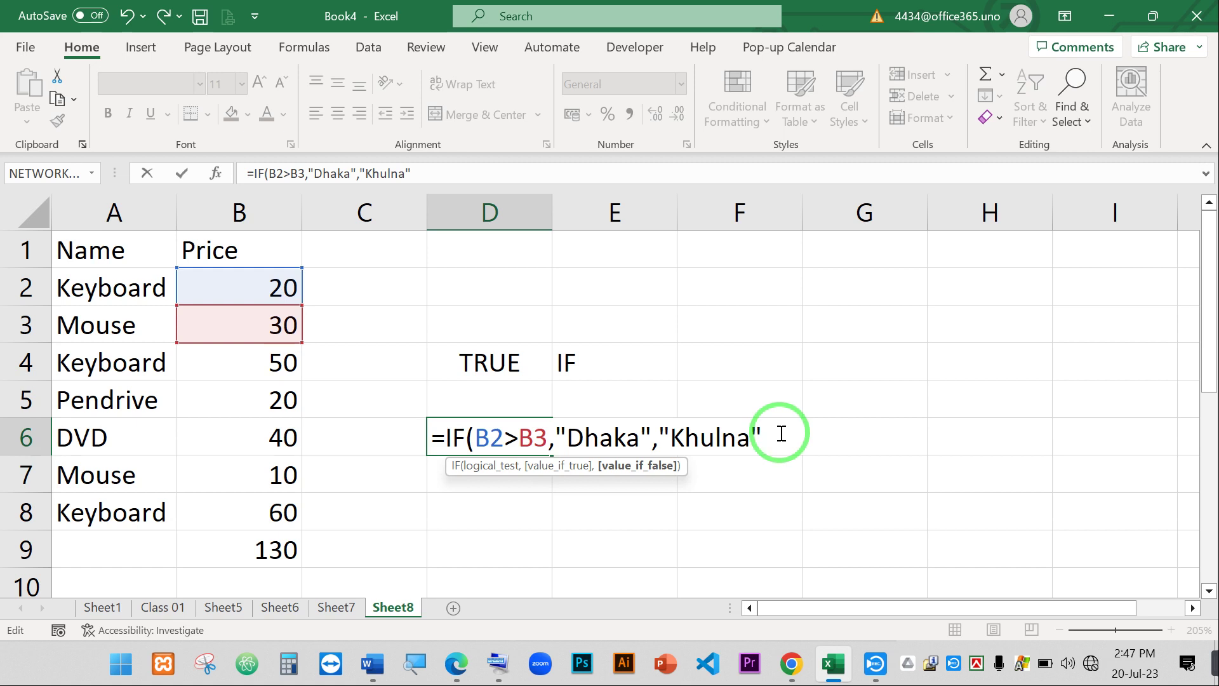
key("Return")
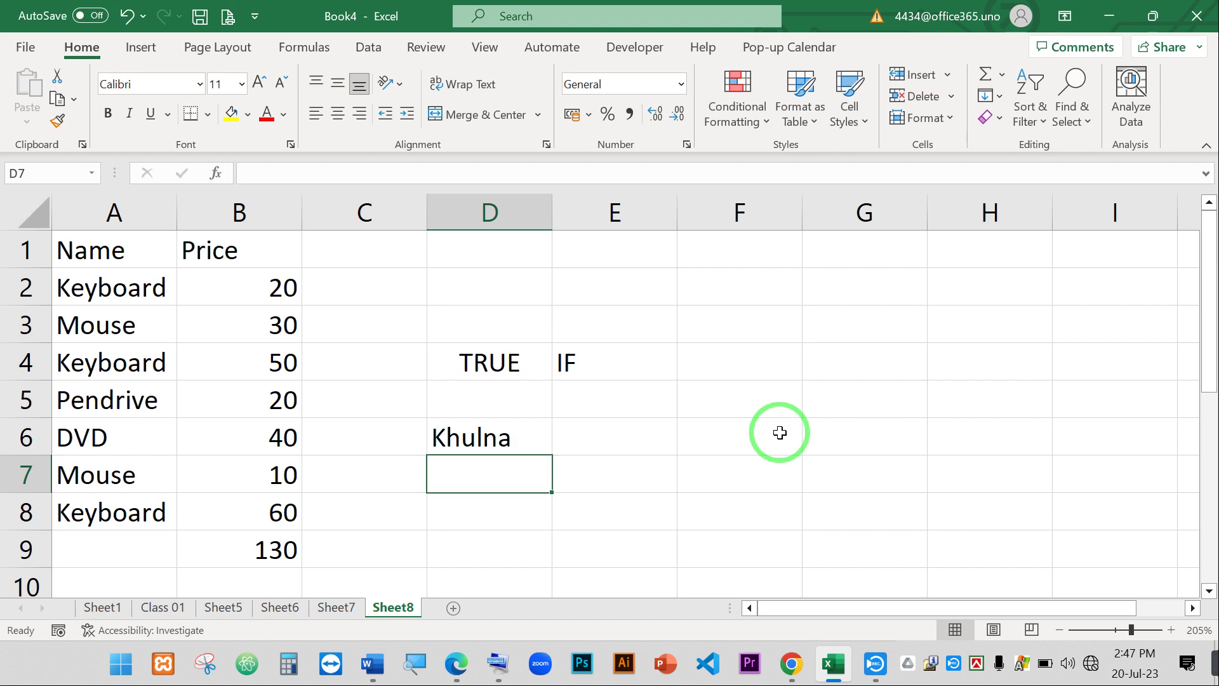
Type Subject in F2, Marks in G2, Bangla in F3 and 77 in G3.
left_click(770, 289)
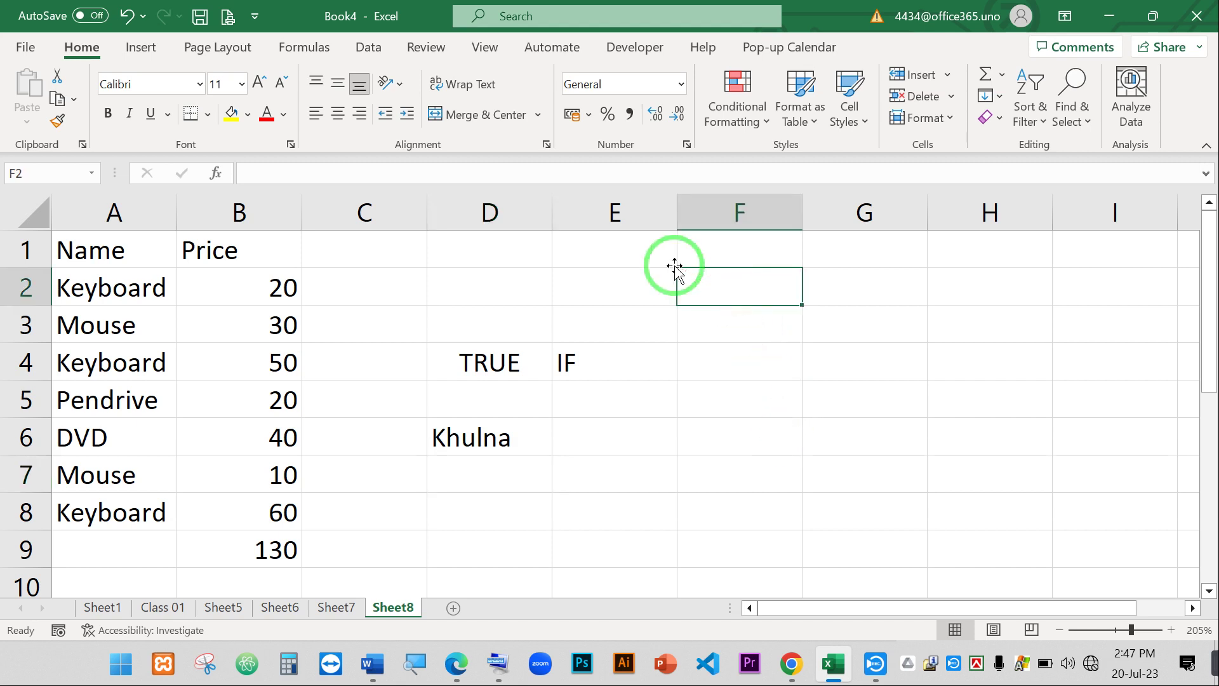
type("Sub")
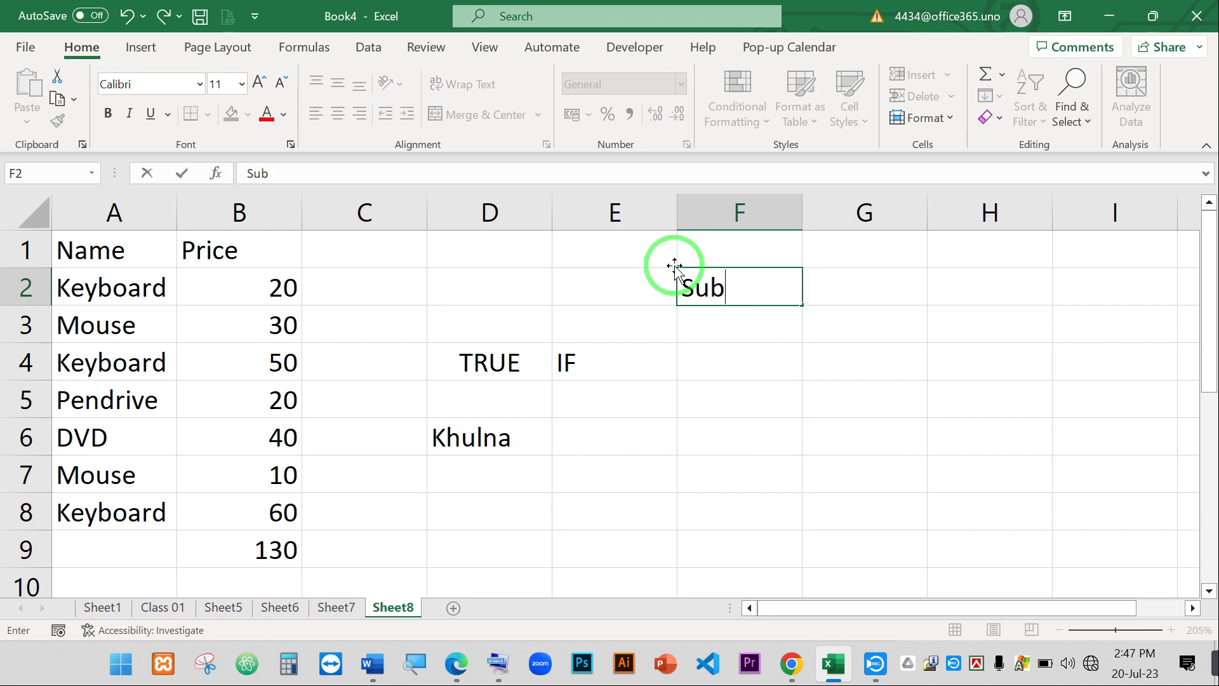
type("ject")
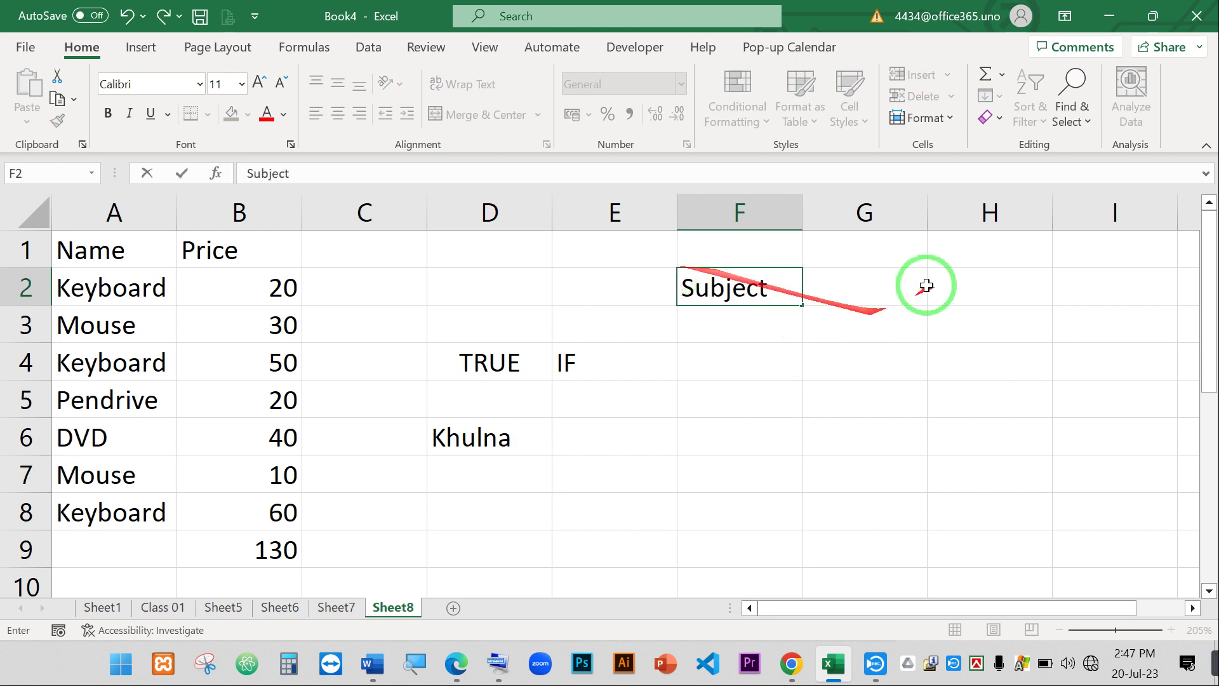
left_click(845, 270)
type("M")
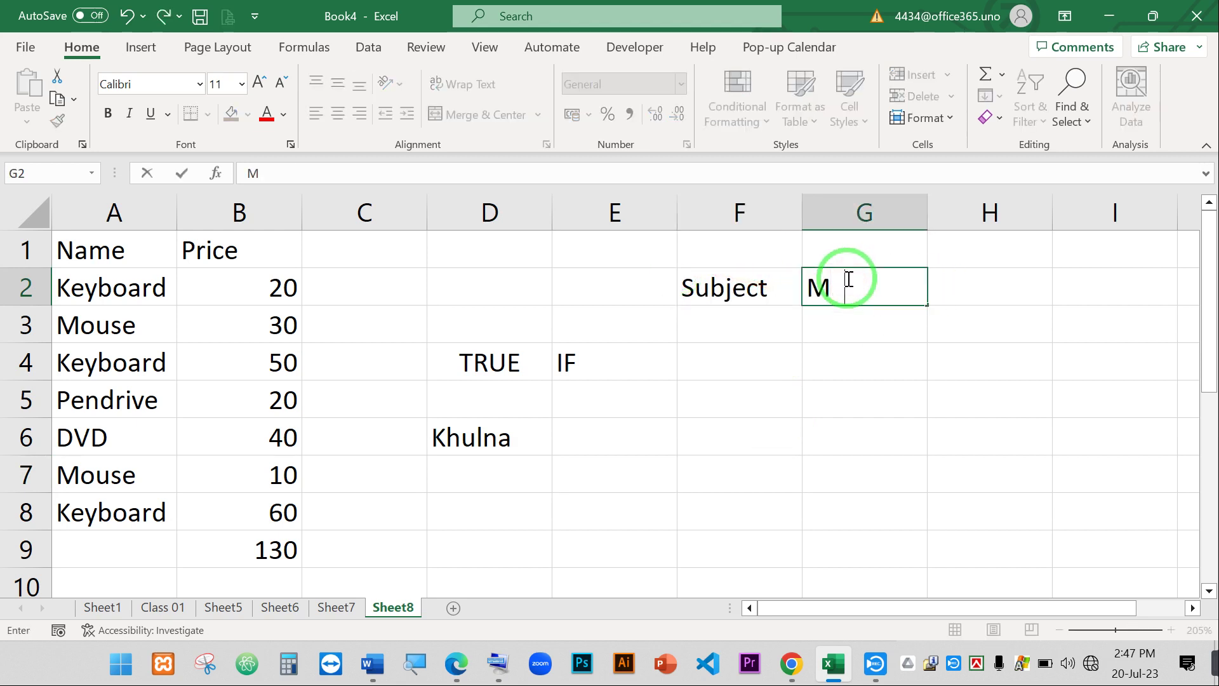
type("arks")
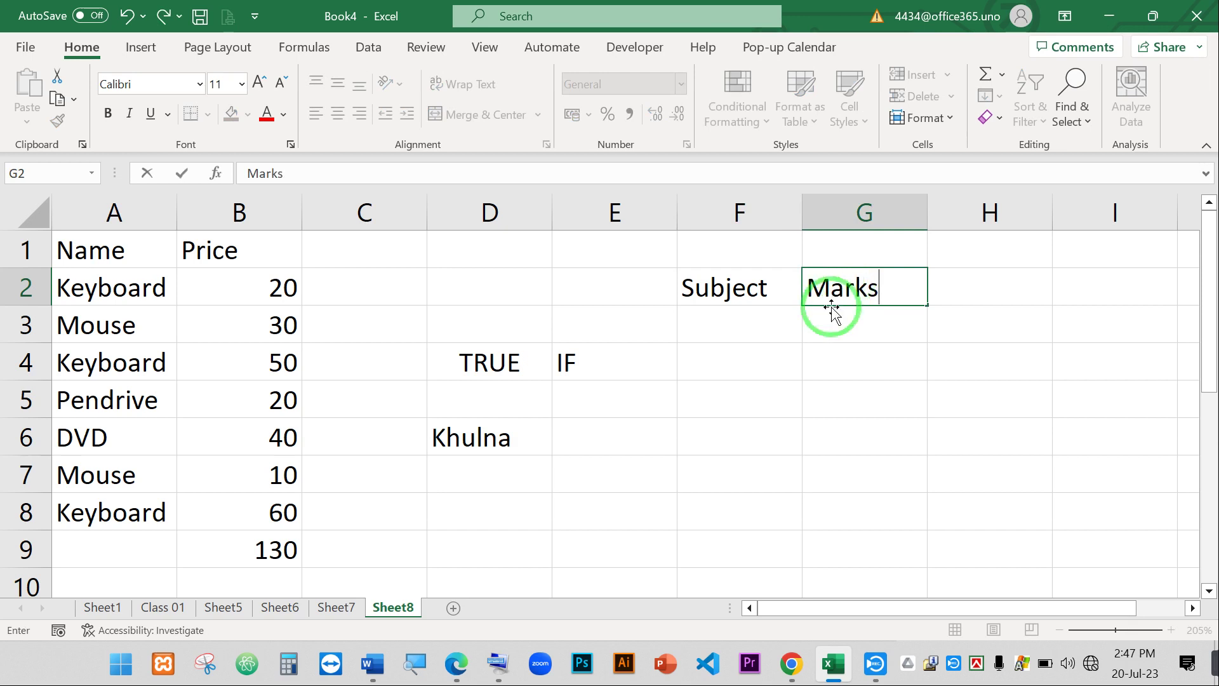
left_click(702, 325)
type("Bangla")
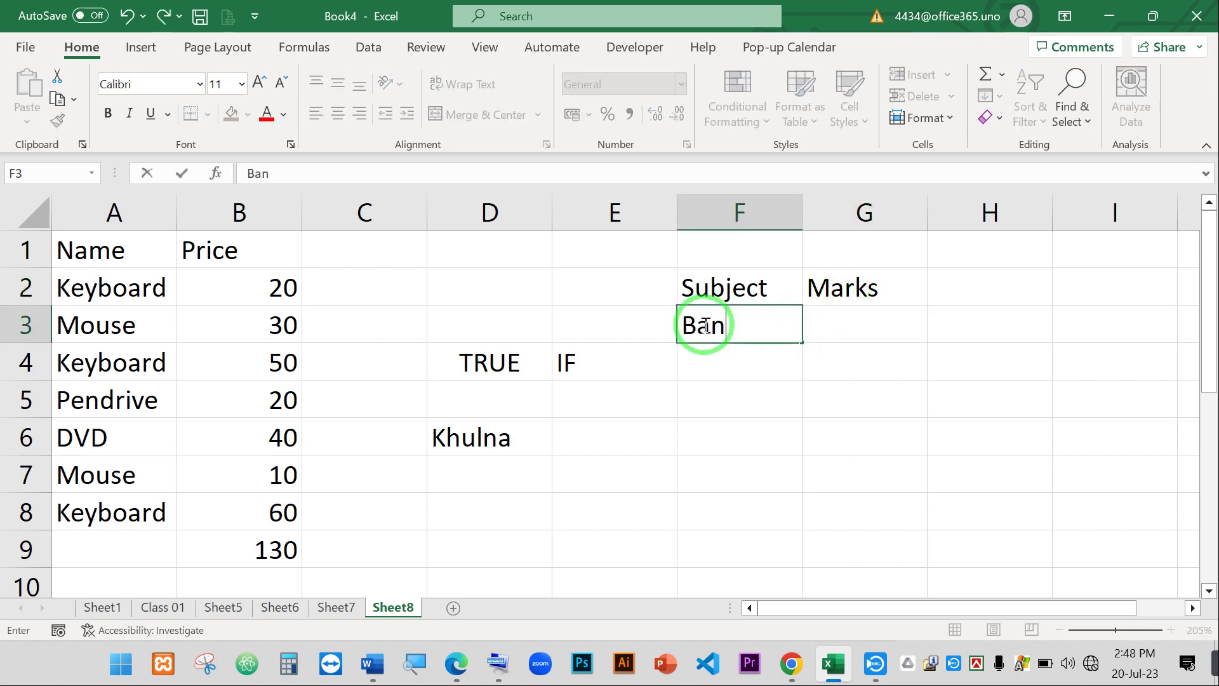
left_click(891, 322)
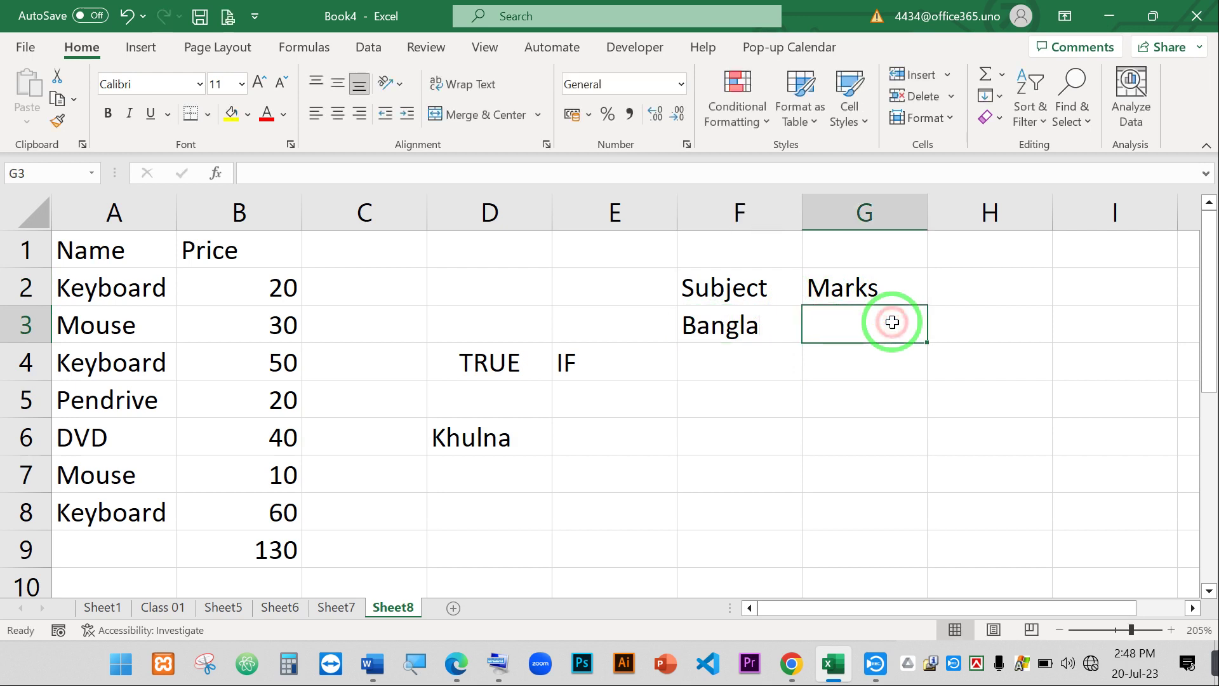
type("77")
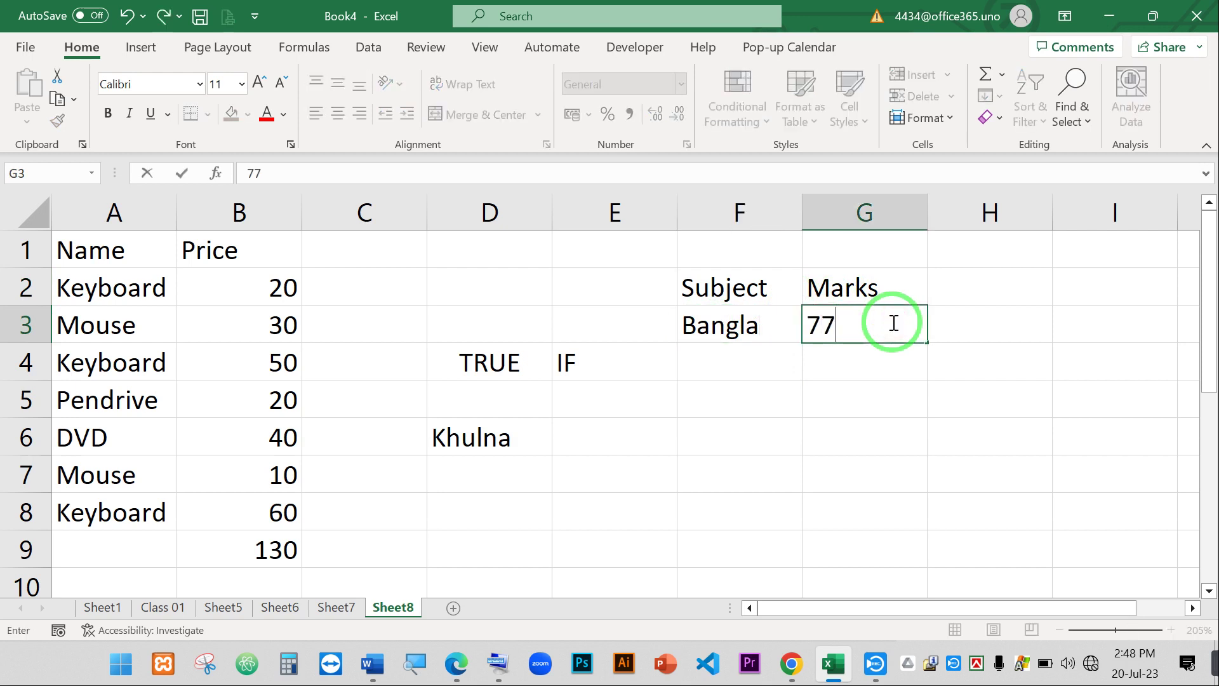
key("Return")
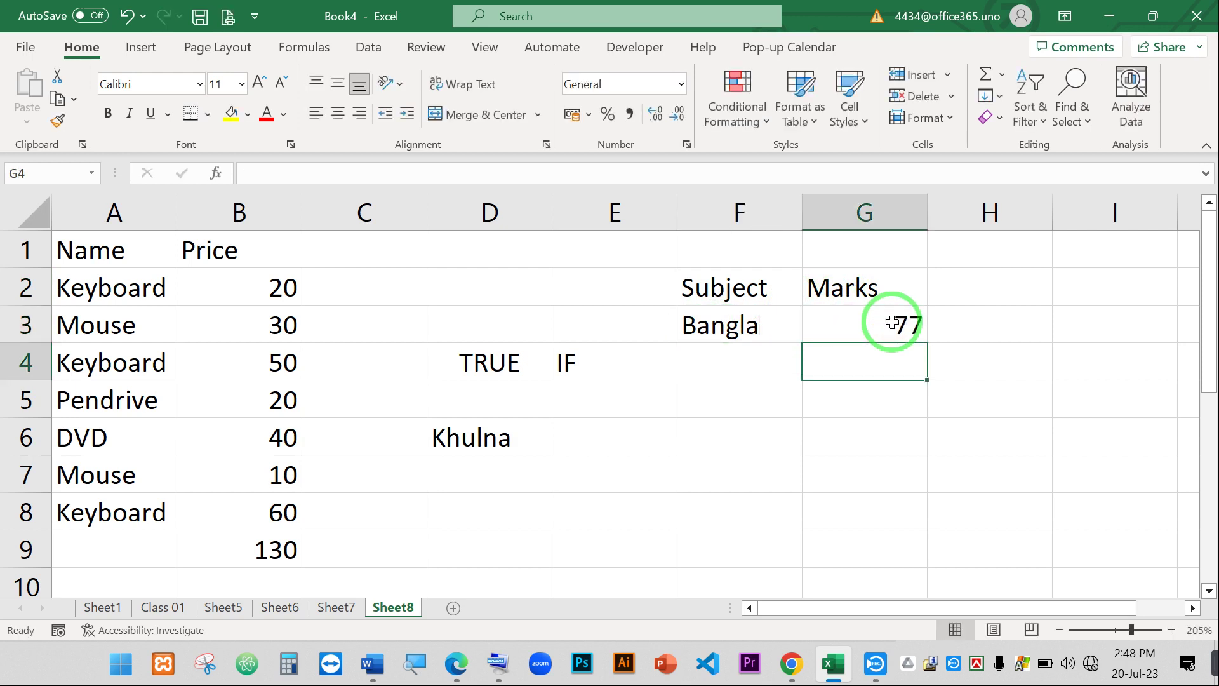
Add the Gift heading in H2 and select H3 for the gift formula.
left_click(997, 299)
type("Gift")
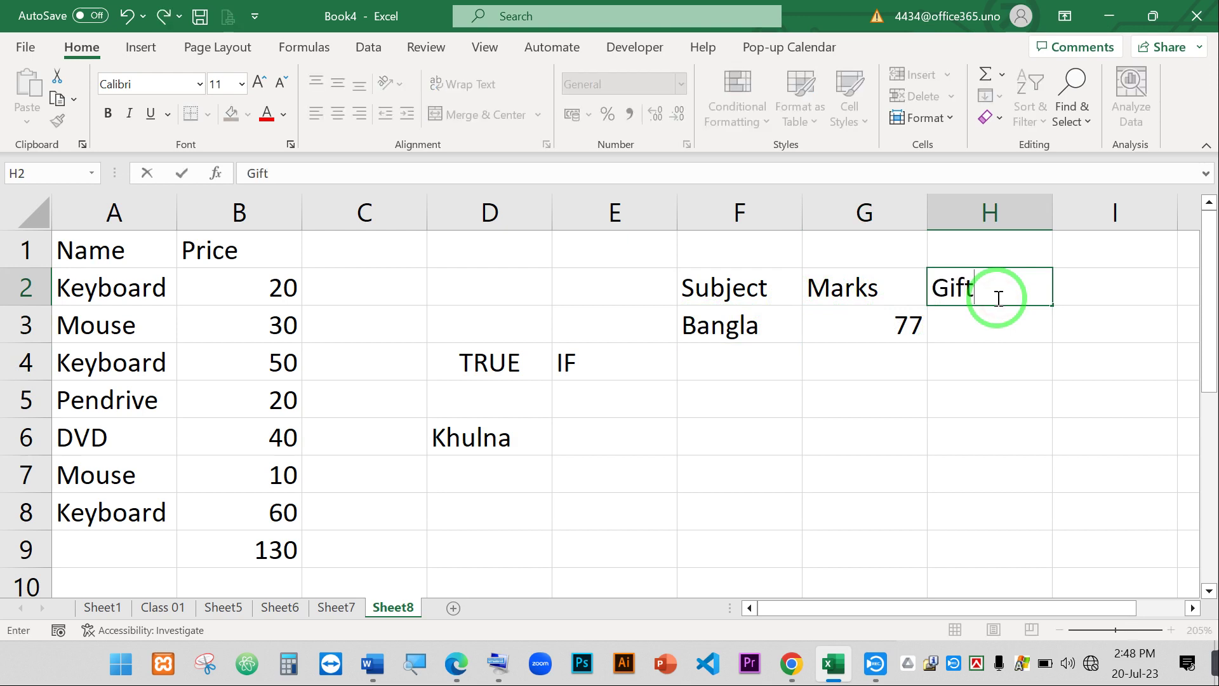
key("Return")
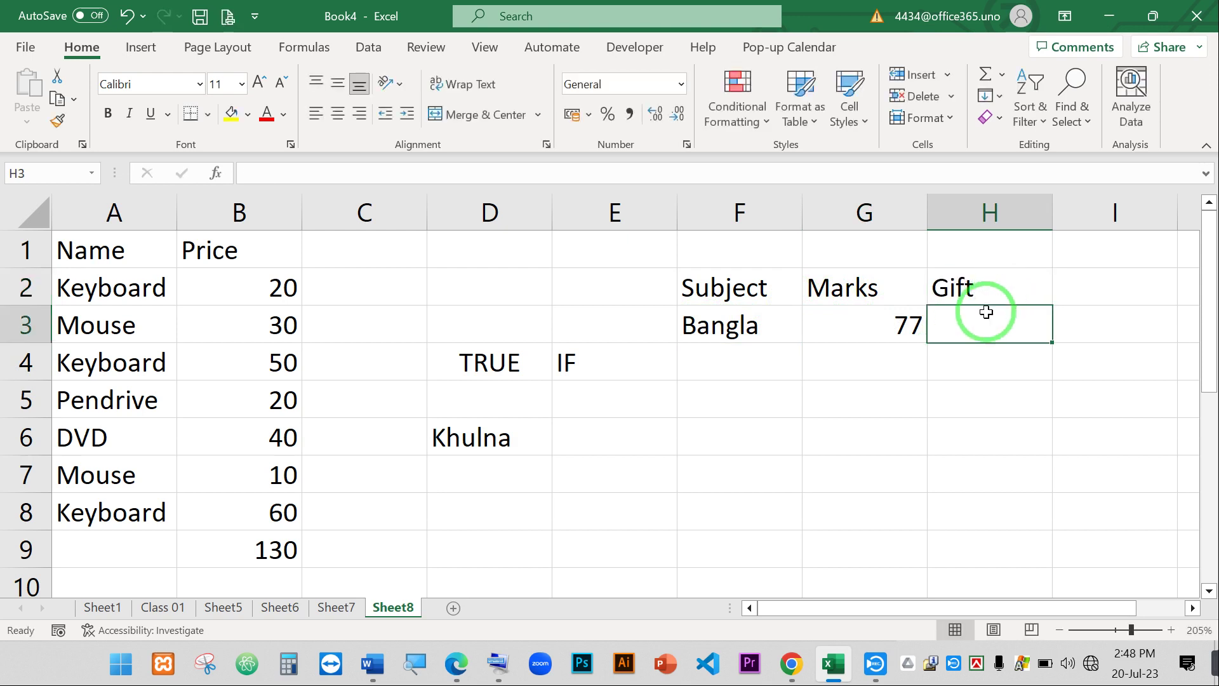
left_click(1016, 324)
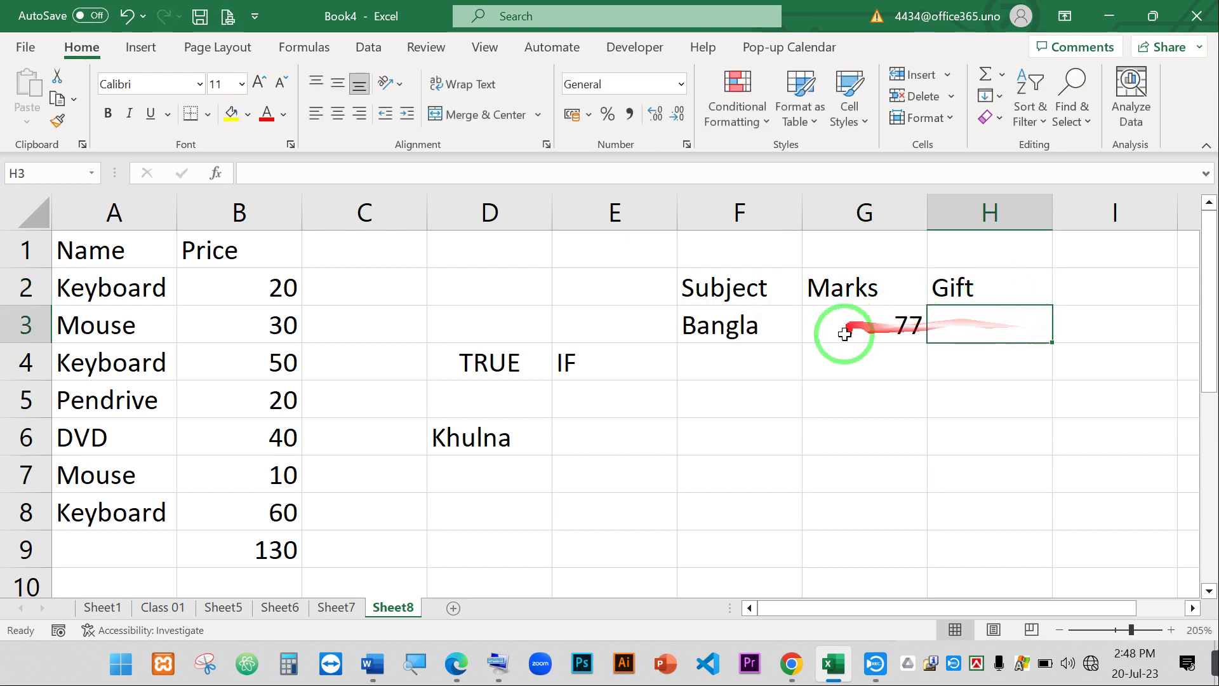
left_click(873, 323)
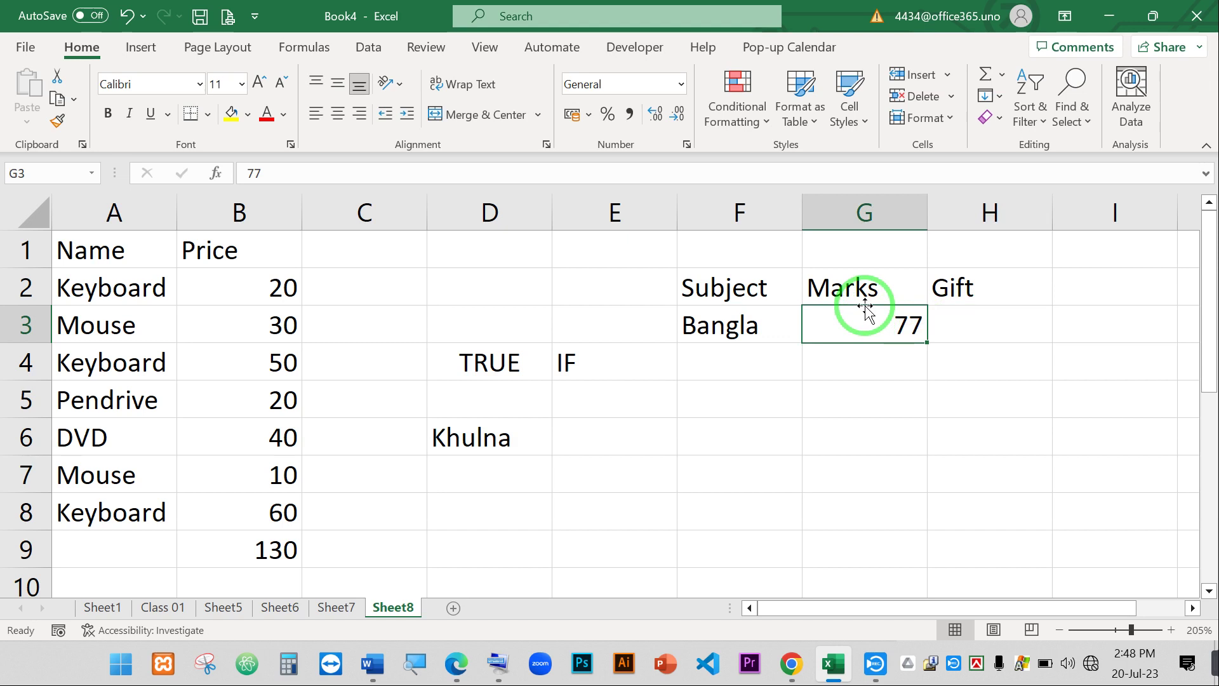
left_click(985, 327)
Type =IF(G3>80 in H3 as the start of the gift formula.
type("=IF(")
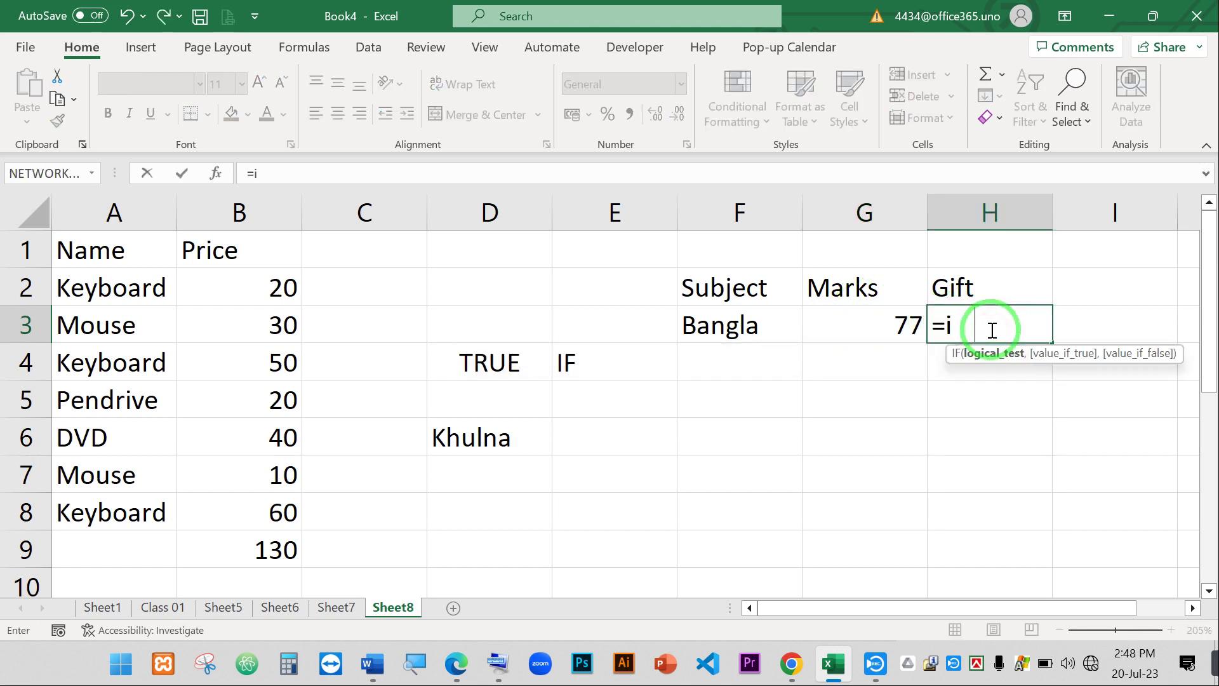
left_click(862, 328)
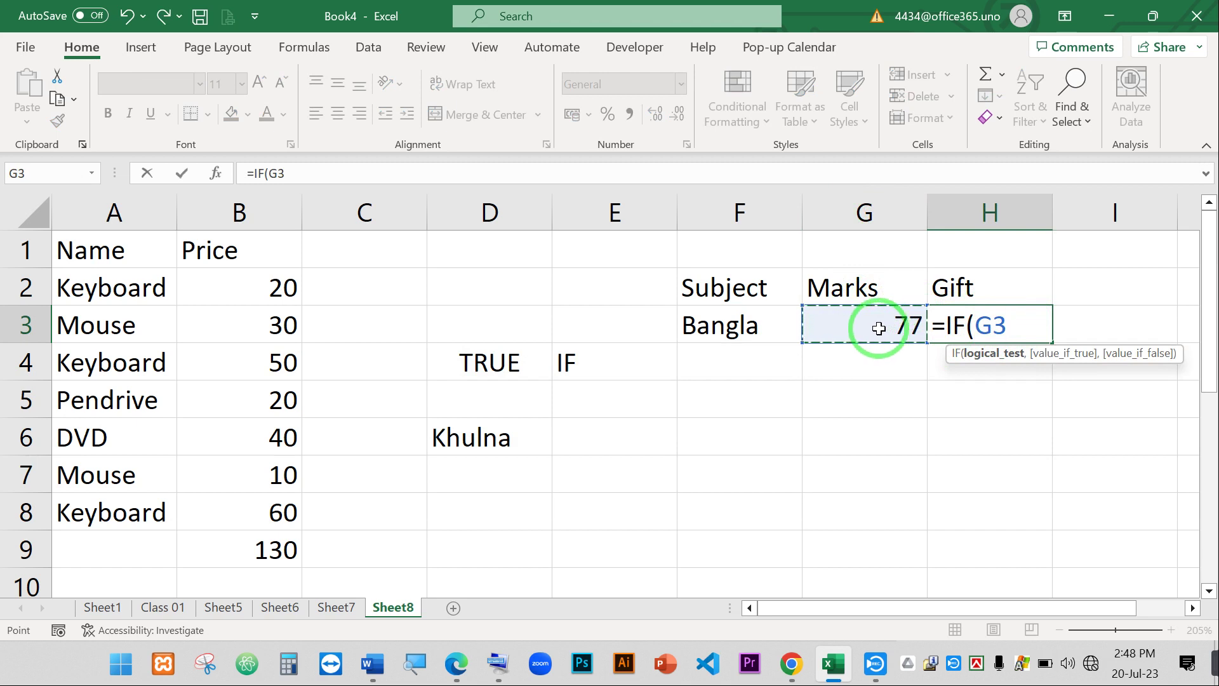
left_click_drag(995, 326, 1002, 325)
left_click(1010, 325)
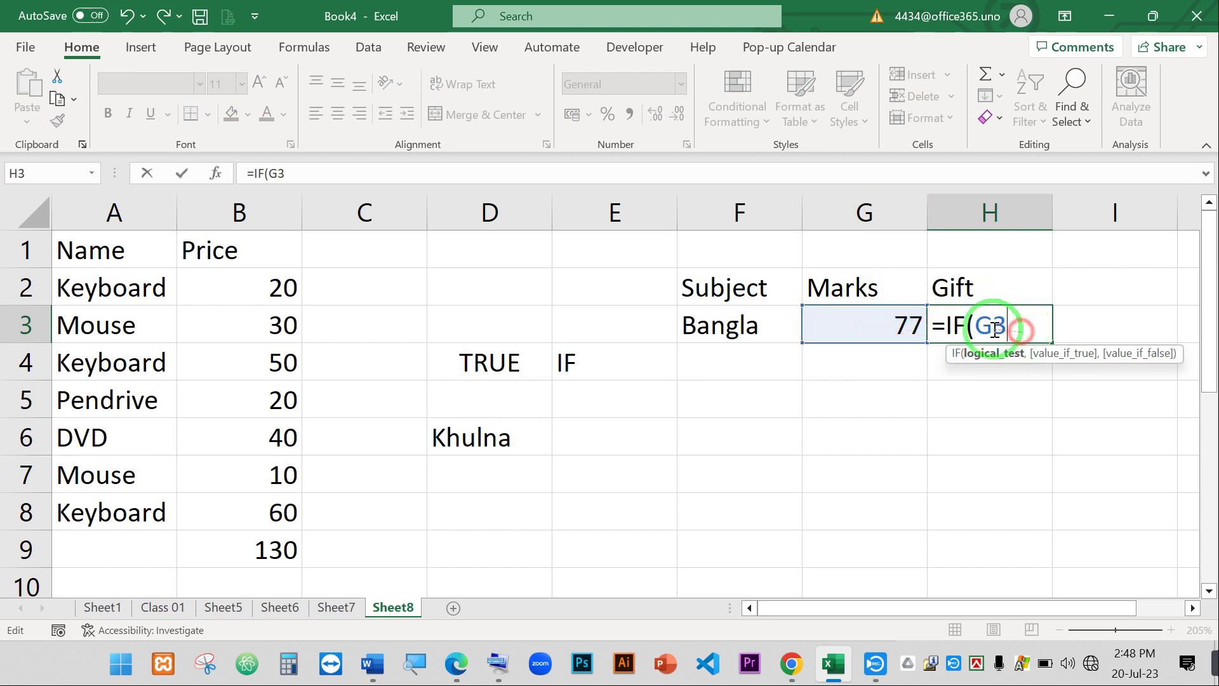
left_click(1017, 328)
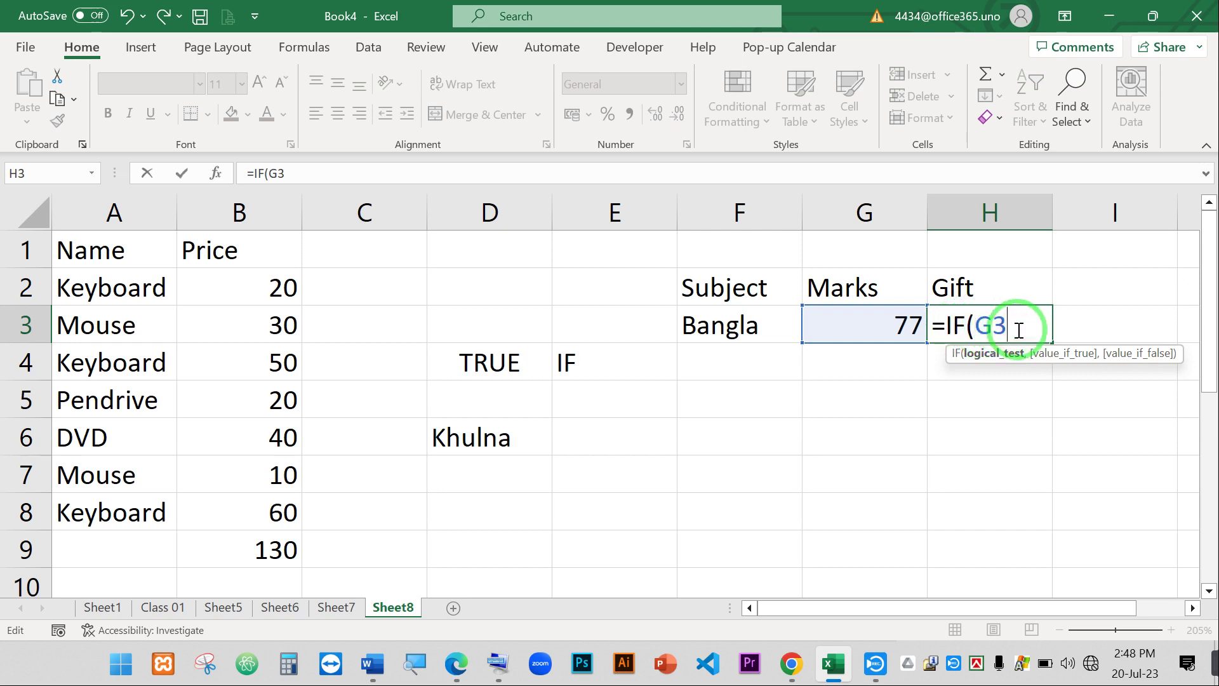
type("> 80")
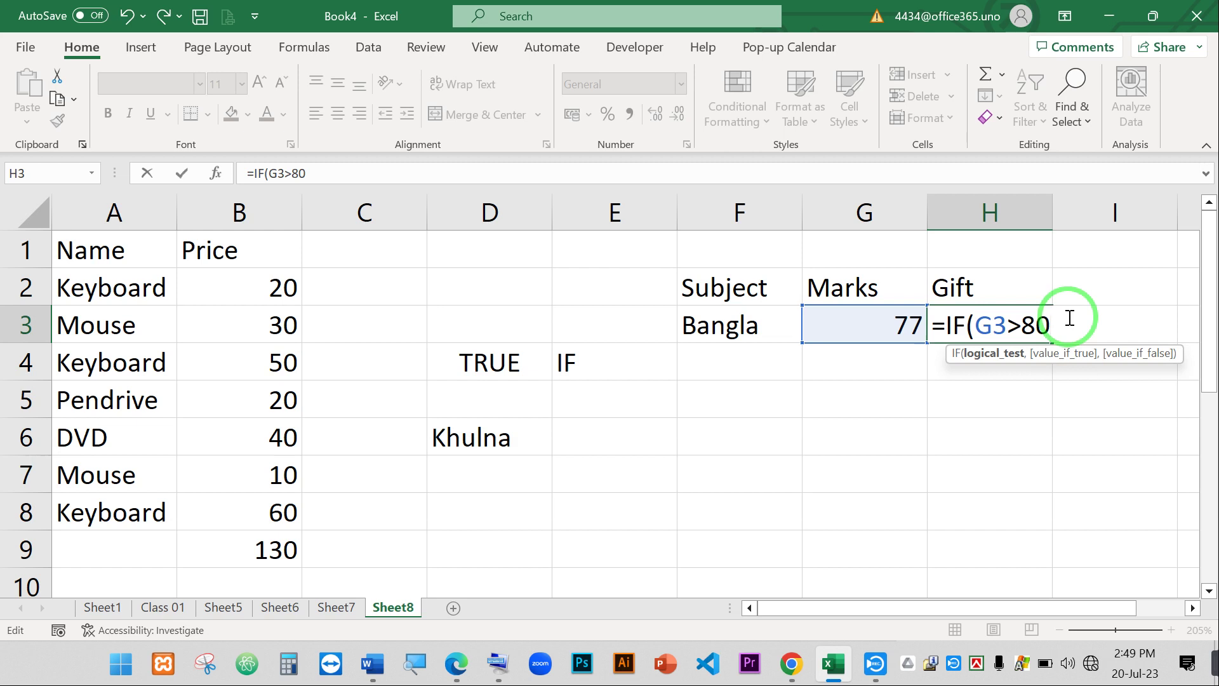
Change H3's test operator from > to >=, making it G3>=80.
left_click(1007, 325)
key("Delete")
type("=")
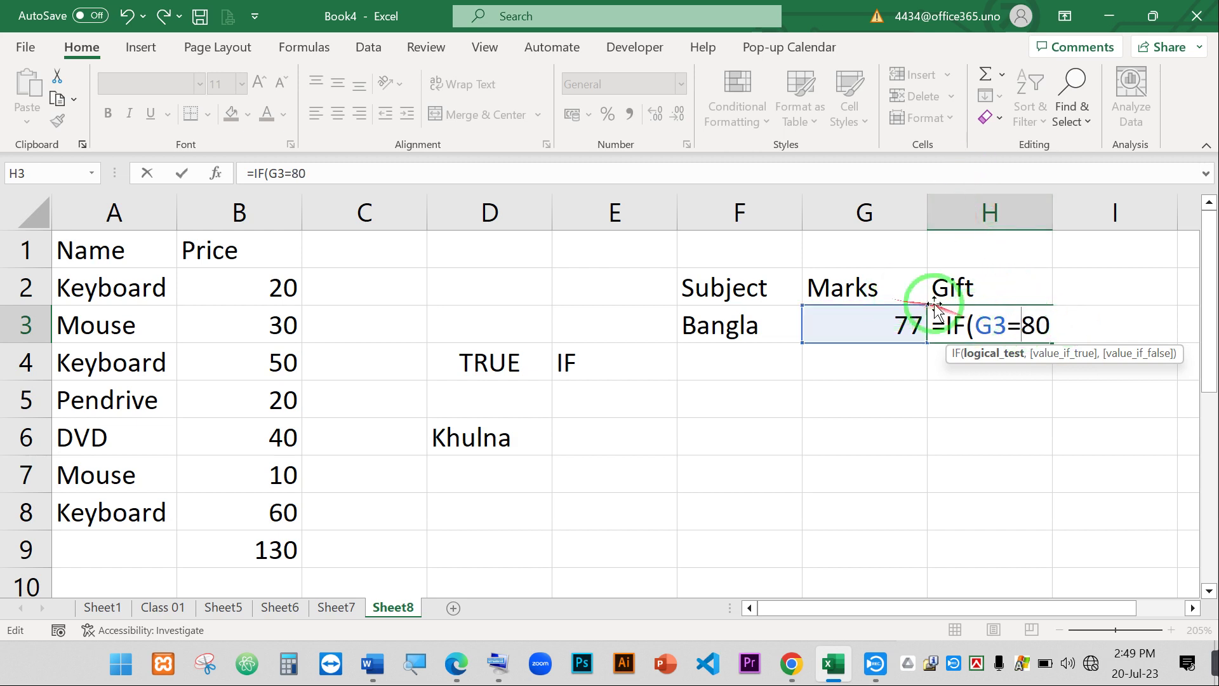
left_click(1014, 324)
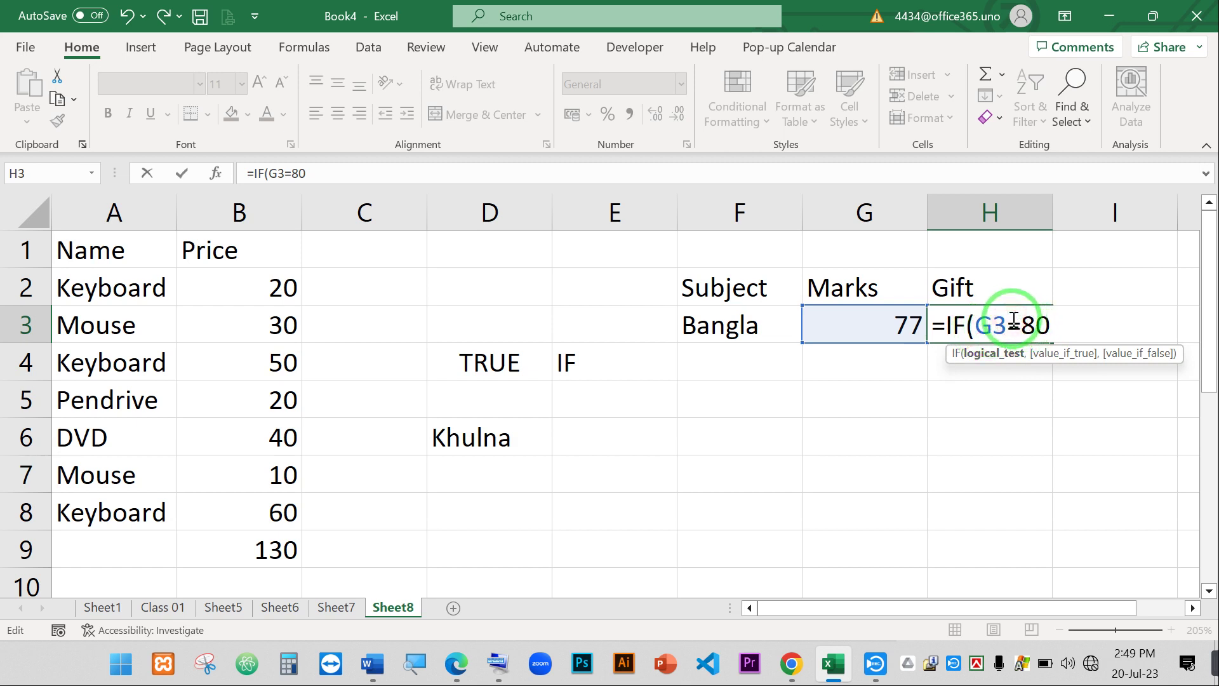
type(">")
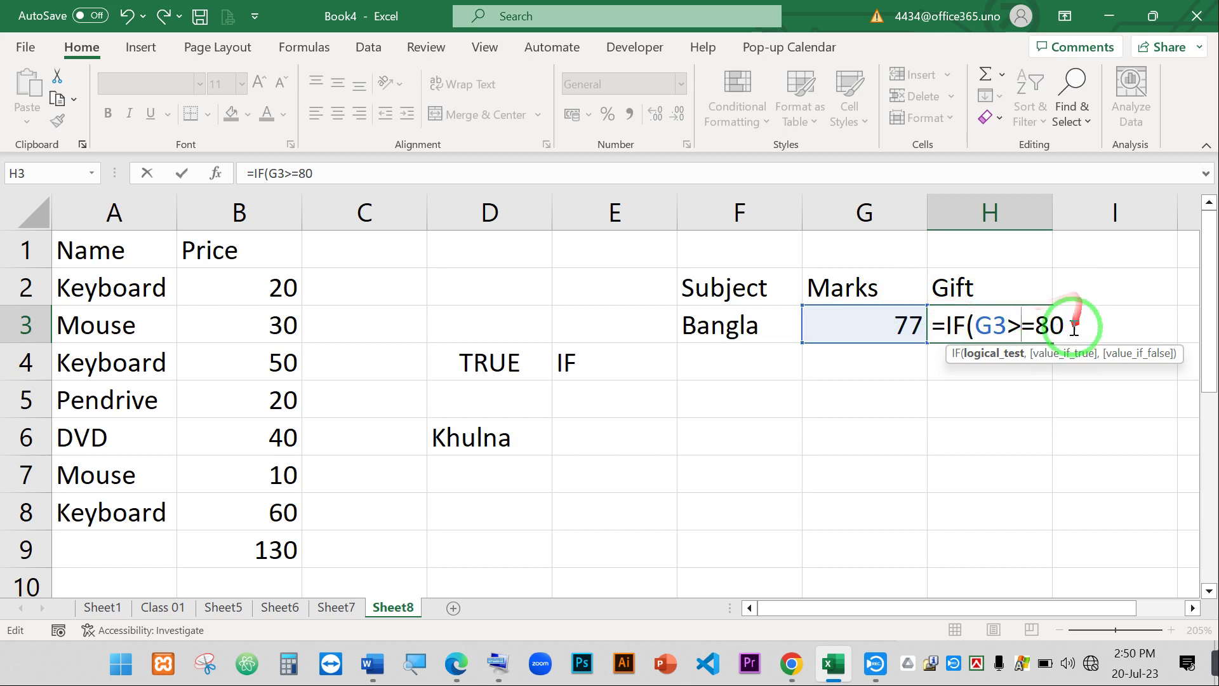
Erase the unfinished formula from H3 and leave the cell.
left_click_drag(1070, 325, 919, 320)
key("ctrl+c")
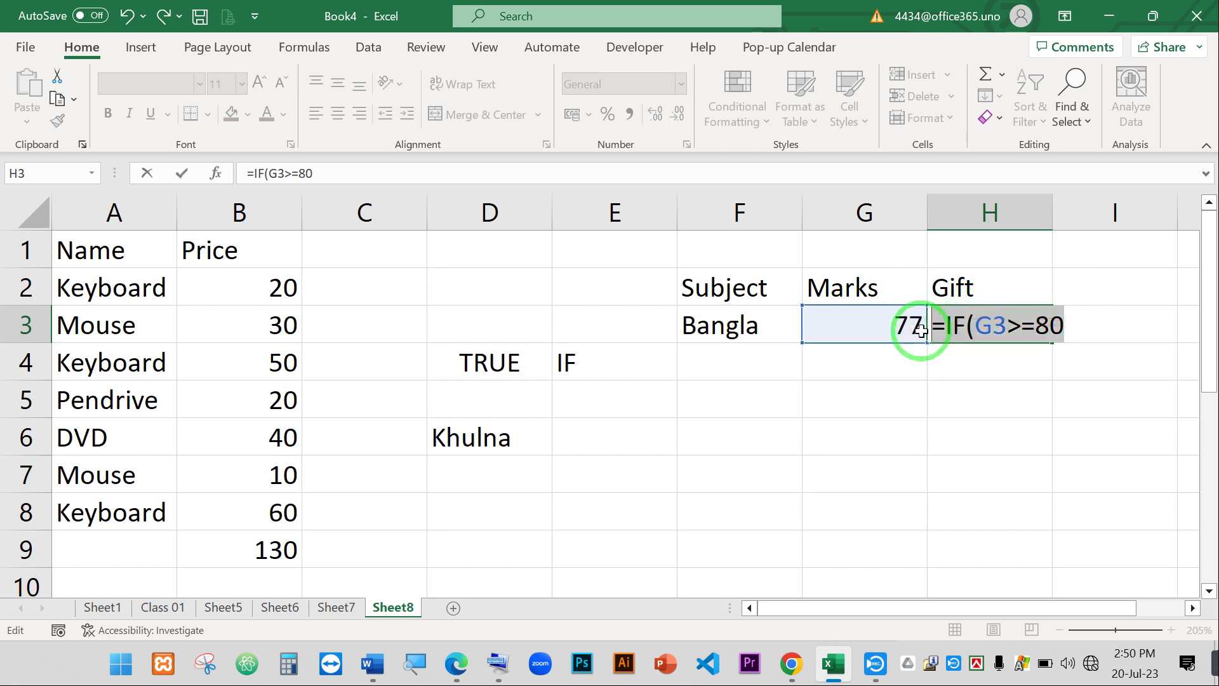
key("BackSpace")
left_click(892, 365)
Clear the 77 from G3 and paste =IF(G3>=80 back into H3.
left_click(893, 318)
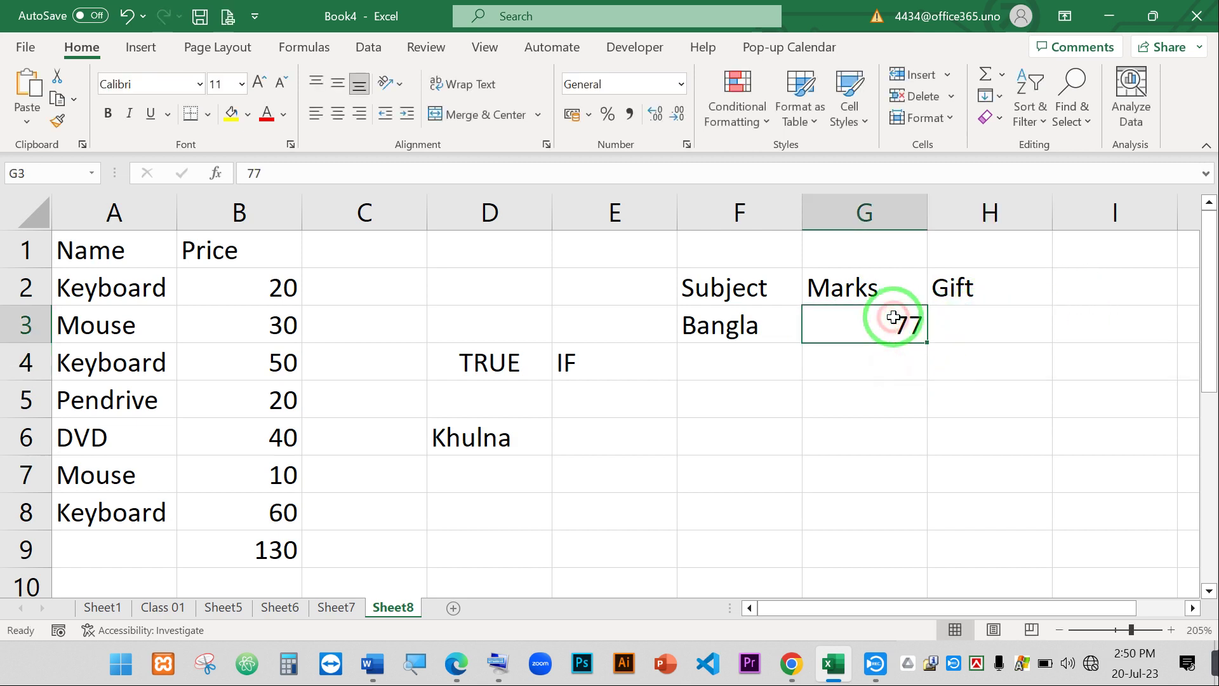
key("Delete")
double_click(975, 322)
key("ctrl+v")
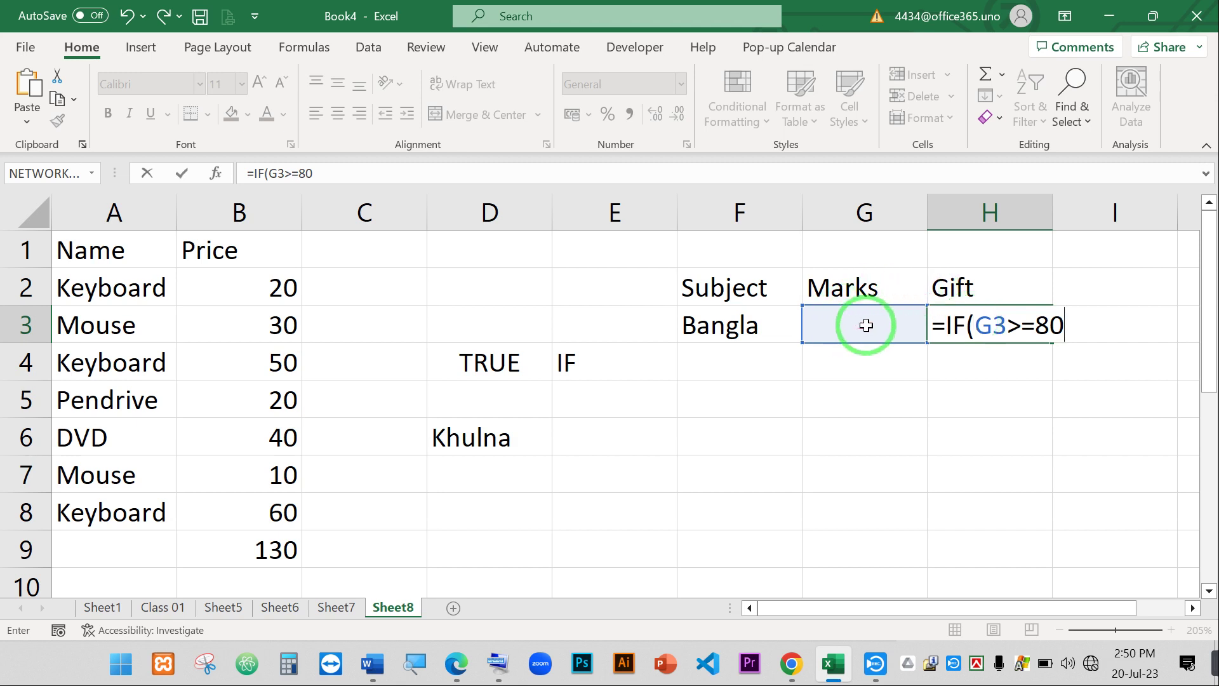
Append ,"Laptop","Nothing" after =IF(G3>=80 in H3's formula.
left_click(996, 330)
left_click(1073, 322)
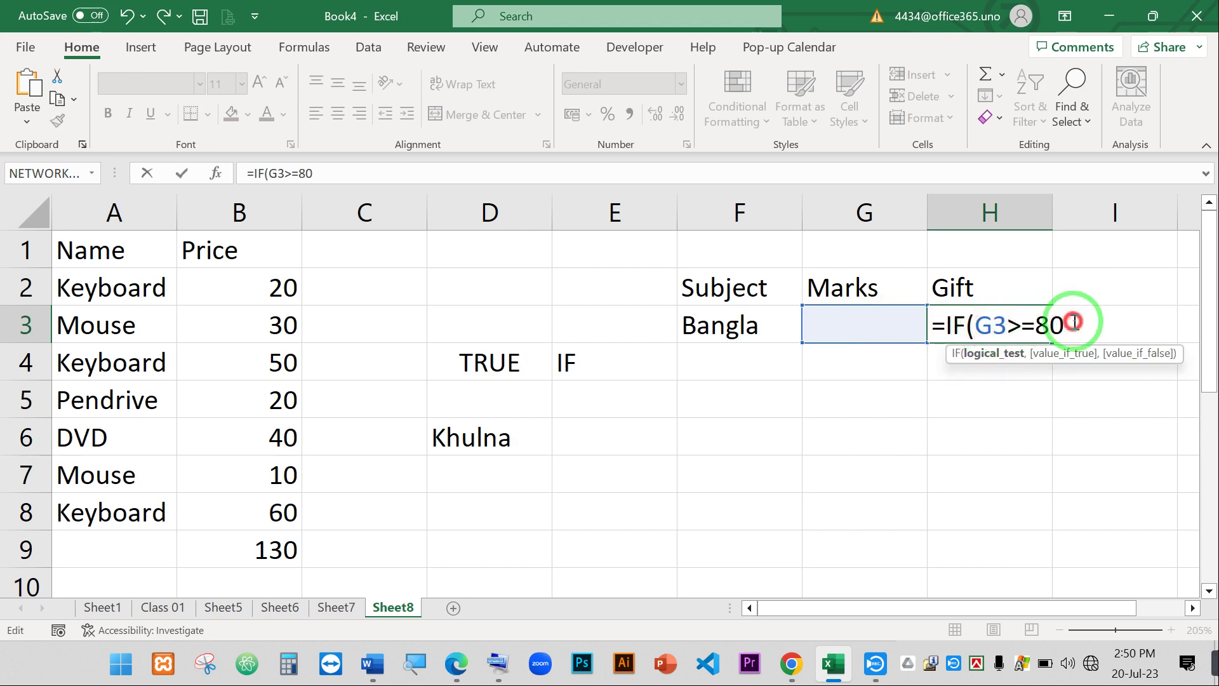
left_click_drag(1073, 322, 1000, 322)
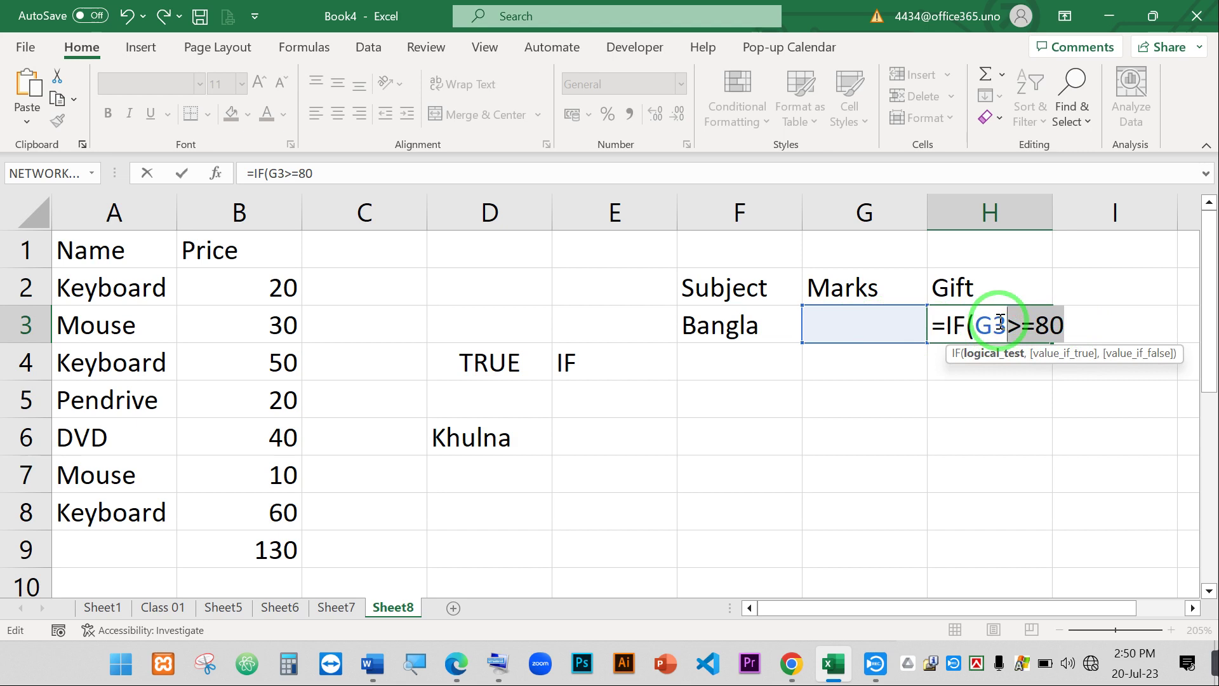
left_click(1084, 325)
type(",")
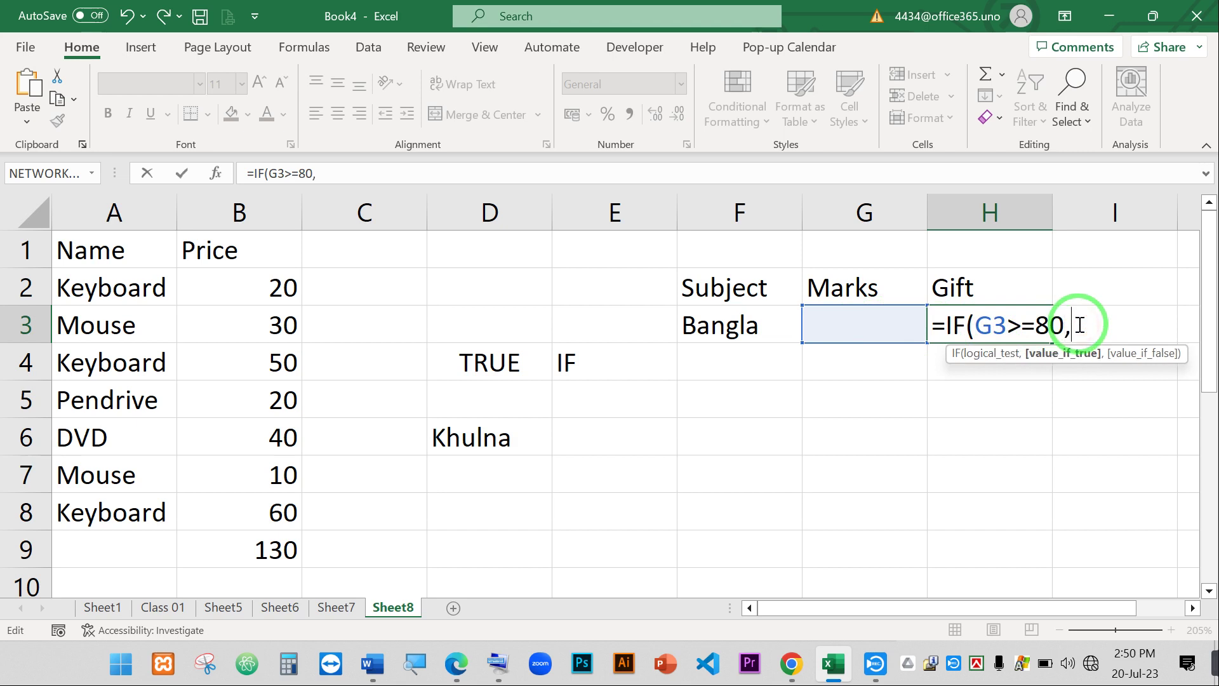
type("\"Laptop")
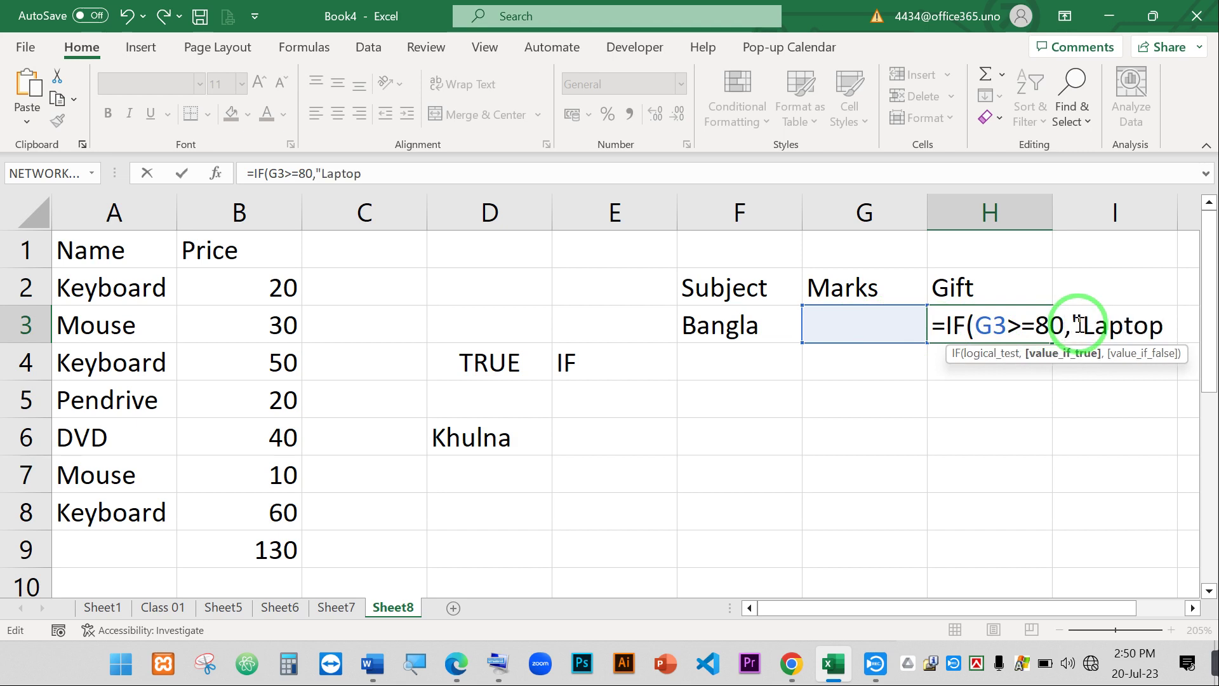
type("\",\"")
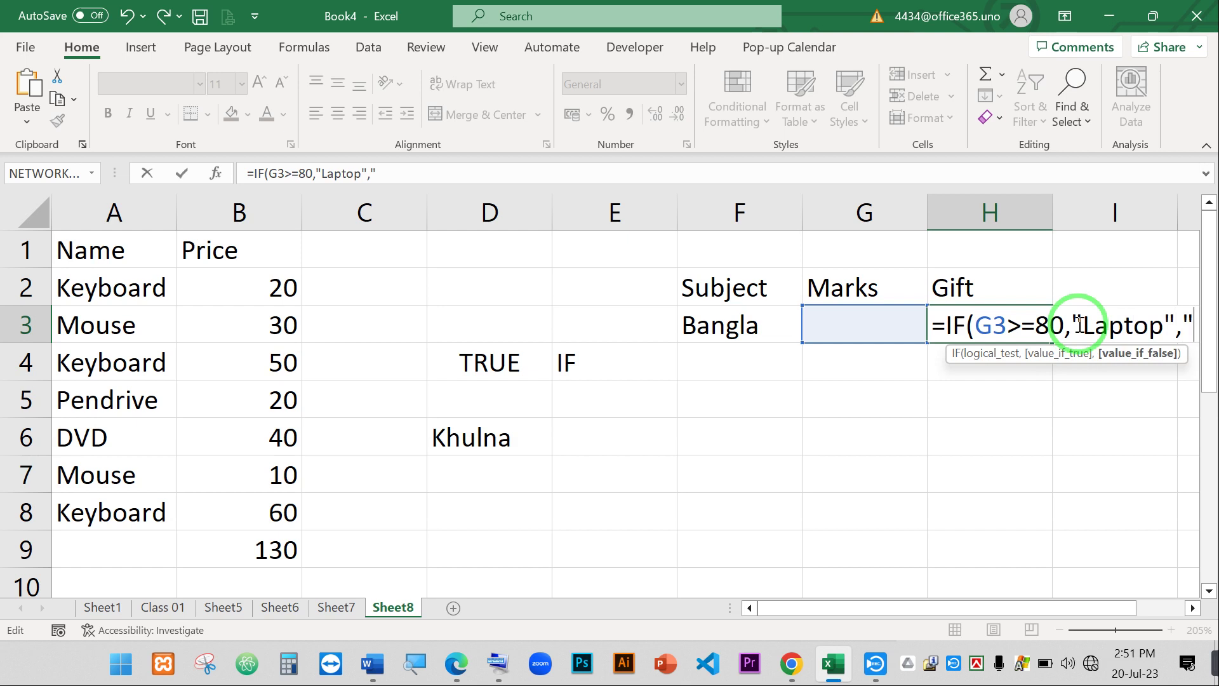
type("Not")
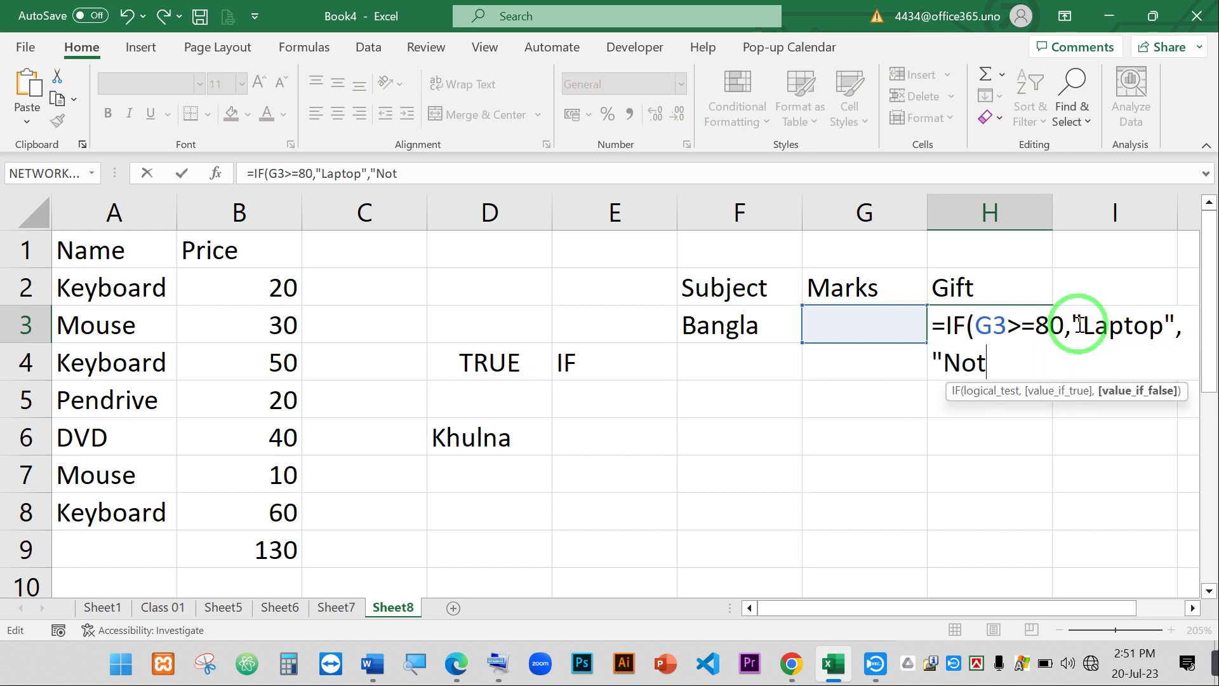
type("hing")
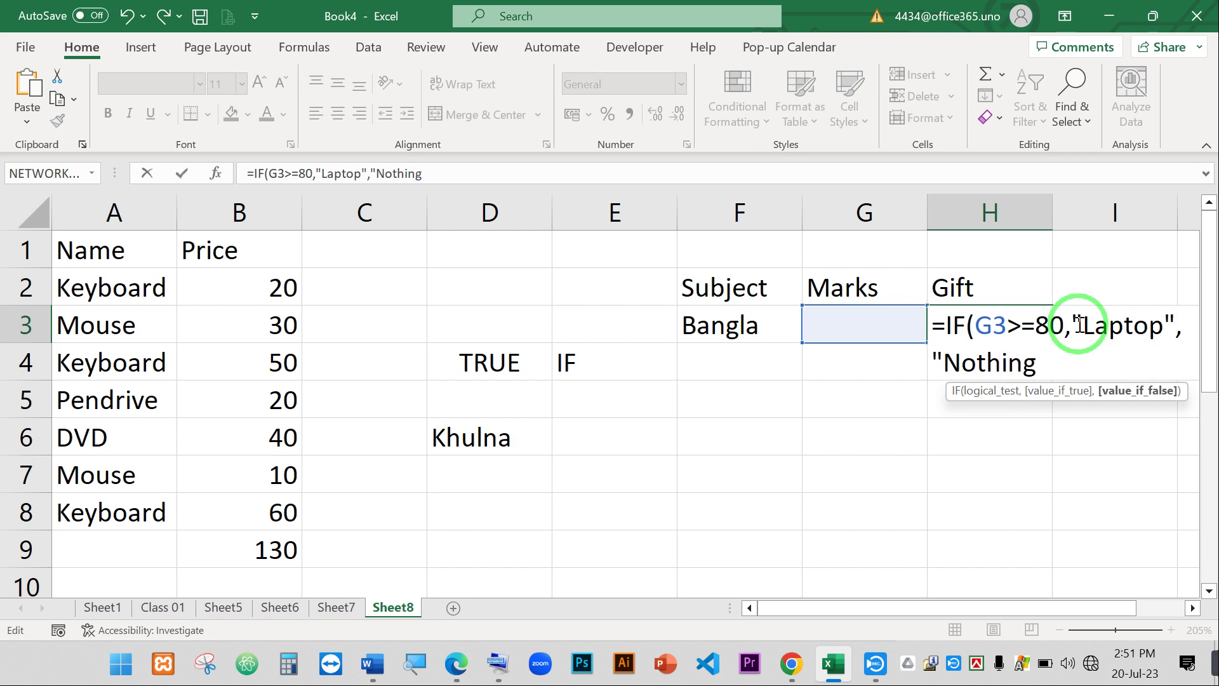
type("\"")
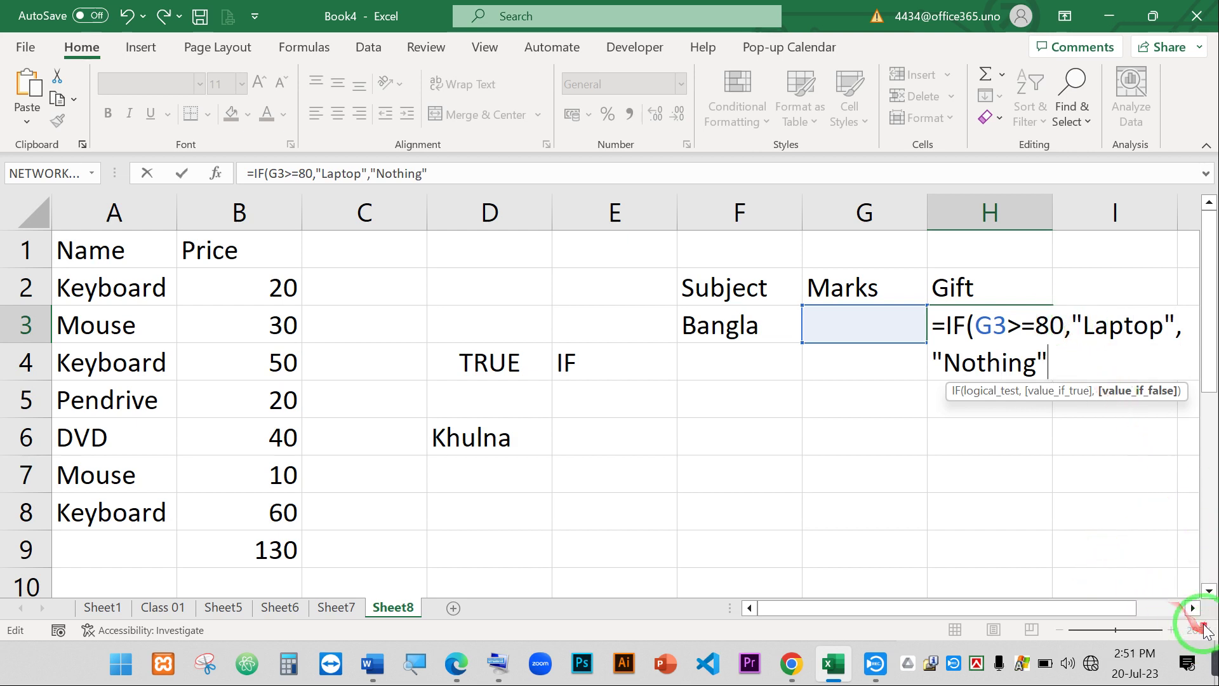
Review the G3>=80 test and commit =IF(G3>=80,"Laptop","Nothing") in H3.
left_click(1192, 608)
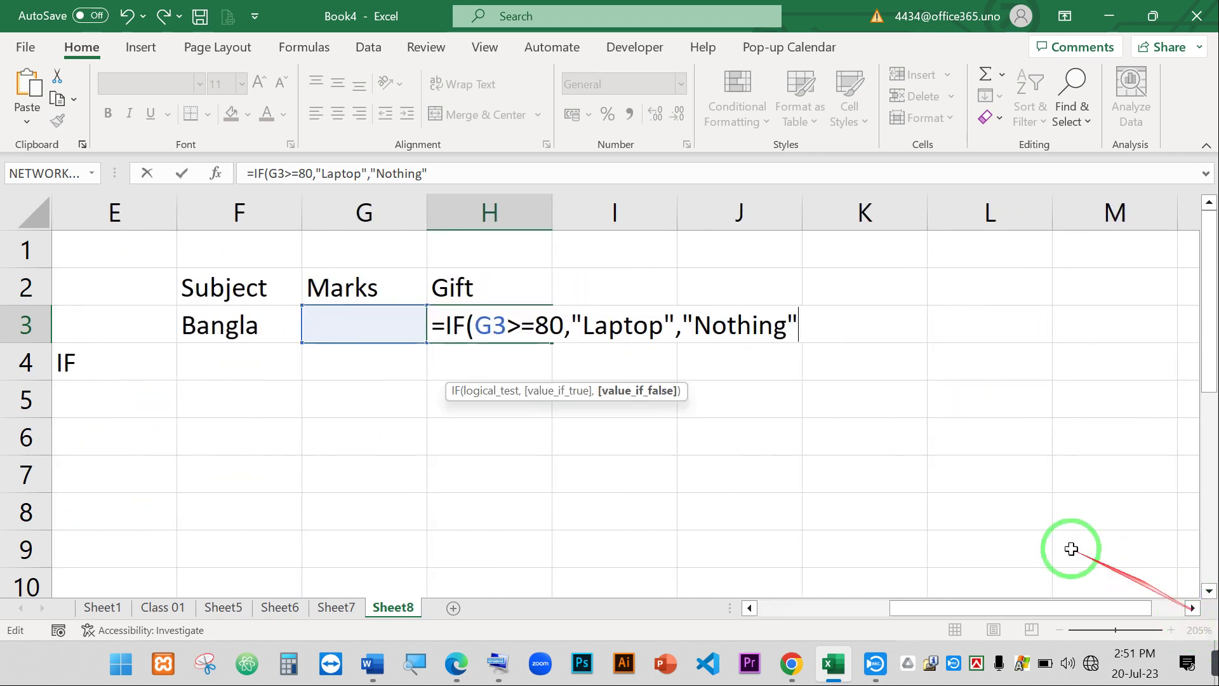
left_click(556, 325)
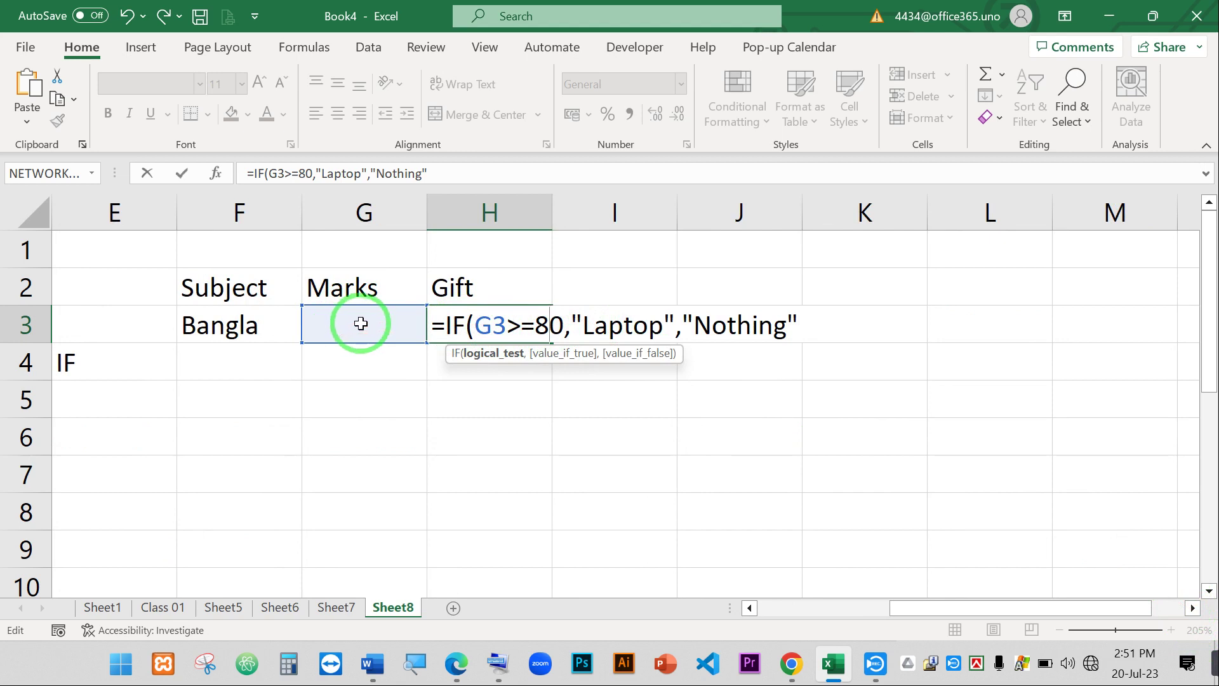
left_click_drag(553, 324, 508, 325)
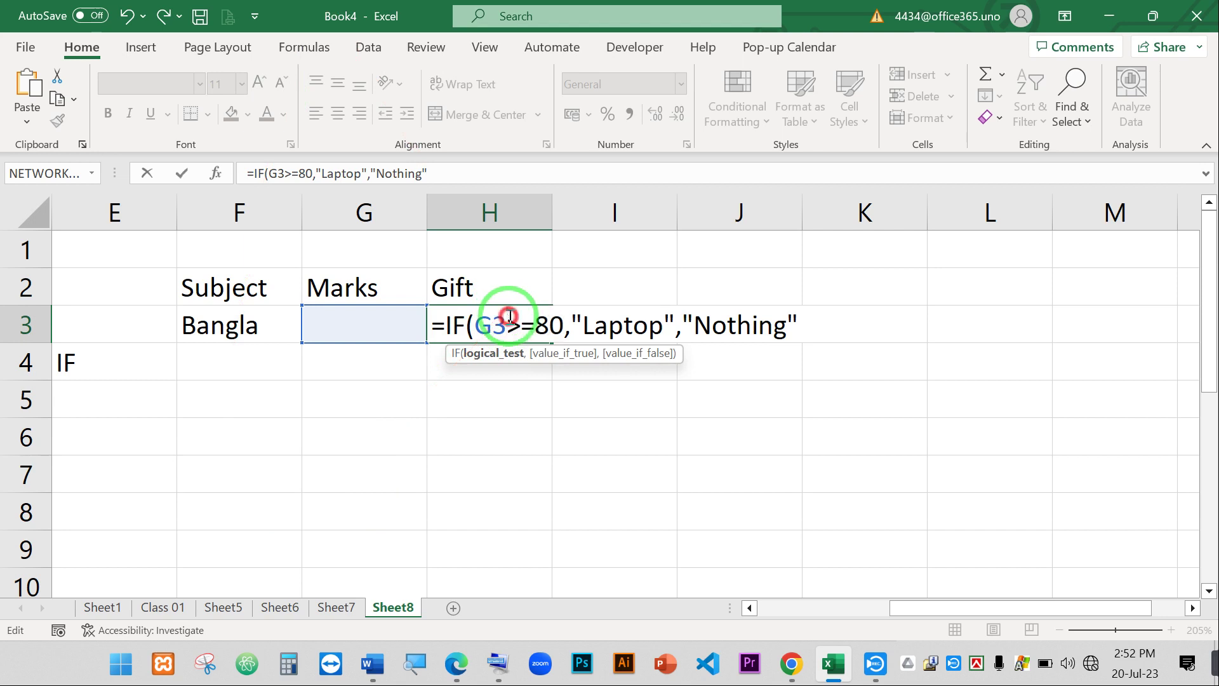
left_click(807, 326)
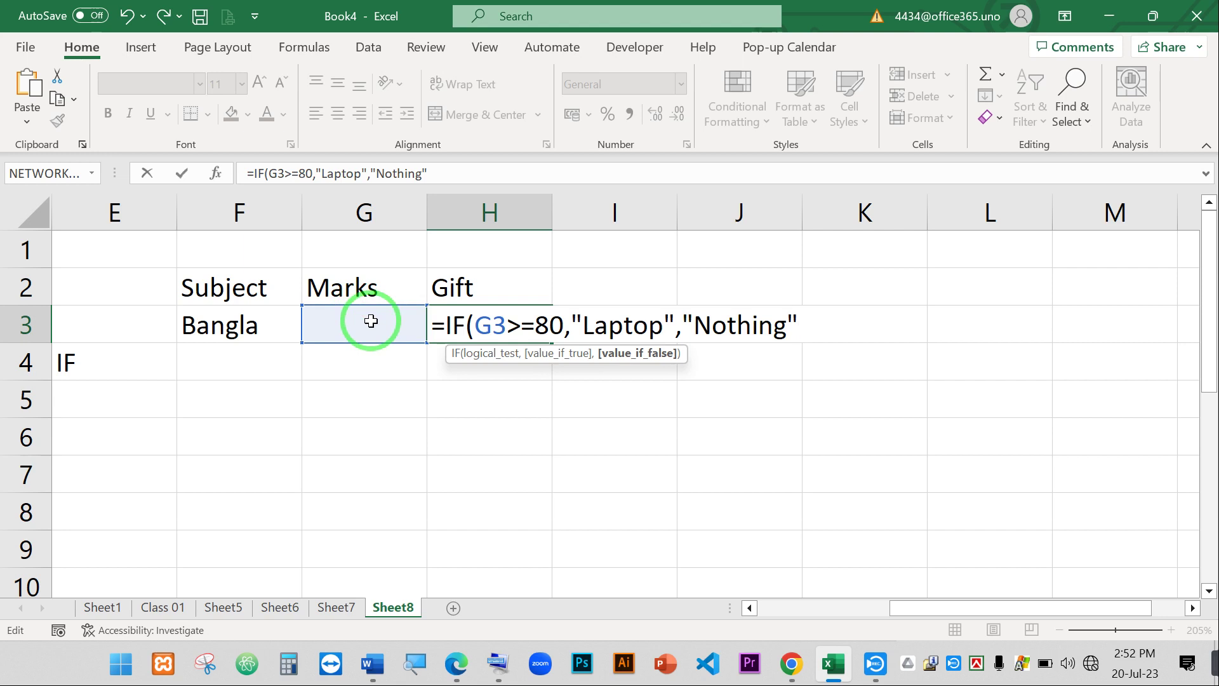
key("Return")
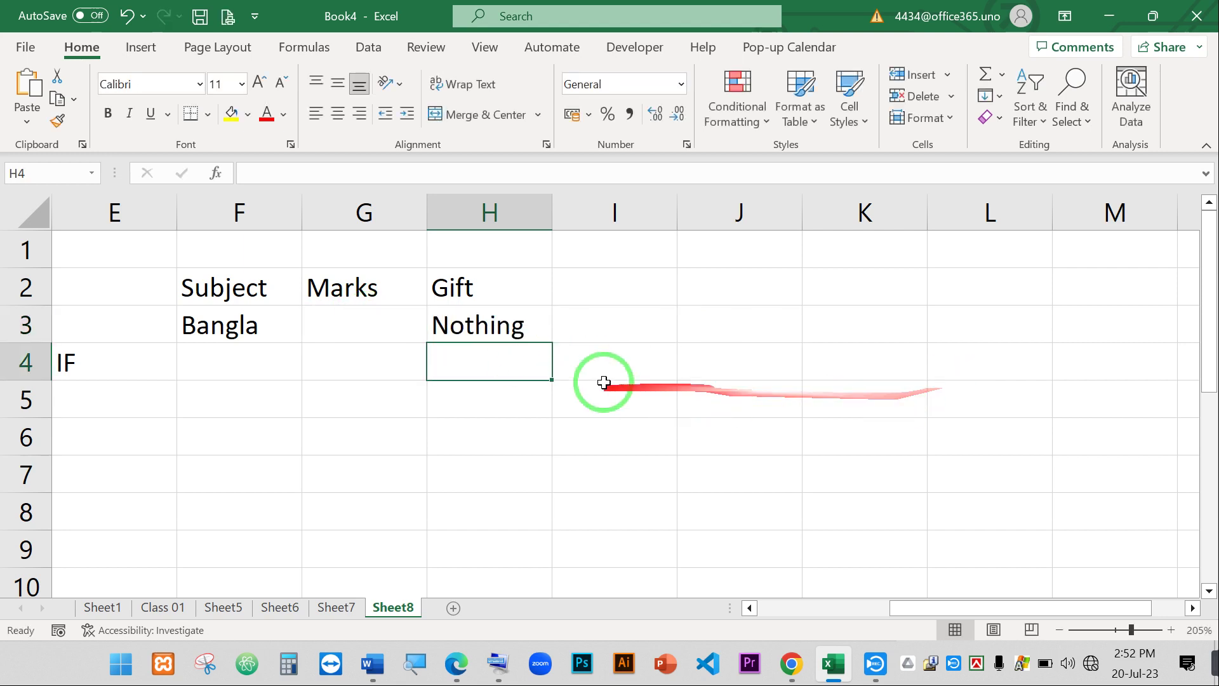
Enter 1 in H4 and move it into the marks cell G3.
type("1")
key("Return")
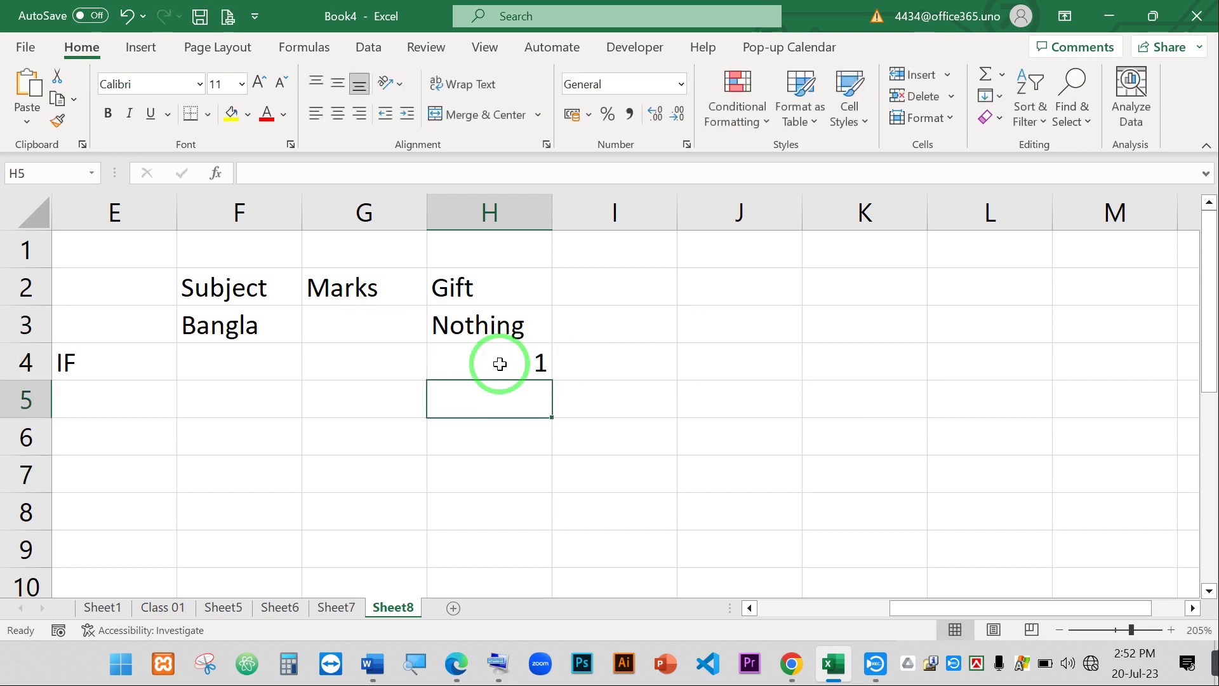
left_click(499, 363)
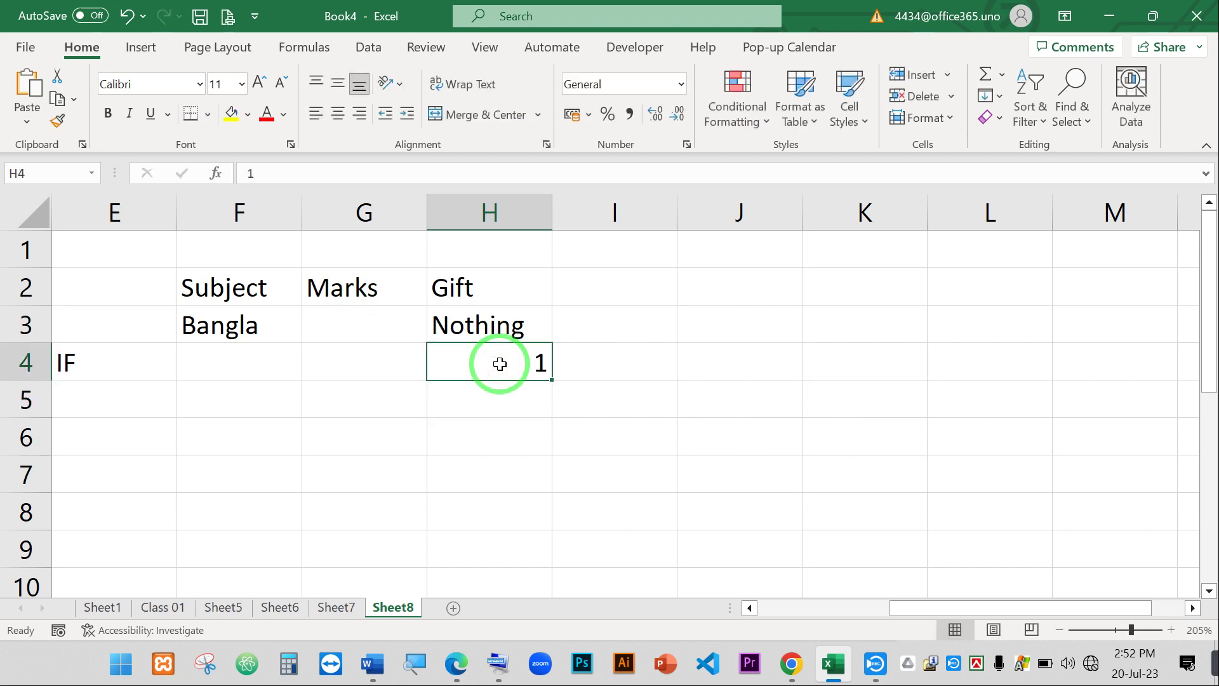
left_click_drag(500, 363, 337, 321)
left_click_drag(419, 385, 393, 340)
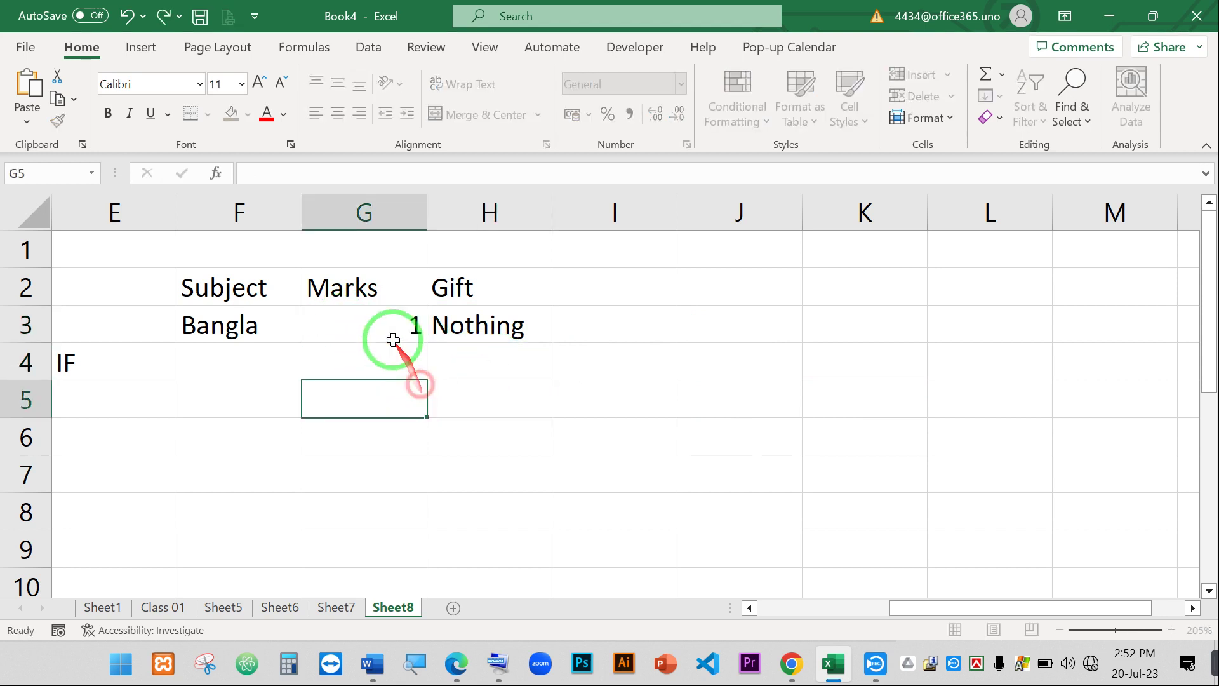
Change G3's Bangla mark to 79, then to 80, and select H3.
left_click(385, 325)
type("79")
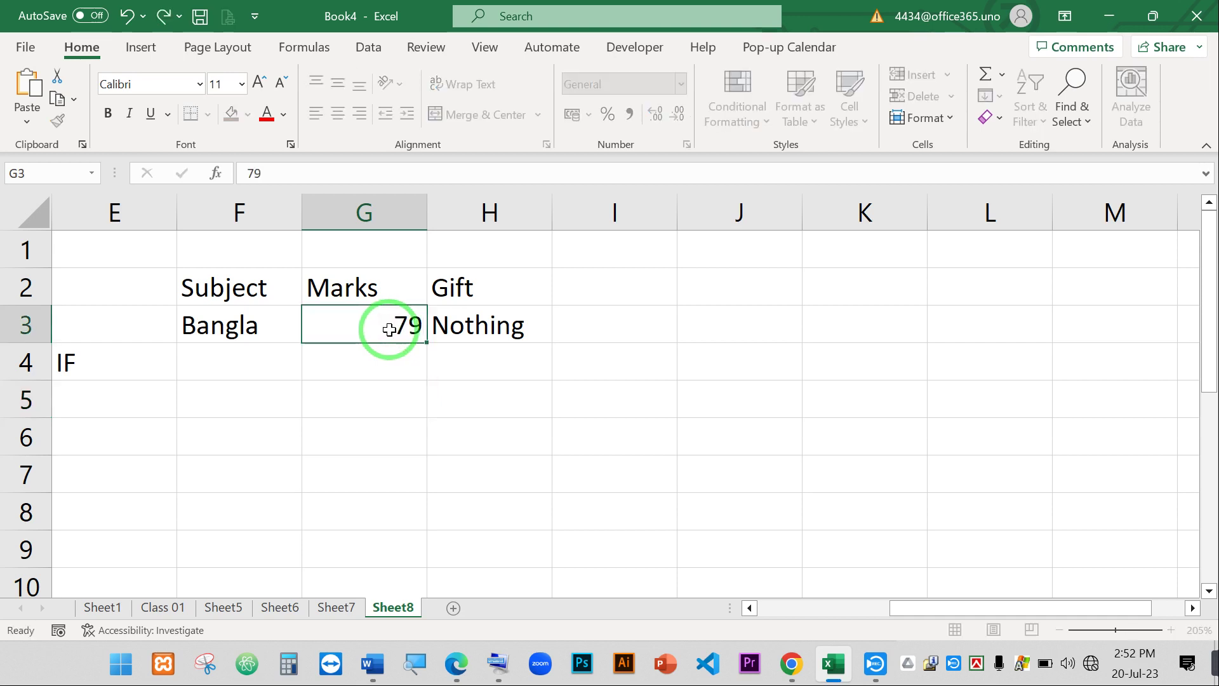
key("Return")
left_click(392, 326)
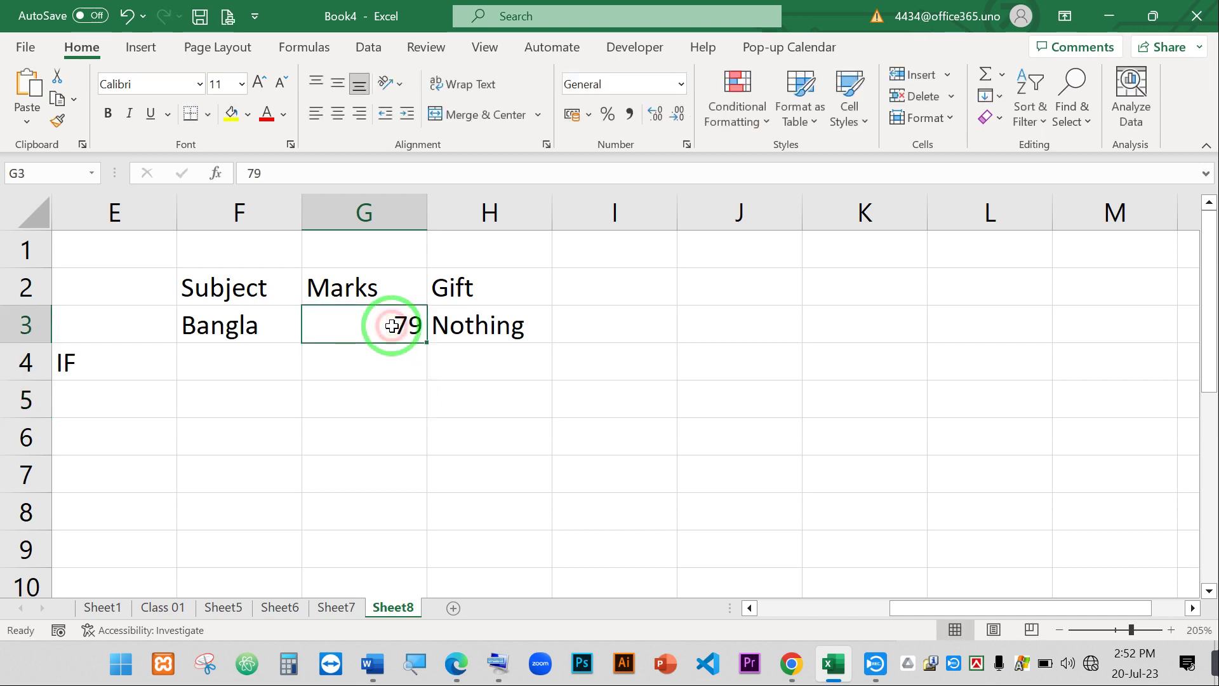
type("80")
key("Return")
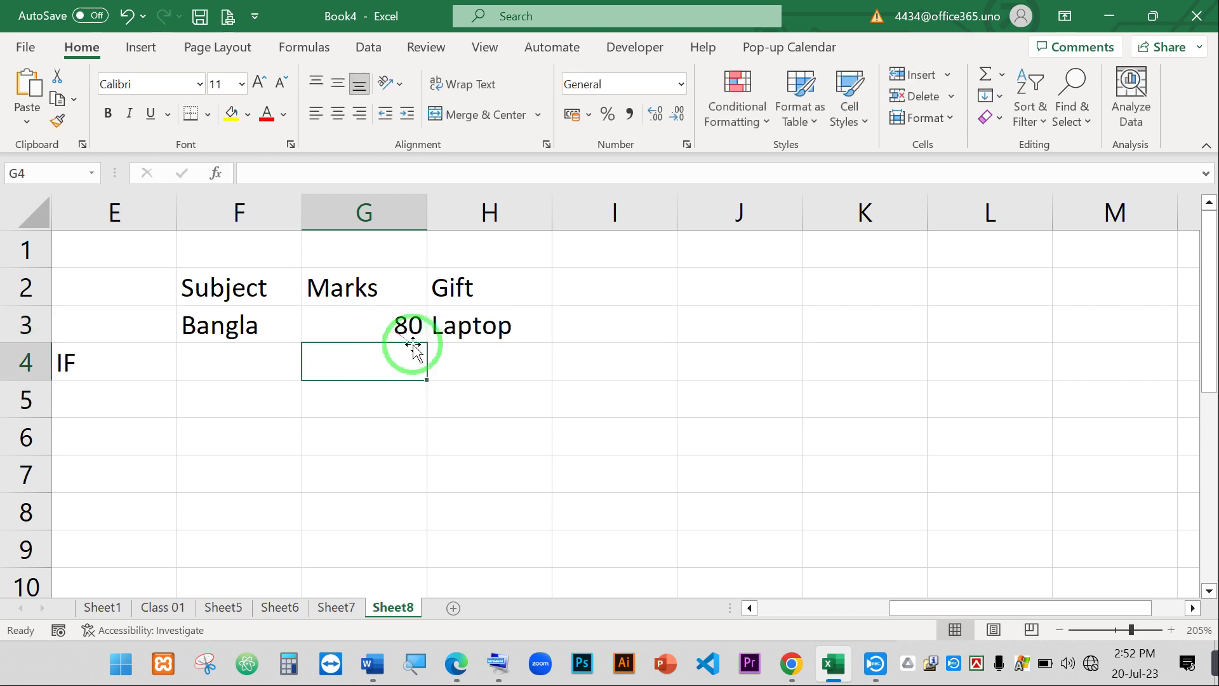
left_click(478, 331)
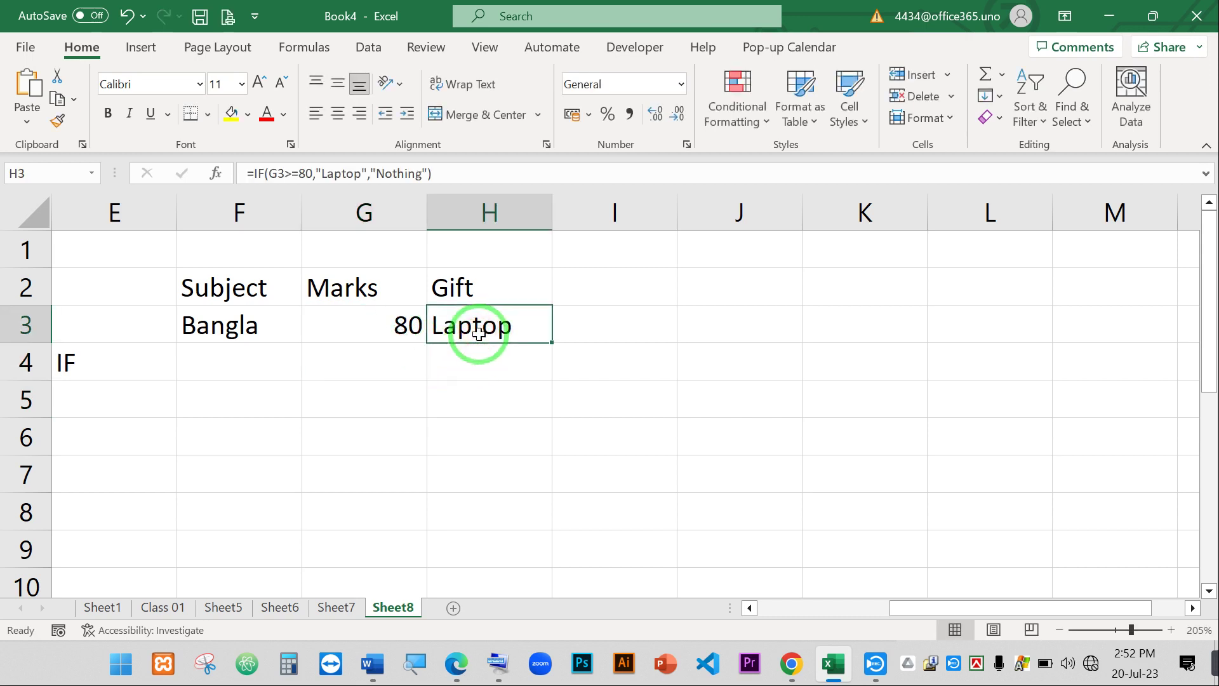
Edit H3's formula to =IF(G3>80,"Laptop","Nothing") by removing the = from >=.
double_click(478, 329)
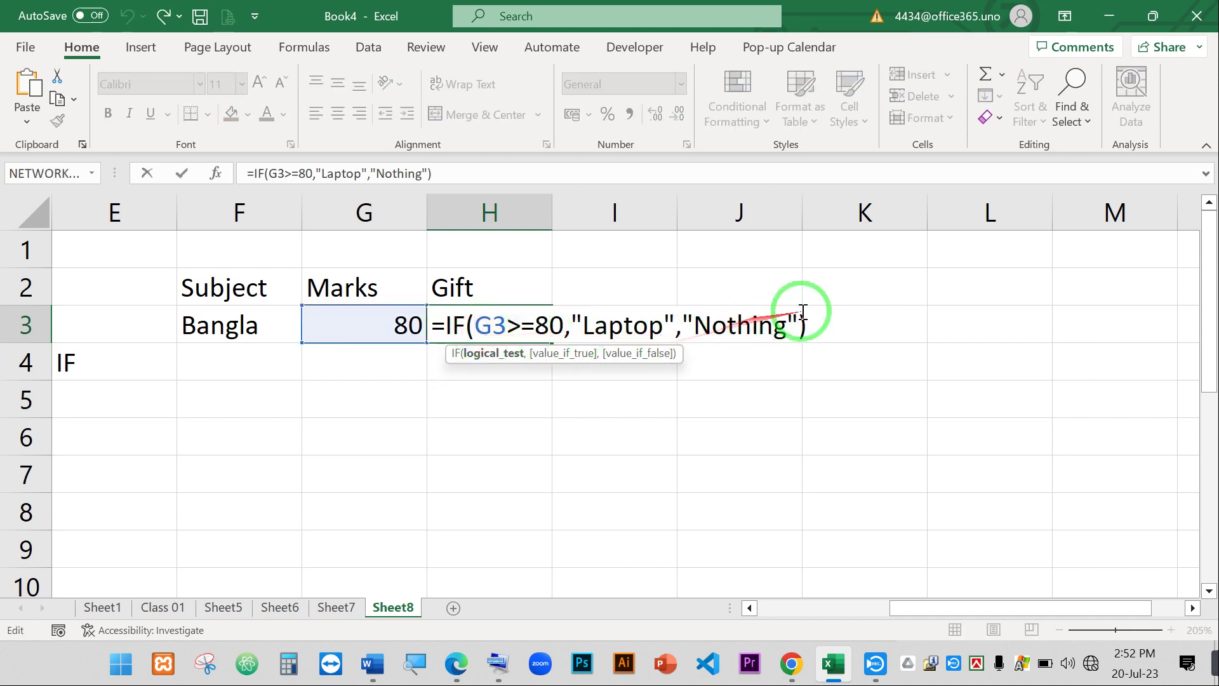
left_click_drag(810, 326, 430, 312)
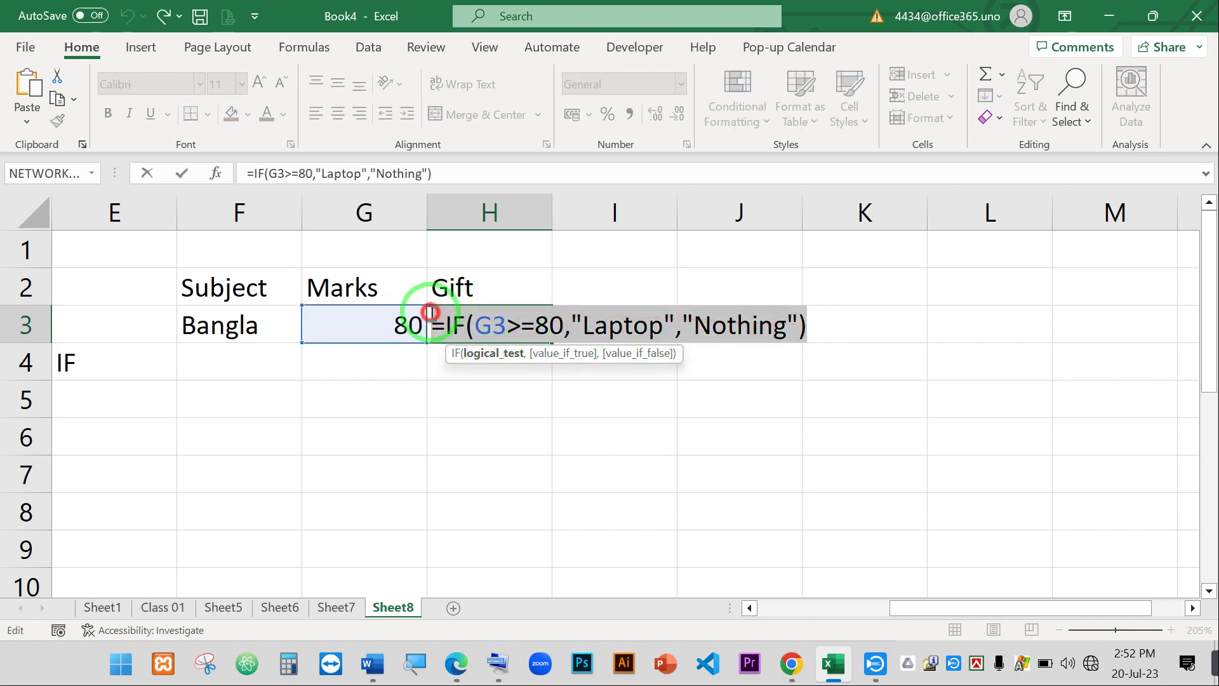
left_click(678, 315)
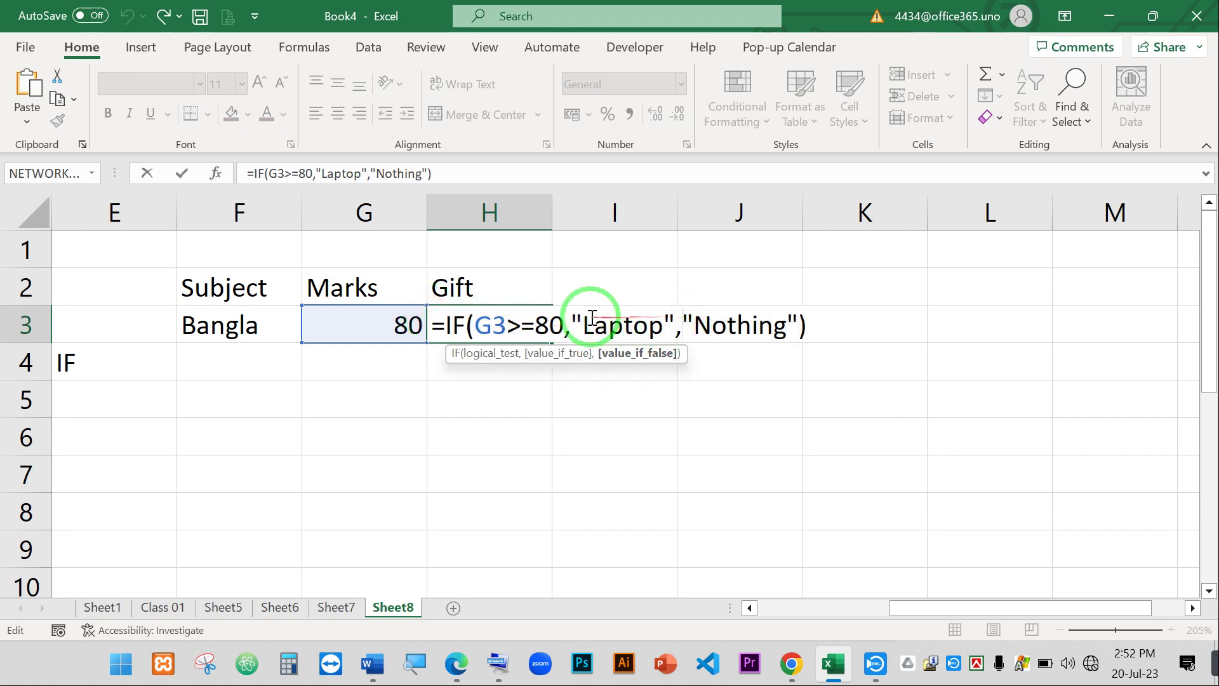
left_click(535, 324)
key("BackSpace")
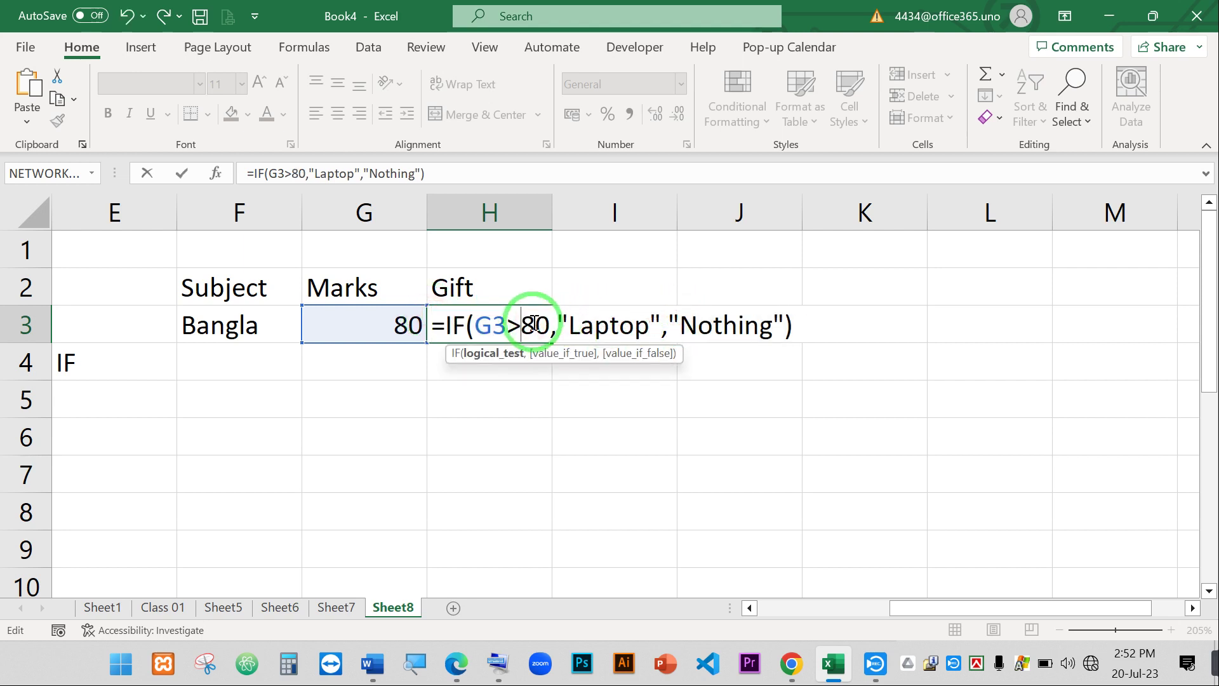
key("Return")
left_click(403, 322)
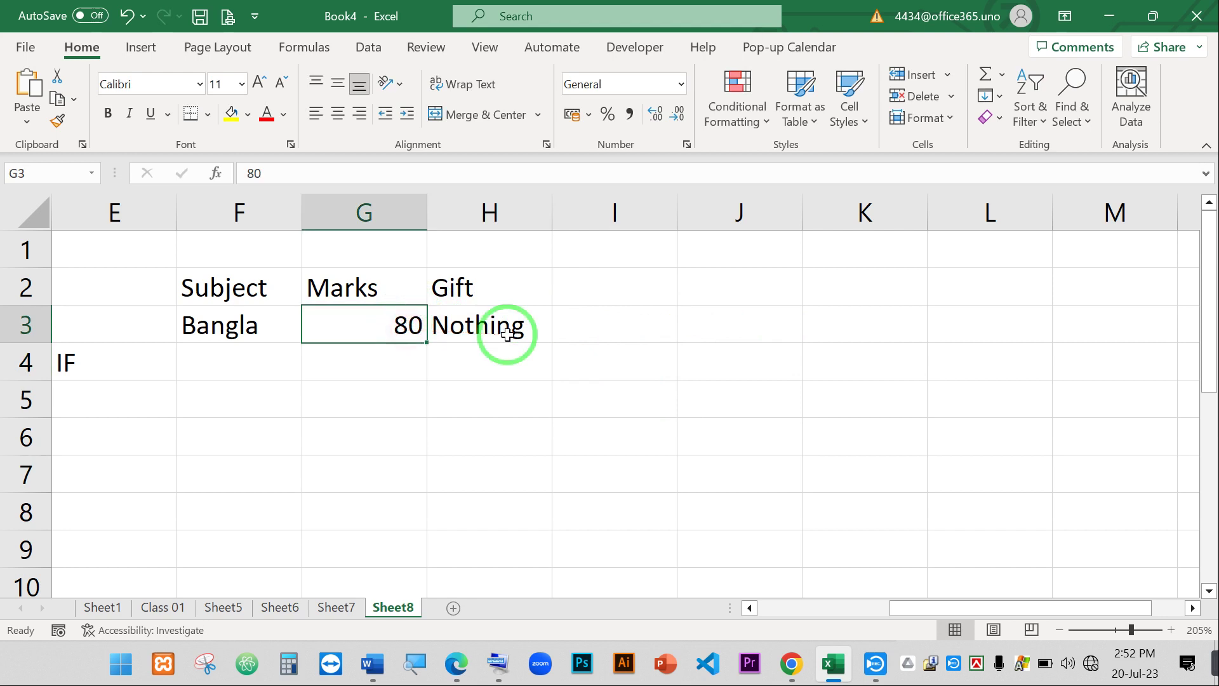
left_click(508, 335)
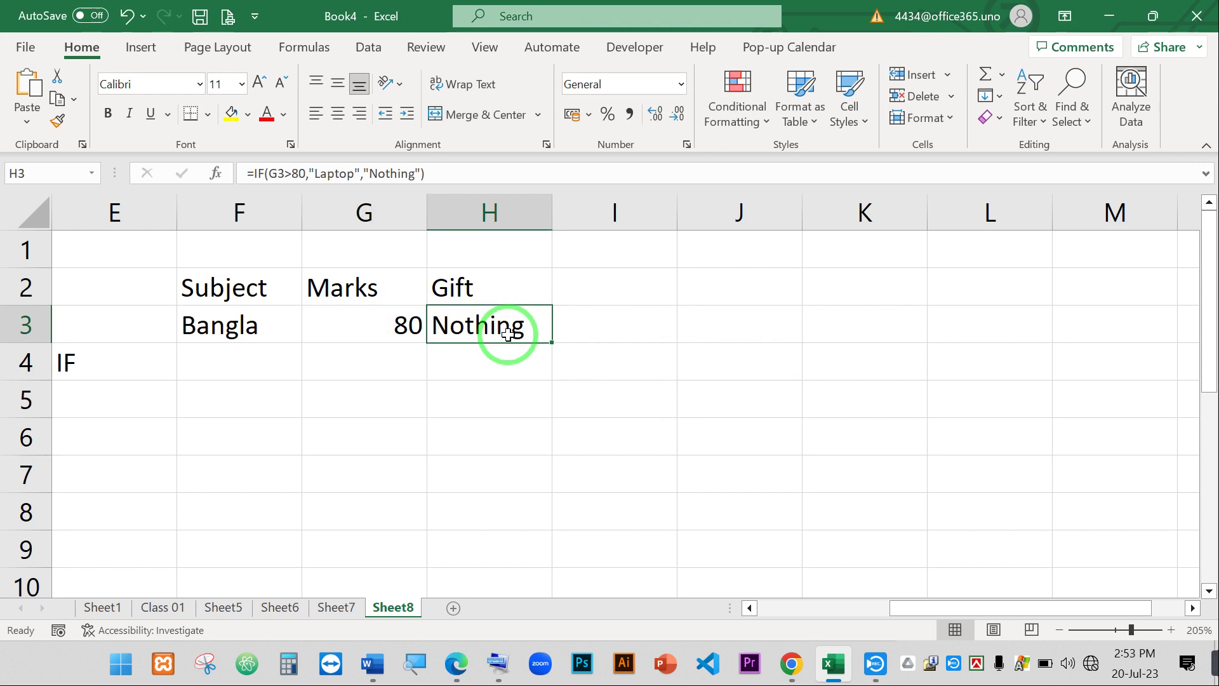
Change the Bangla mark in G3 from 80 to 81.
left_click(382, 331)
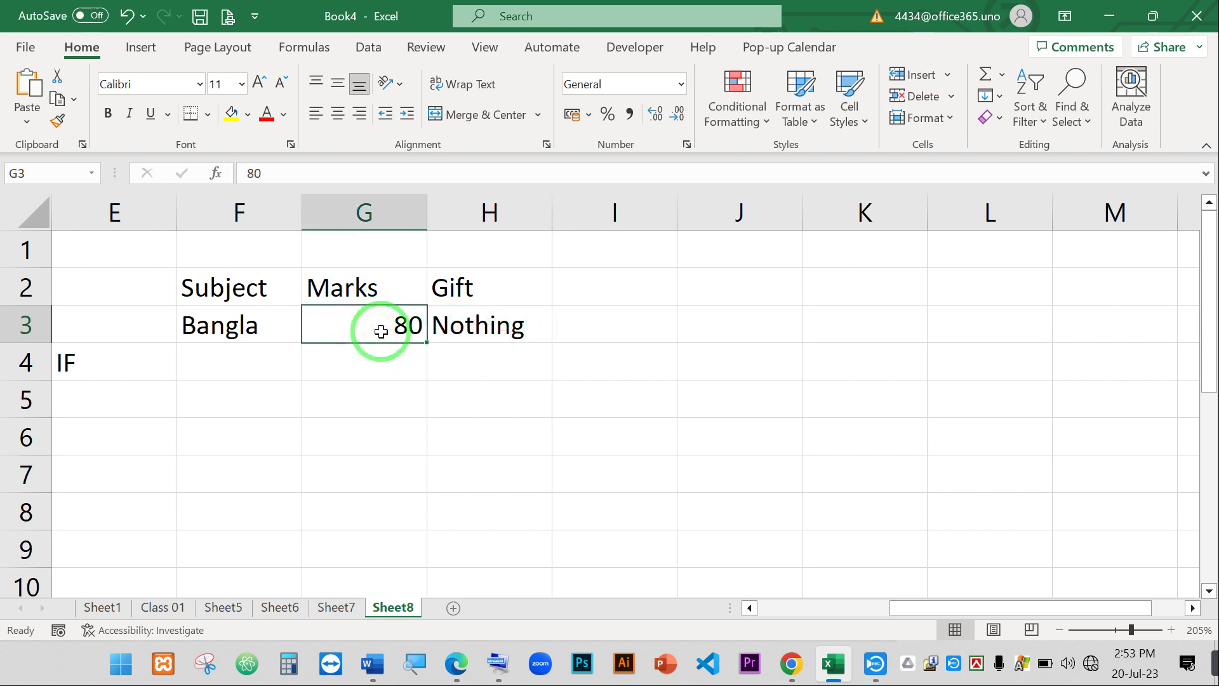
double_click(381, 331)
key("BackSpace")
type("1")
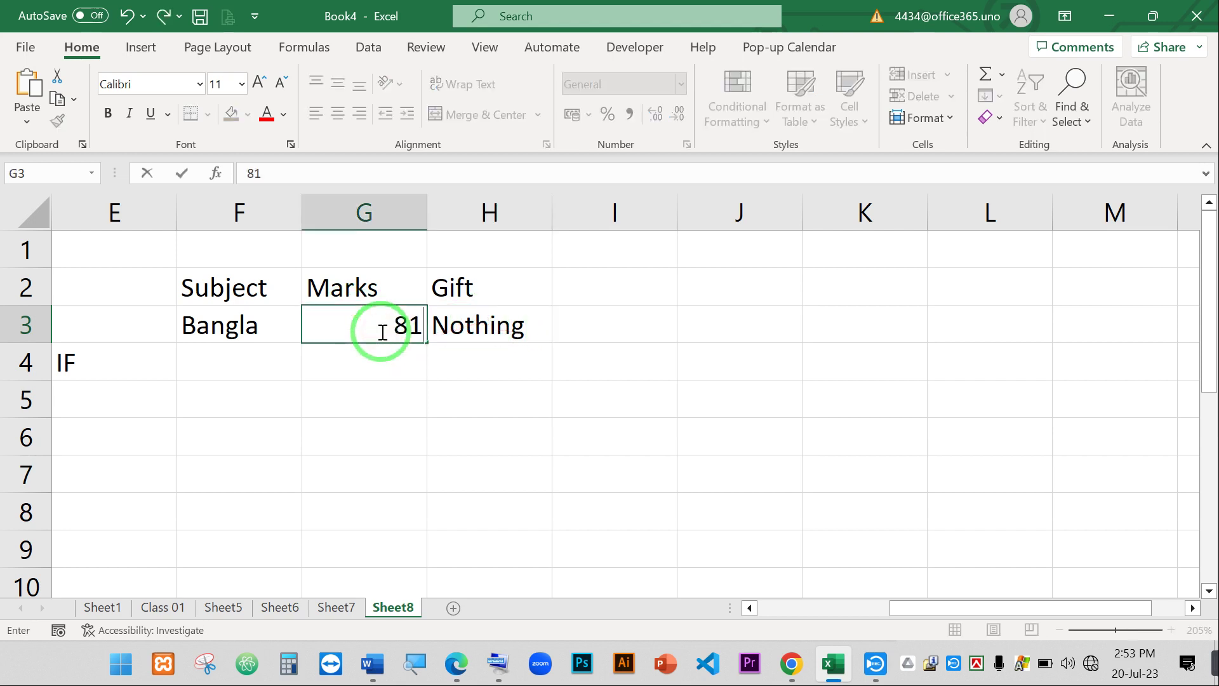
key("Return")
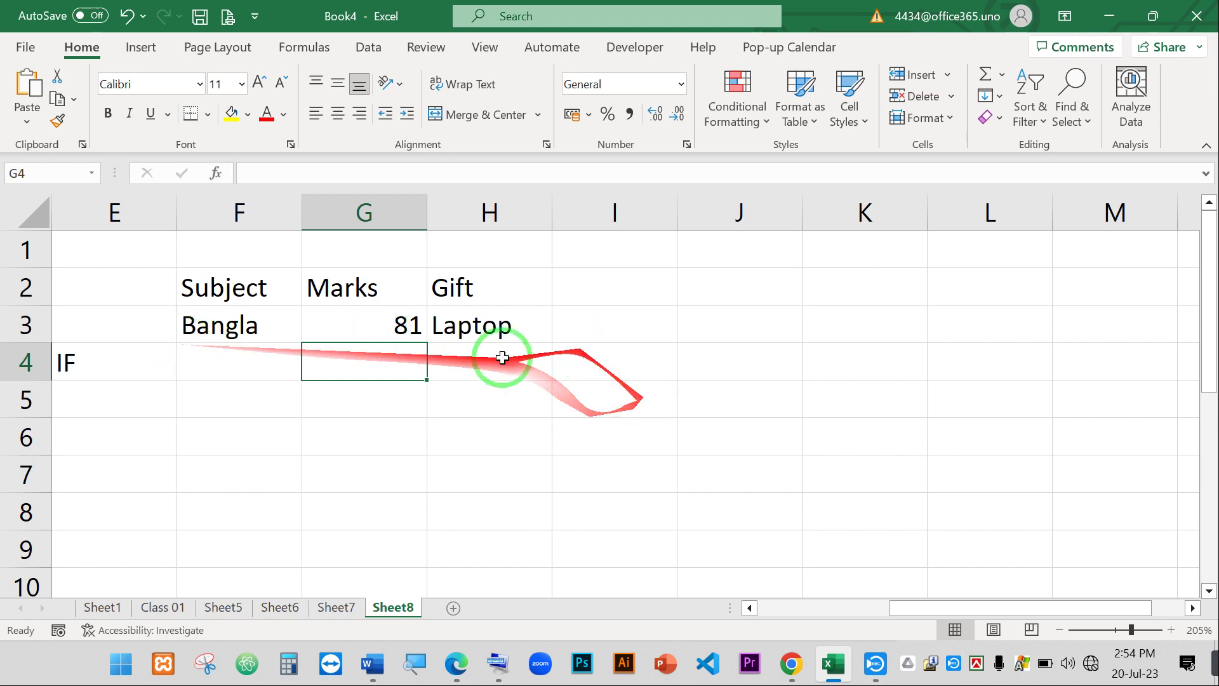
Replace the > operator with <= in H3's formula so it tests G3<=80.
double_click(499, 343)
left_click_drag(521, 325, 507, 325)
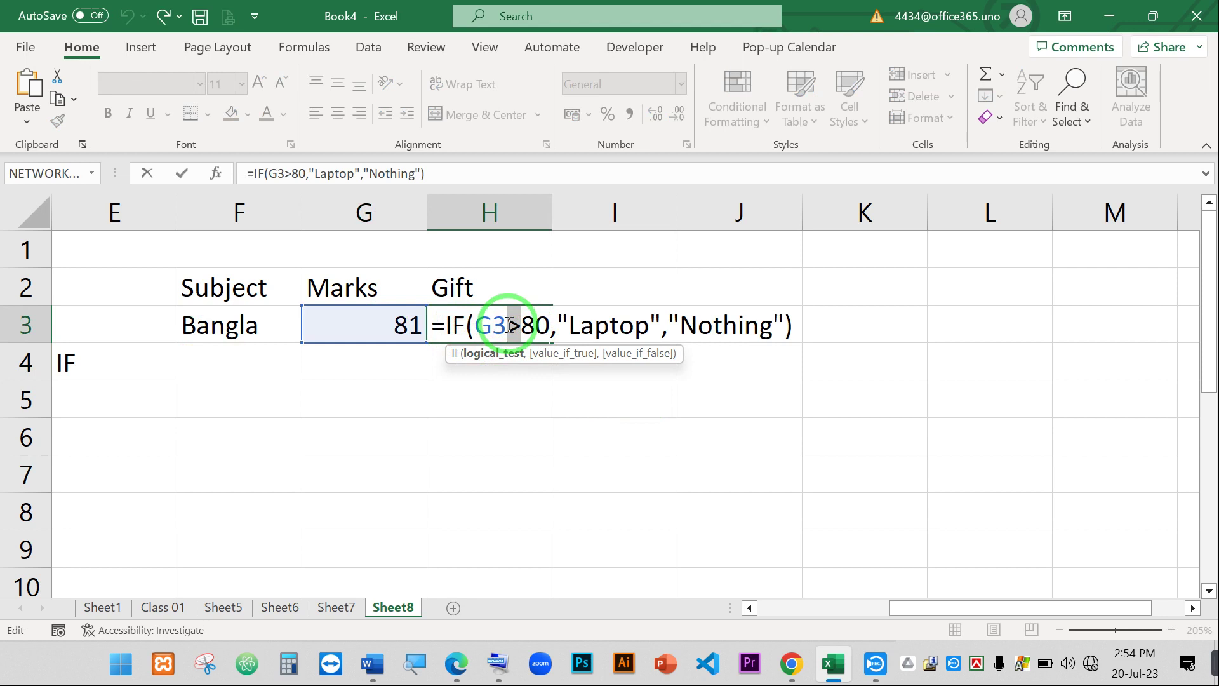
type("<=")
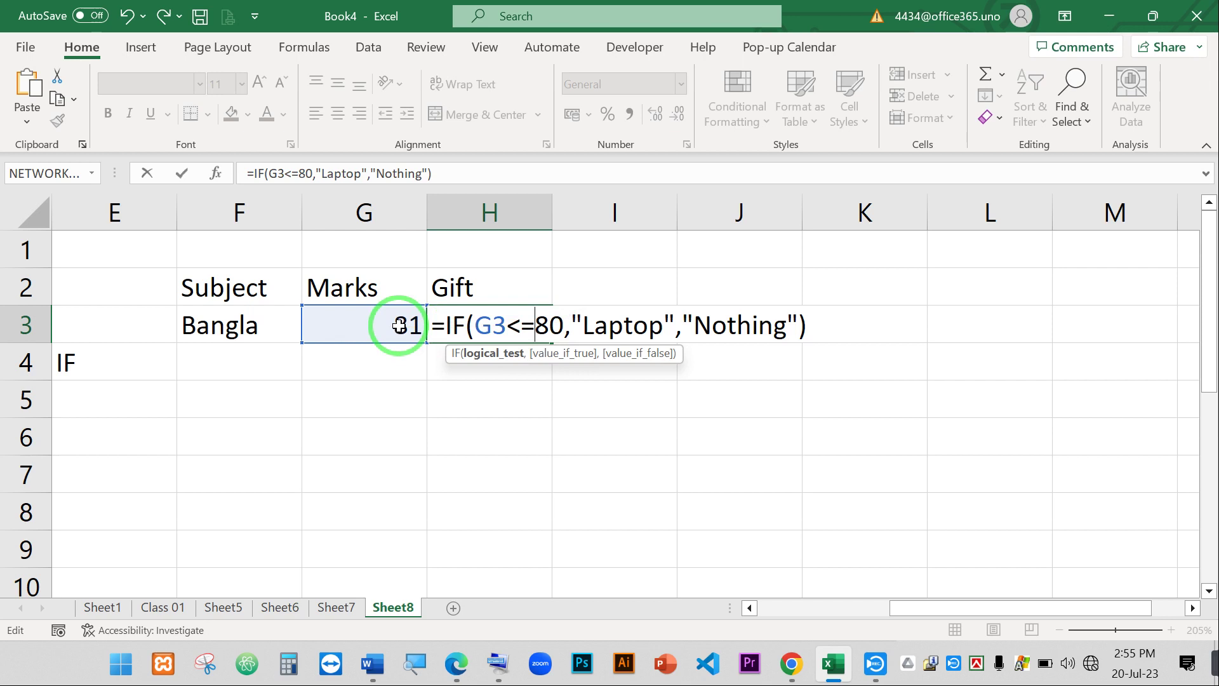
key("Return")
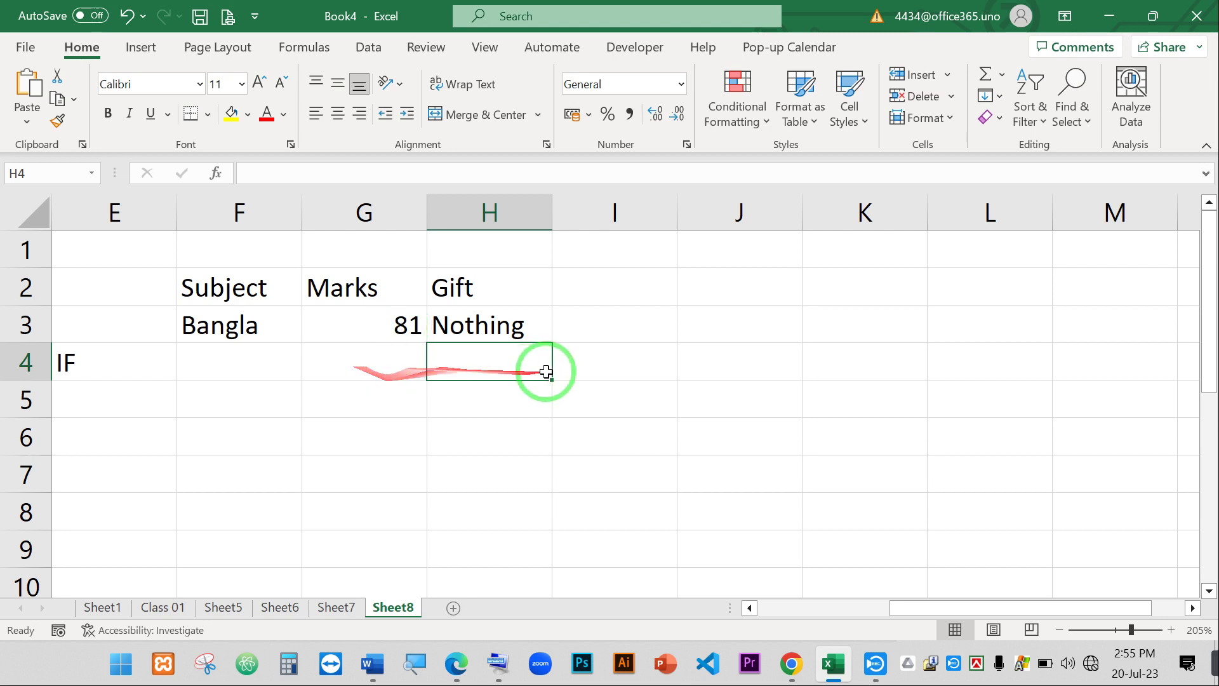
double_click(507, 332)
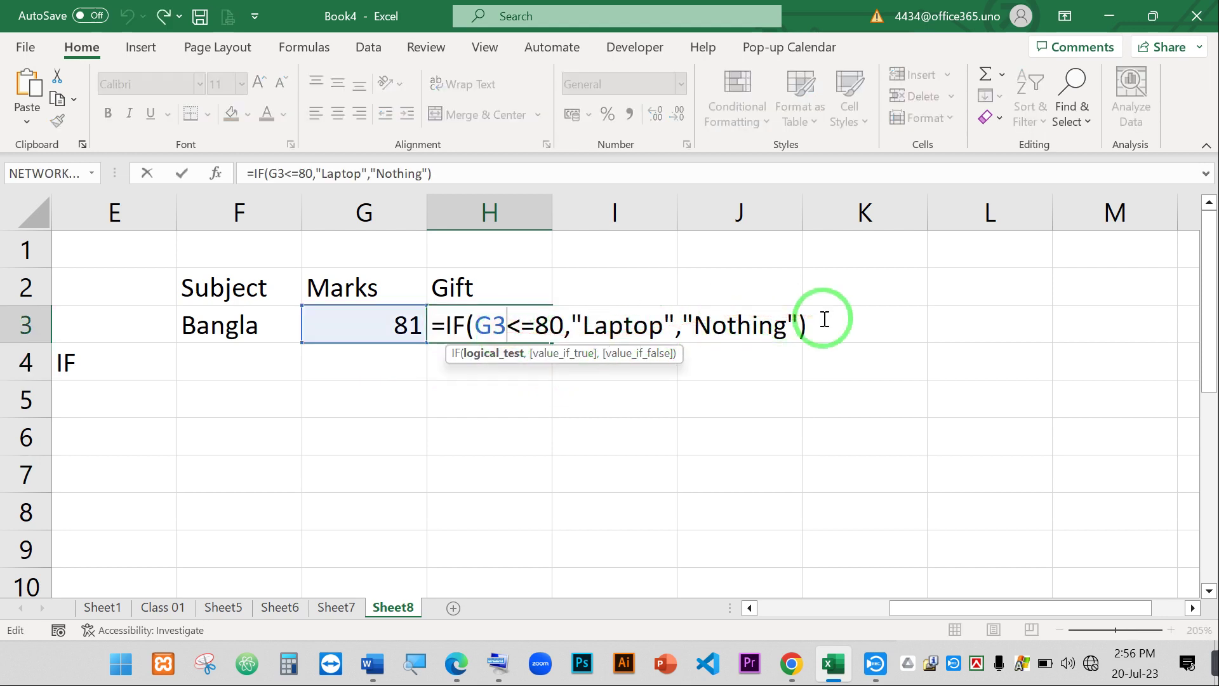
key("Return")
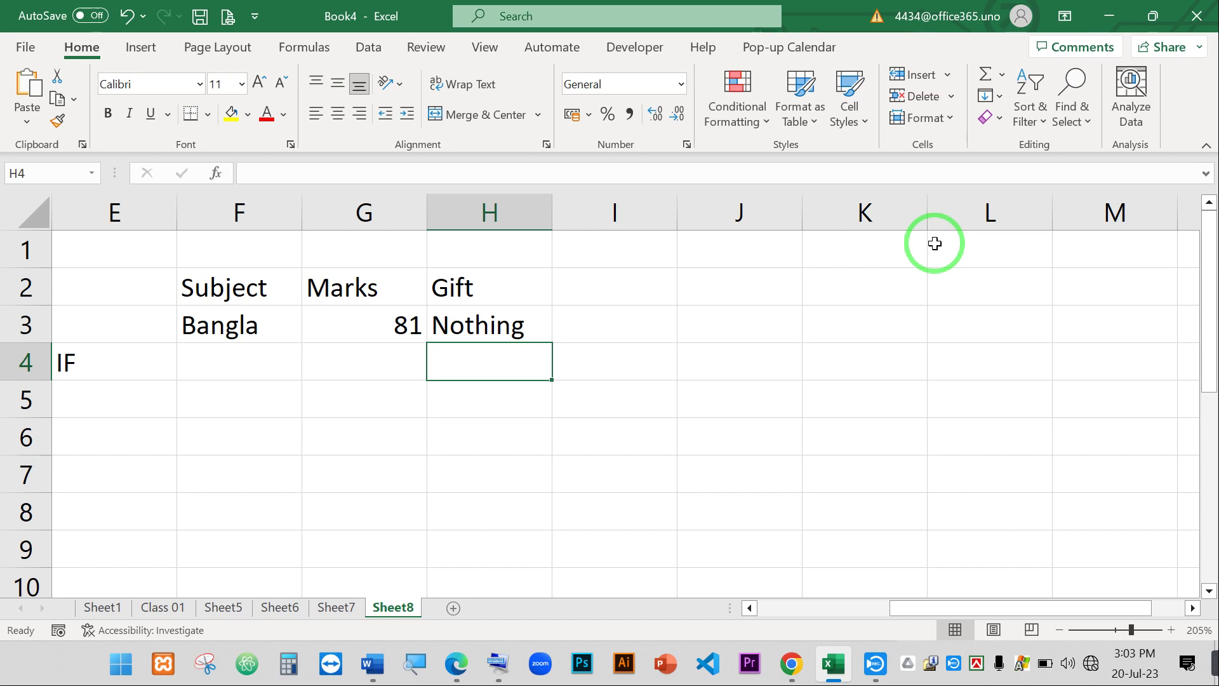
mouse_move(823, 675)
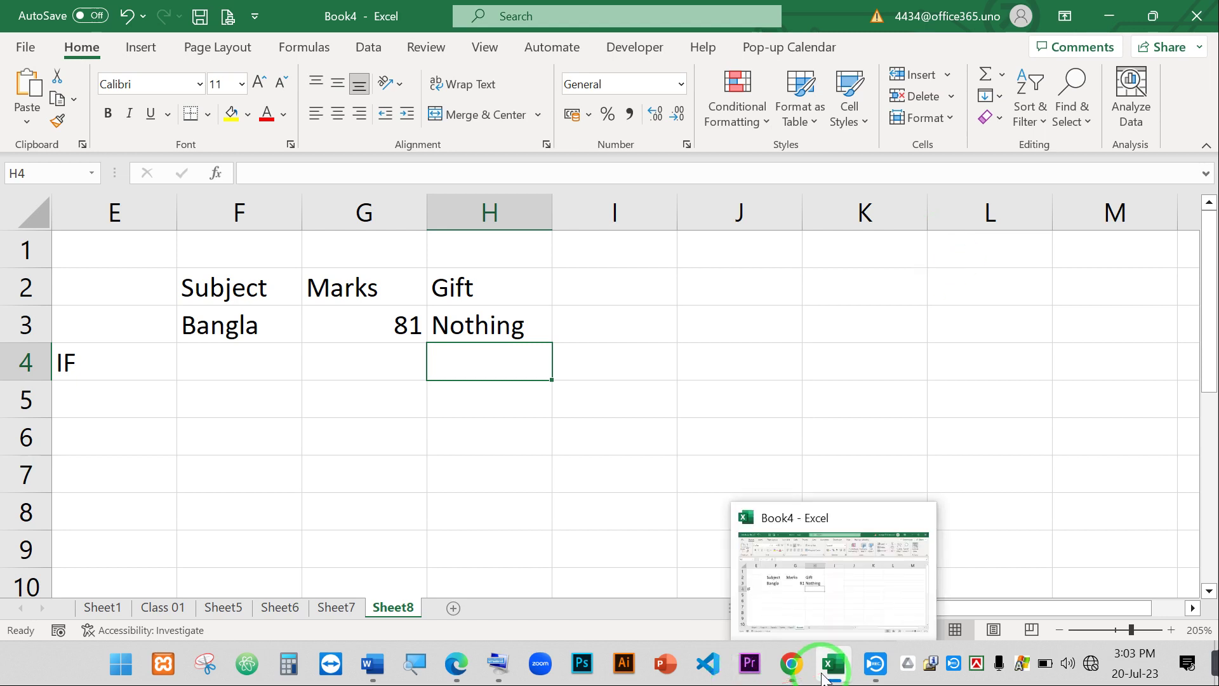
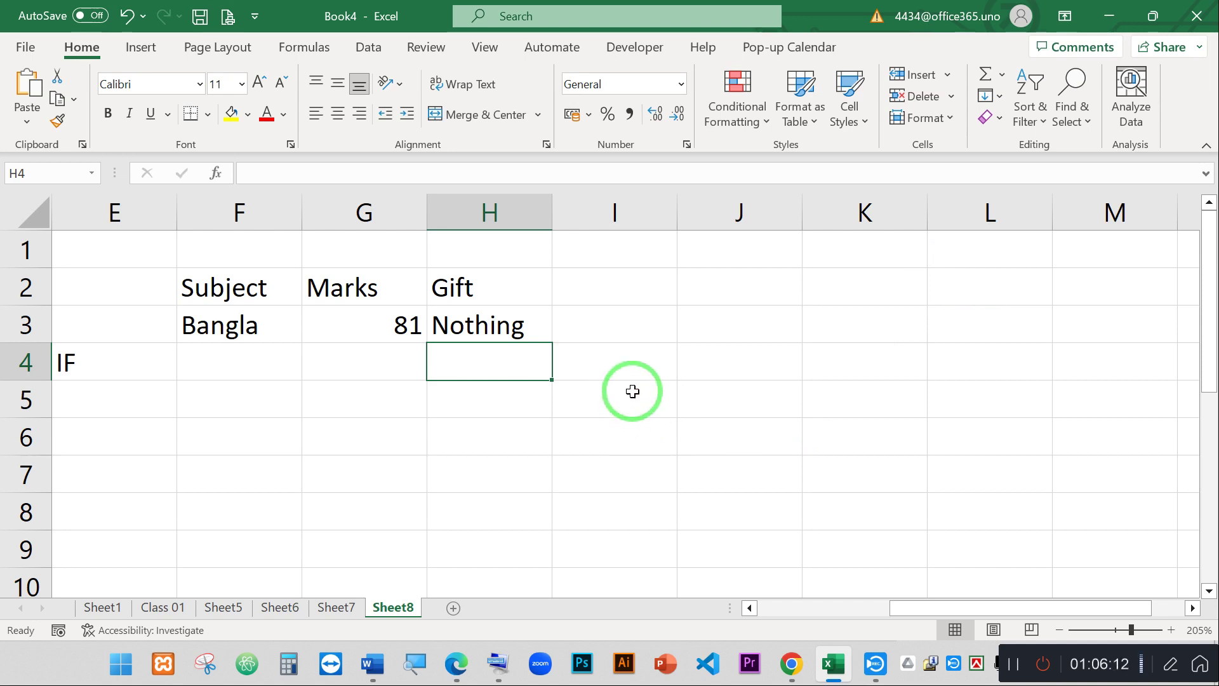
Pause the screen recording and review the existing IF formula in H3.
left_click(619, 357)
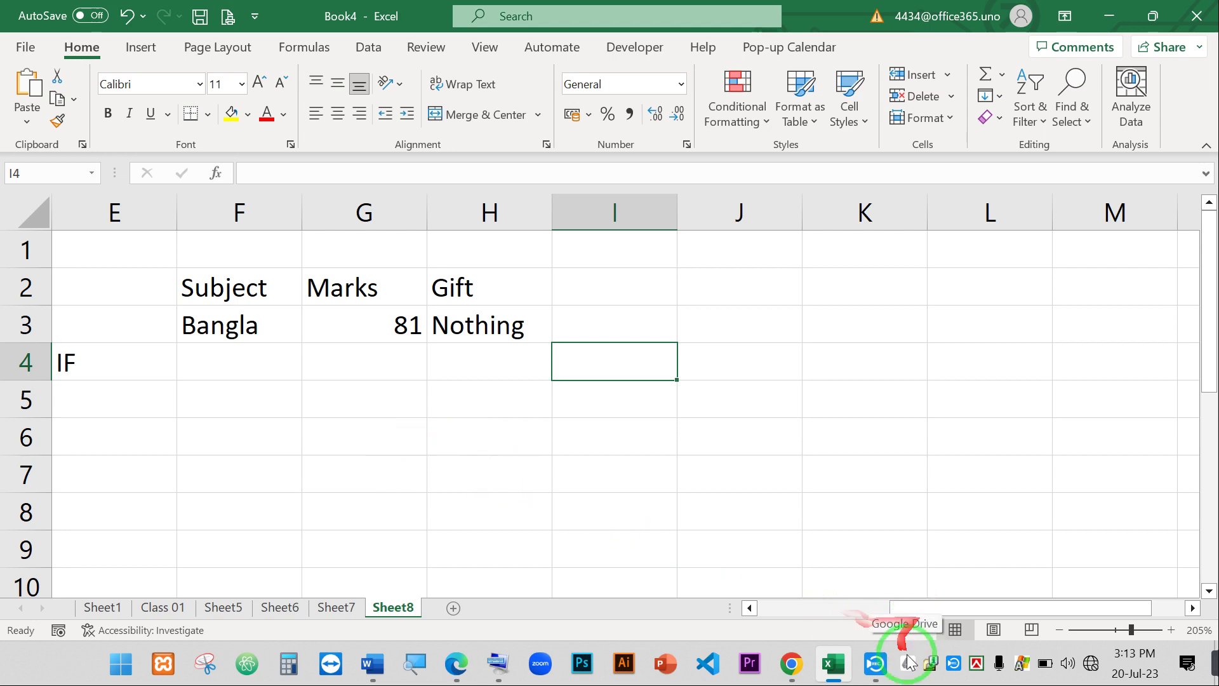
left_click(877, 663)
left_click(939, 411)
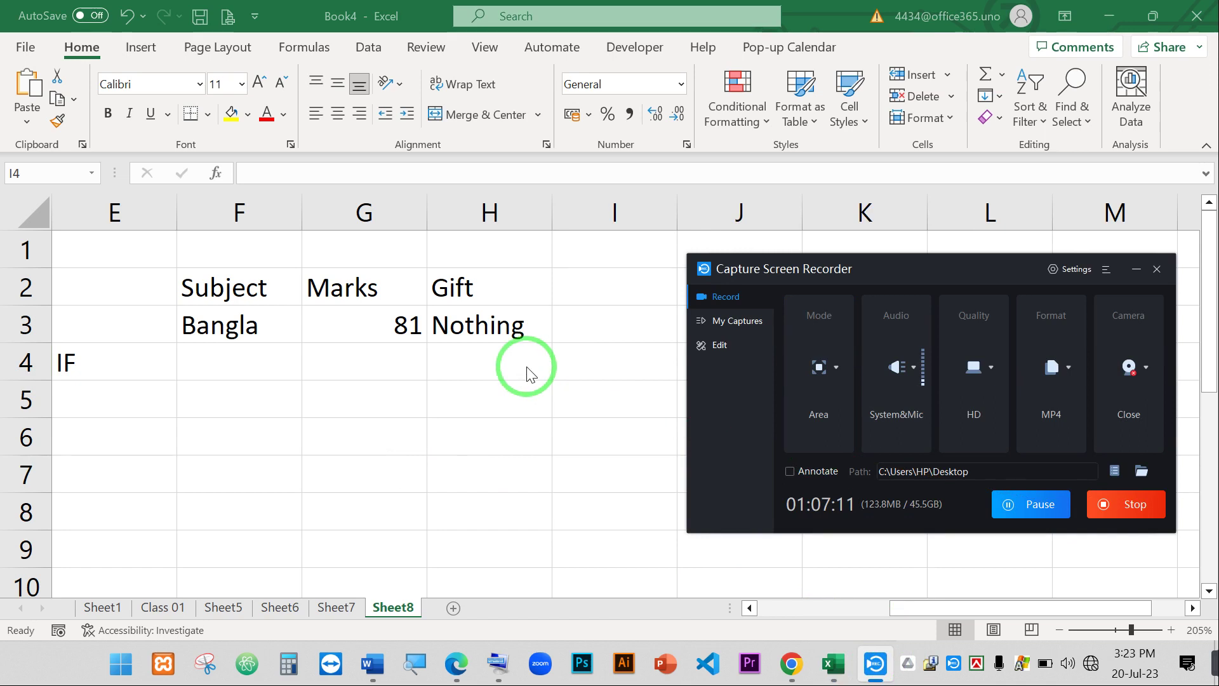
left_click(1105, 271)
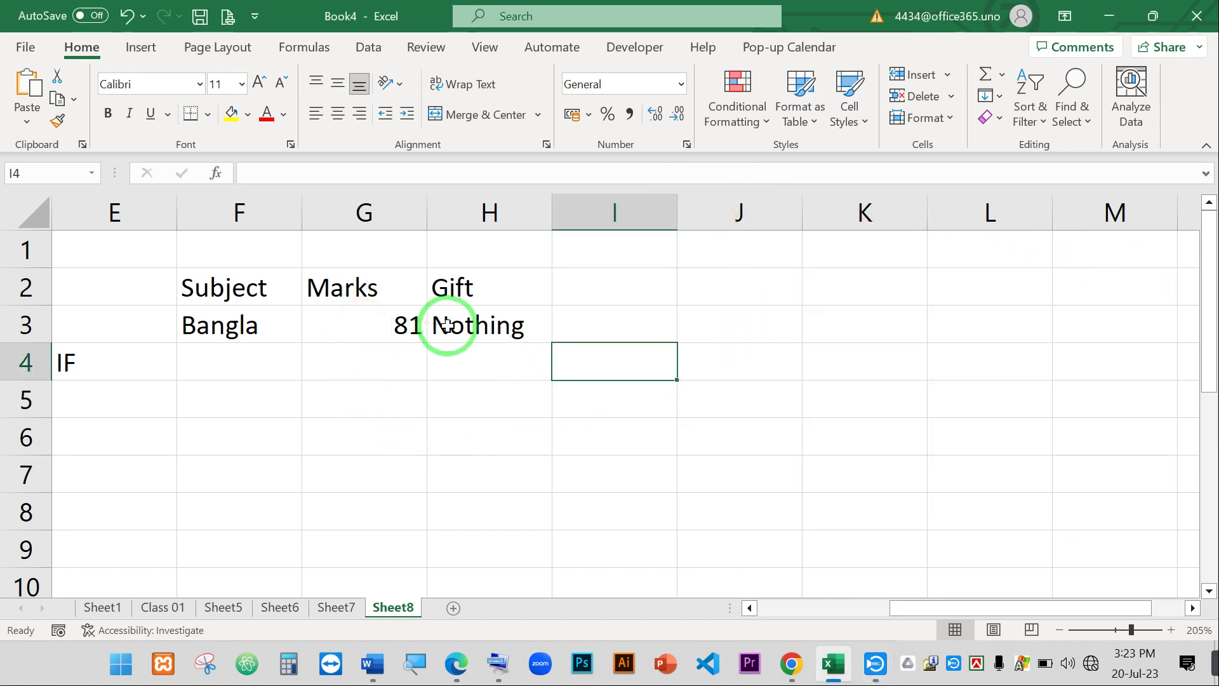
left_click(447, 326)
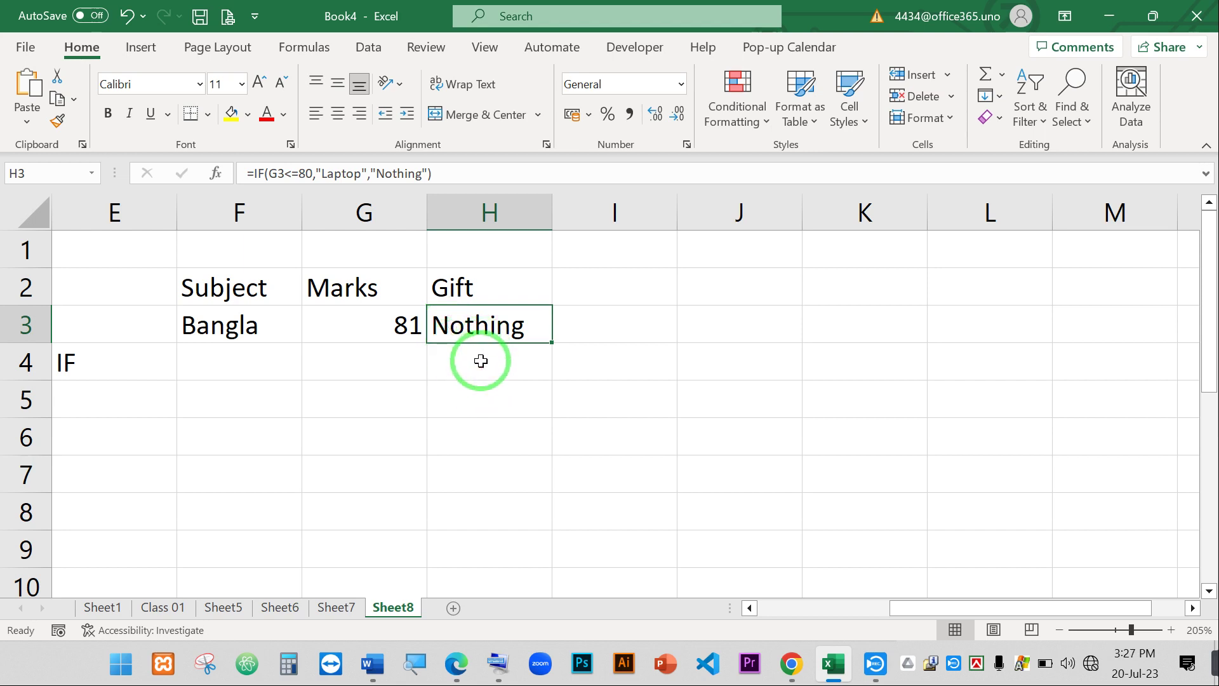
Enter English in F4 as the second subject, leaving its Marks and Gift cells empty.
left_click(481, 361)
left_click(259, 370)
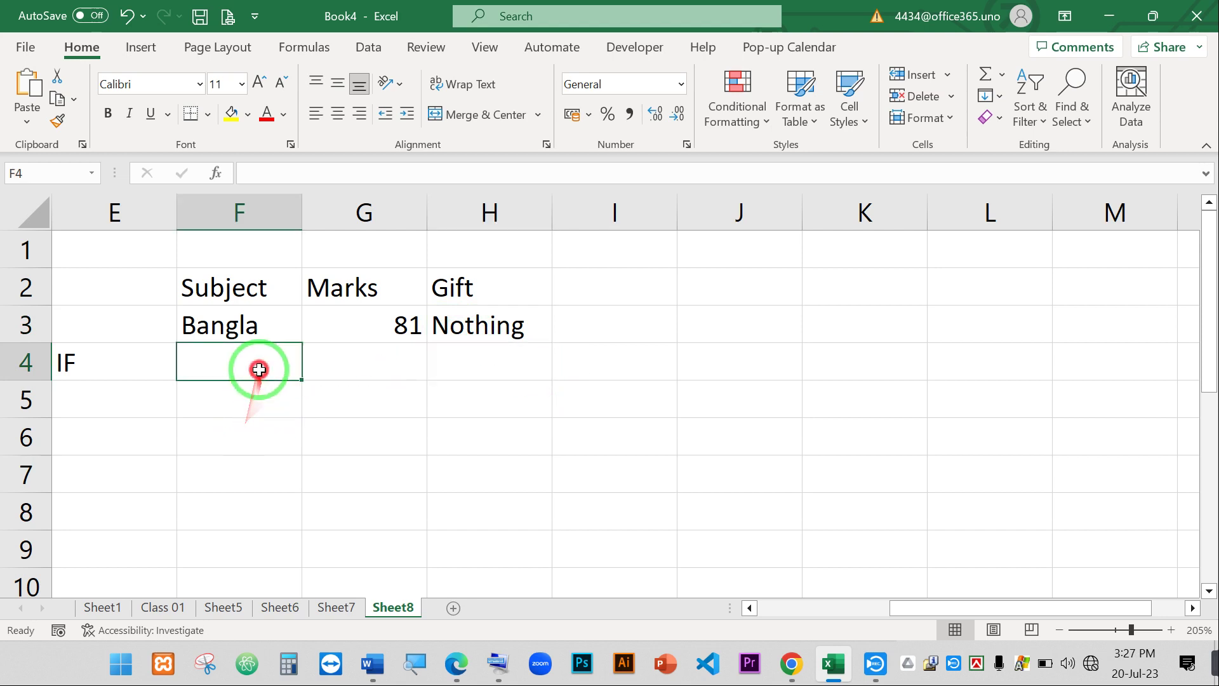
type("English")
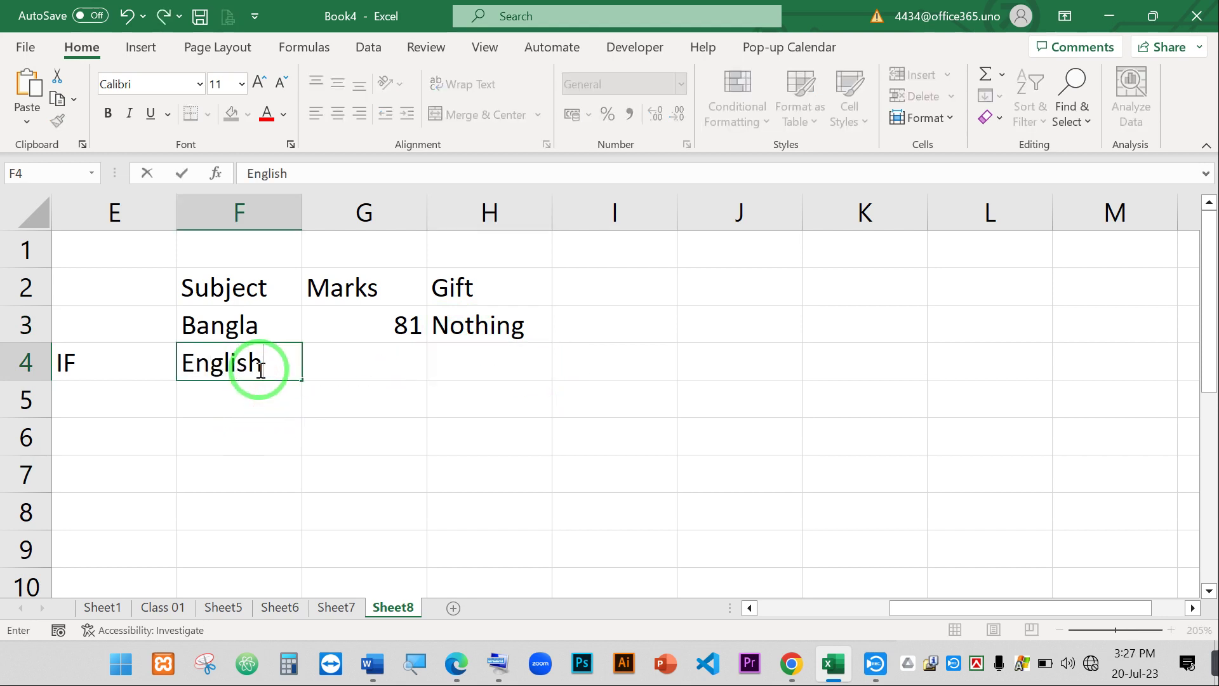
key("Tab")
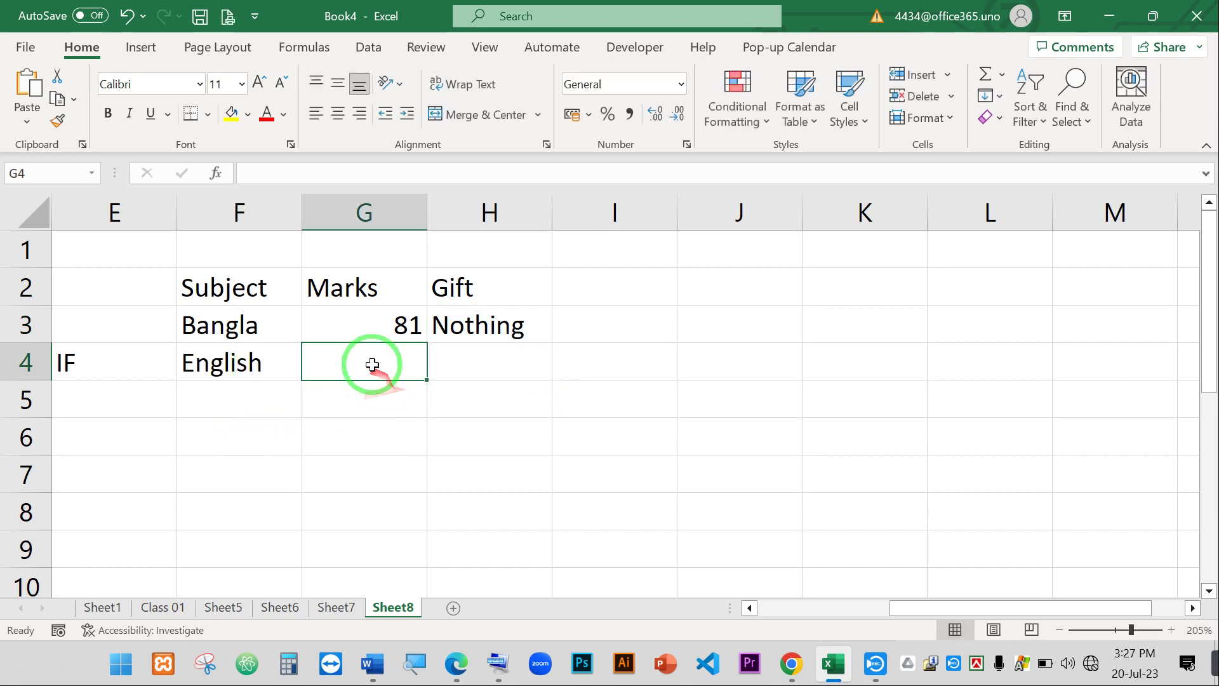
left_click(343, 349)
left_click(373, 354)
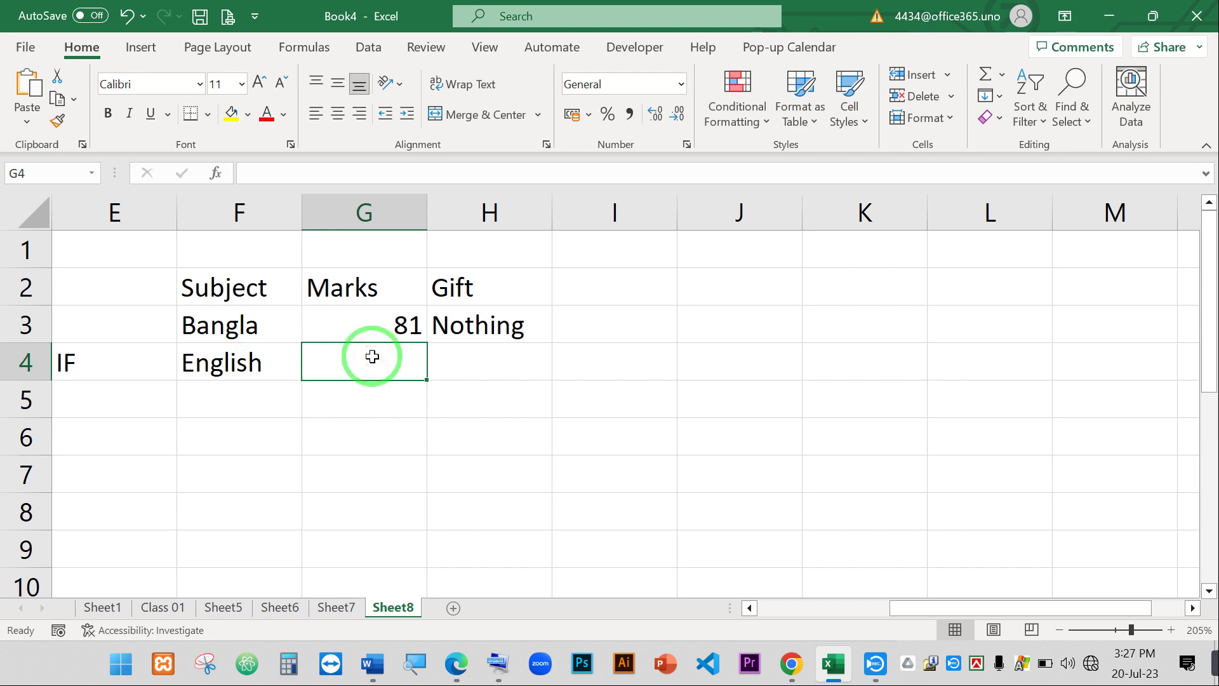
left_click(219, 363)
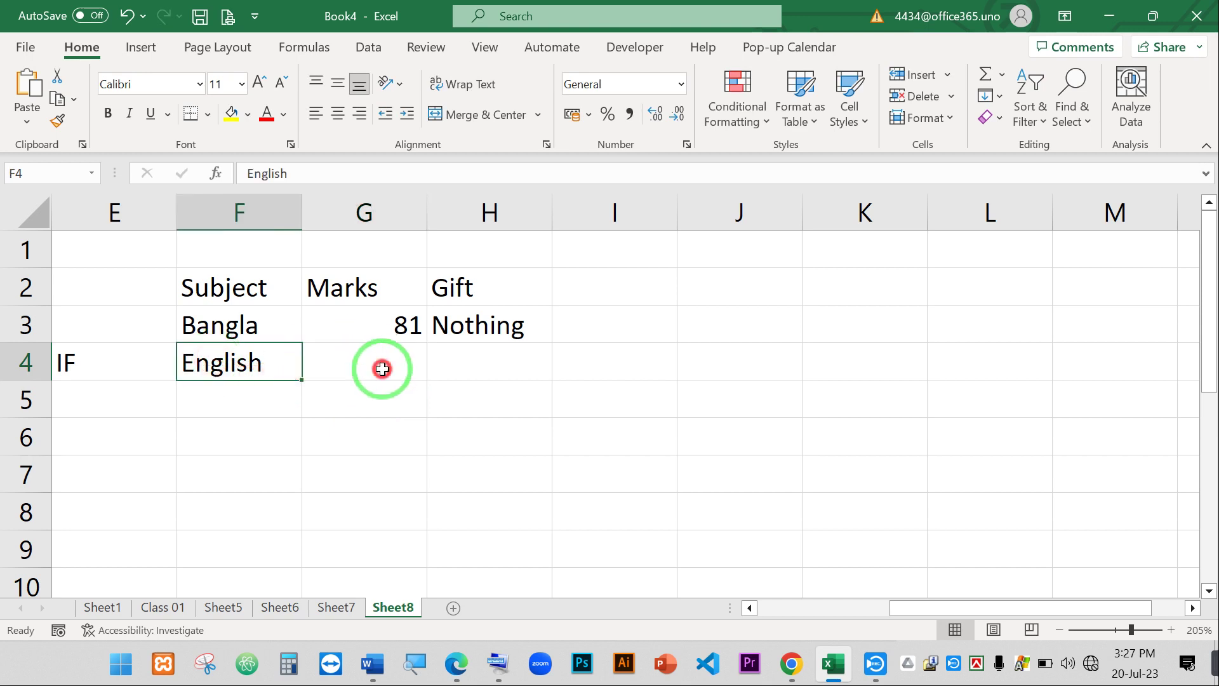
left_click(383, 368)
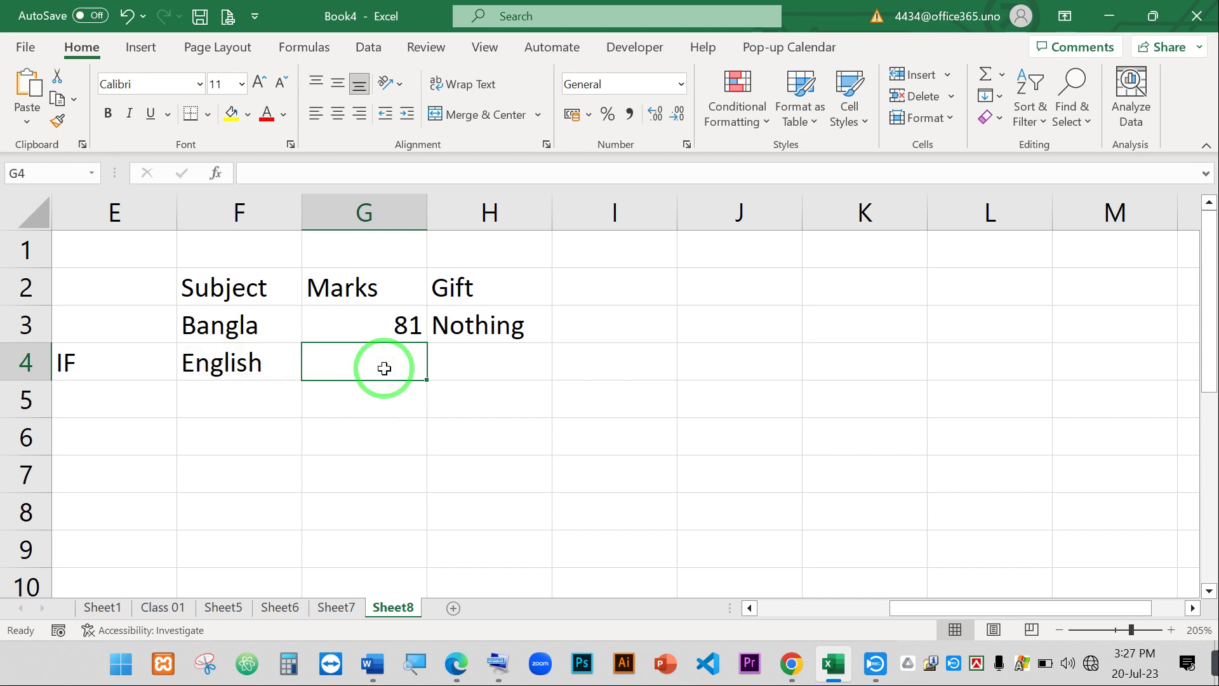
left_click(479, 350)
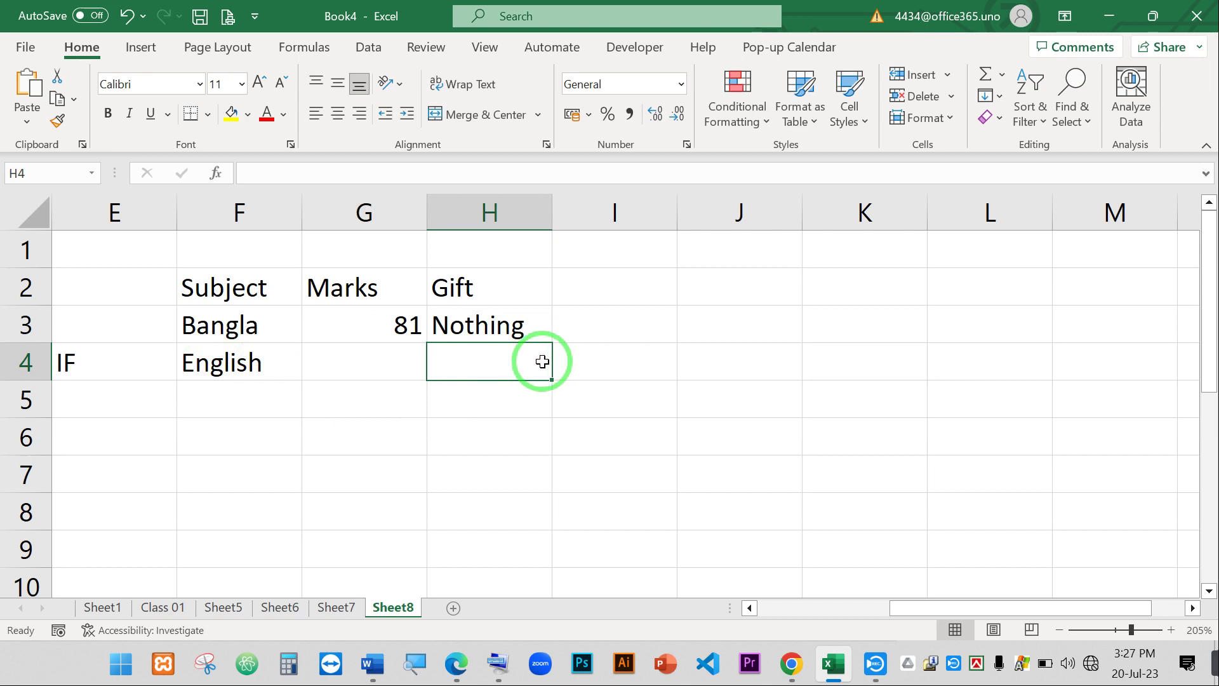
Start H4's formula with =IF(G4>69,"Desktop" as the outer condition.
type("=IF(")
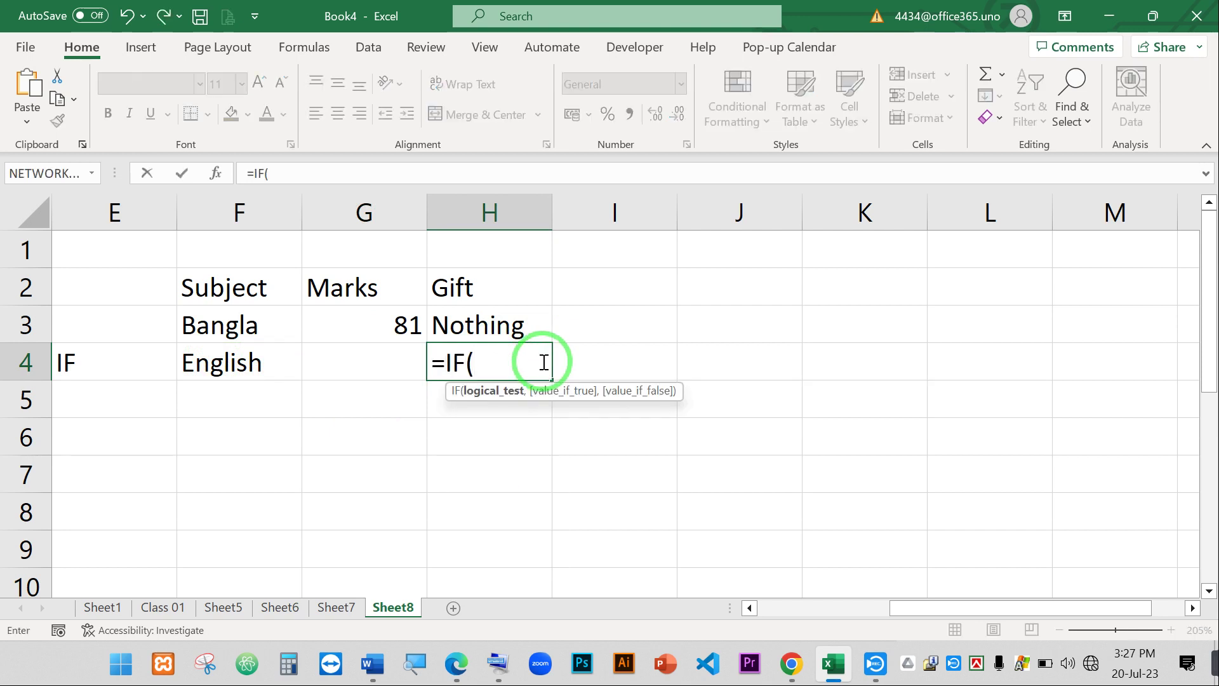
left_click(380, 362)
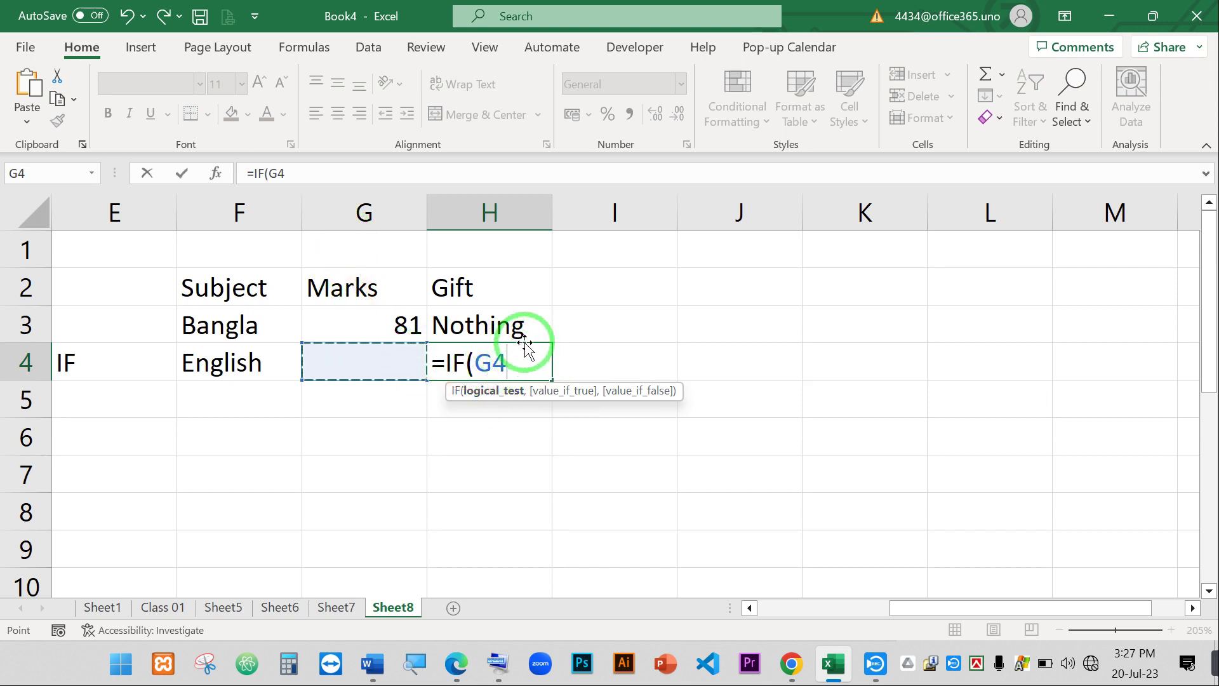
type(">")
type("70")
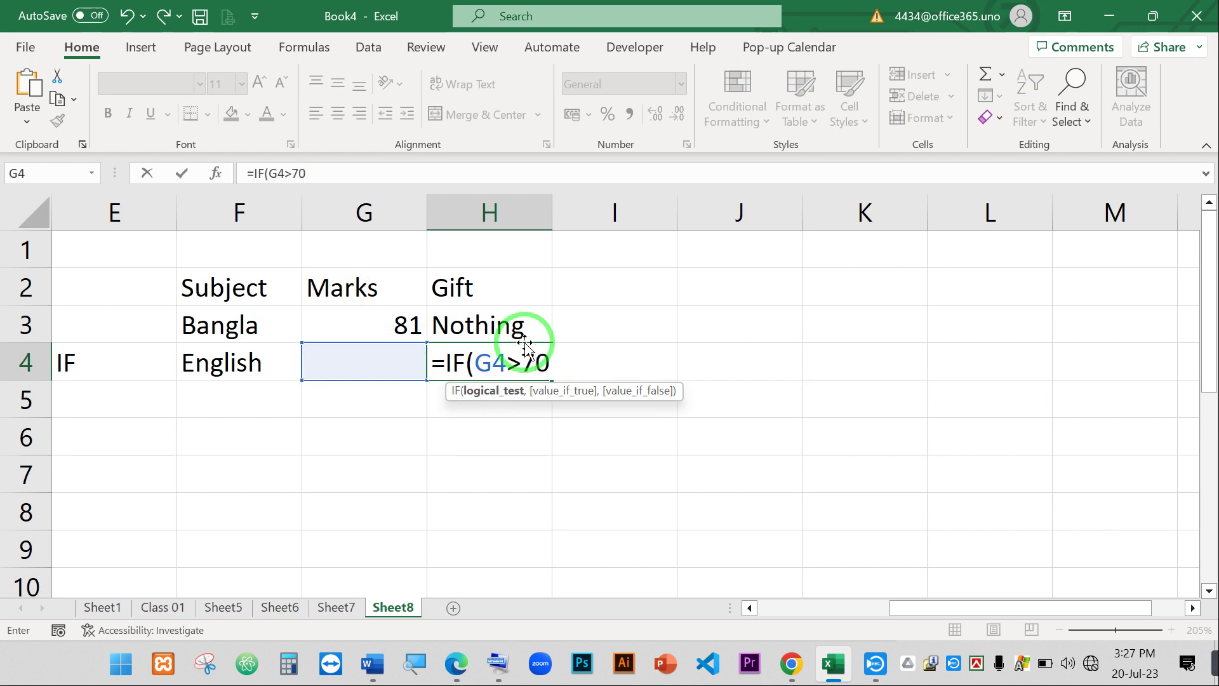
key("BackSpace")
key("BackSpace")
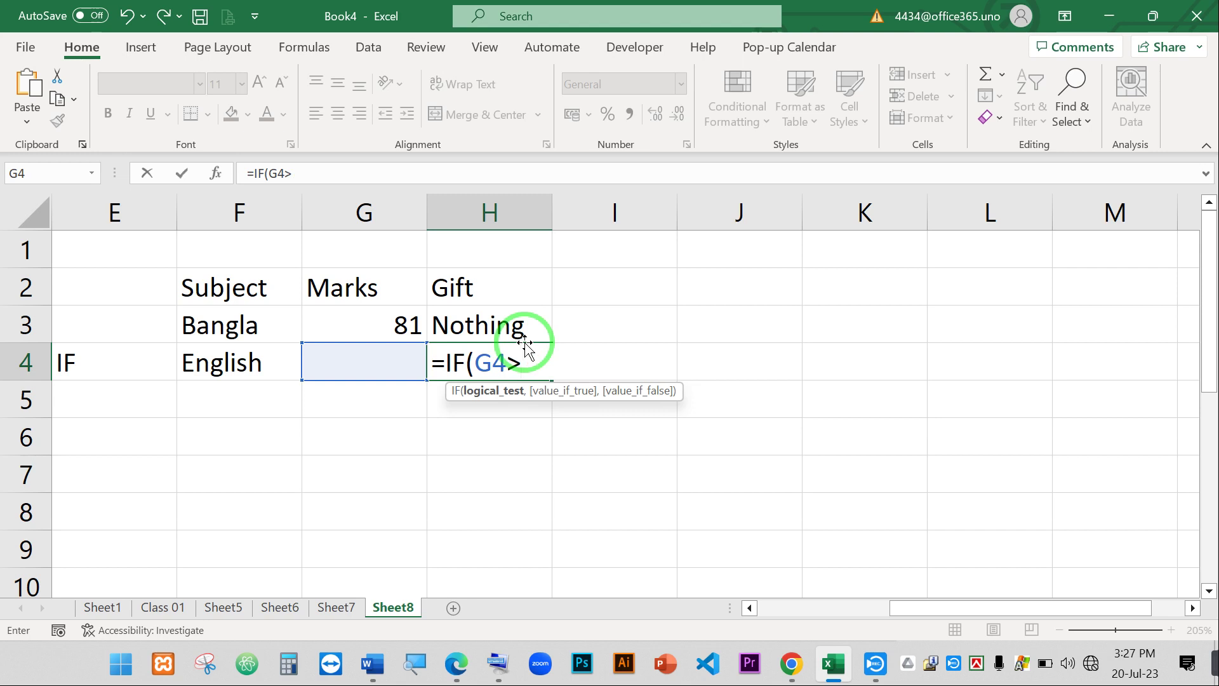
type("69")
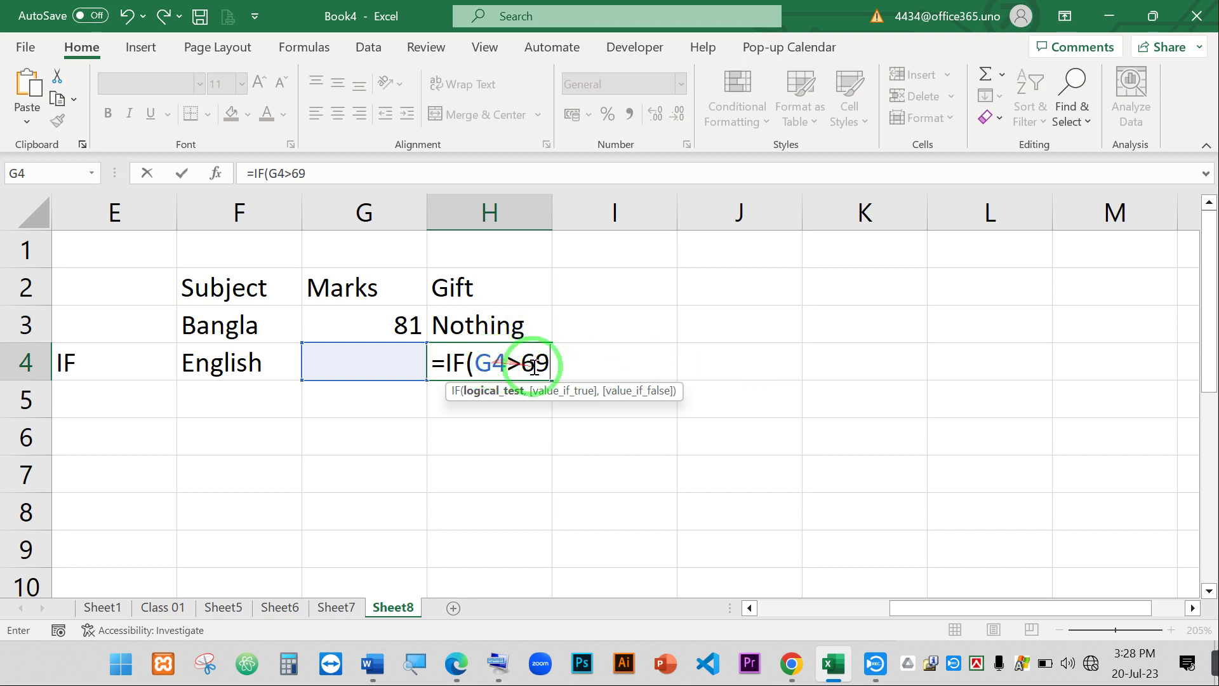
left_click(521, 362)
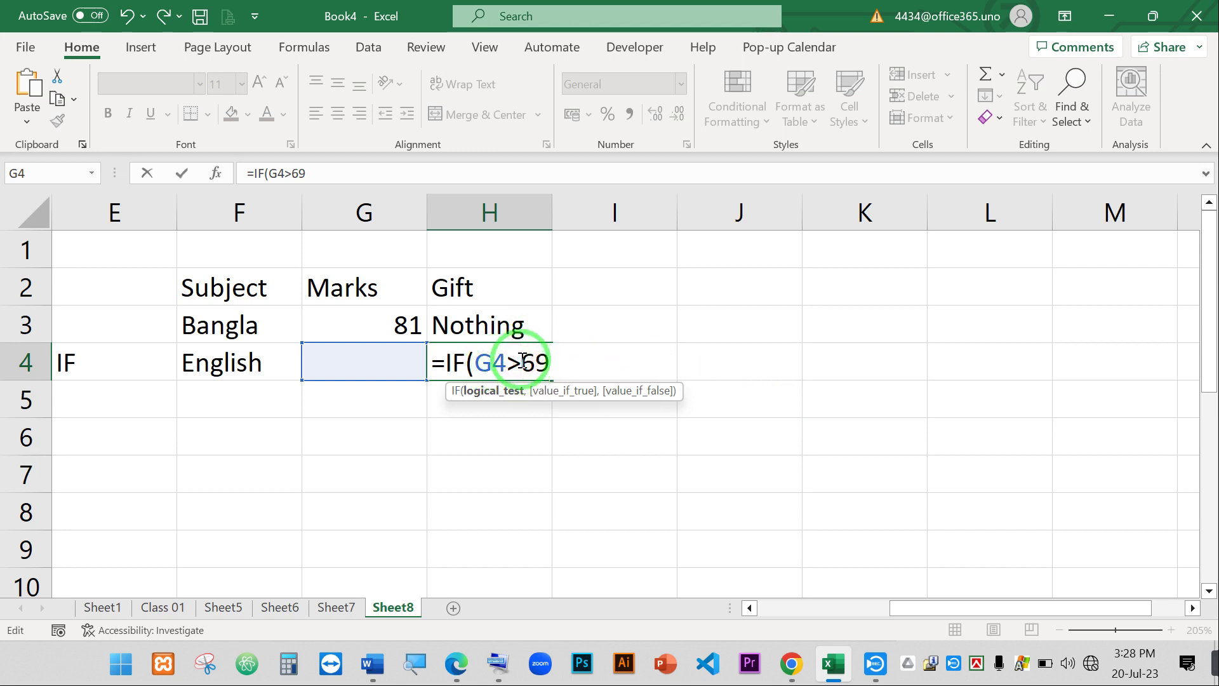
left_click(575, 359)
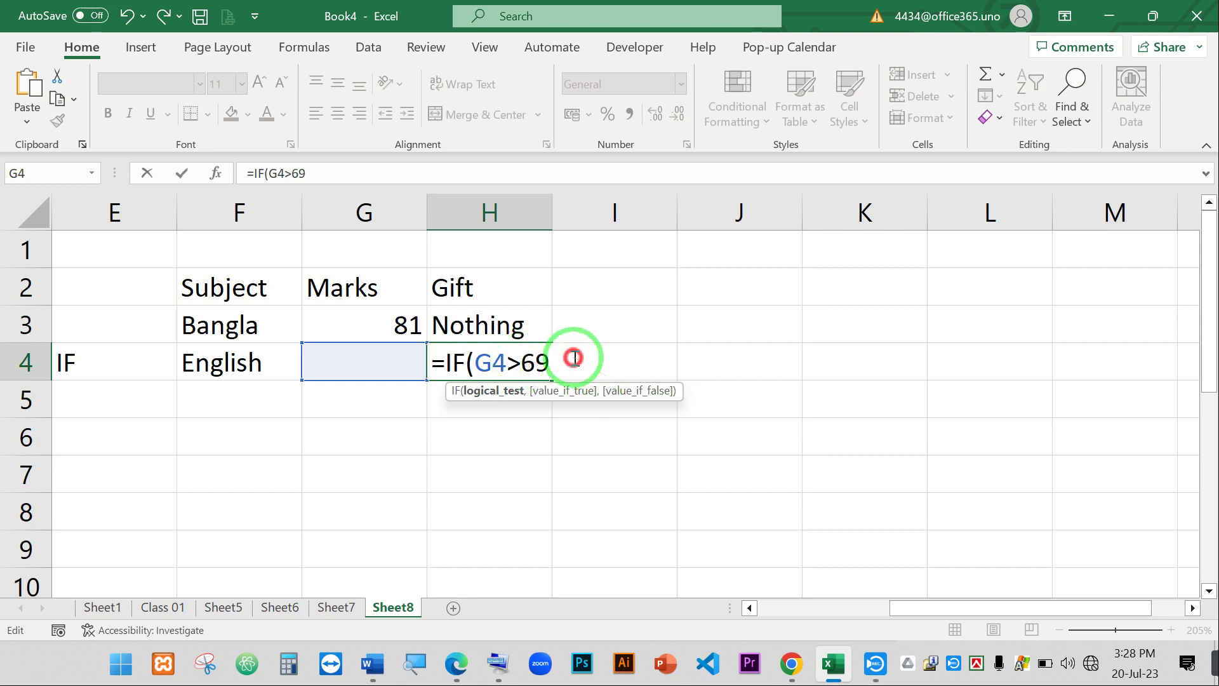
left_click(620, 357)
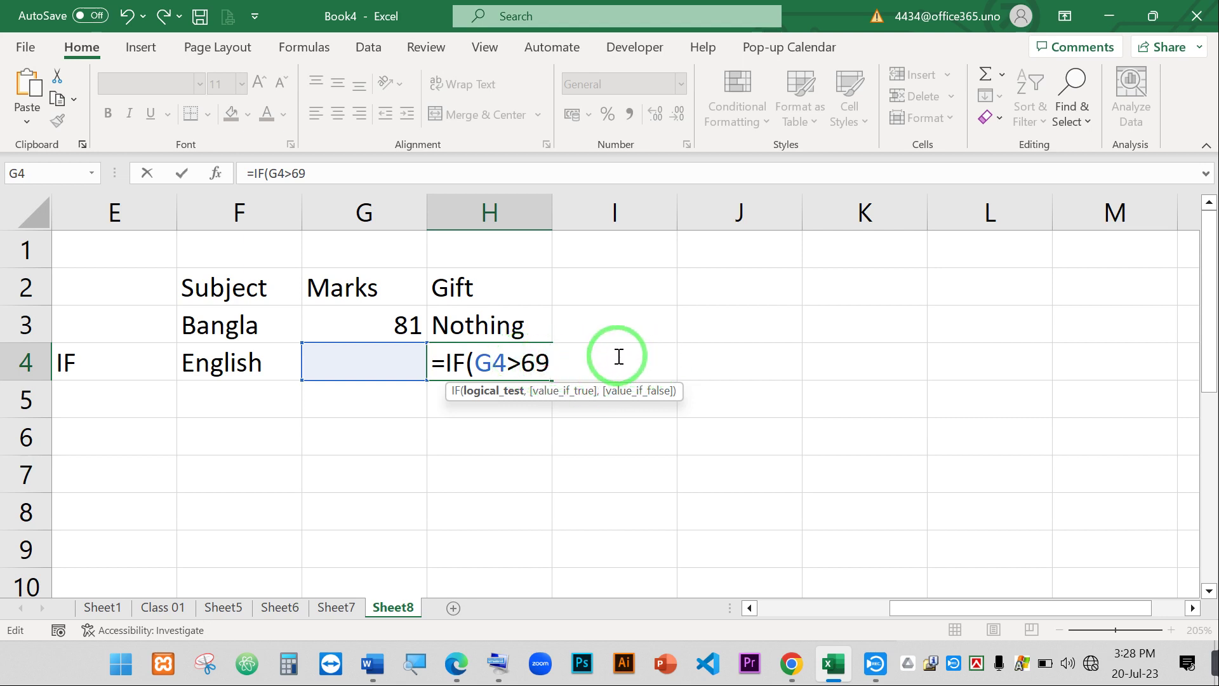
type(",\"De")
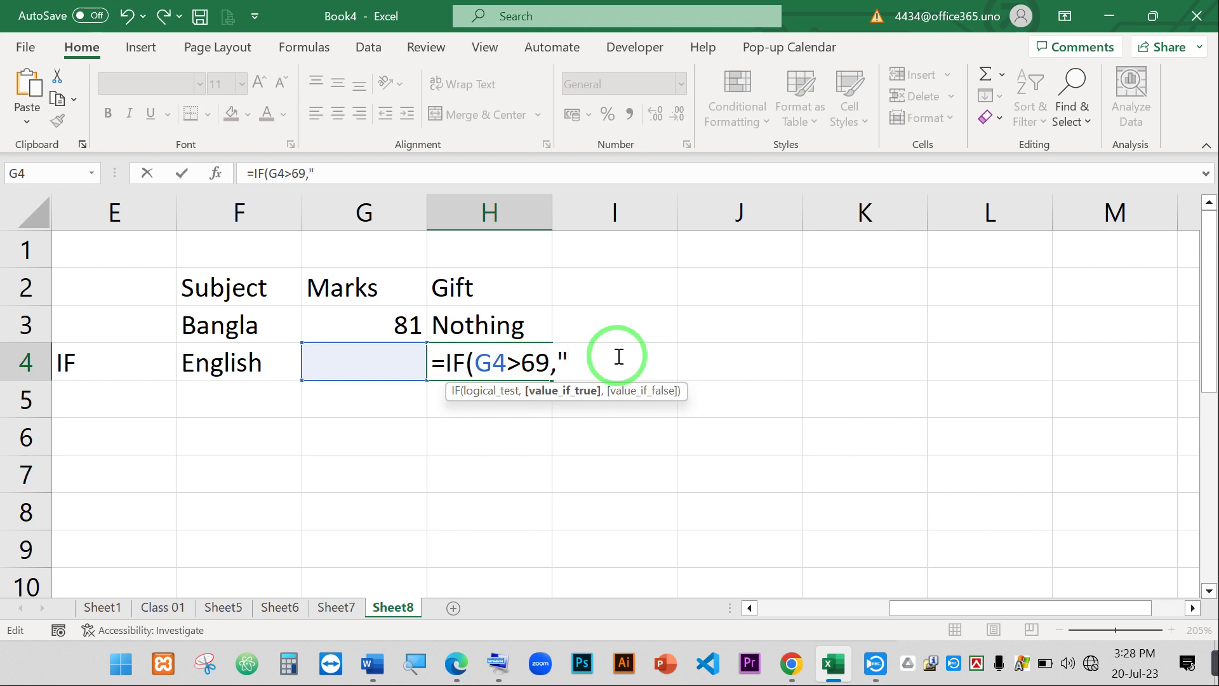
type("sktop\"")
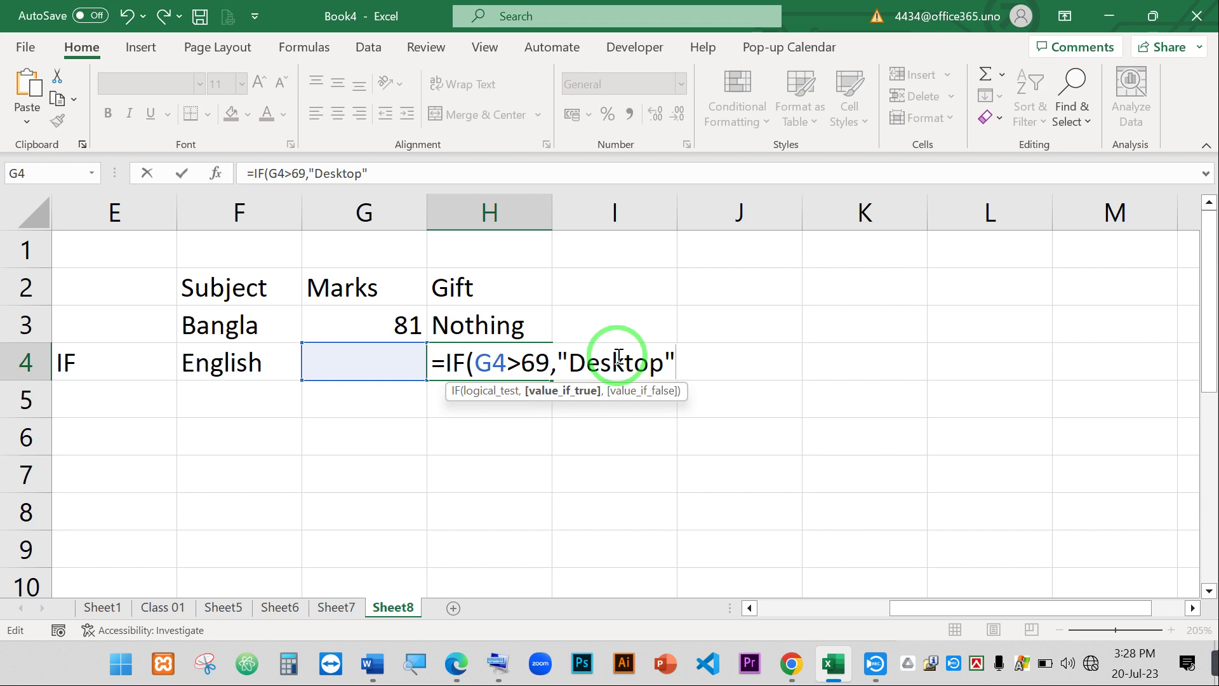
Add the nested IF(G4>79,"Laptop","Nothing") as the false branch.
type(",i")
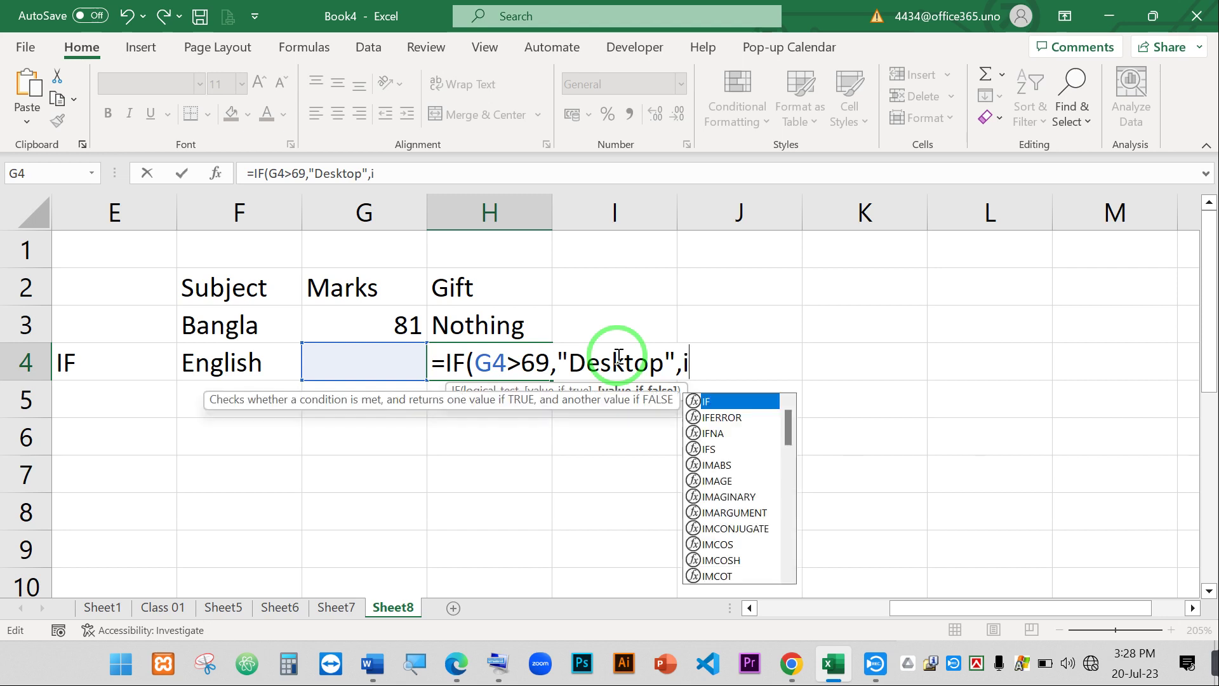
key("Tab")
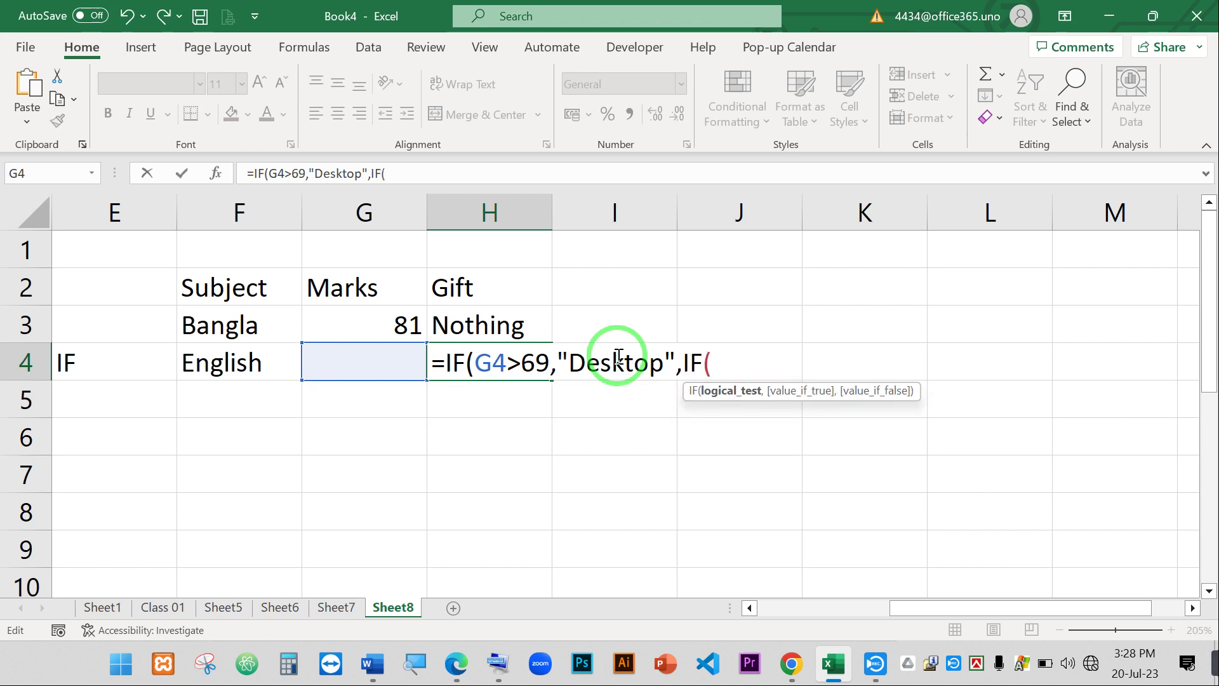
left_click(359, 360)
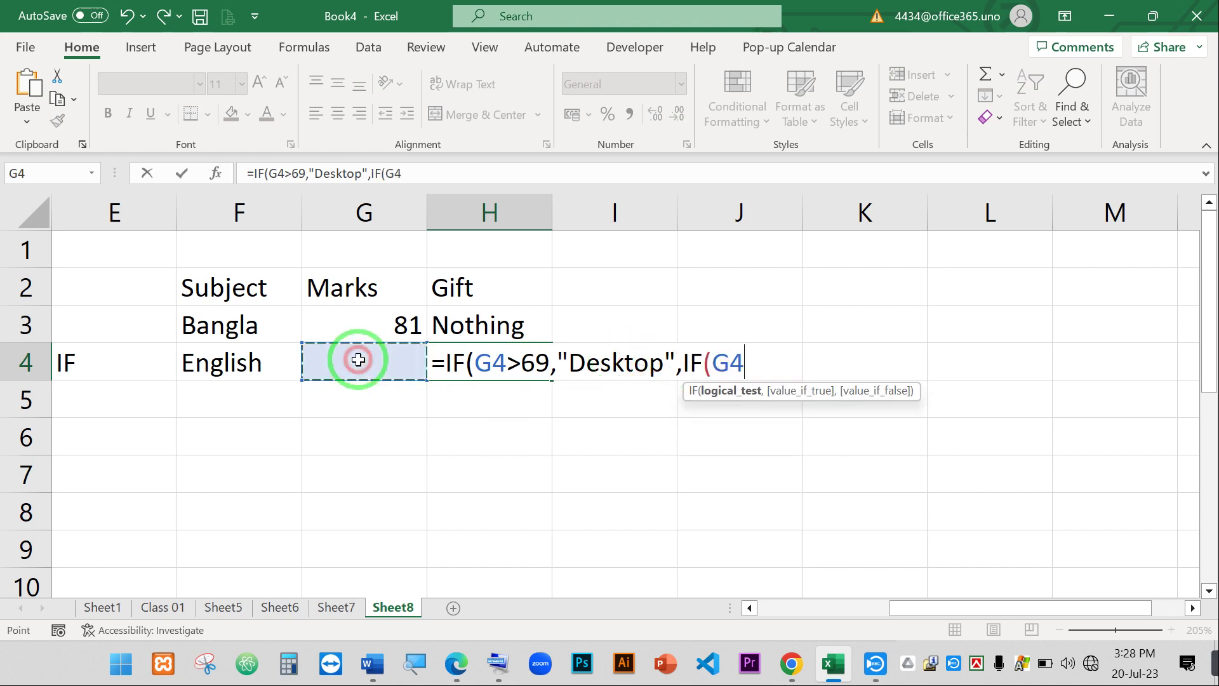
type(">")
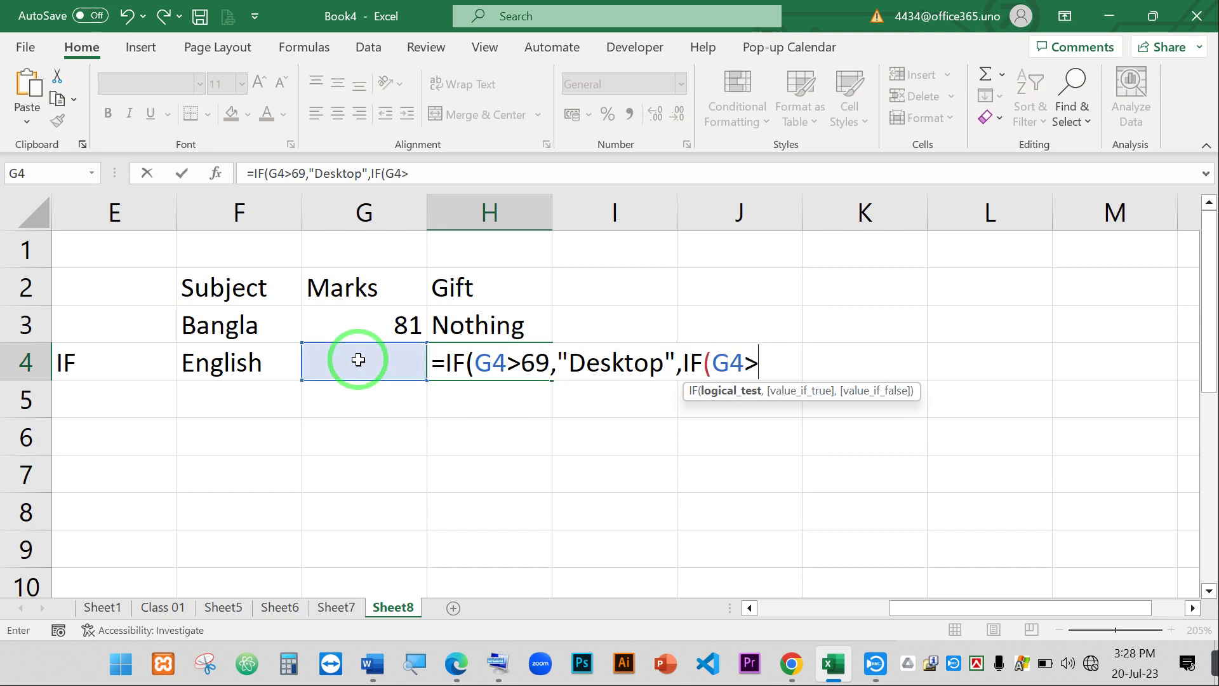
type("79")
type("\"")
key("BackSpace")
type(",")
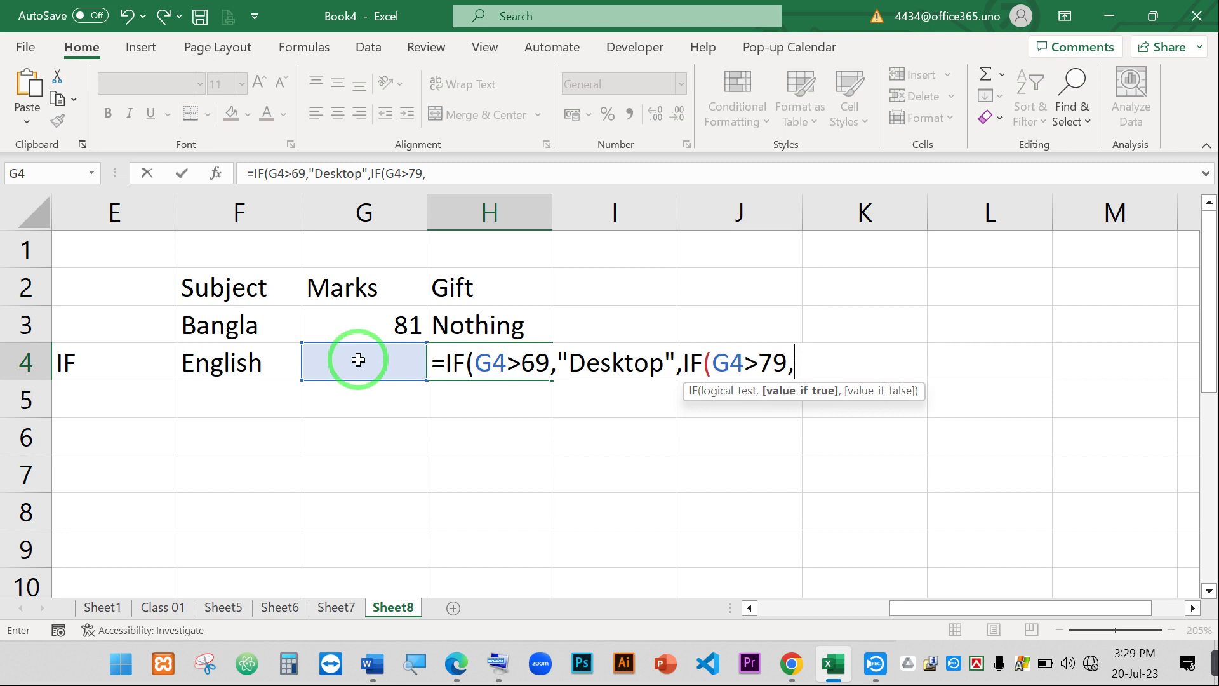
type("\"Lapto")
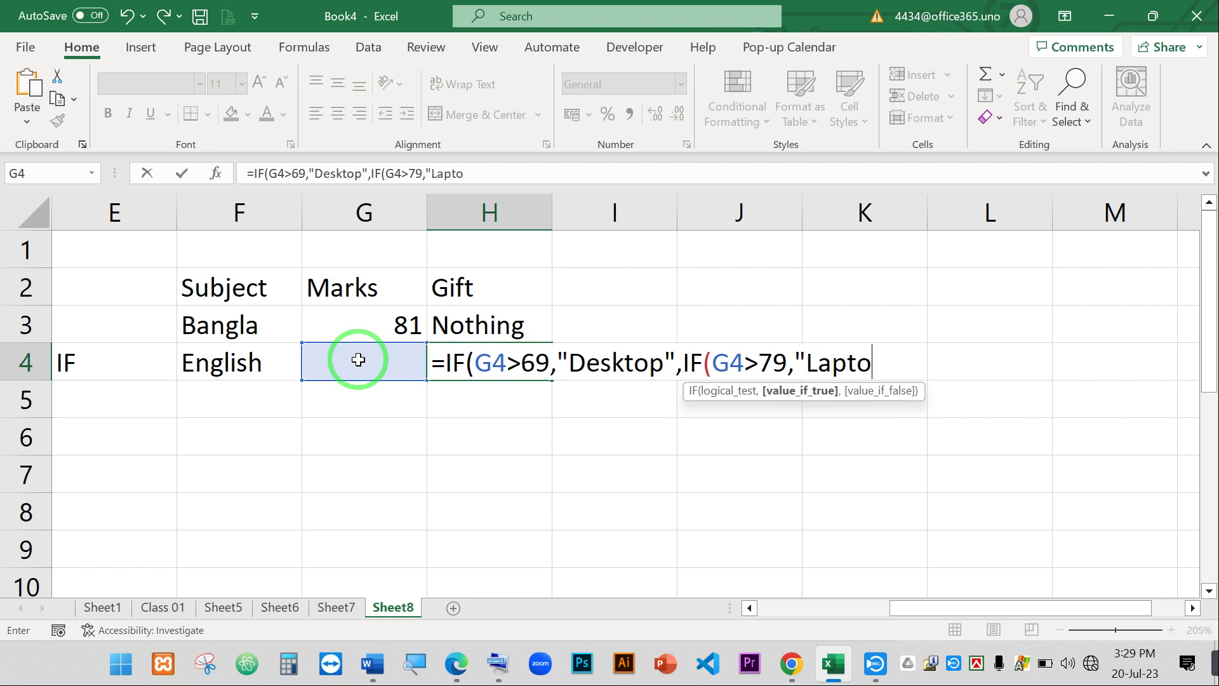
type("p\",")
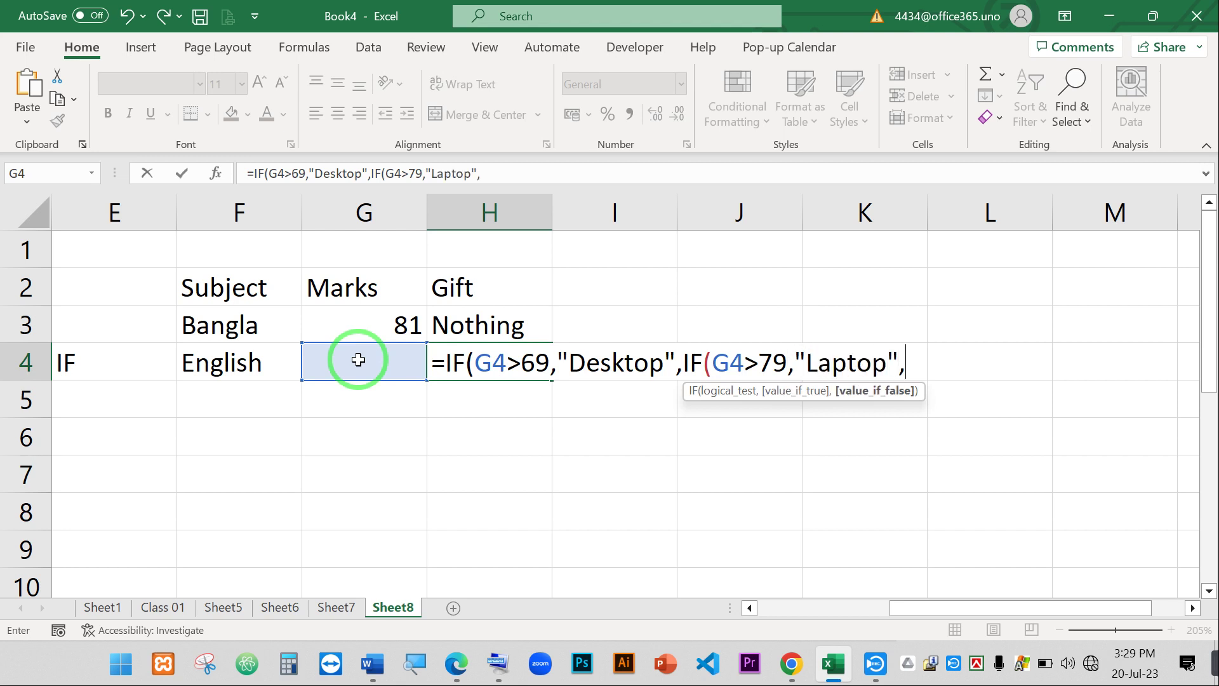
type("\"Nothin")
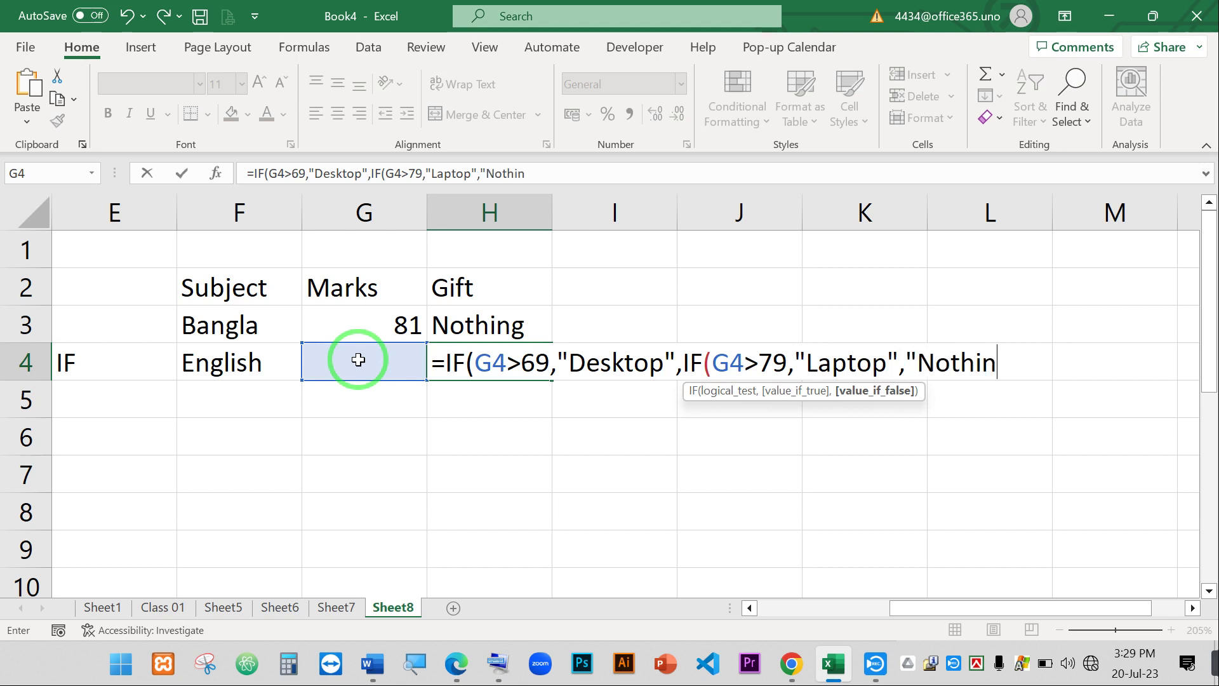
type("g\"")
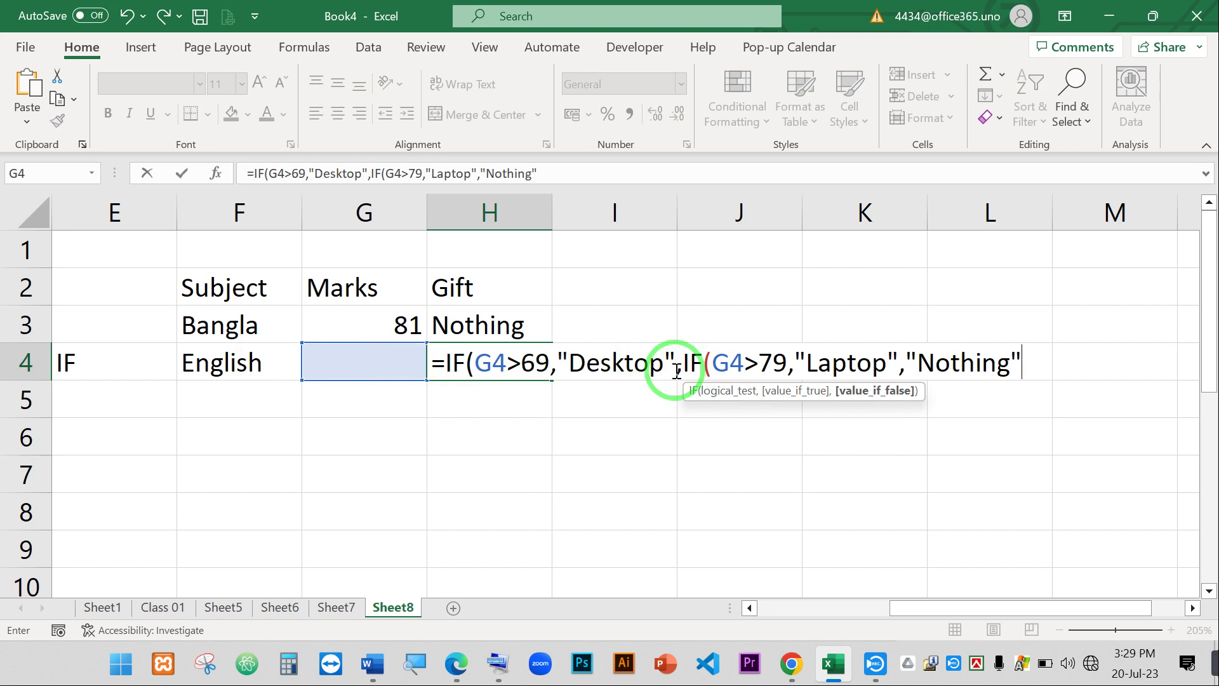
left_click_drag(1034, 353, 904, 353)
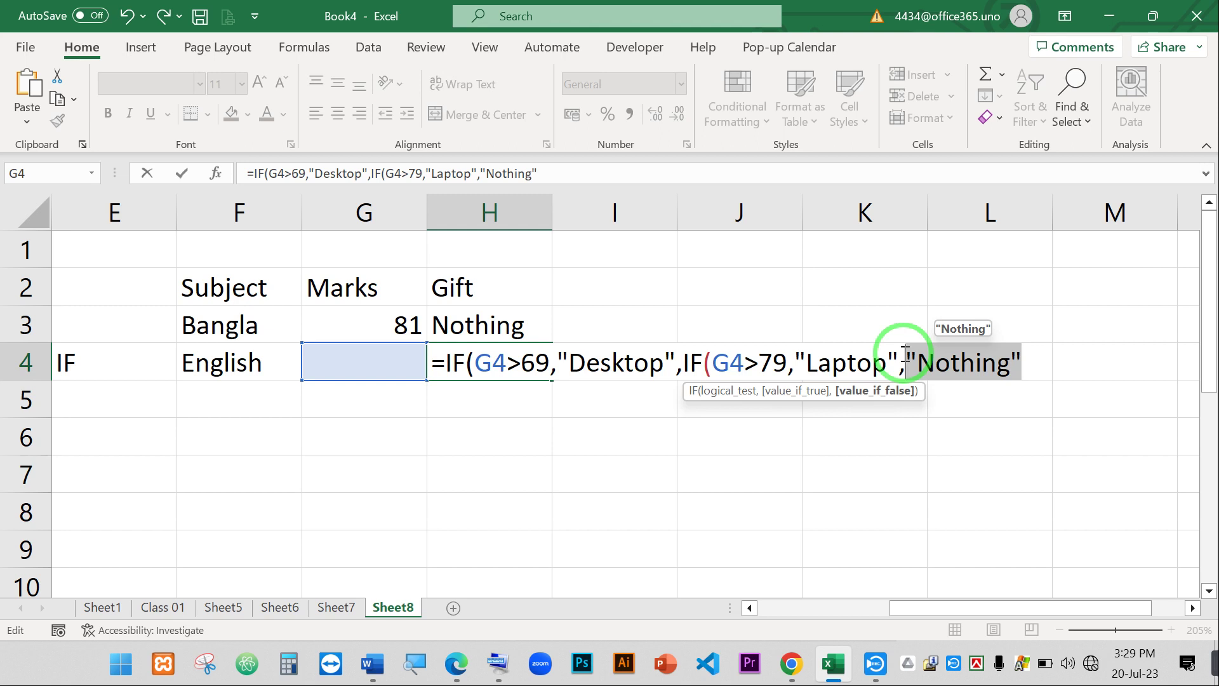
left_click(1009, 363)
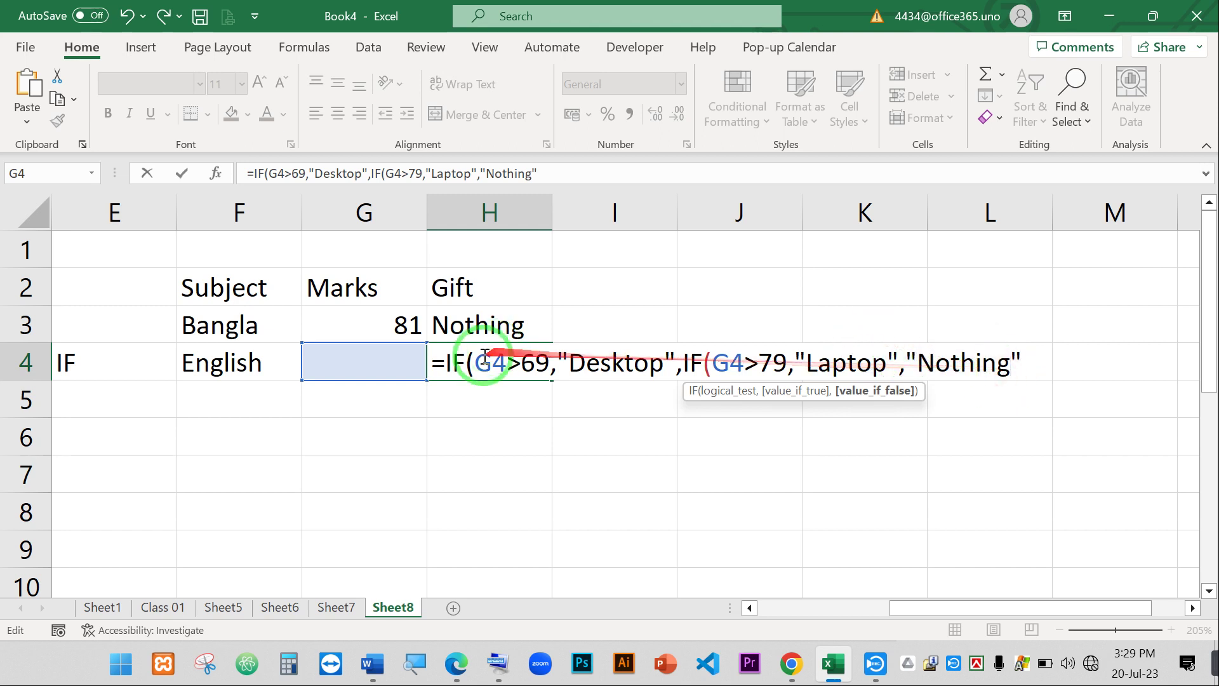
left_click_drag(475, 362, 1016, 359)
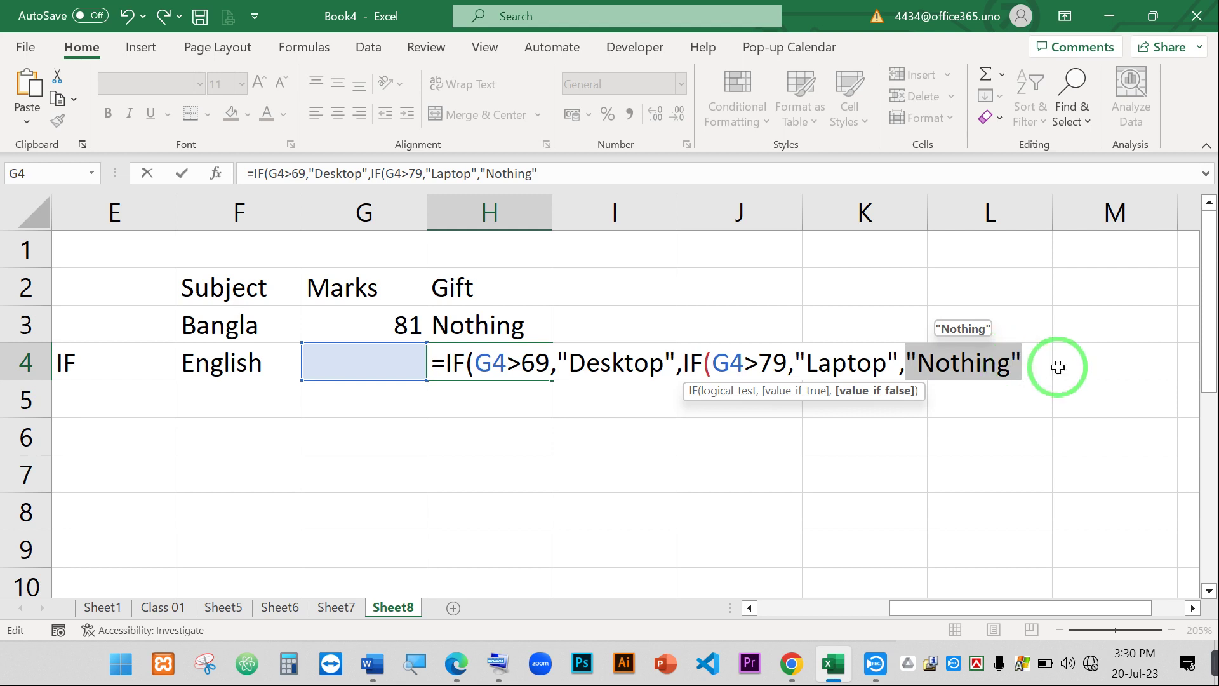
left_click_drag(445, 362, 467, 362)
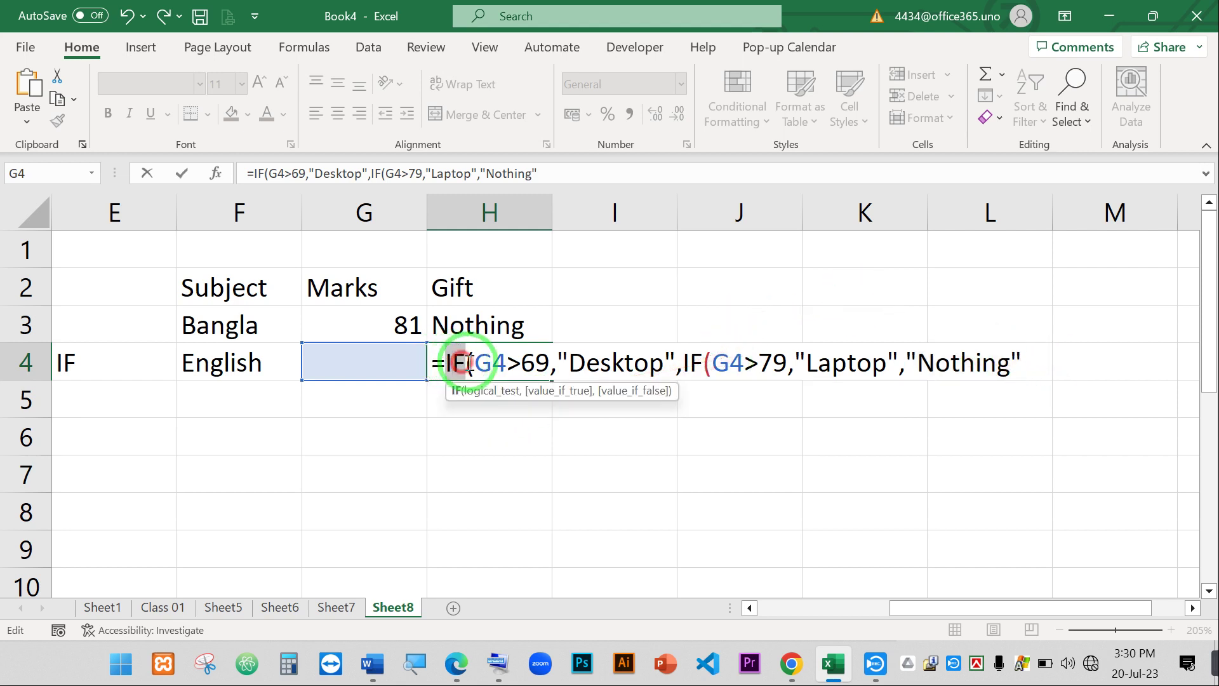
left_click_drag(552, 363, 474, 363)
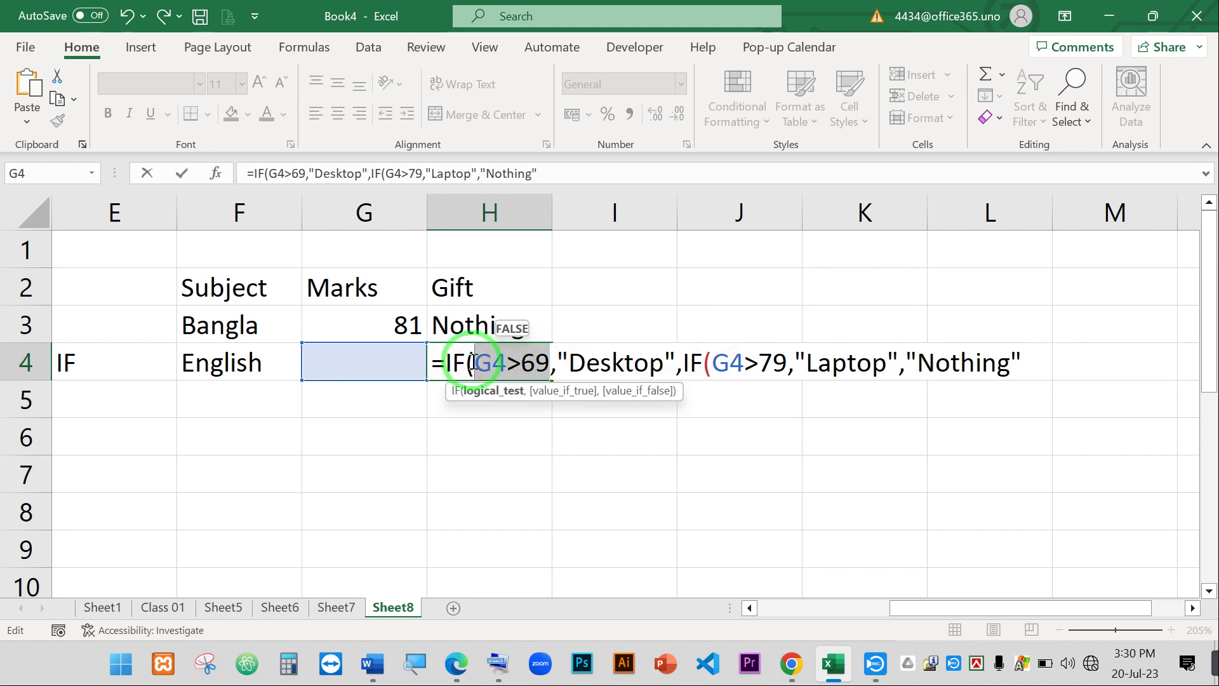
mouse_move(562, 367)
left_mouse_down()
mouse_move(679, 358)
mouse_move(561, 367)
left_mouse_up()
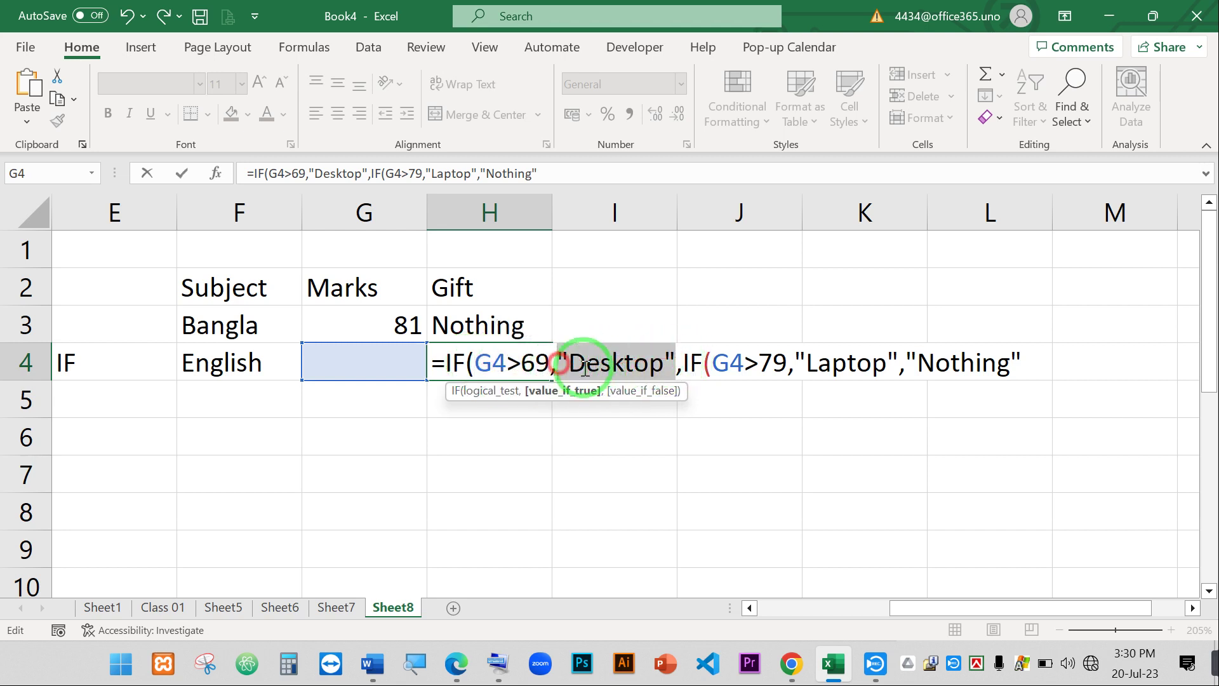
left_click_drag(690, 362, 802, 362)
left_click(896, 360)
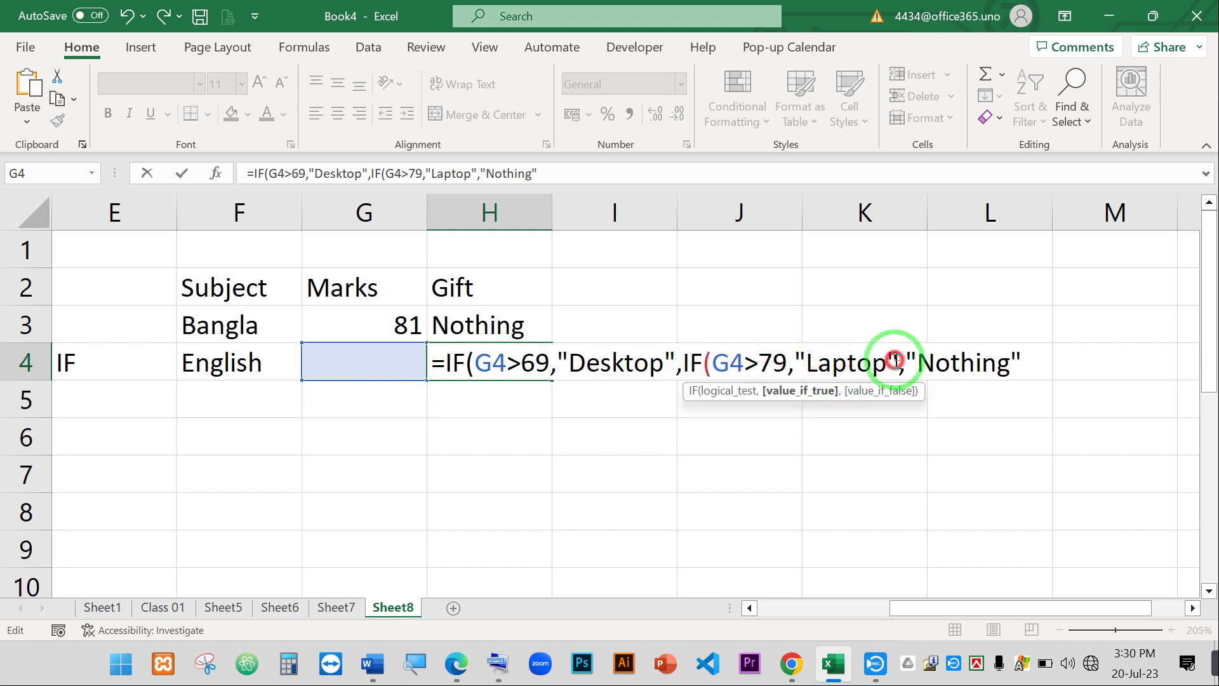
left_click_drag(895, 360, 804, 353)
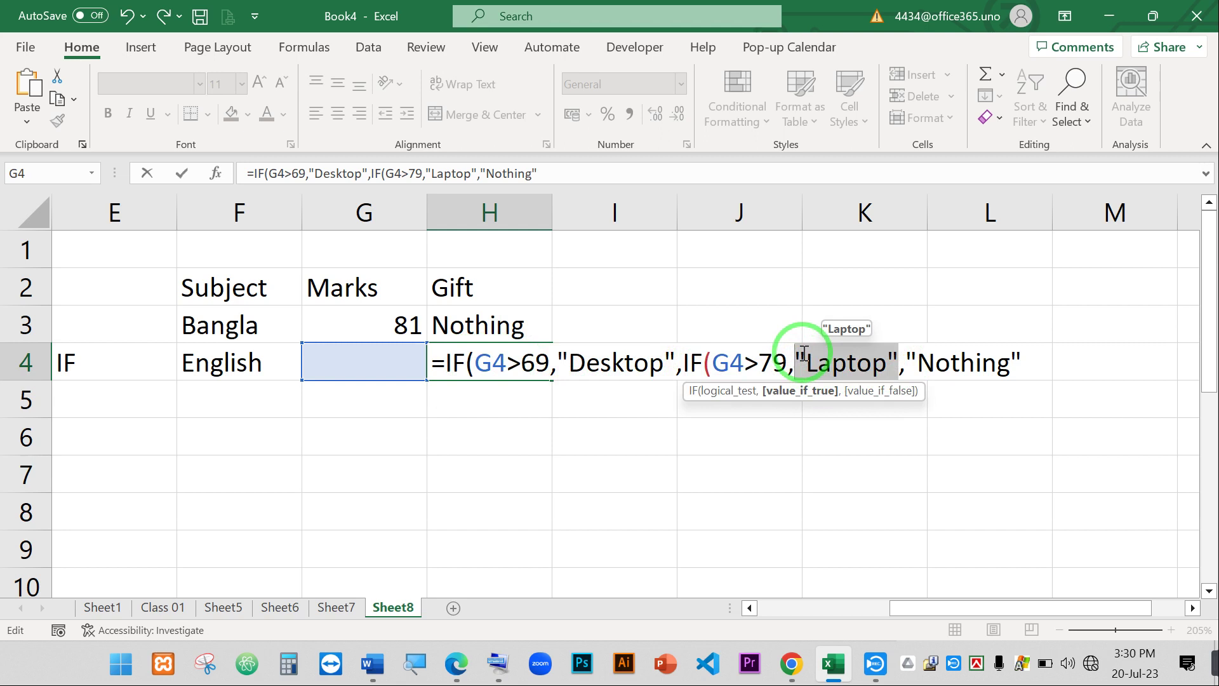
left_click(1033, 363)
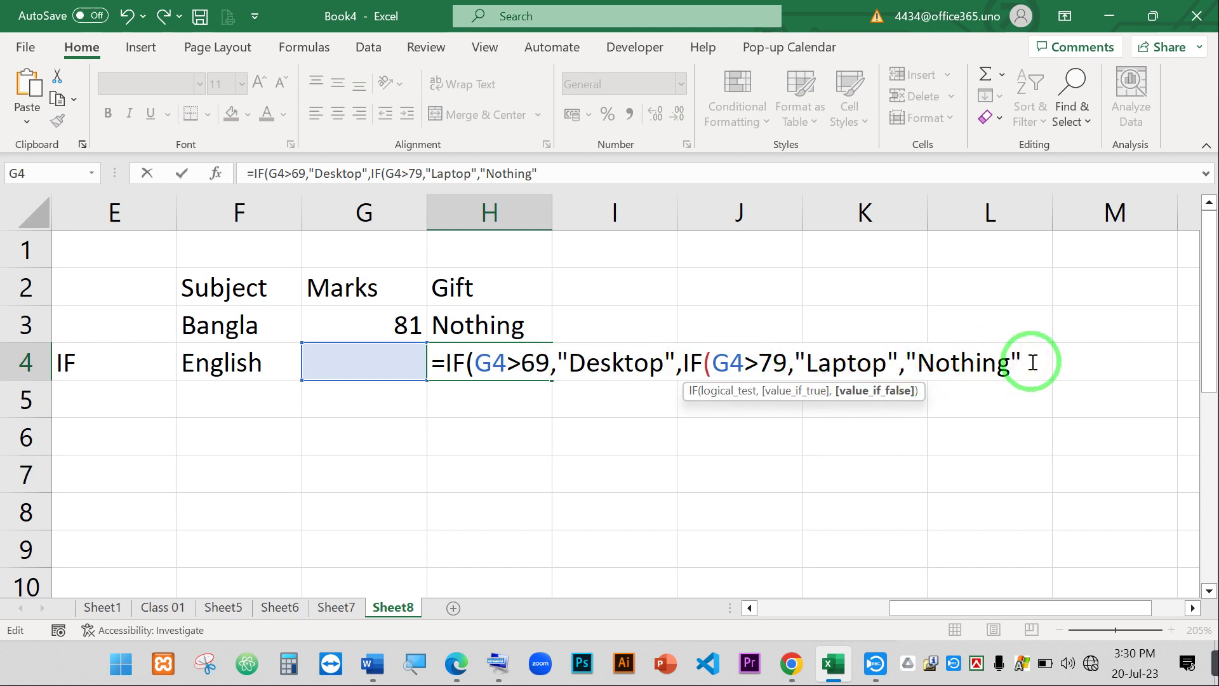
left_click(457, 360)
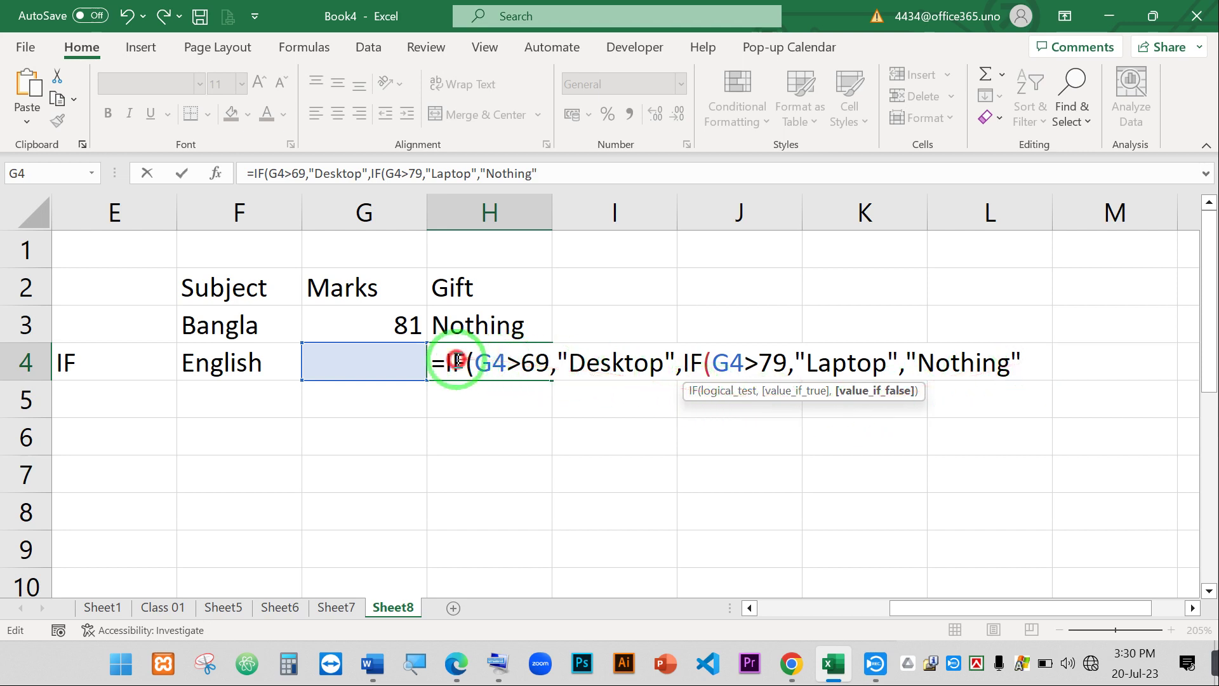
left_click(1024, 360)
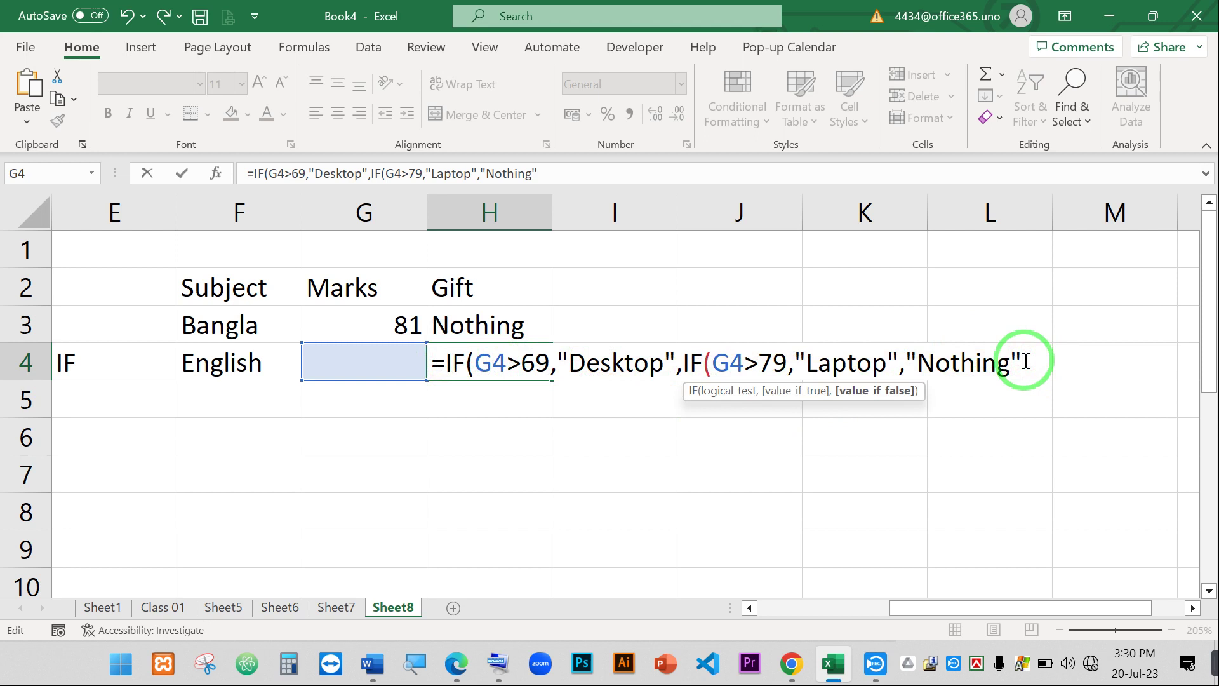
left_click(910, 357)
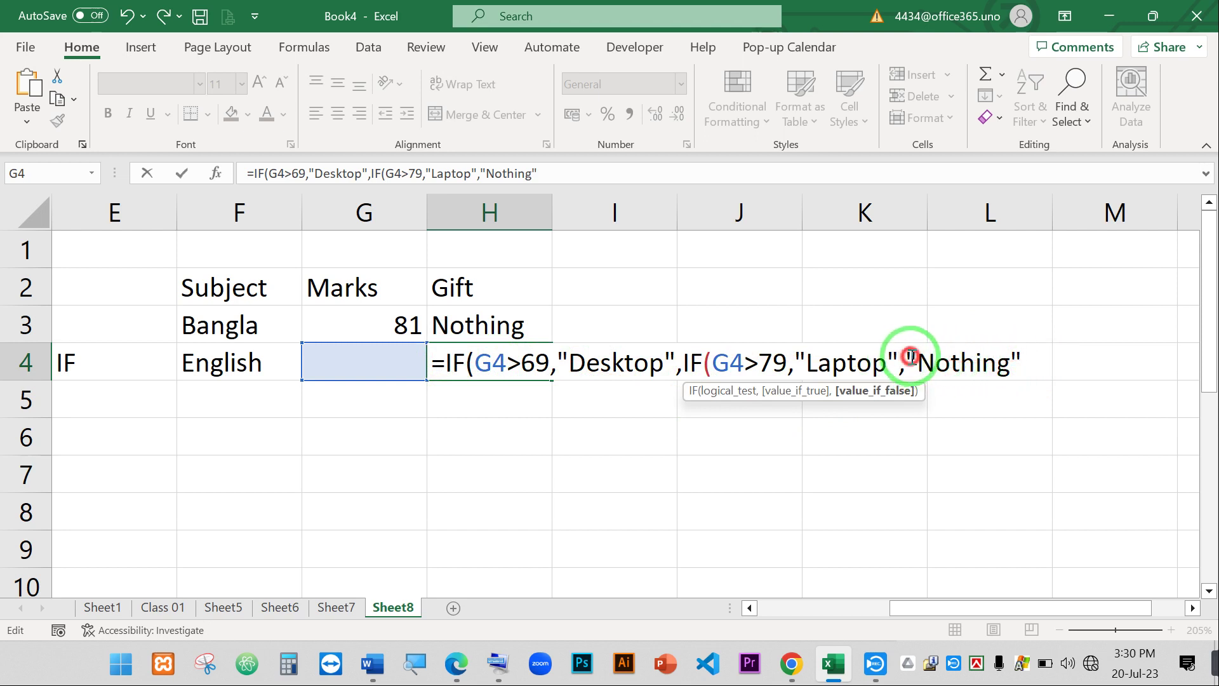
left_click_drag(910, 356, 1039, 359)
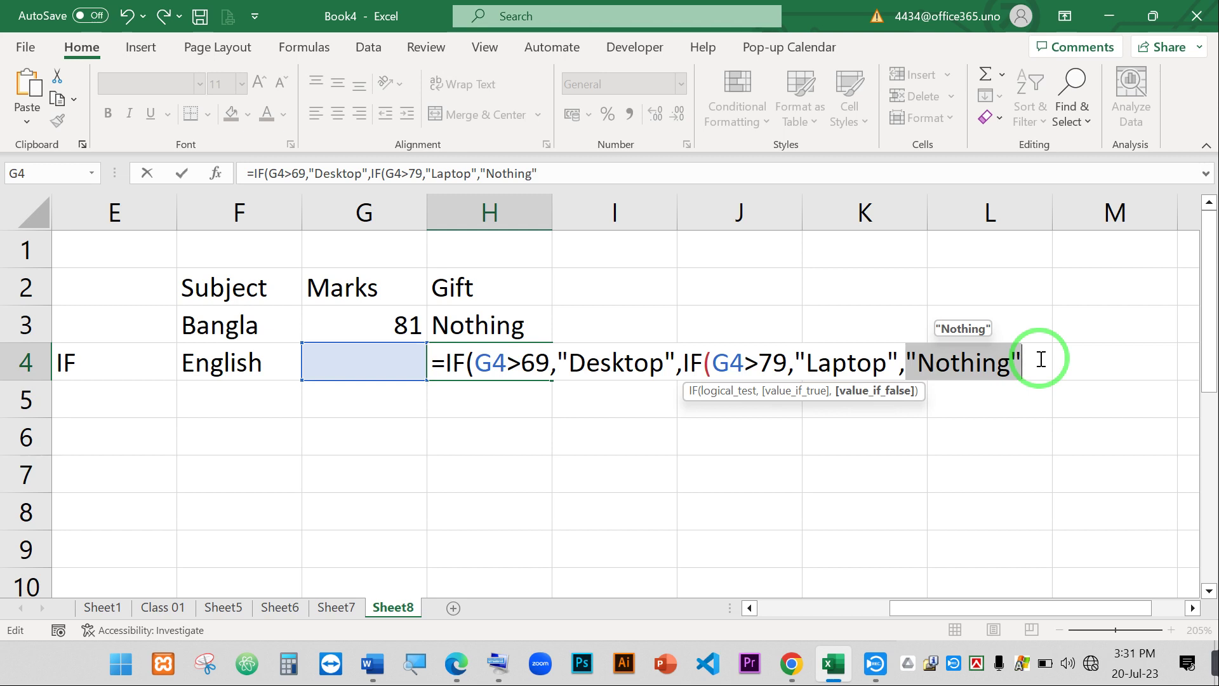
left_click(1038, 358)
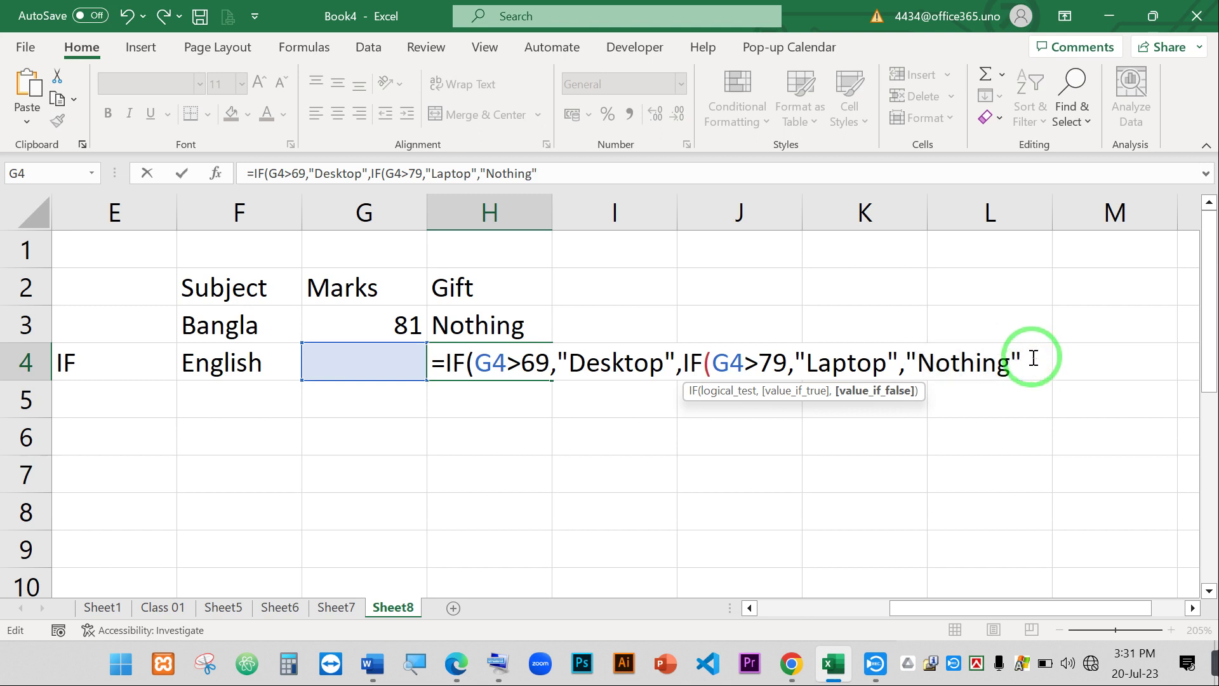
left_click_drag(1034, 358, 903, 353)
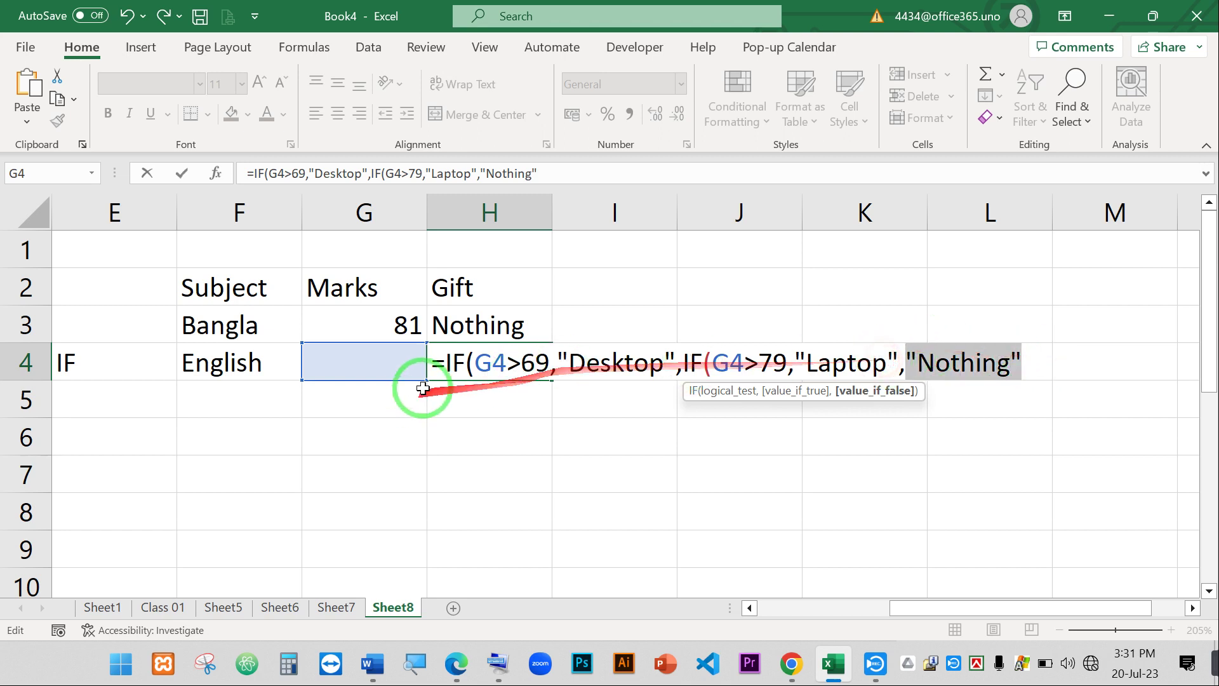
left_click(995, 362)
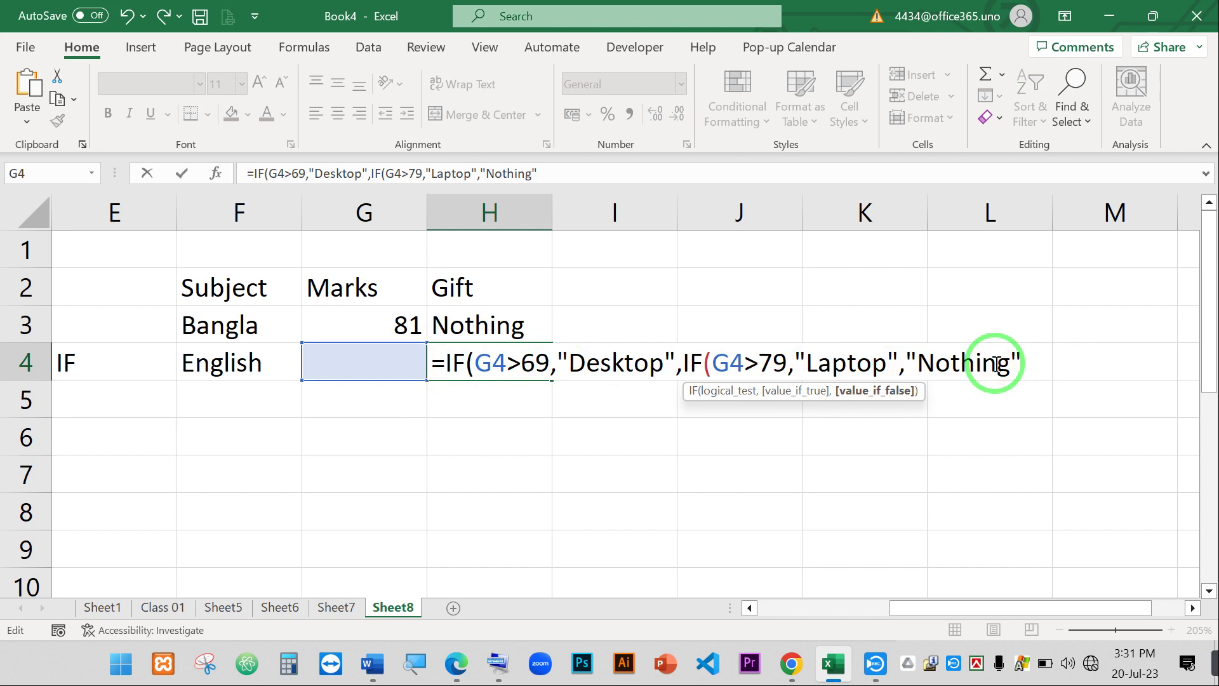
left_click_drag(1019, 360, 904, 360)
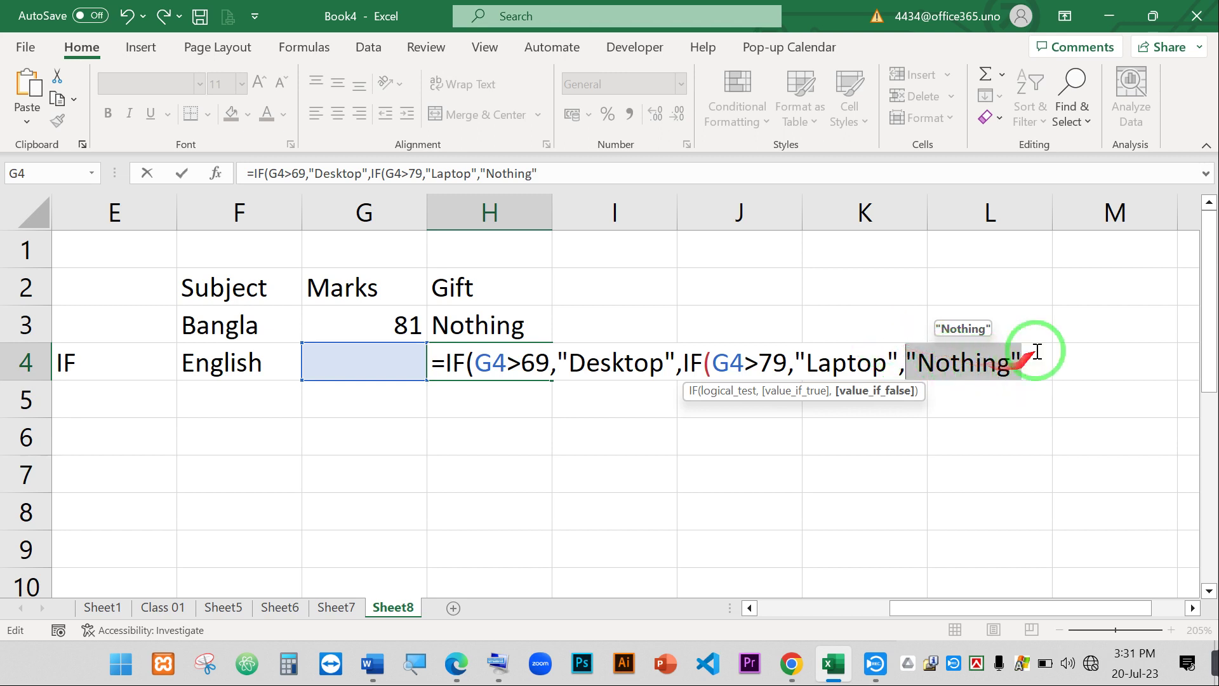
left_click_drag(1035, 347, 622, 348)
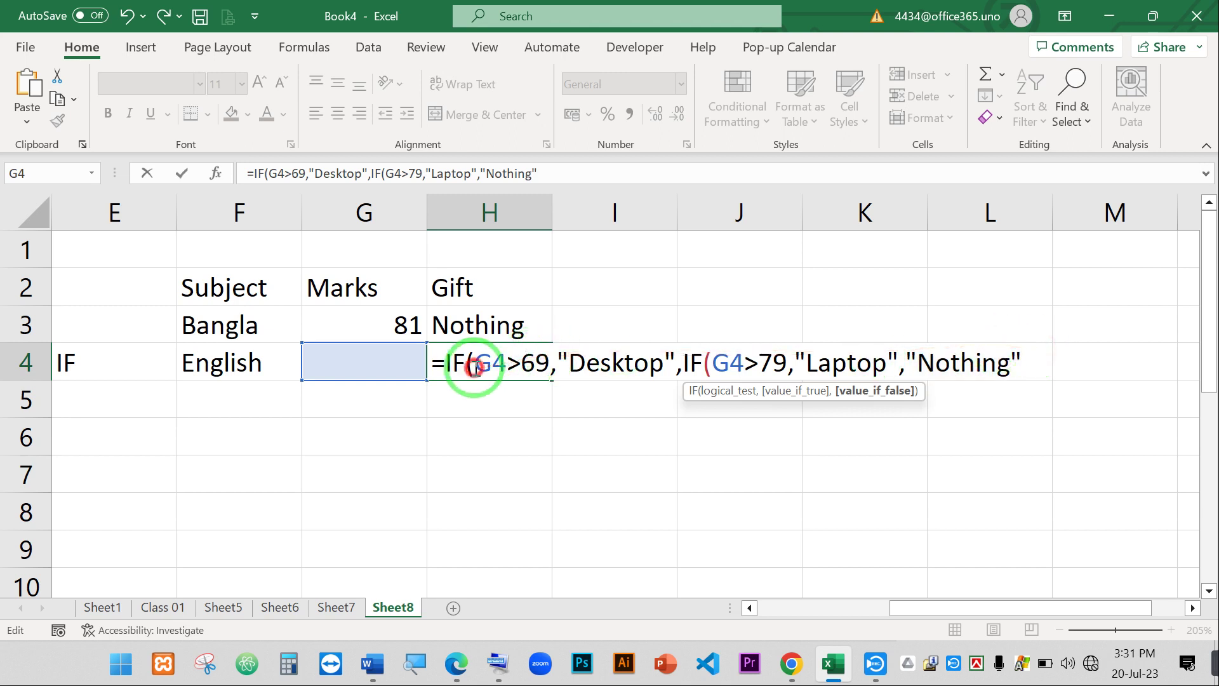
left_click(472, 359)
left_click(702, 362)
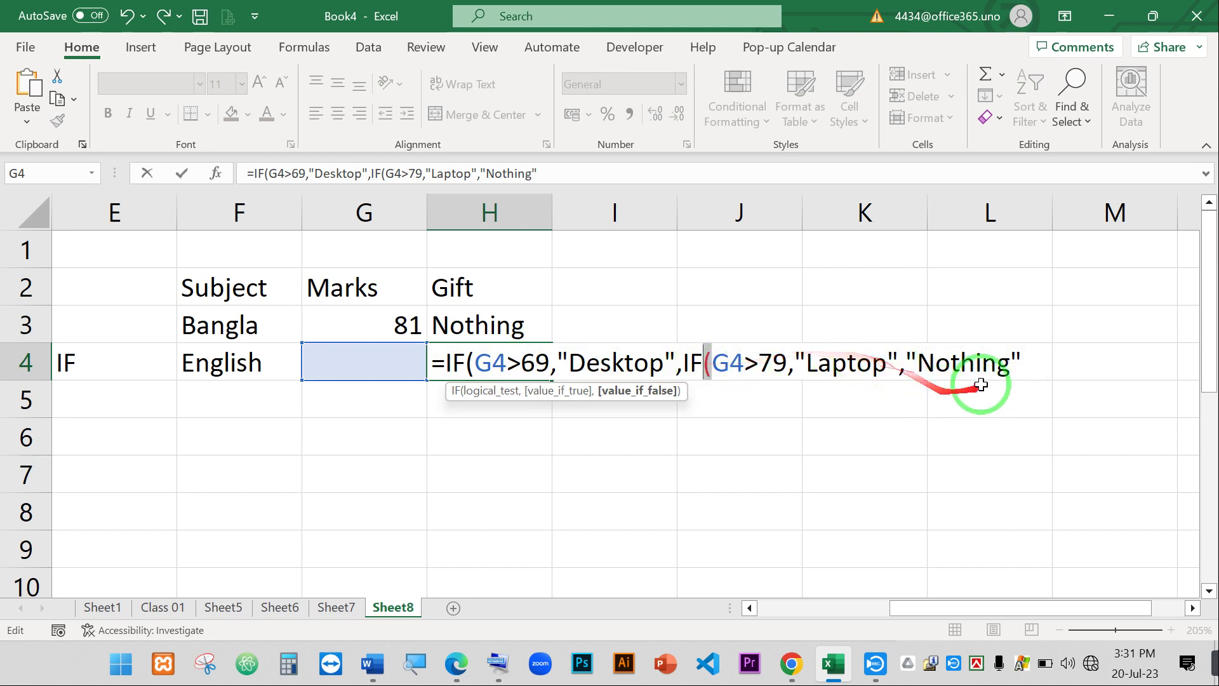
left_click(1024, 353)
Commit H4's nested IF, rejecting Excel's suggested correction and dismissing the parenthesis alert.
key("Return")
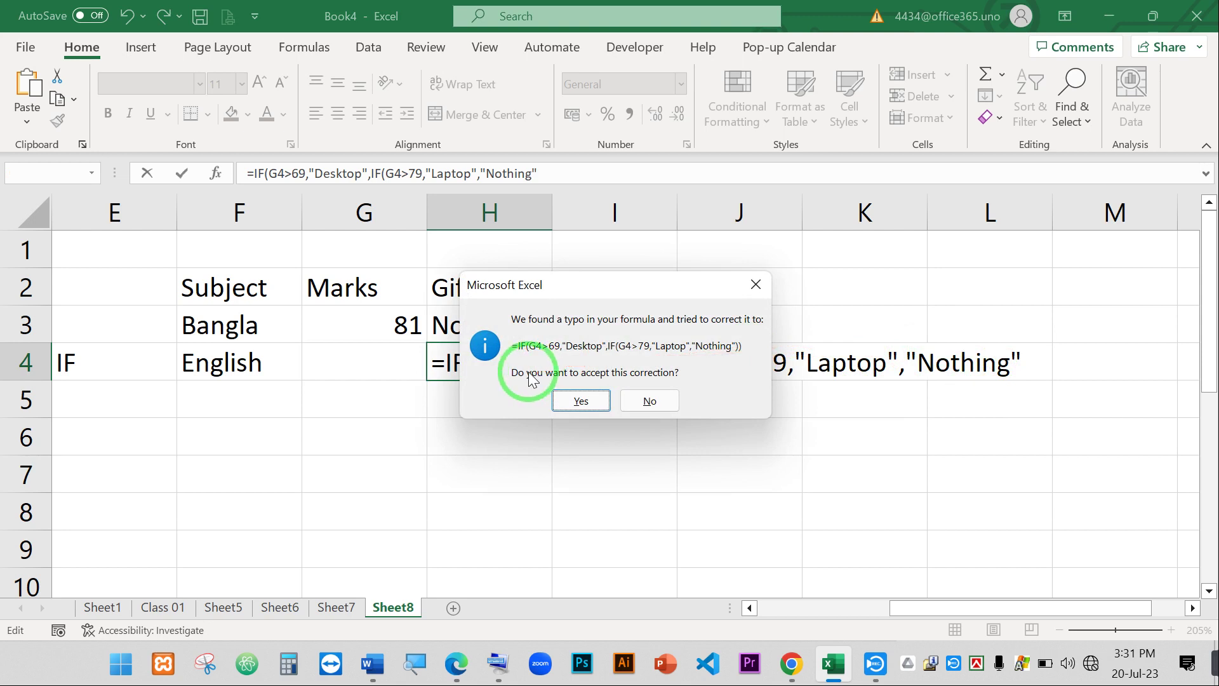
left_click_drag(550, 287, 804, 225)
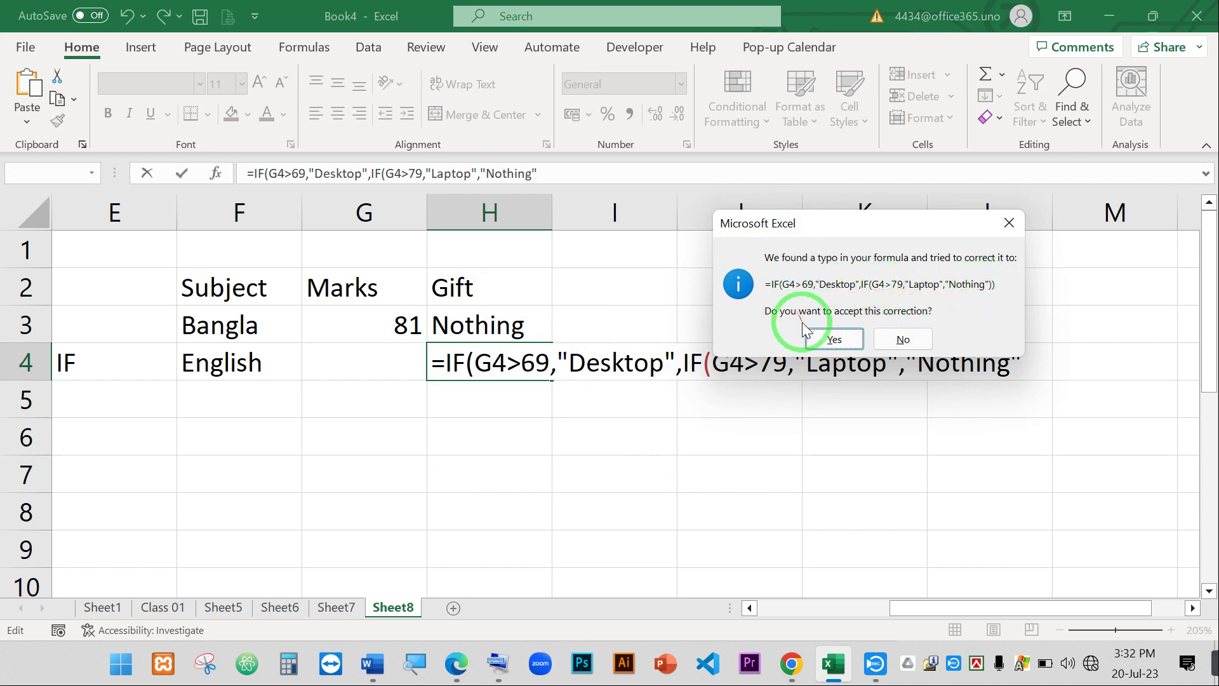
left_click(834, 343)
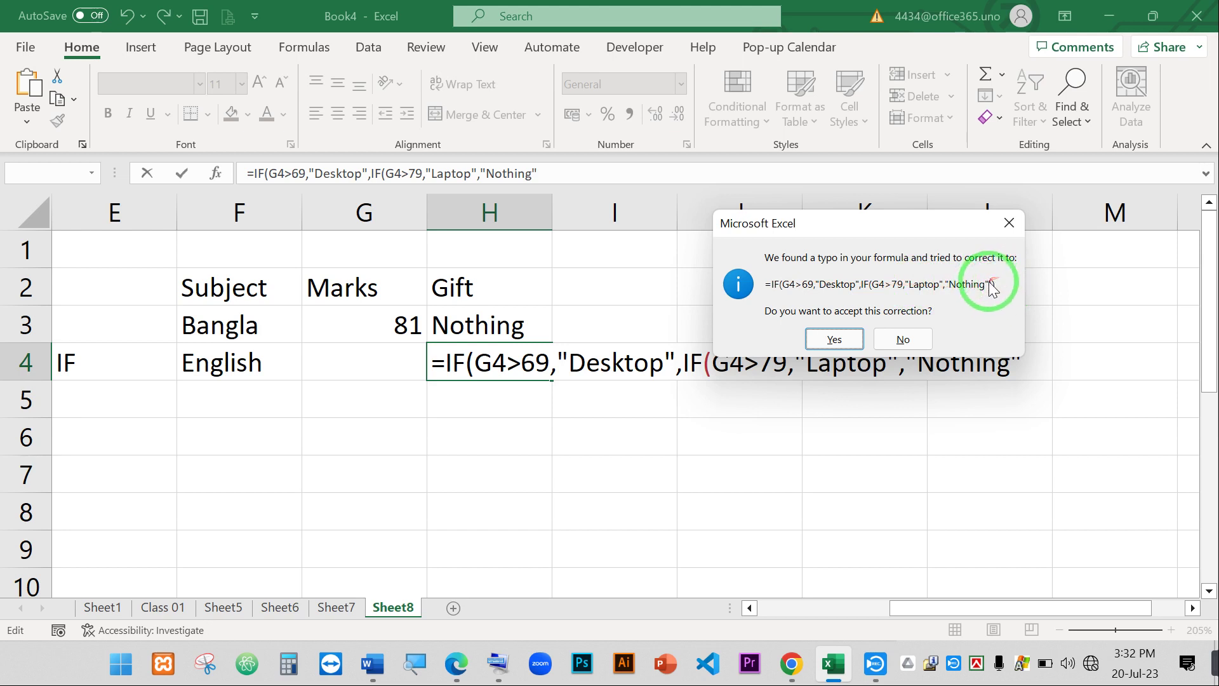
left_click(415, 663)
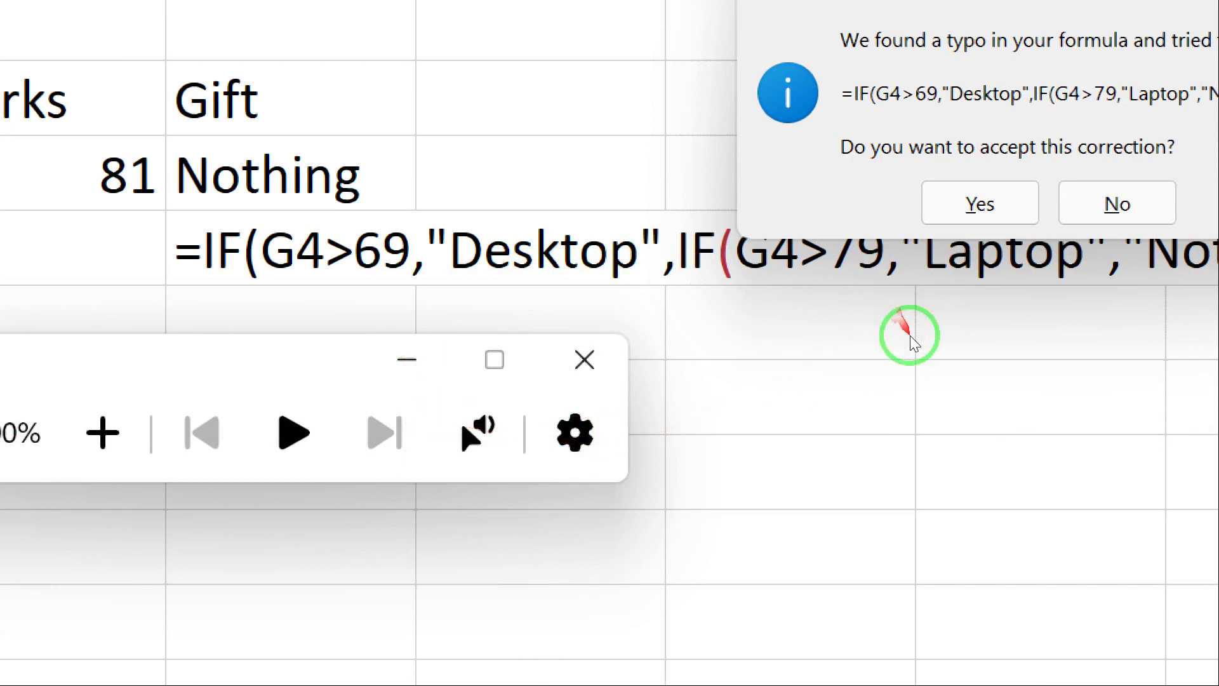
key("n")
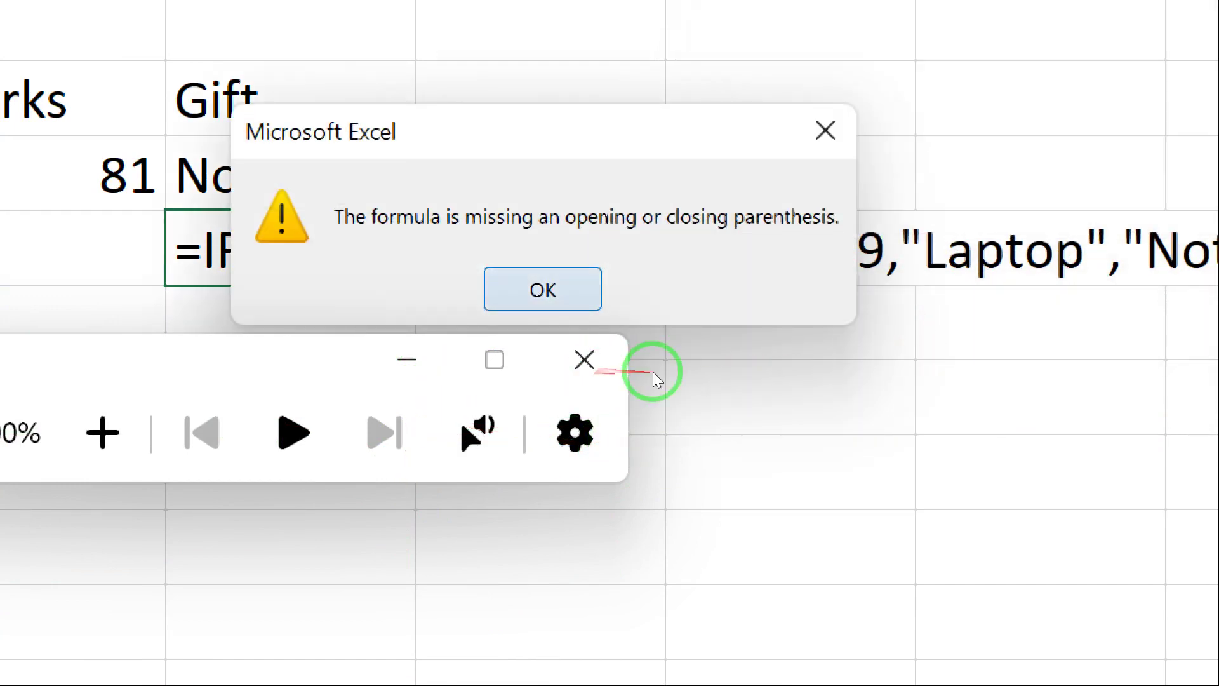
left_click(737, 312)
key("Return")
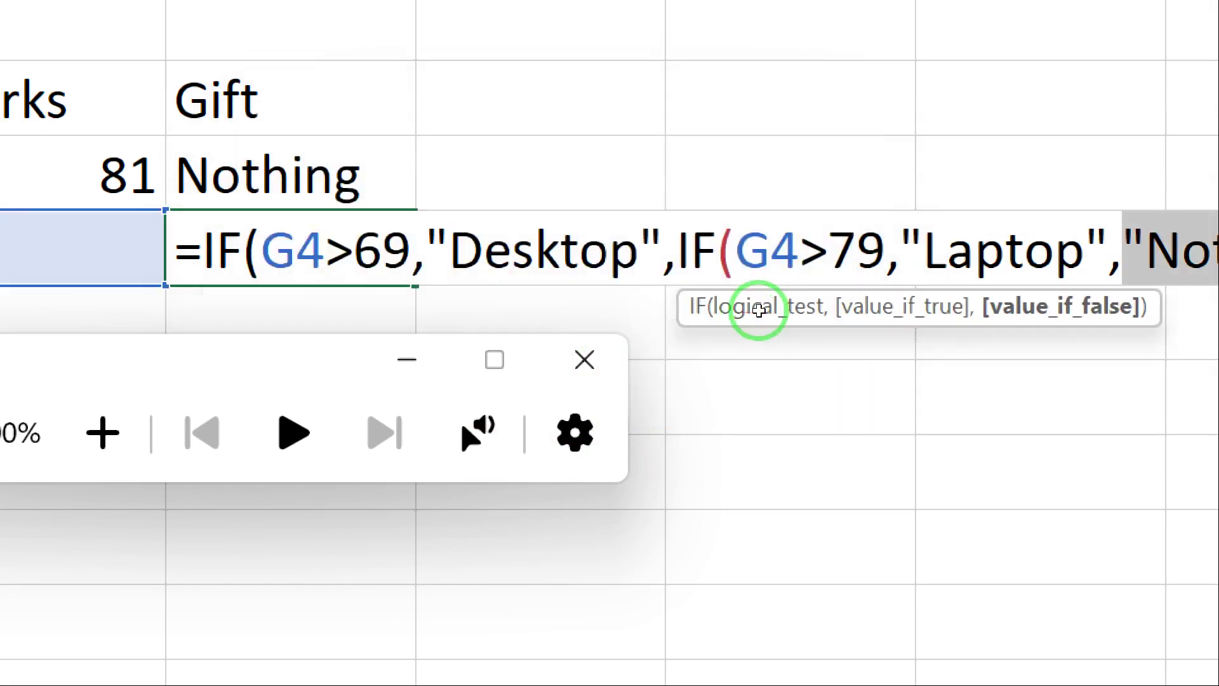
key("Return")
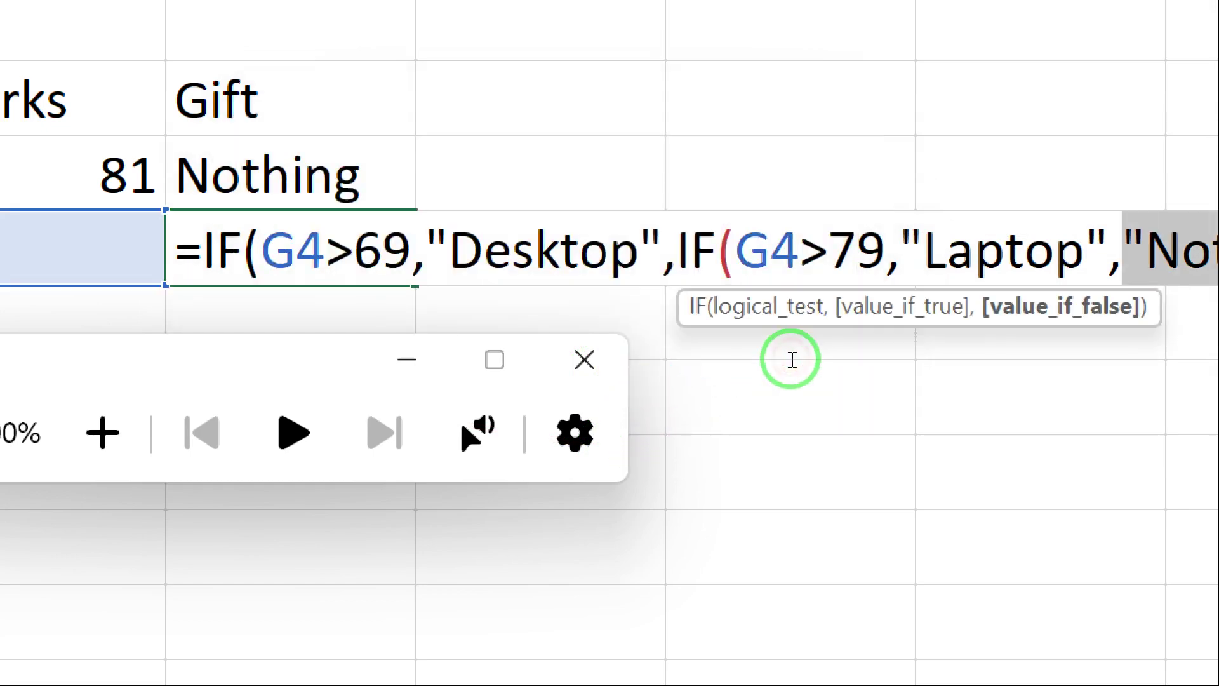
key("Return")
key("Return")
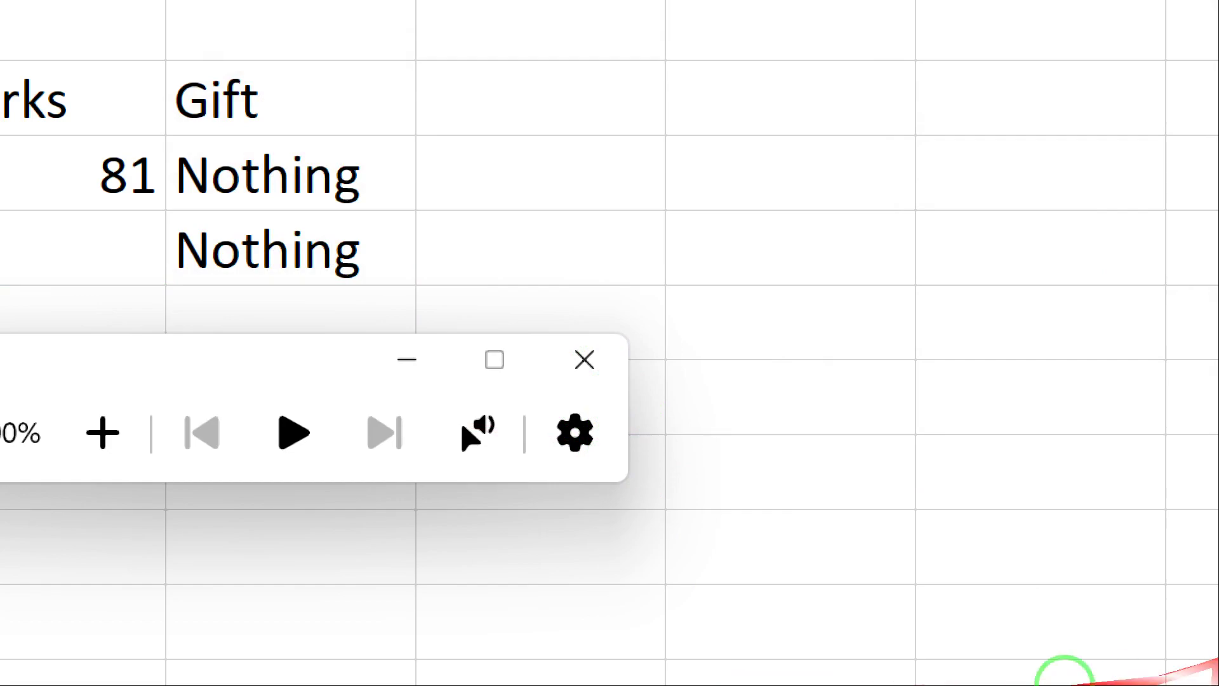
key("super+Escape")
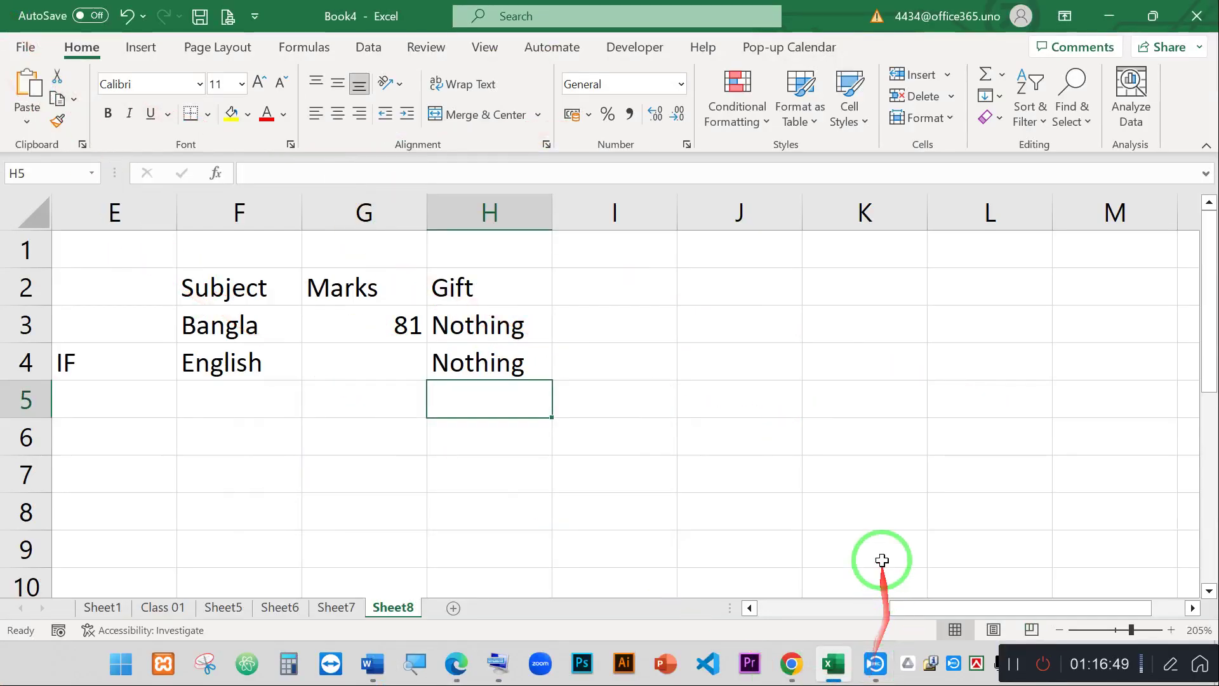
left_click(515, 369)
double_click(516, 368)
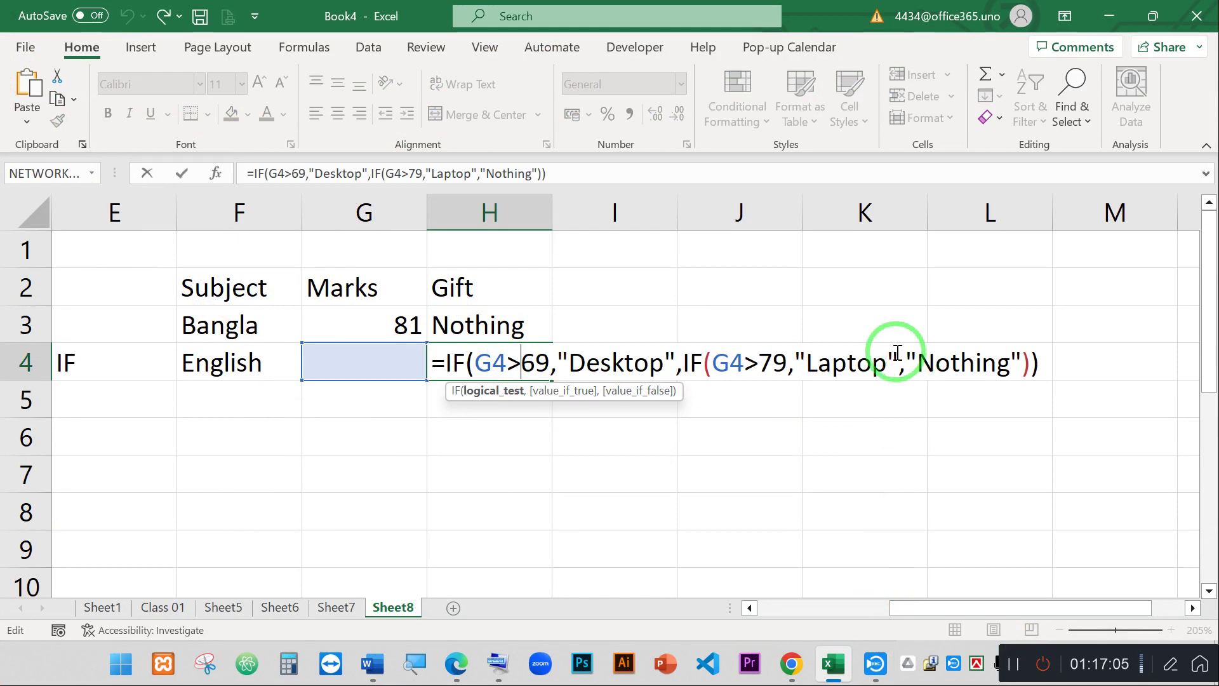
left_click(475, 371)
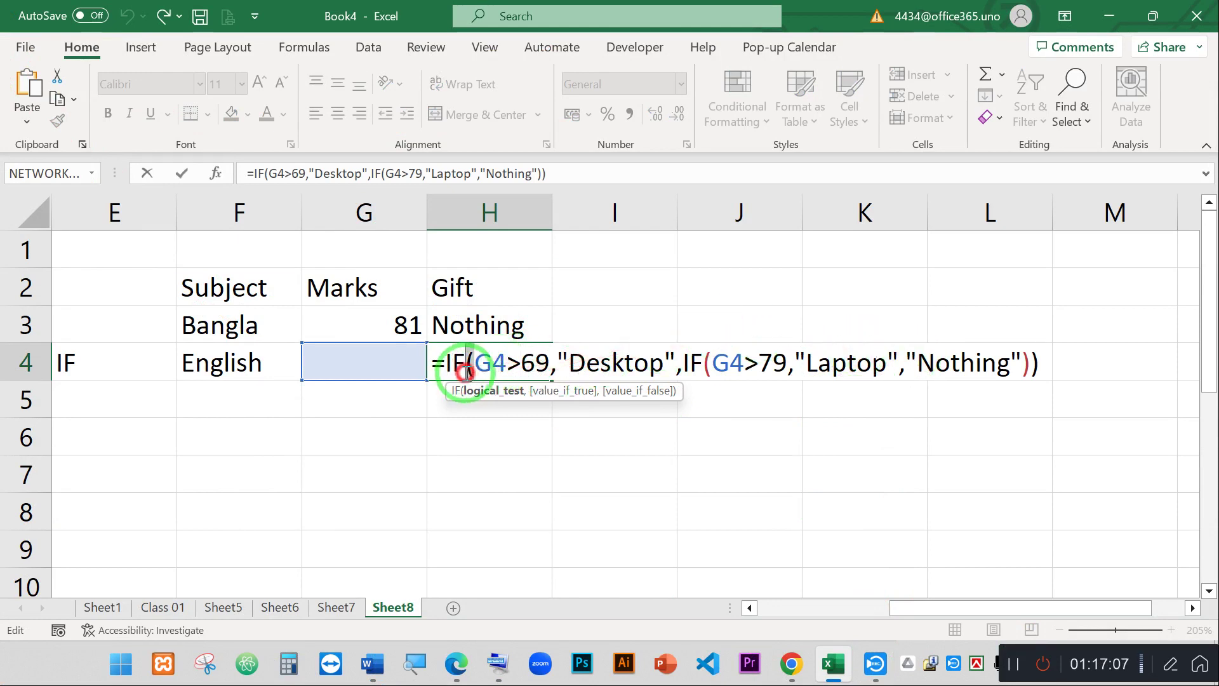
left_click(709, 356)
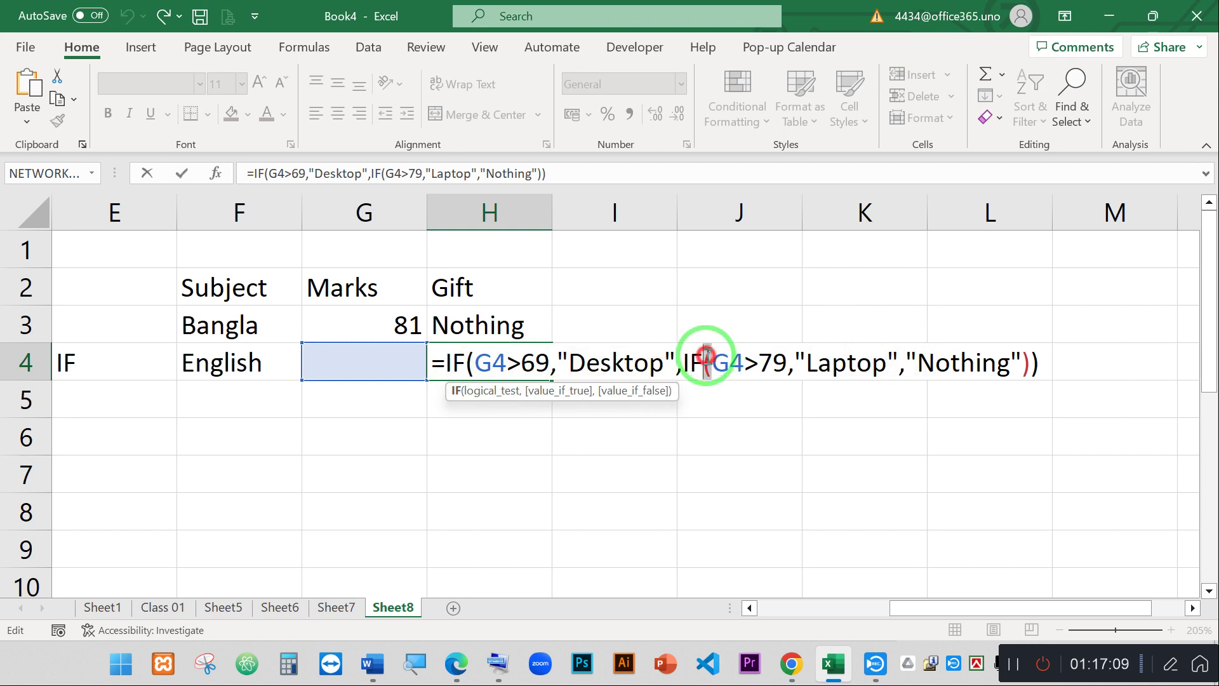
left_click(1023, 362)
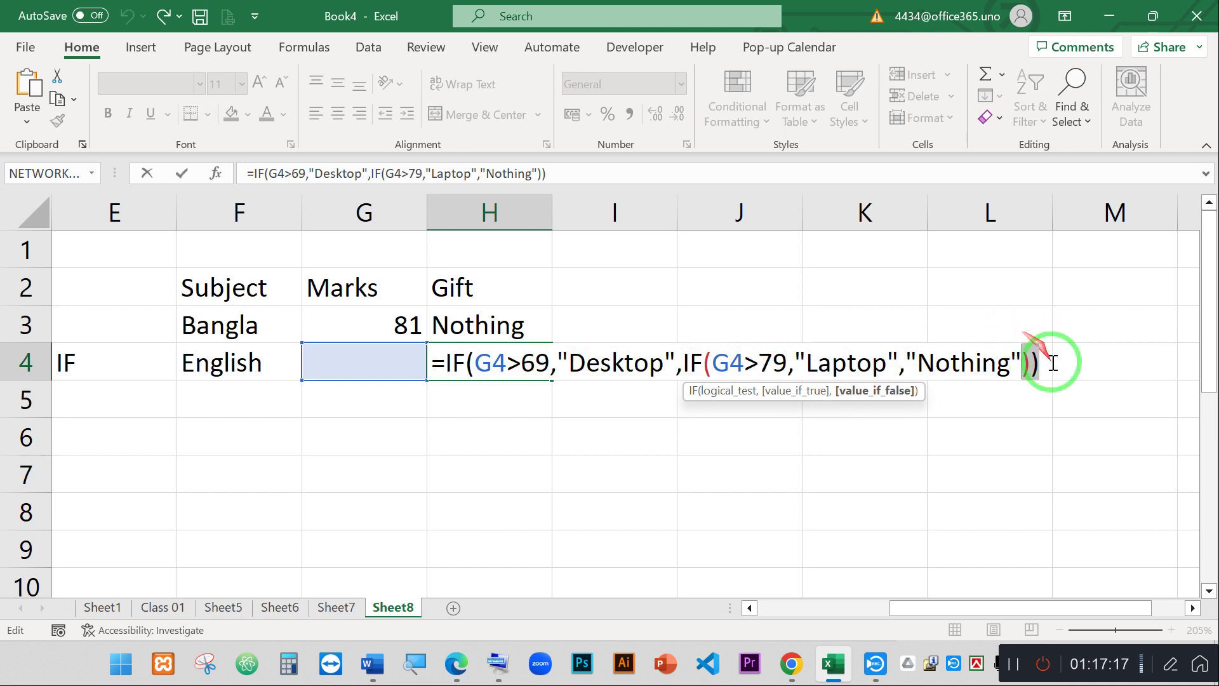
left_click(1044, 361)
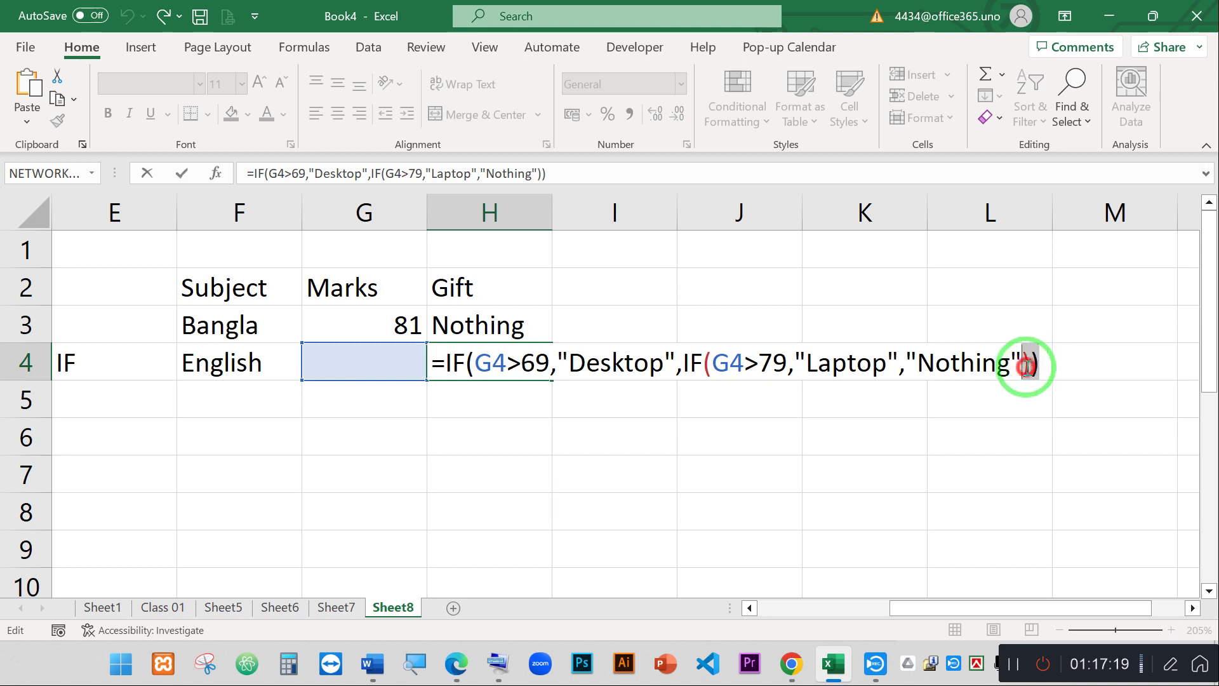
left_click(1022, 365)
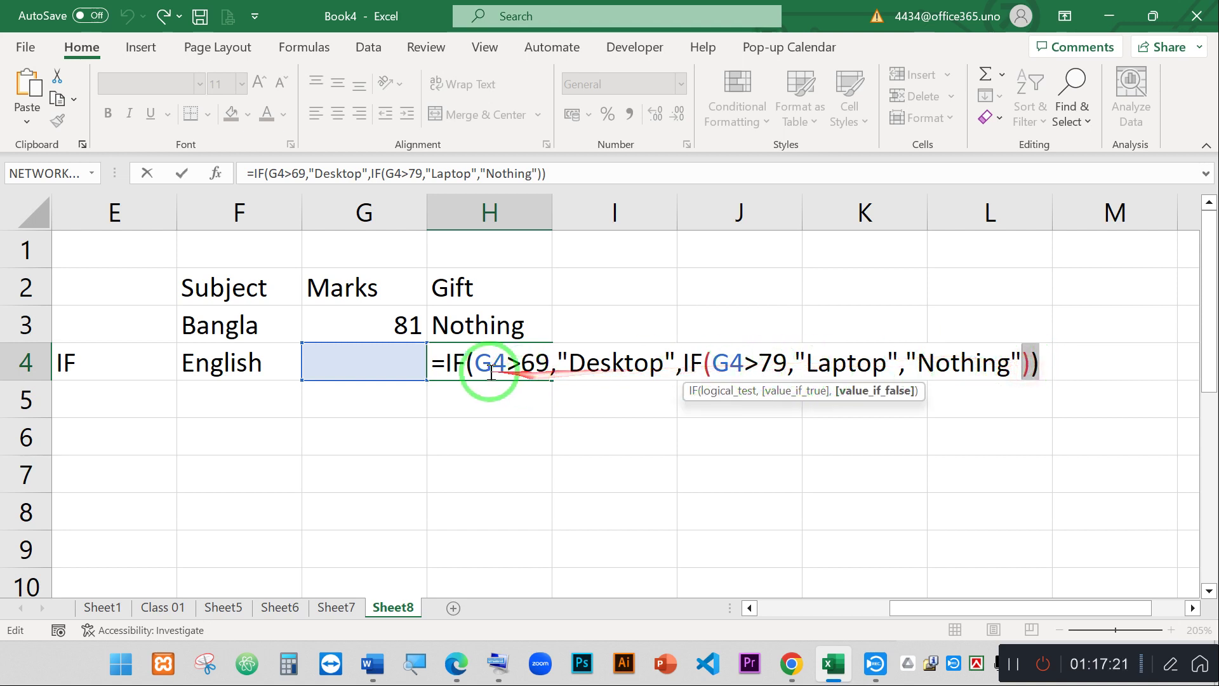
left_click(444, 364)
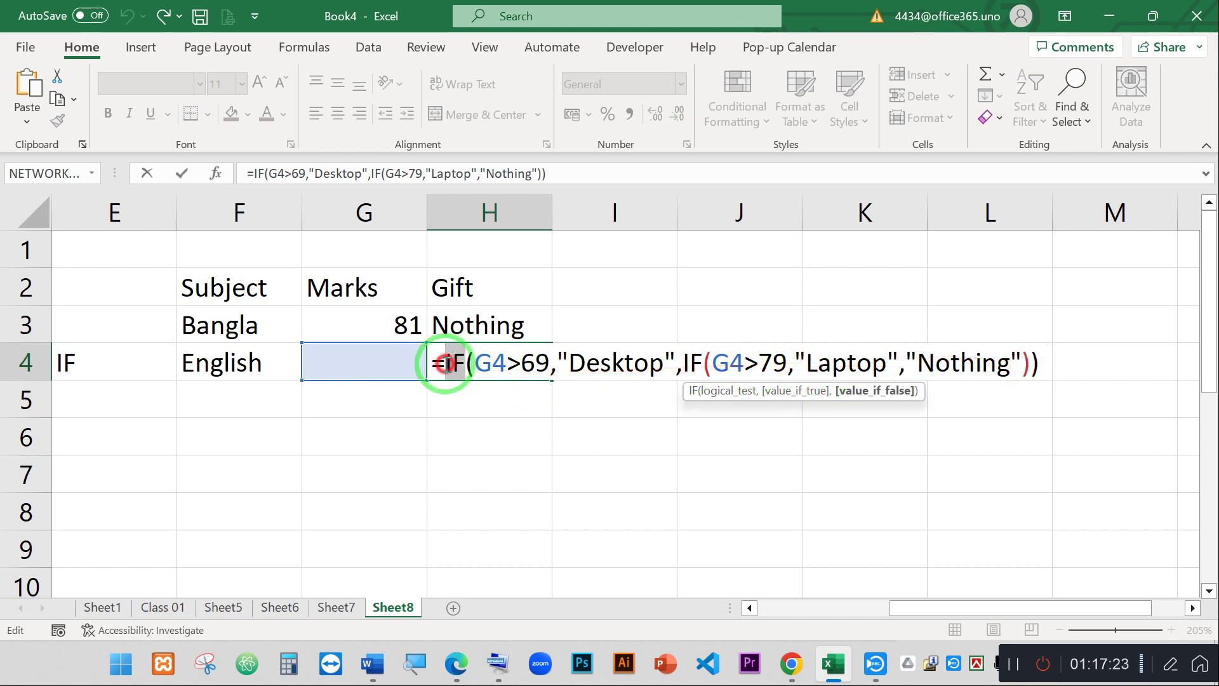
left_click_drag(445, 363, 467, 364)
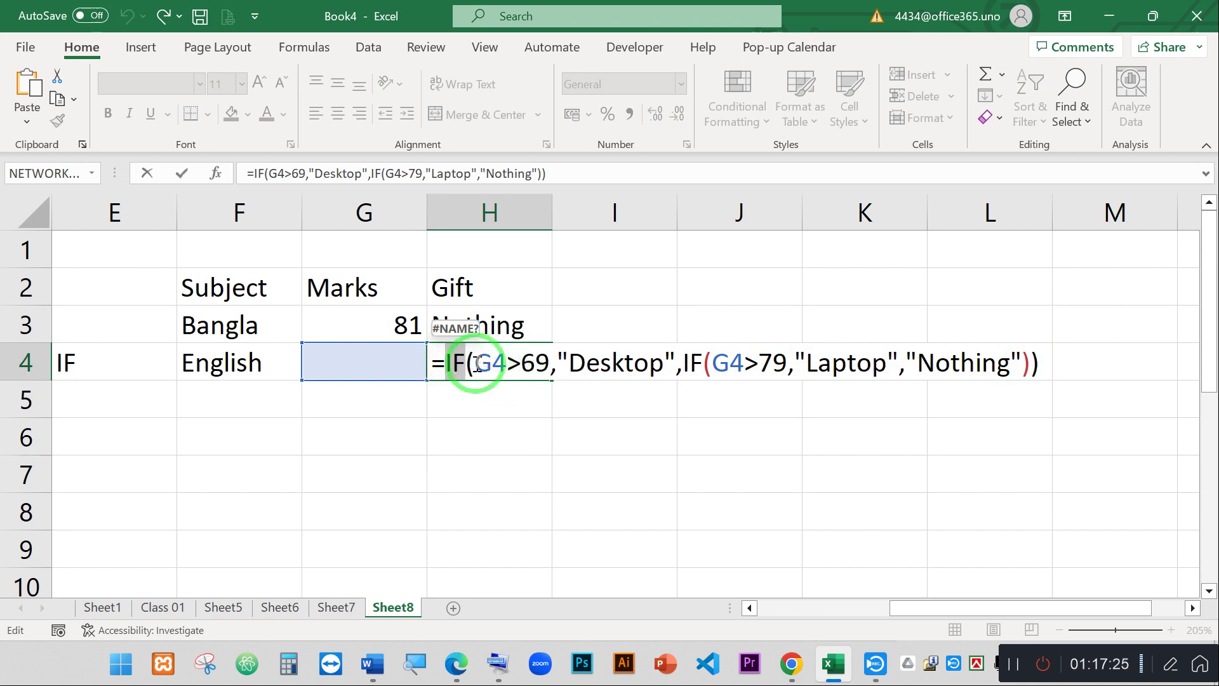
left_click(476, 363)
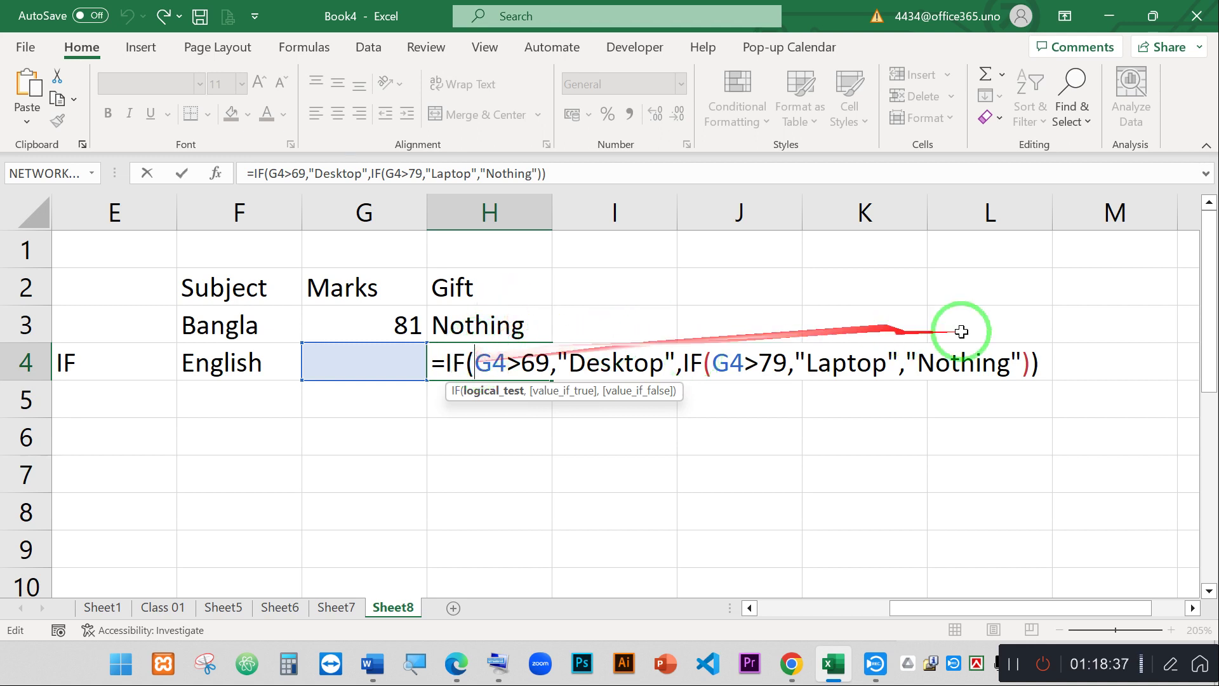
left_click(1032, 346)
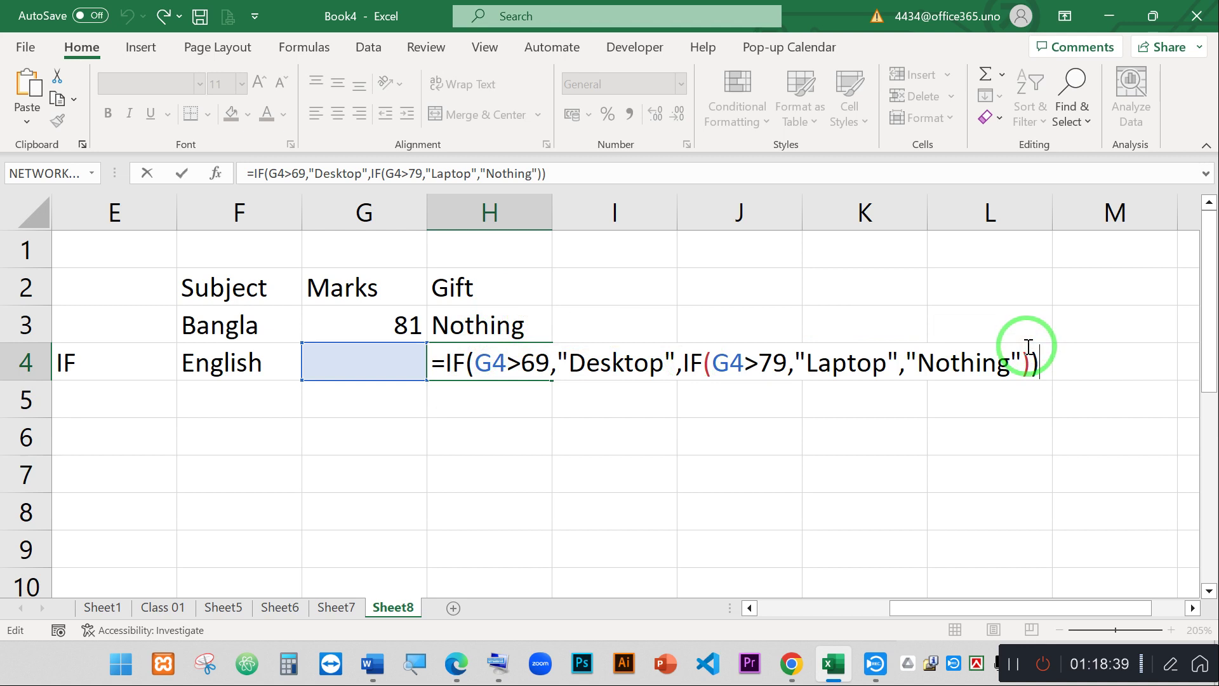
key("Return")
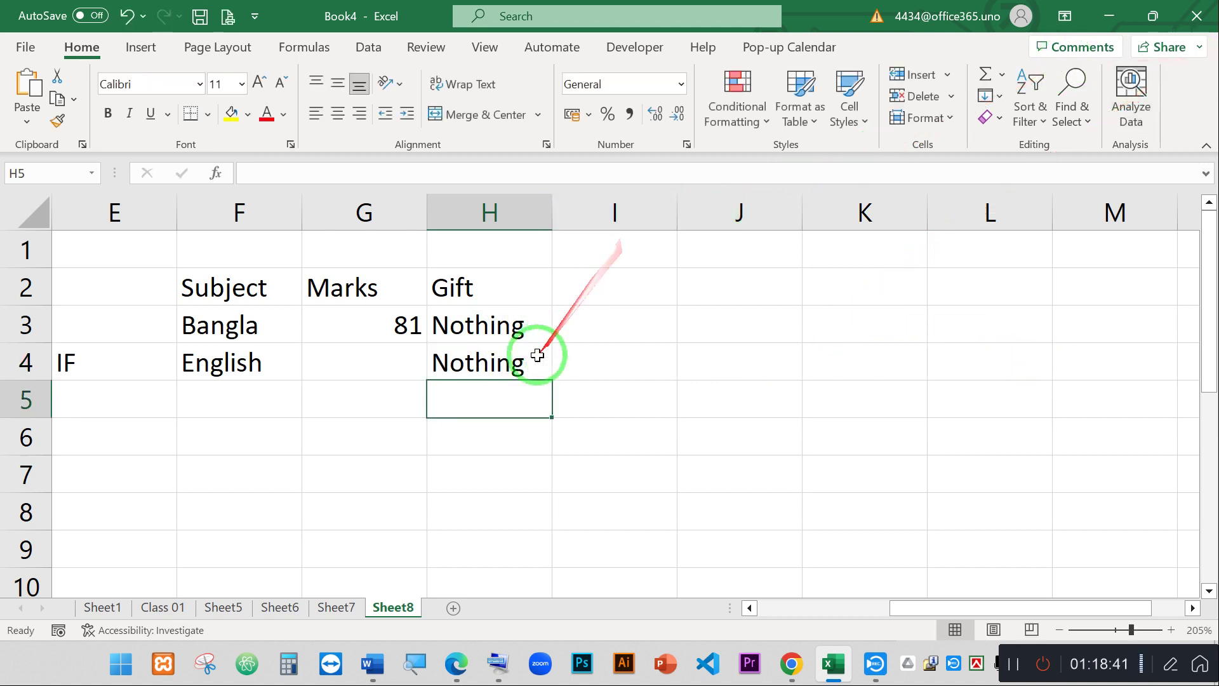
Edit H4's =IF(G4>69,"Desktop",...) formula and select its 69 threshold.
left_click(508, 362)
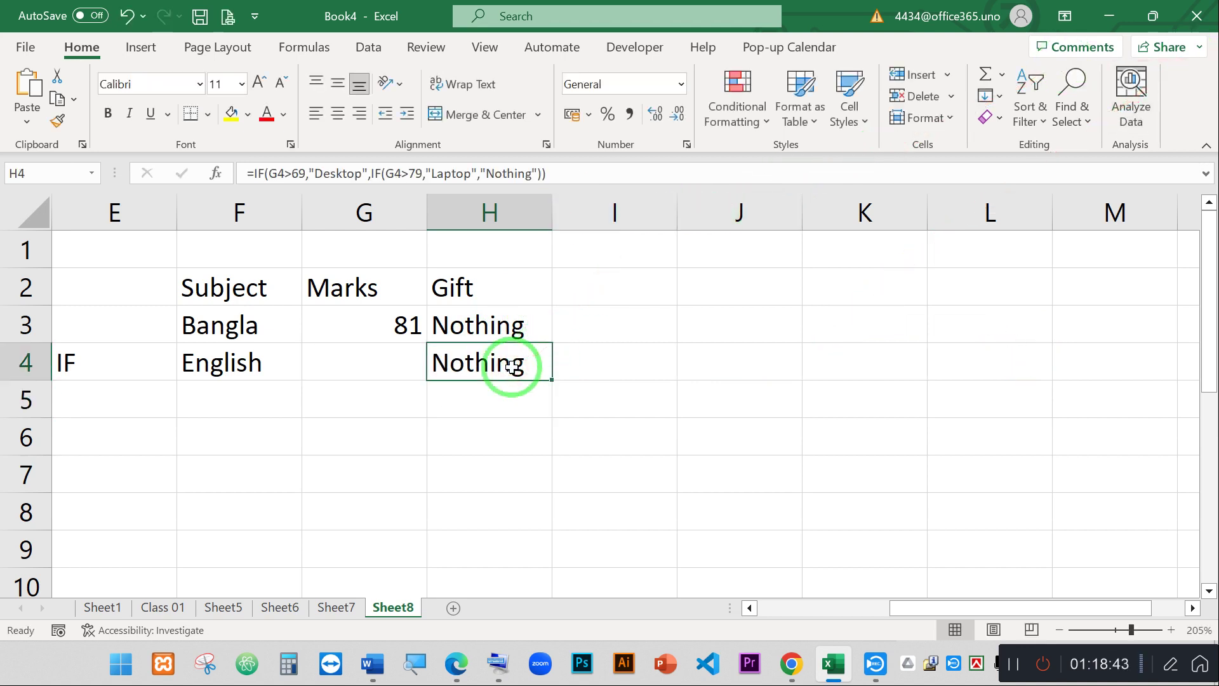
double_click(506, 364)
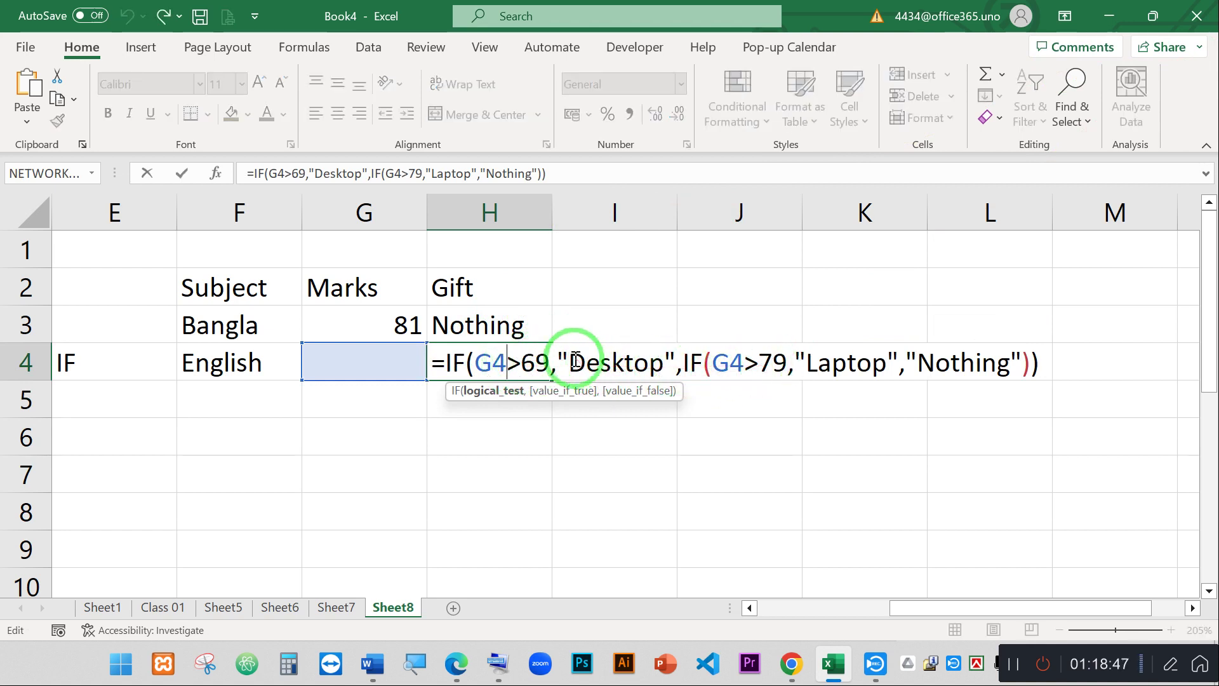
left_click_drag(550, 361, 521, 362)
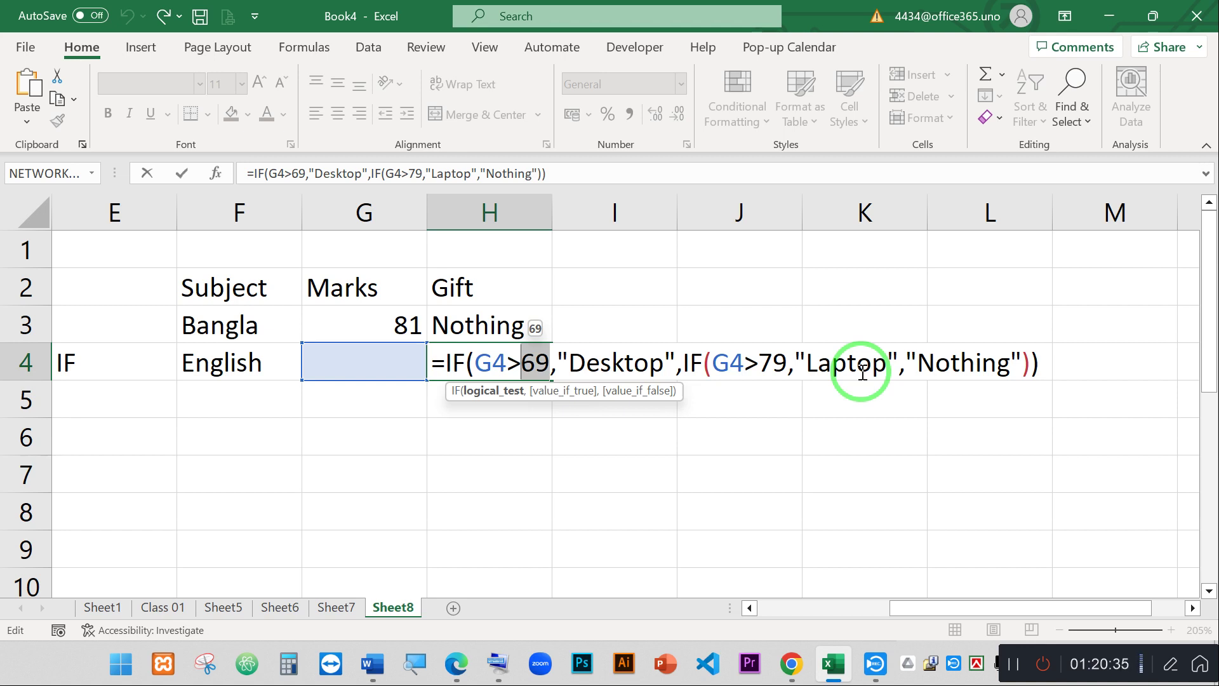
Test English marks of -1, 6, 50 and 65 in G4 against the gift formula.
key("Return")
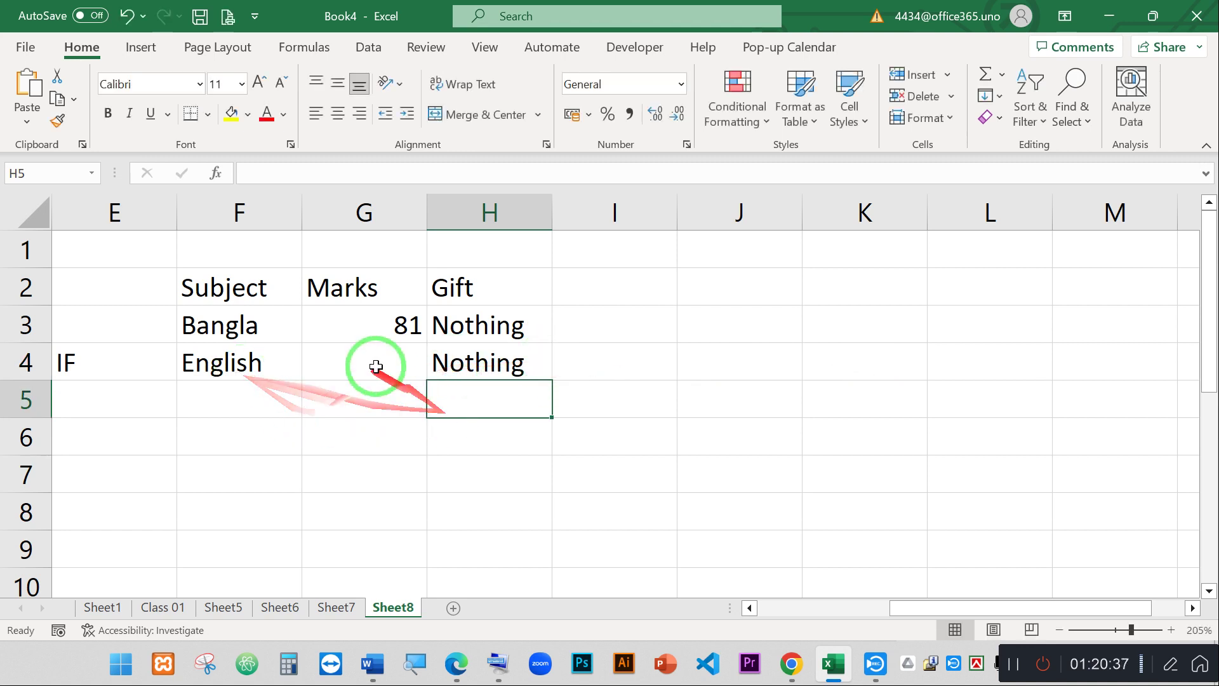
left_click(372, 365)
type("-1")
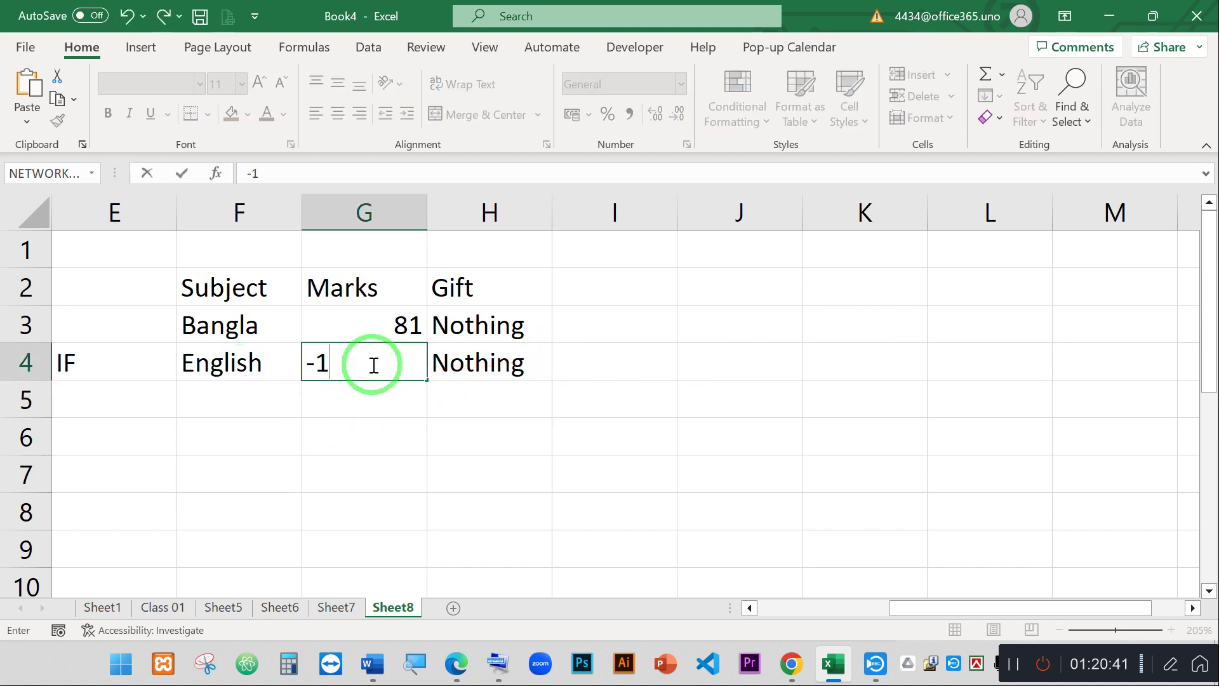
key("Return")
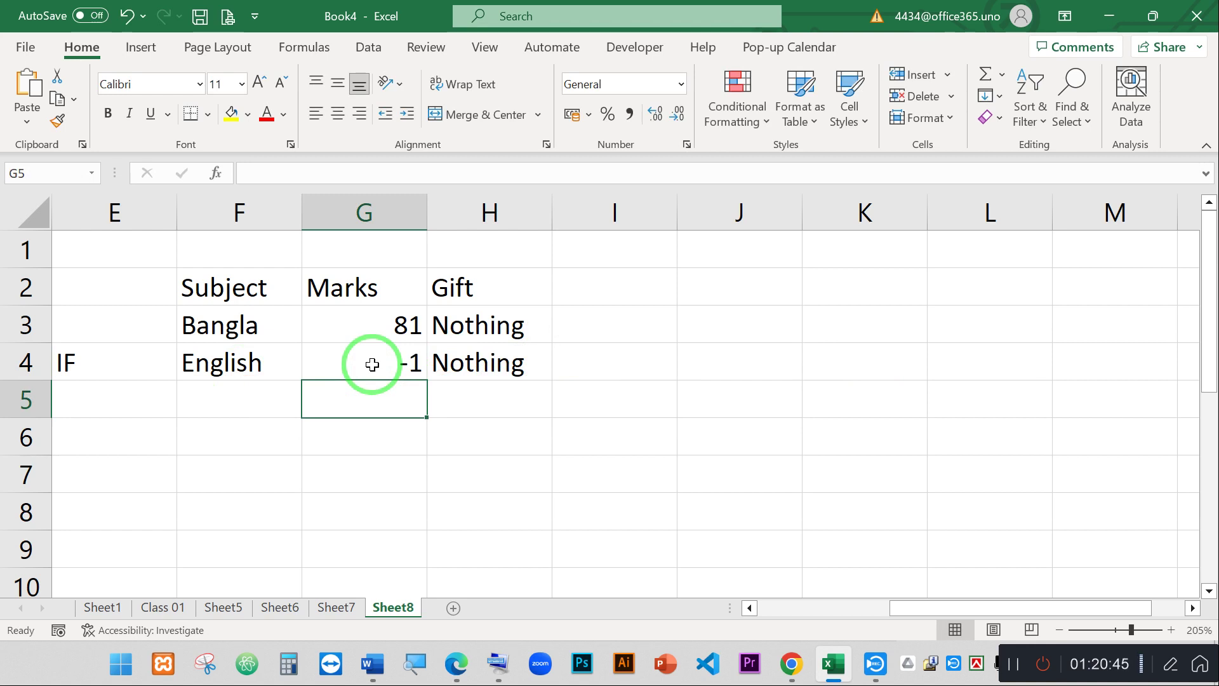
left_click(370, 363)
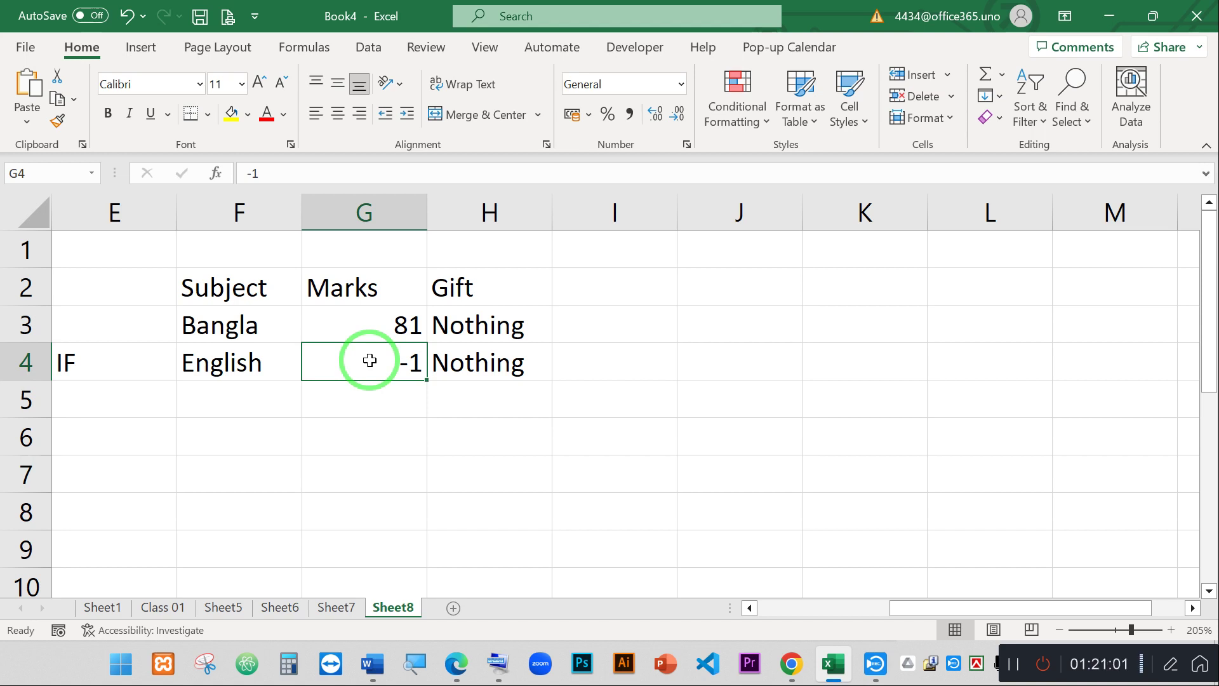
type("6")
key("Return")
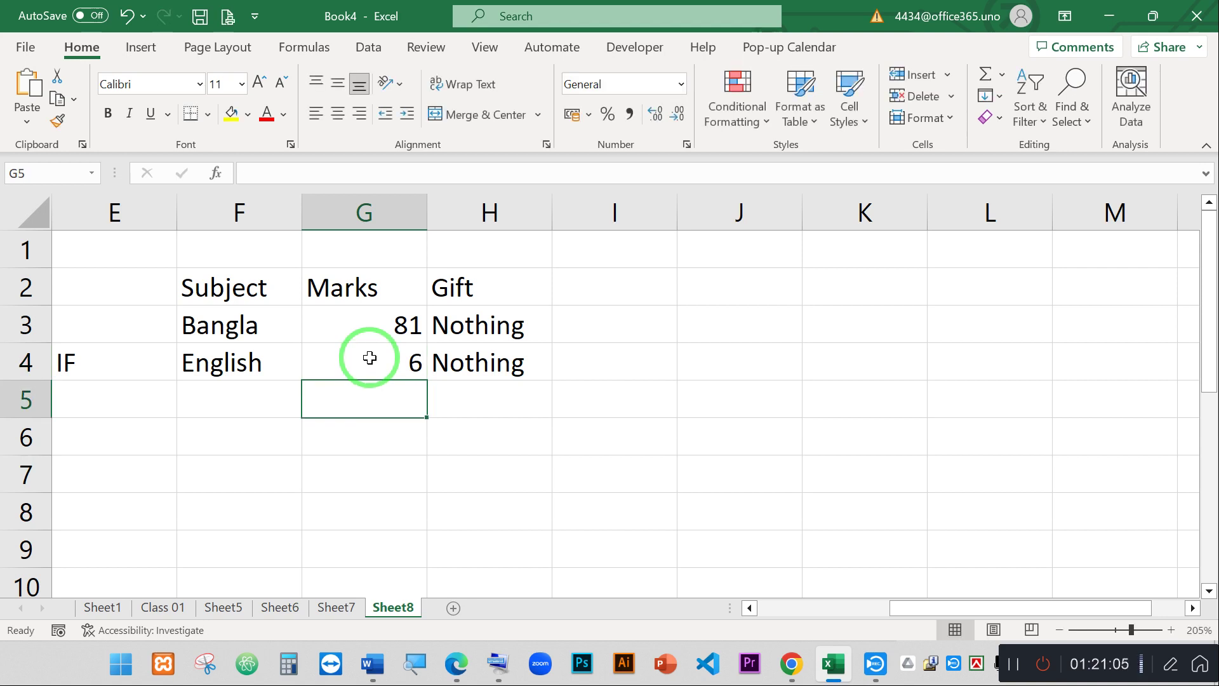
left_click(369, 359)
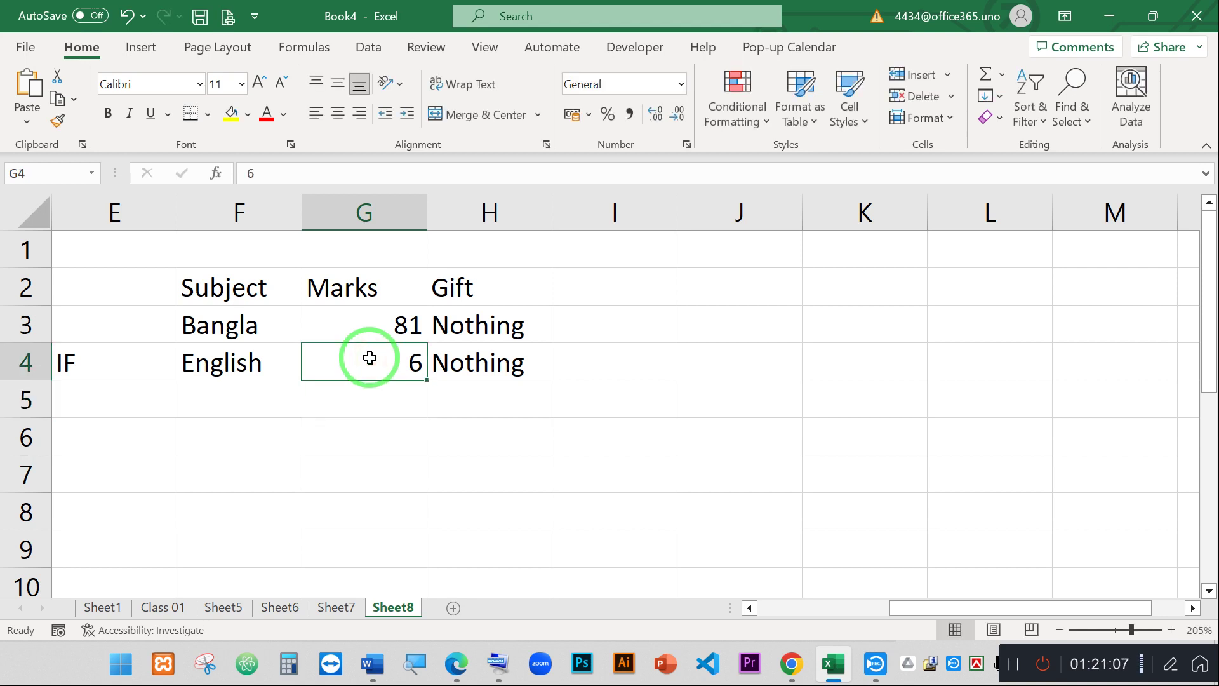
type("50")
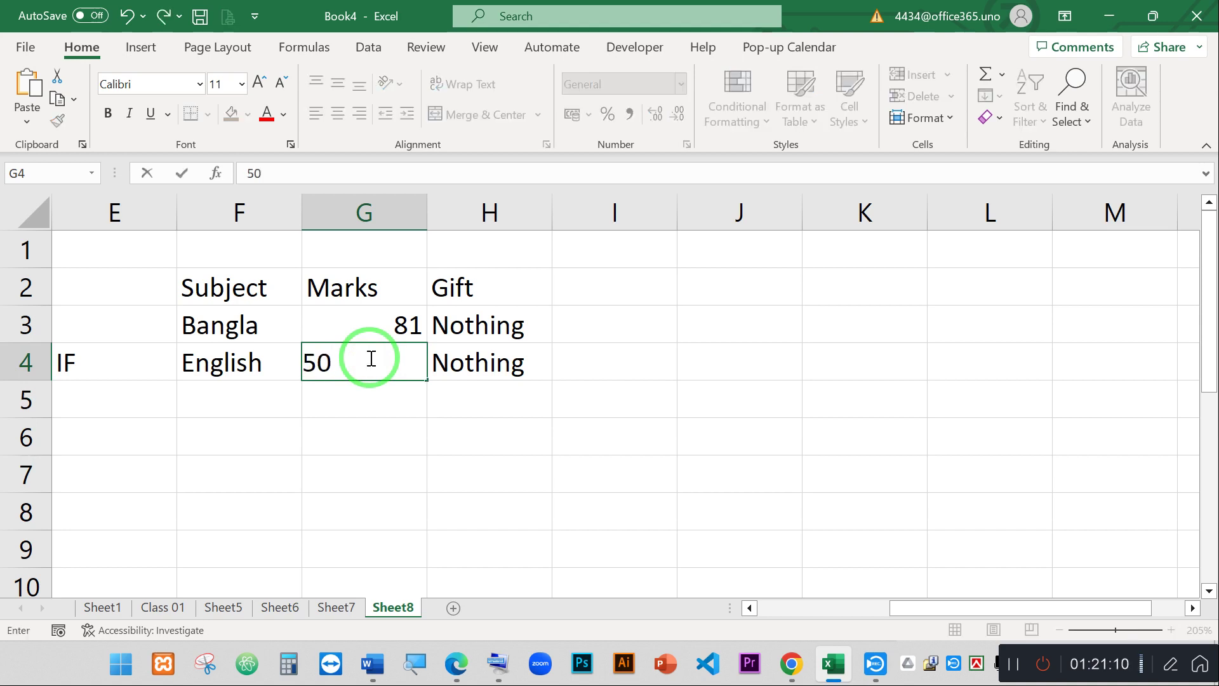
key("Return")
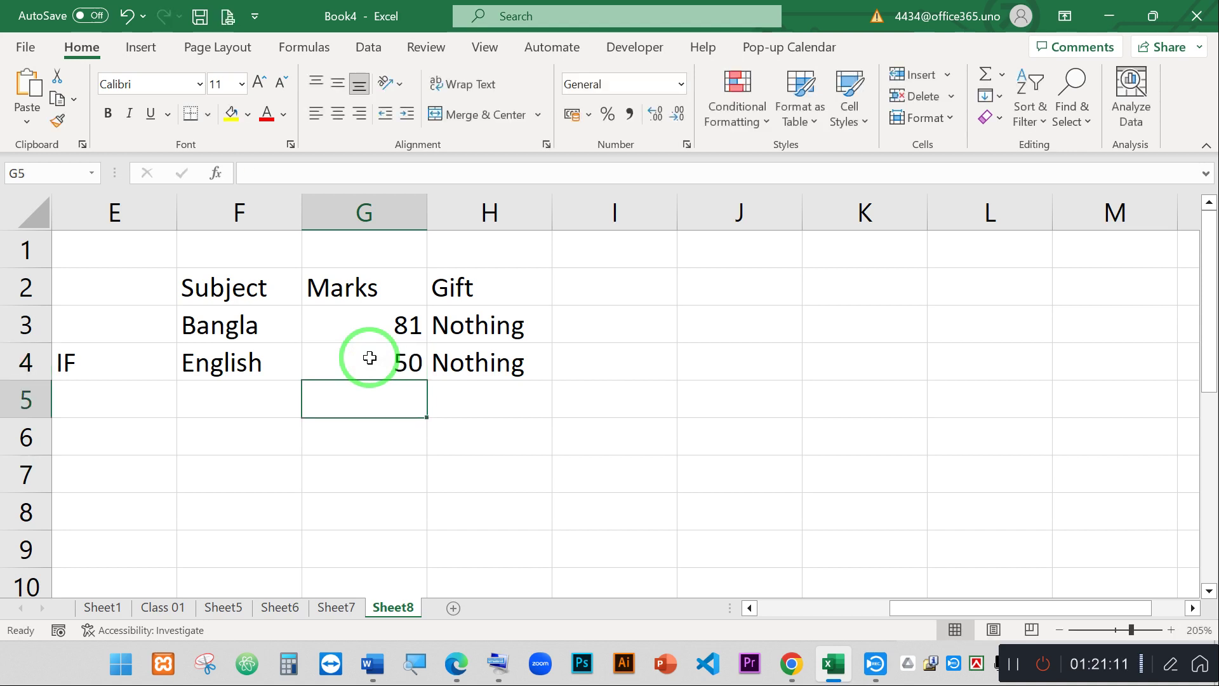
left_click(369, 357)
type("6")
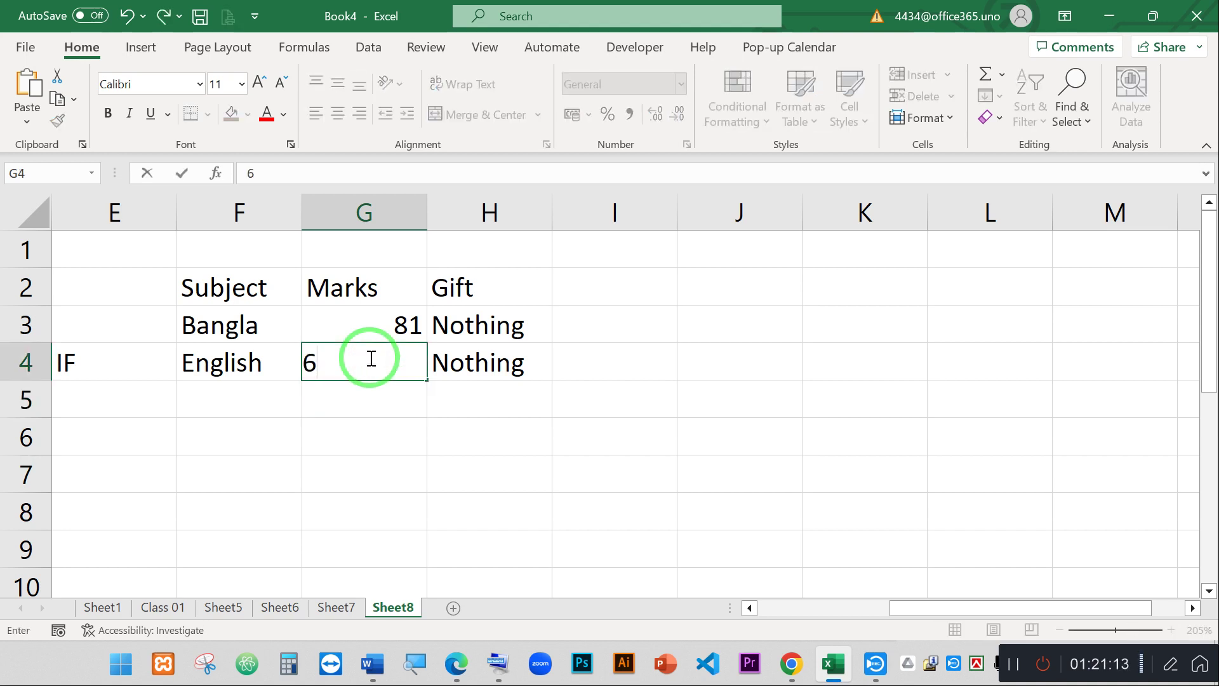
type("5")
key("Return")
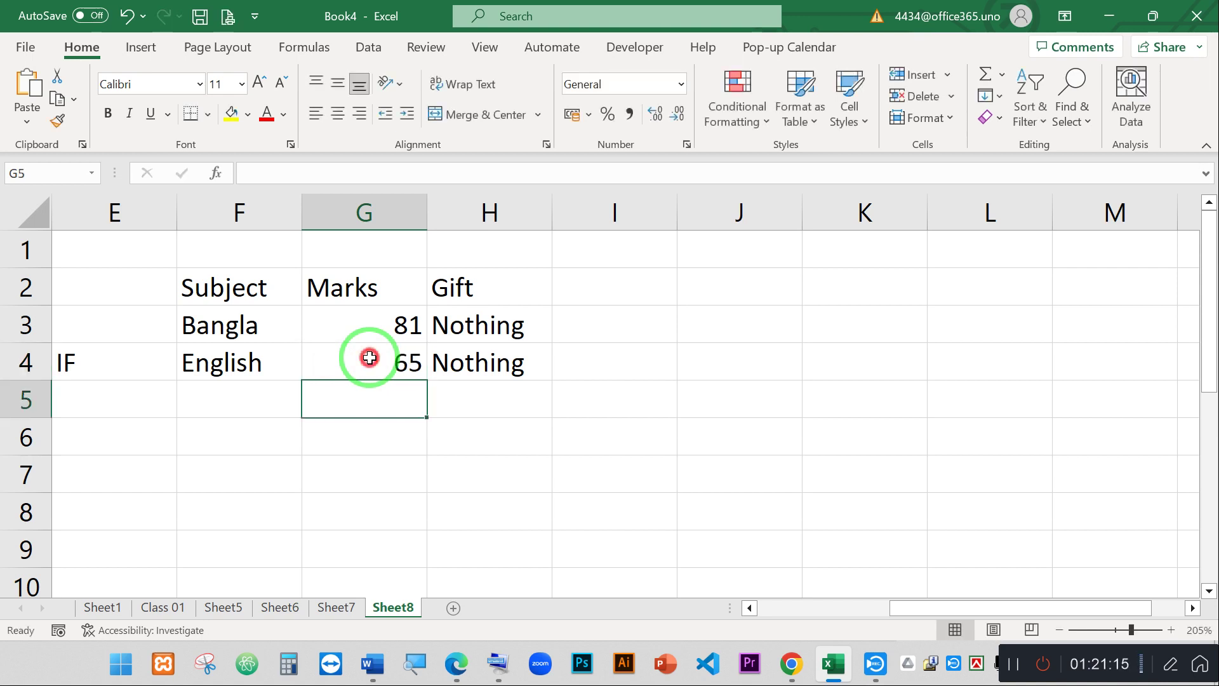
Try marks 69 and 70 in G4, finishing with 87.
left_click(370, 358)
type("69")
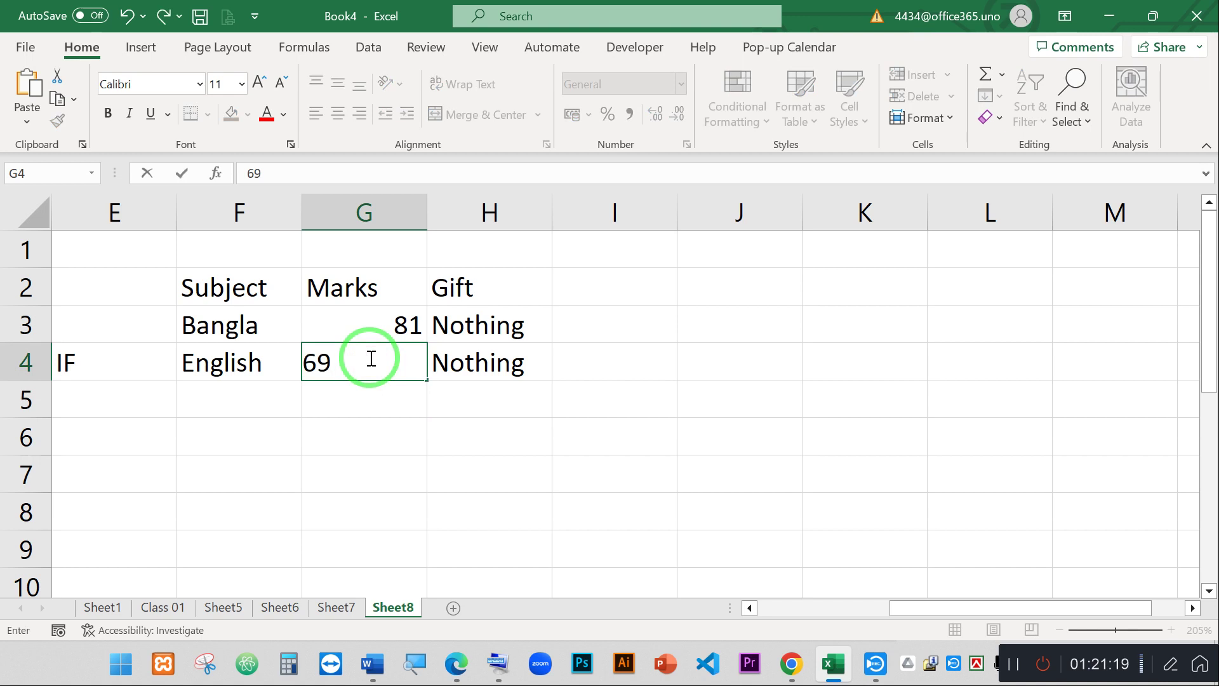
key("Return")
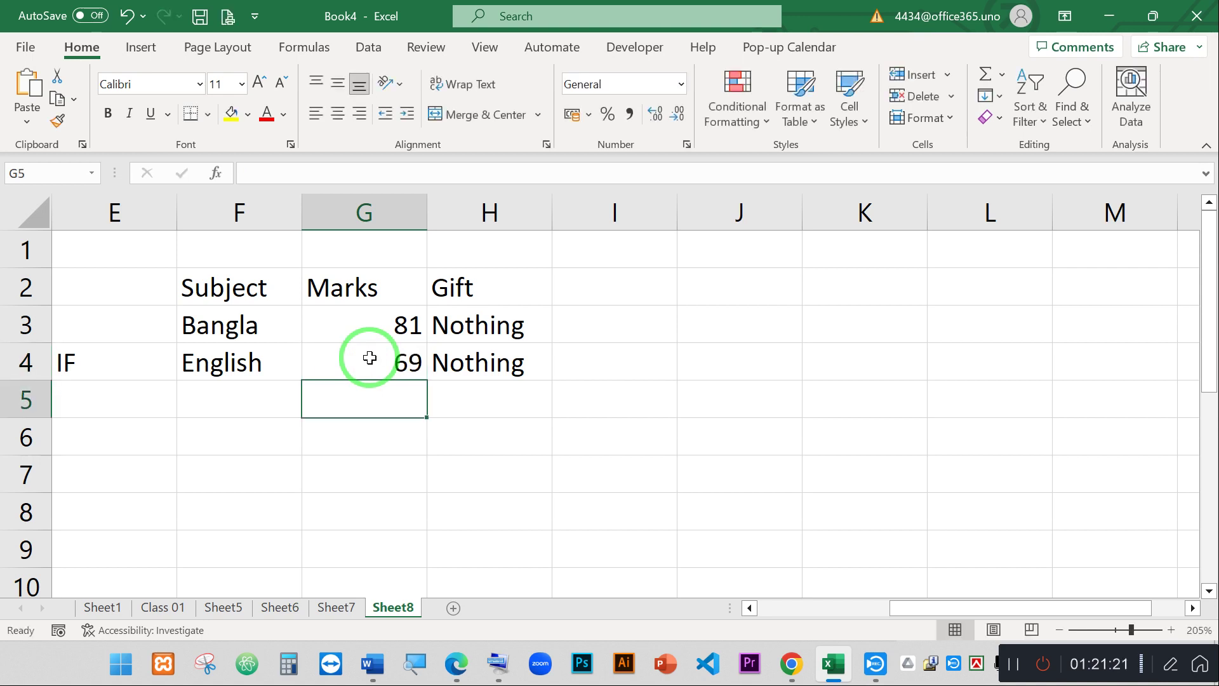
left_click(362, 353)
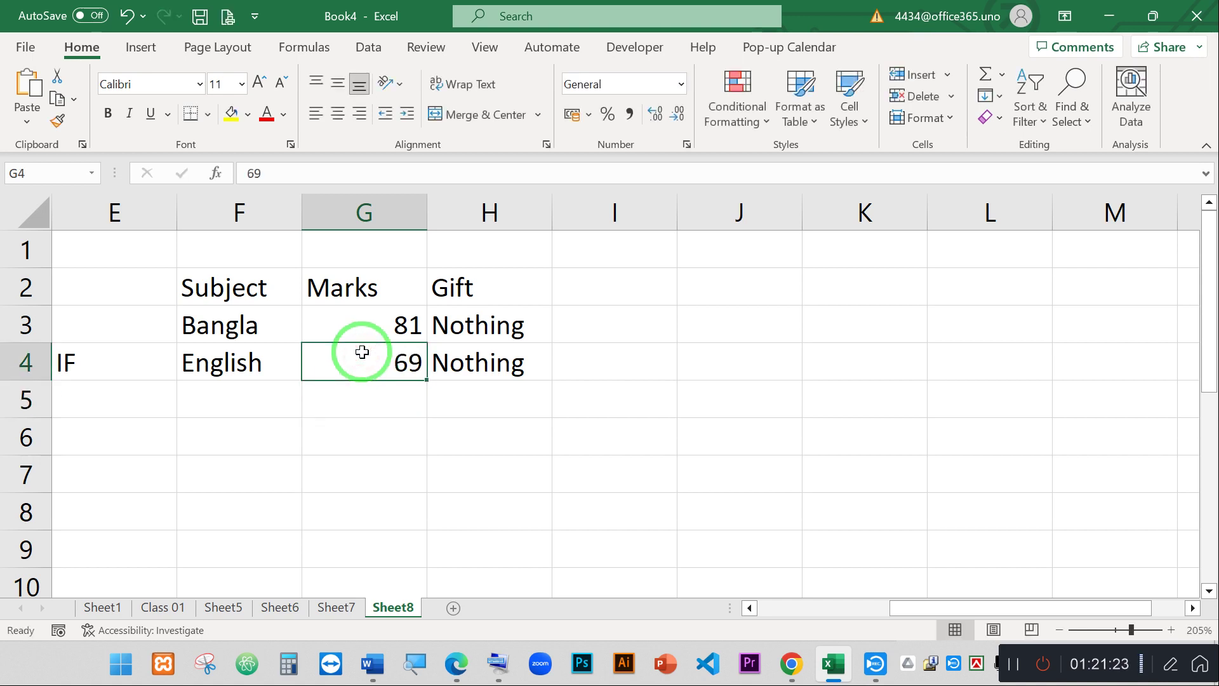
double_click(362, 352)
key("BackSpace")
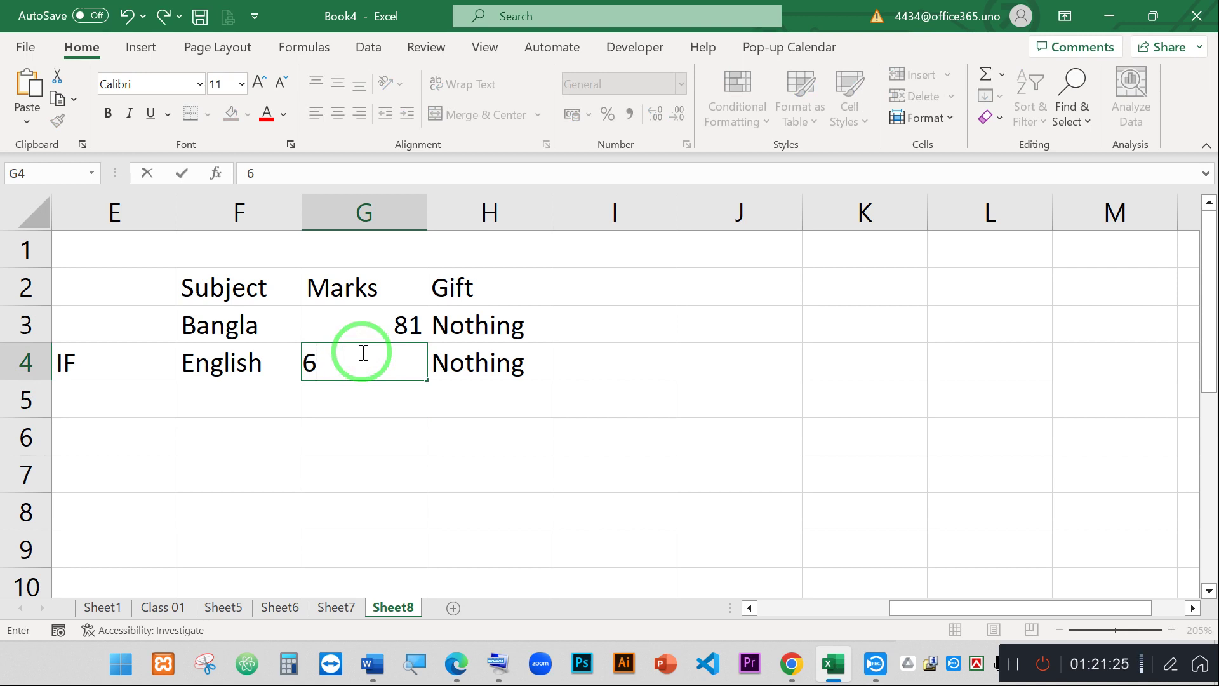
key("BackSpace")
type("70")
key("Return")
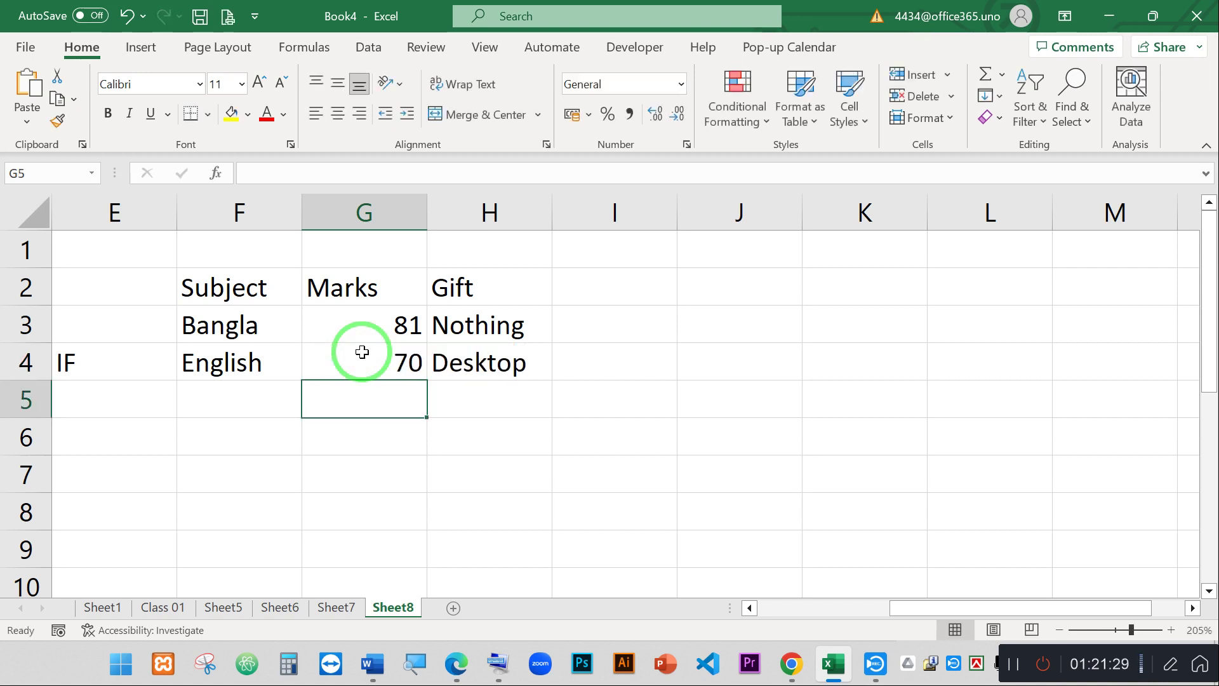
left_click(362, 352)
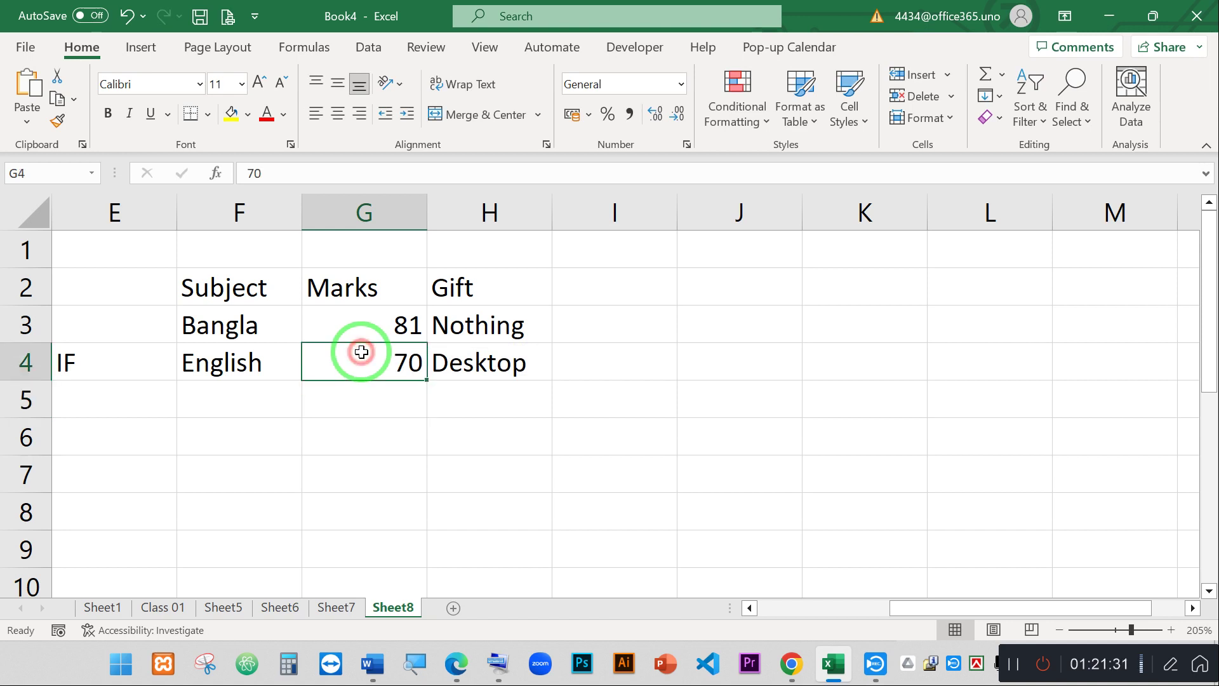
type("87")
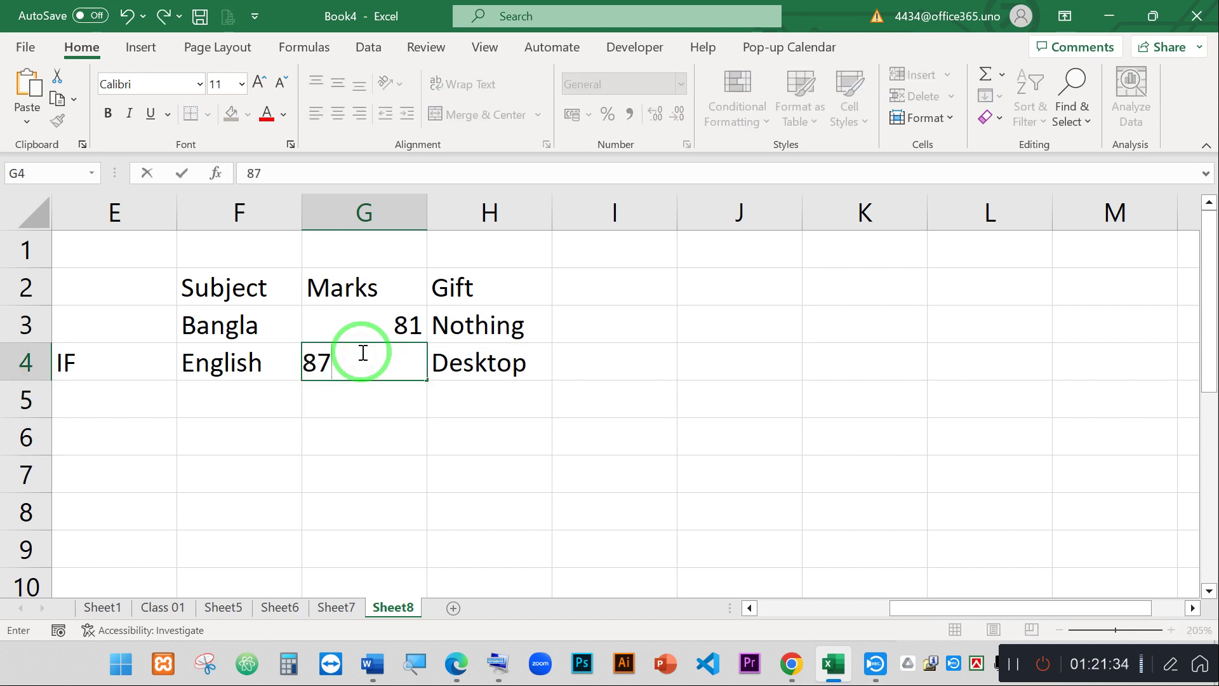
key("Return")
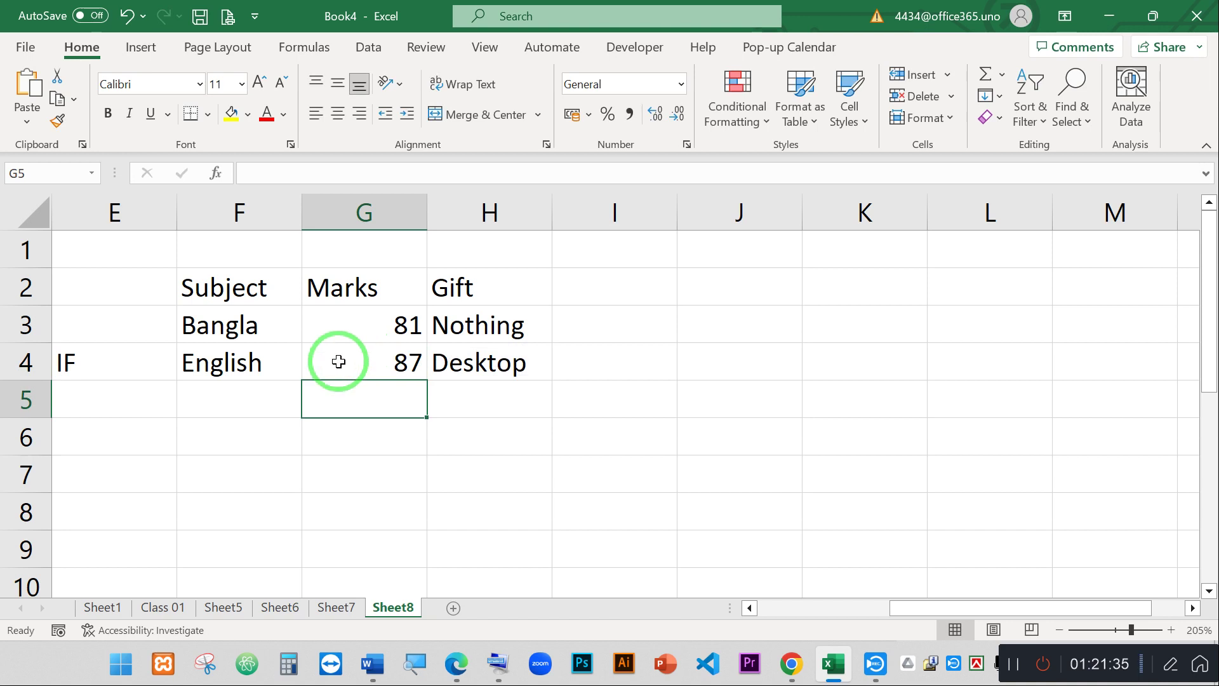
Move IF(G4>79,"Laptop", to the start of H4's formula, right after the equals sign.
double_click(498, 362)
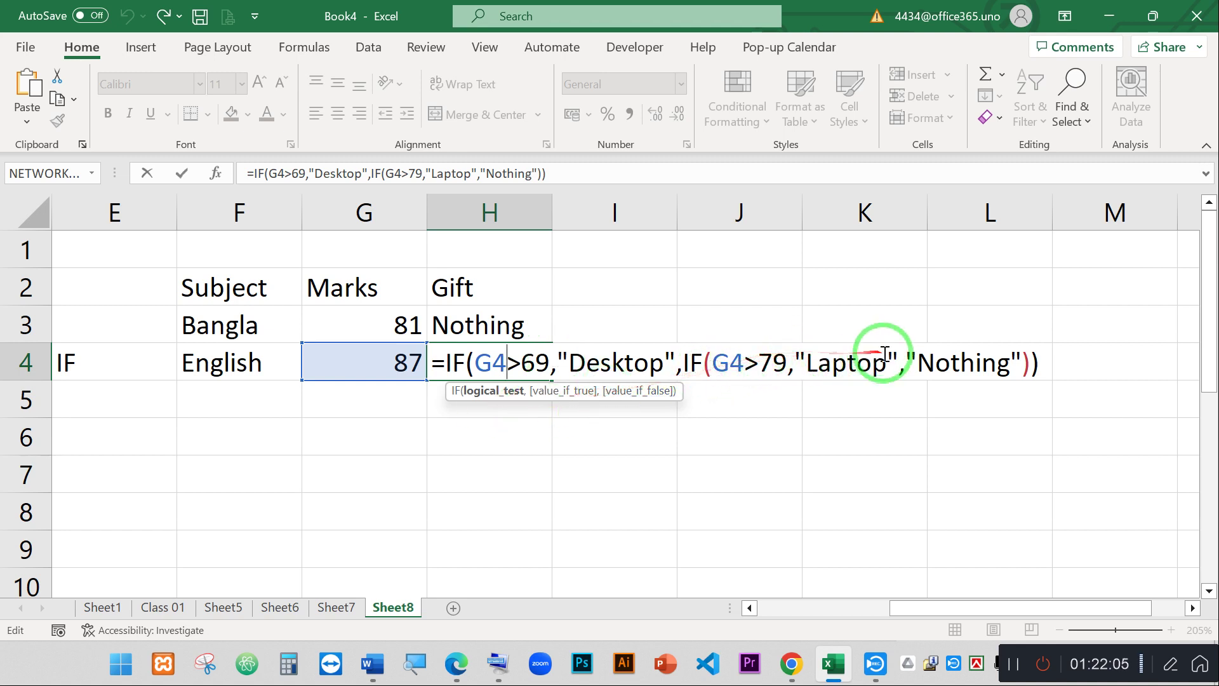
left_click_drag(905, 361, 682, 368)
key("ctrl+c")
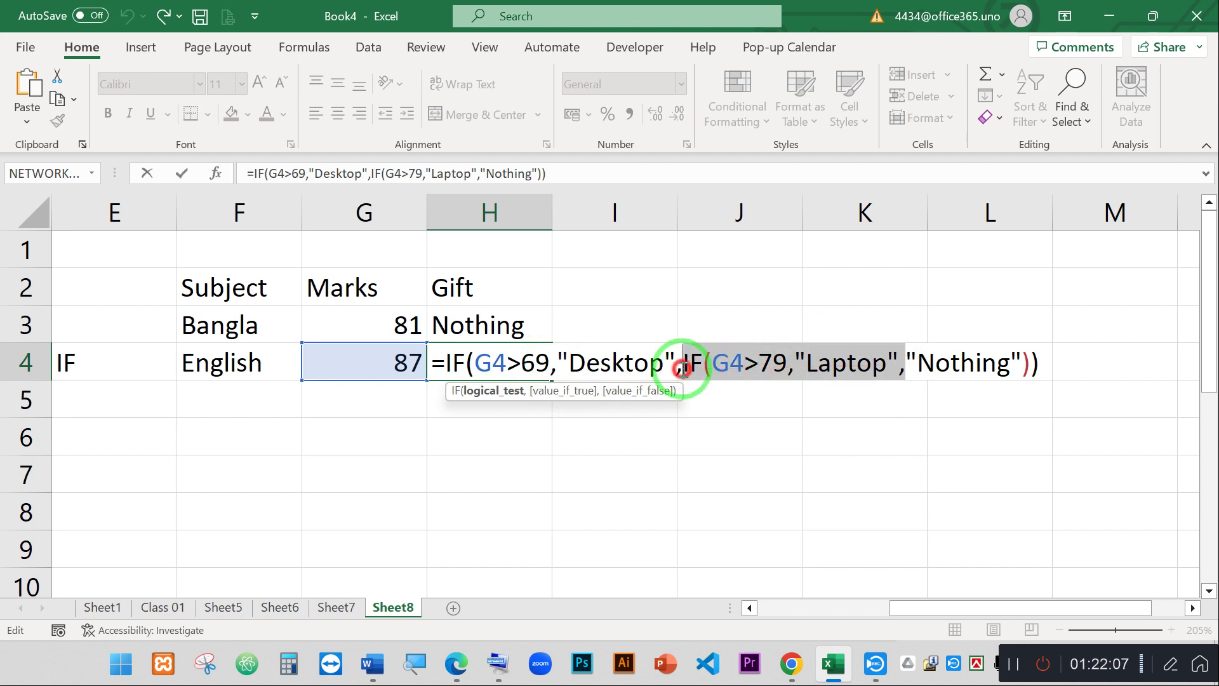
key("BackSpace")
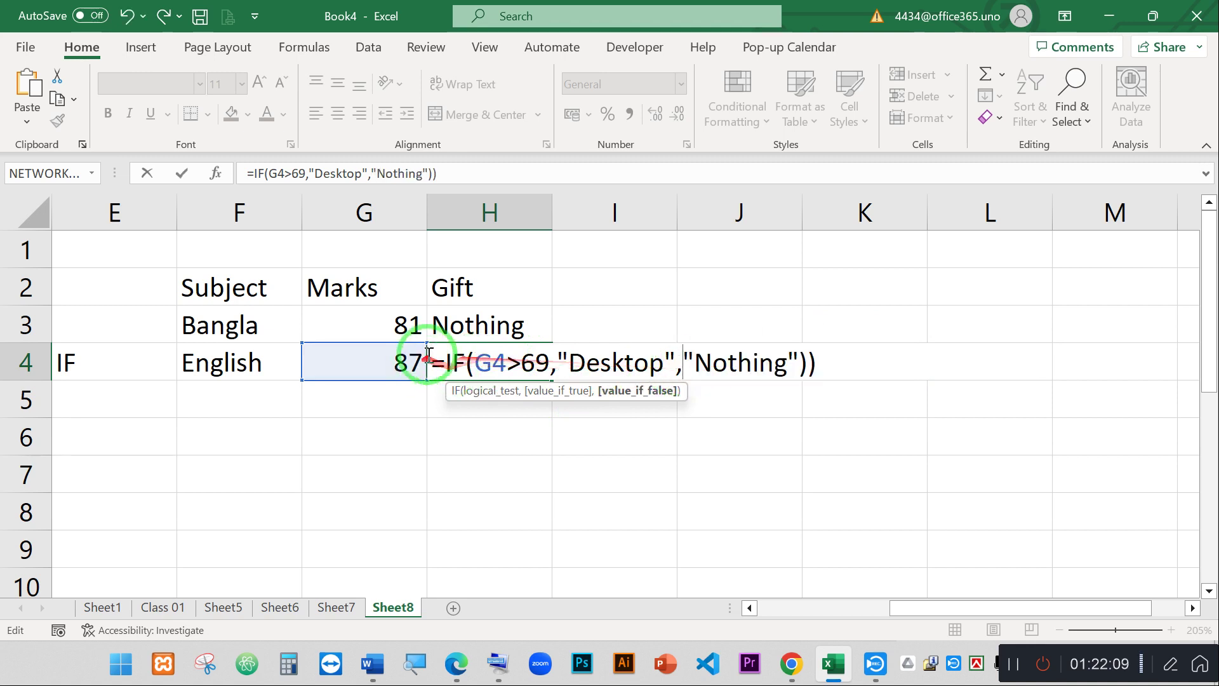
left_click(433, 361)
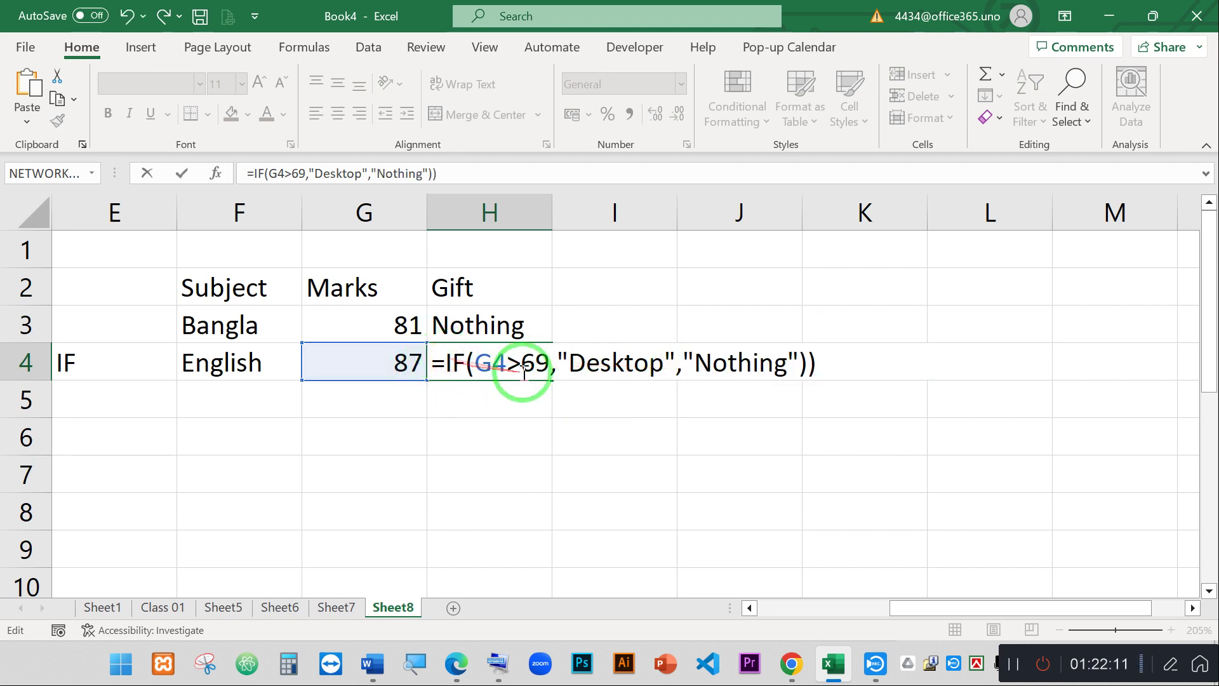
key("ctrl+v")
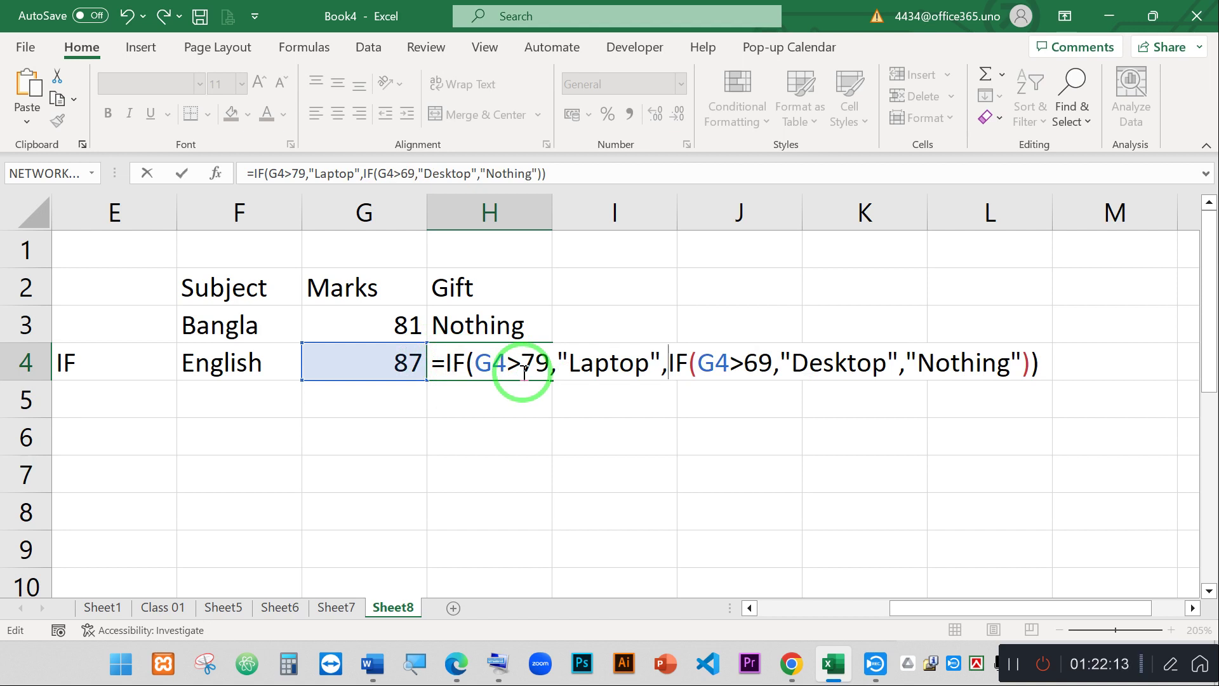
mouse_move(664, 373)
left_mouse_down()
mouse_move(483, 362)
mouse_move(816, 362)
left_mouse_up()
left_click(1012, 356)
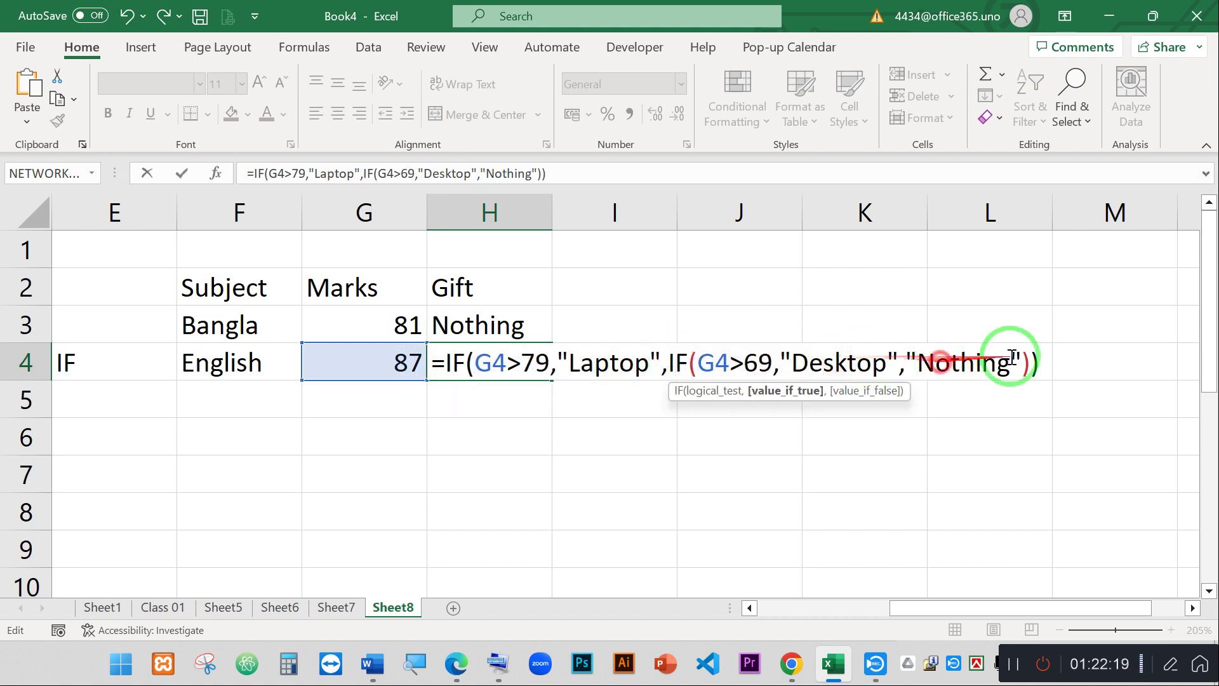
key("Return")
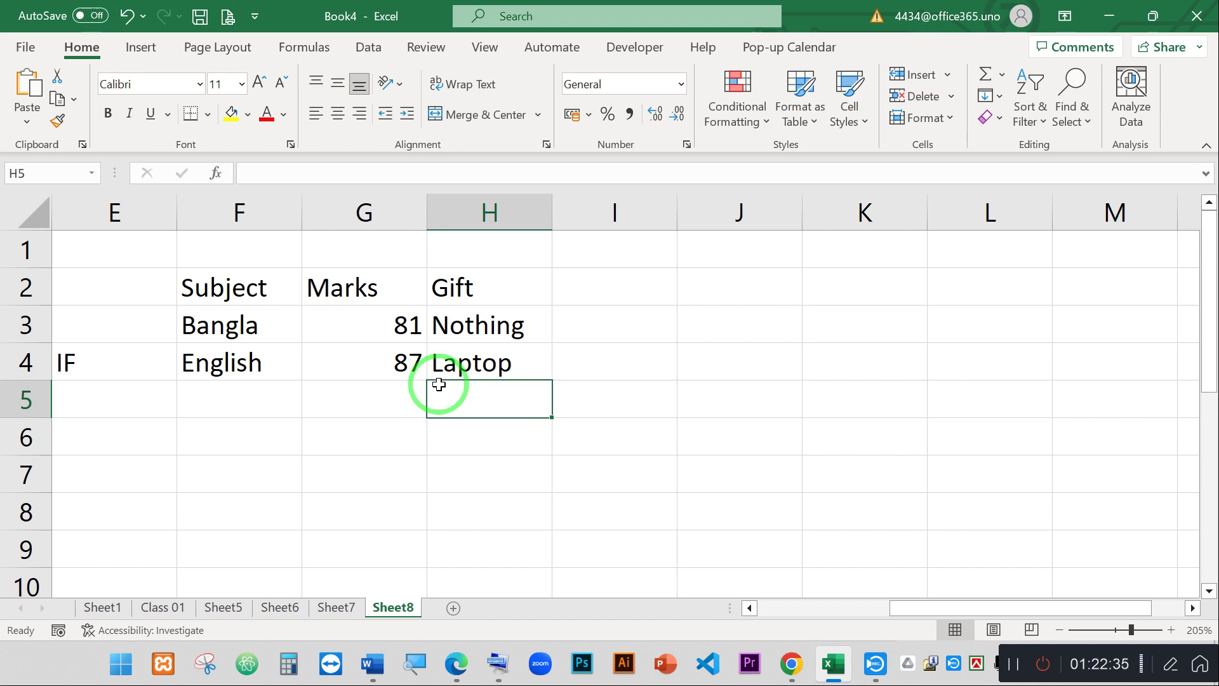
Review the G4>79 test and Laptop result in H4's reordered formula, committing it unchanged.
double_click(501, 362)
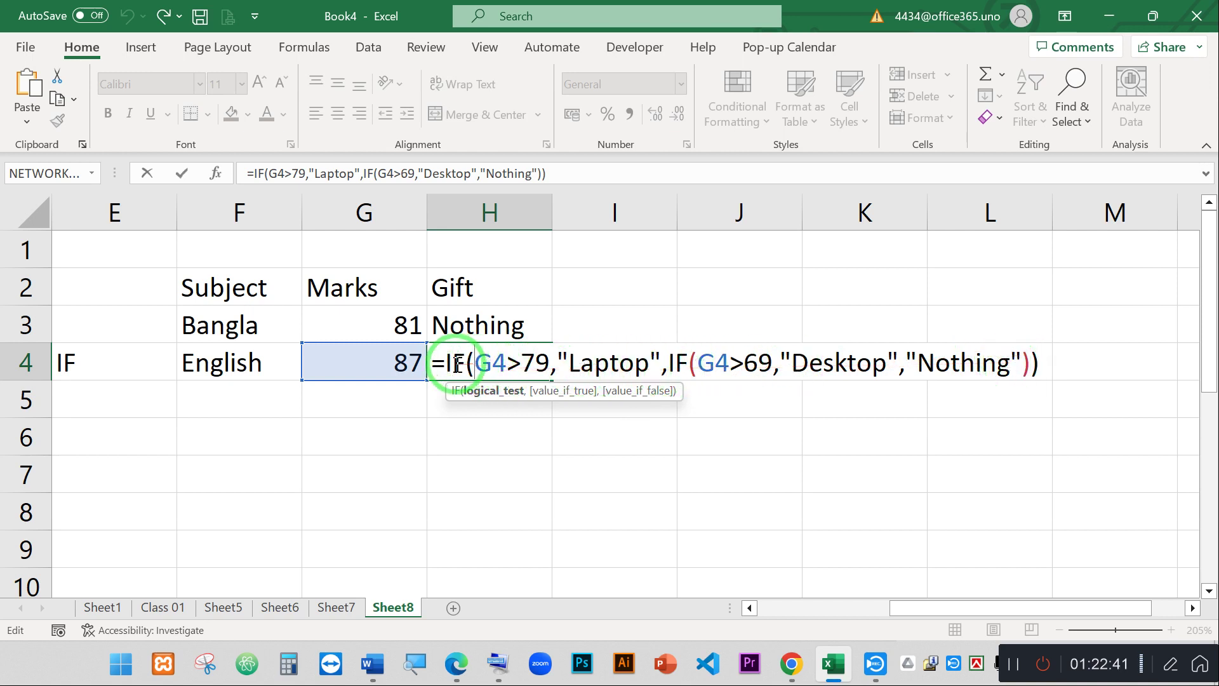
left_click_drag(447, 363, 656, 360)
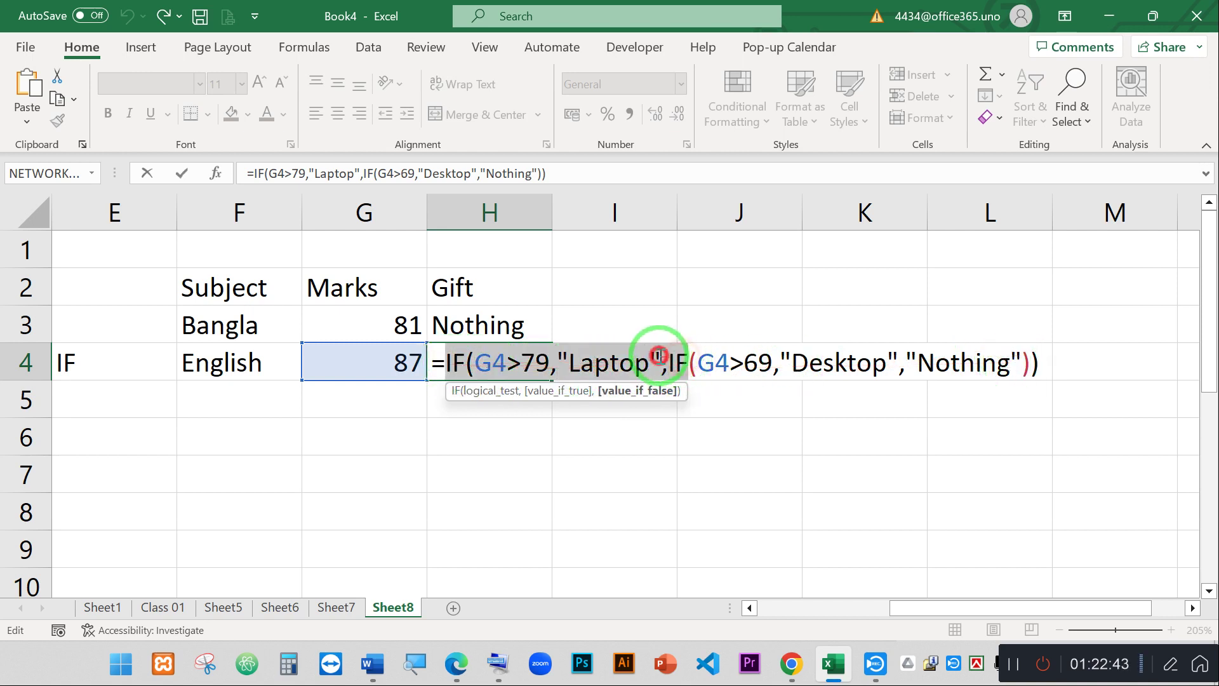
left_click(661, 363)
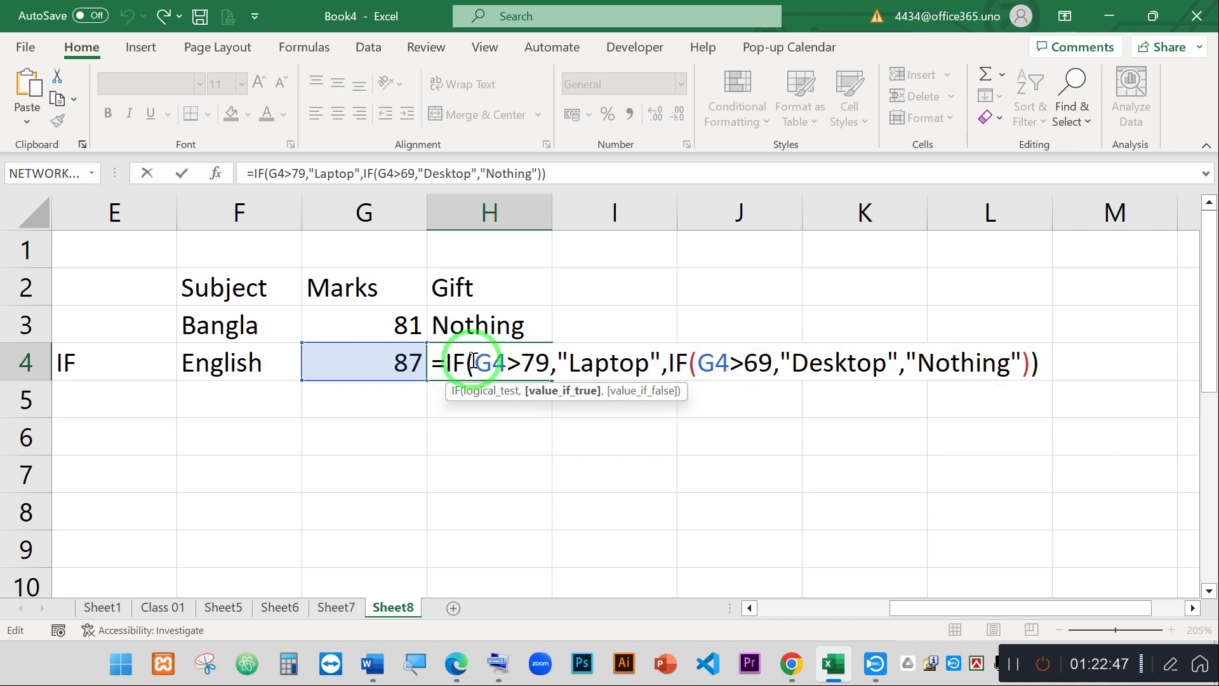
left_click_drag(473, 363, 546, 362)
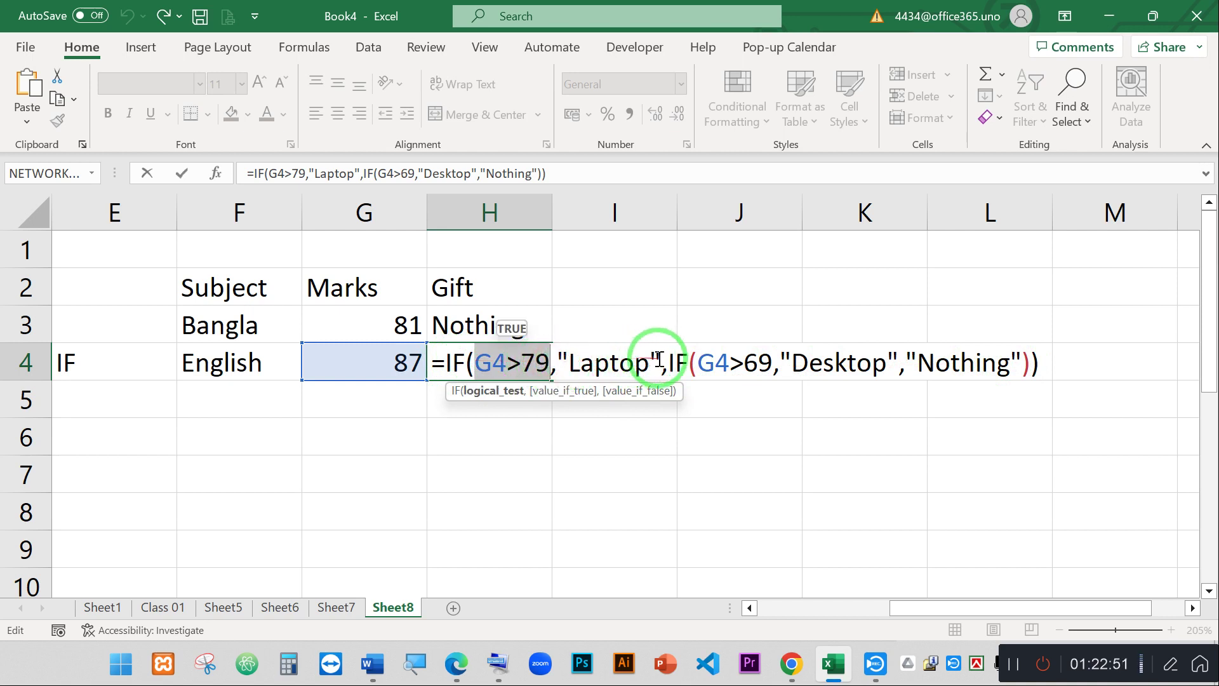
left_click(653, 359)
left_click_drag(652, 360, 554, 353)
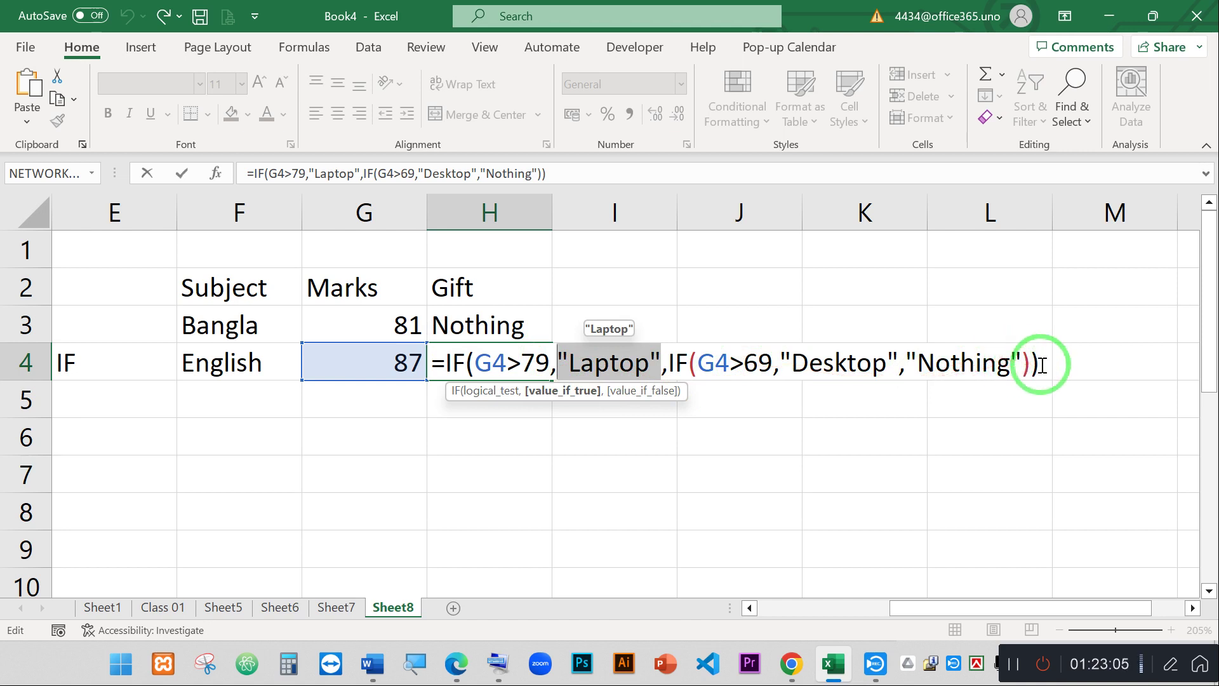
left_click_drag(1016, 365, 780, 357)
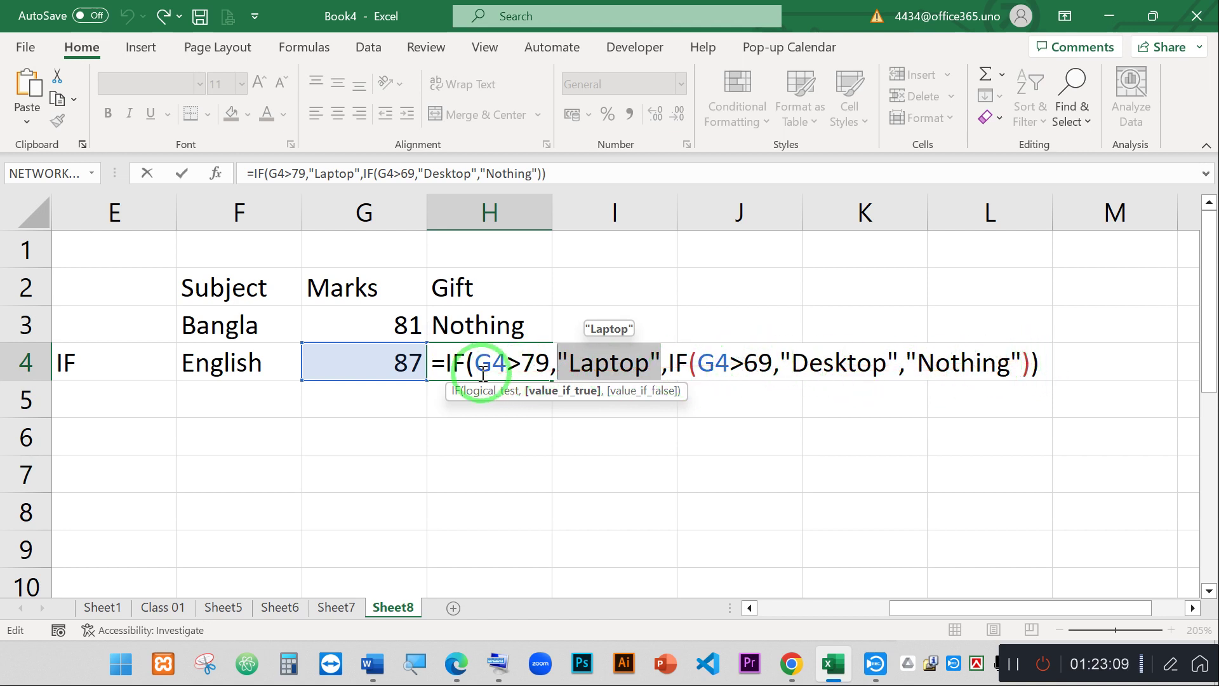
key("Return")
left_click(399, 361)
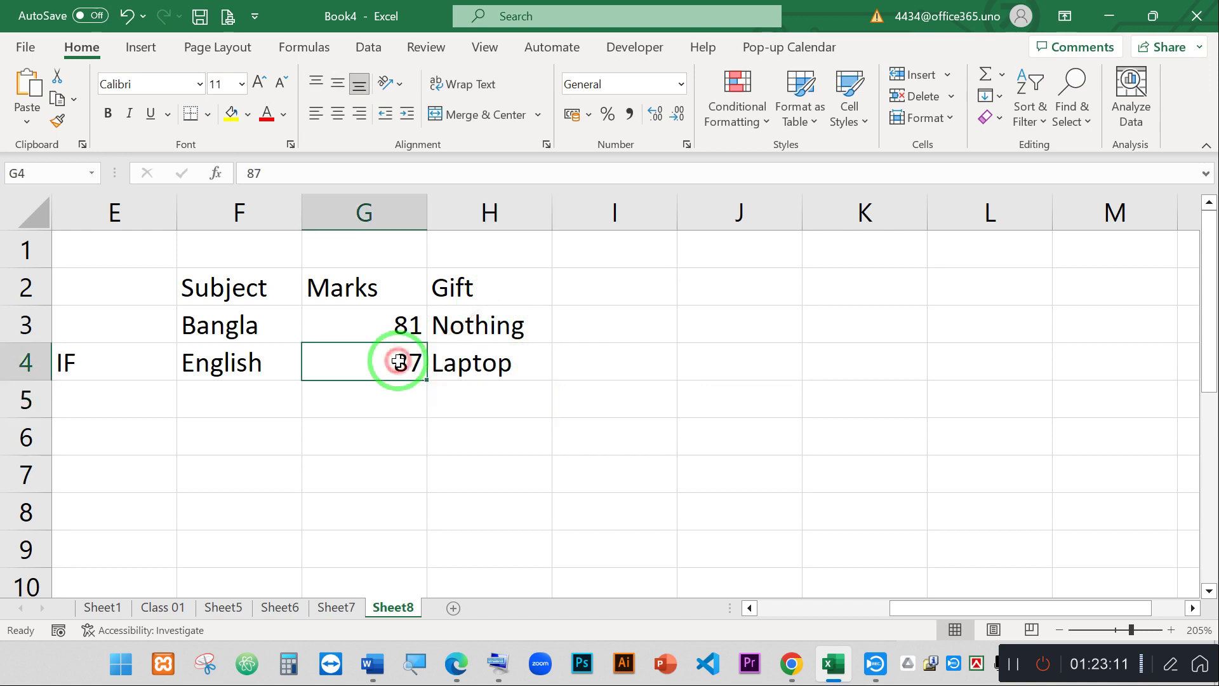
Clear the English mark in G4, then enter 88.
key("Delete")
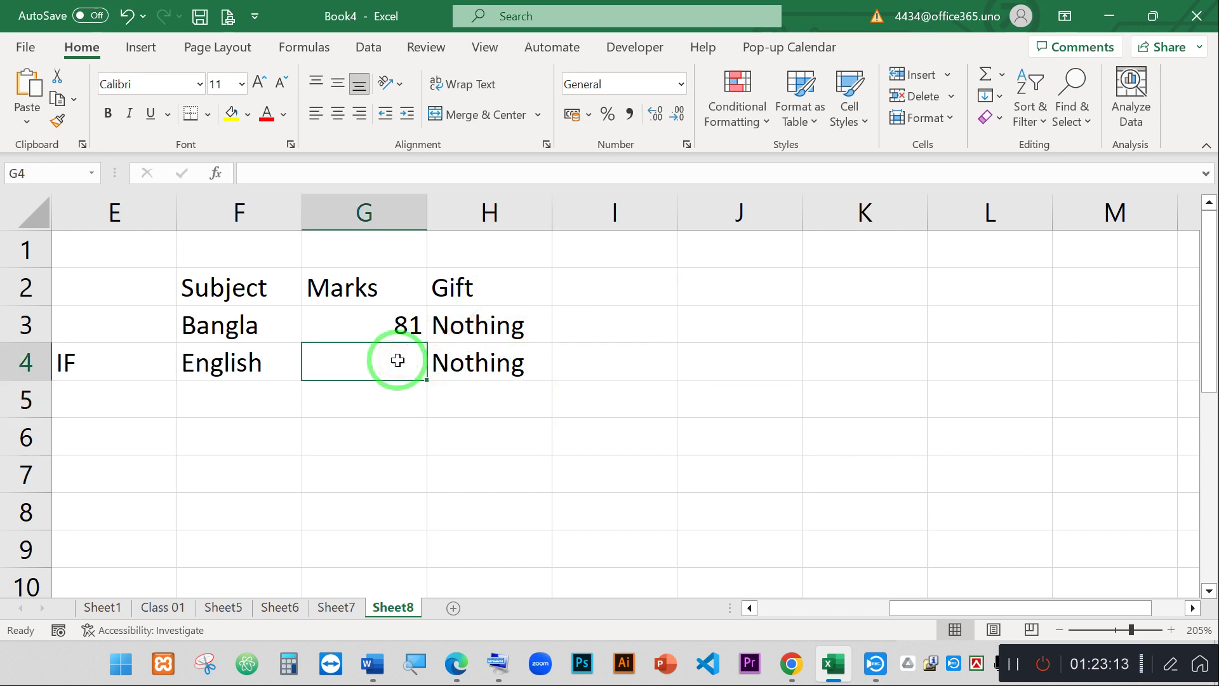
key("Return")
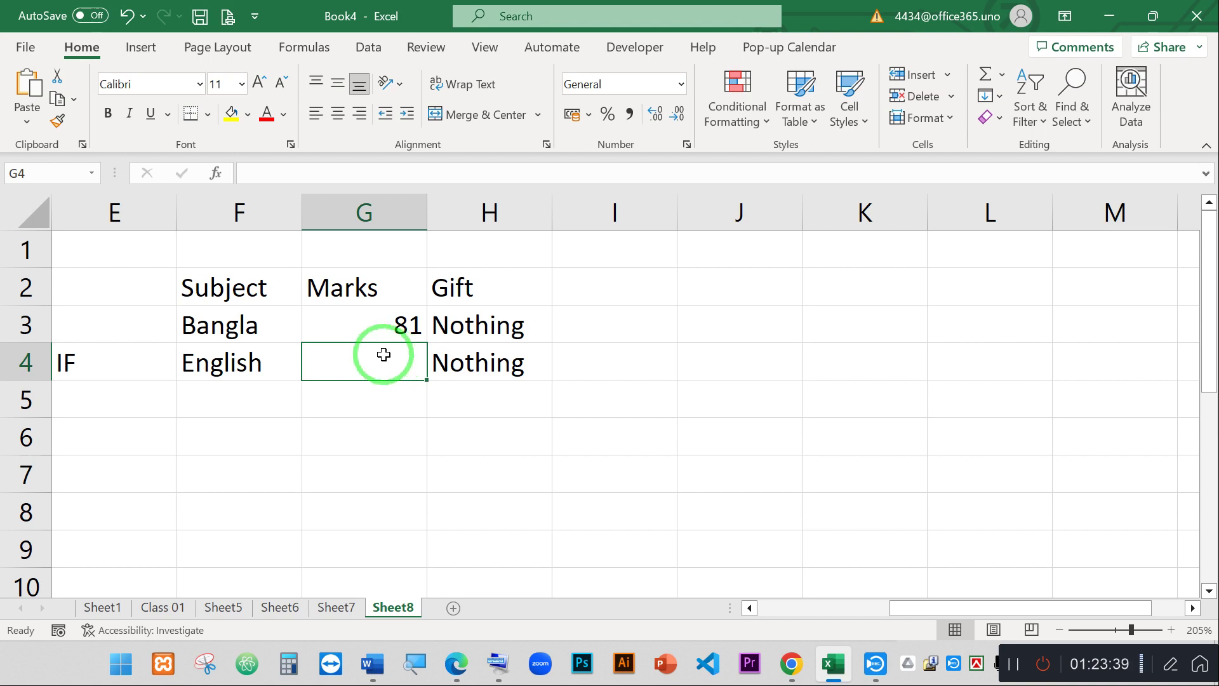
left_click(380, 355)
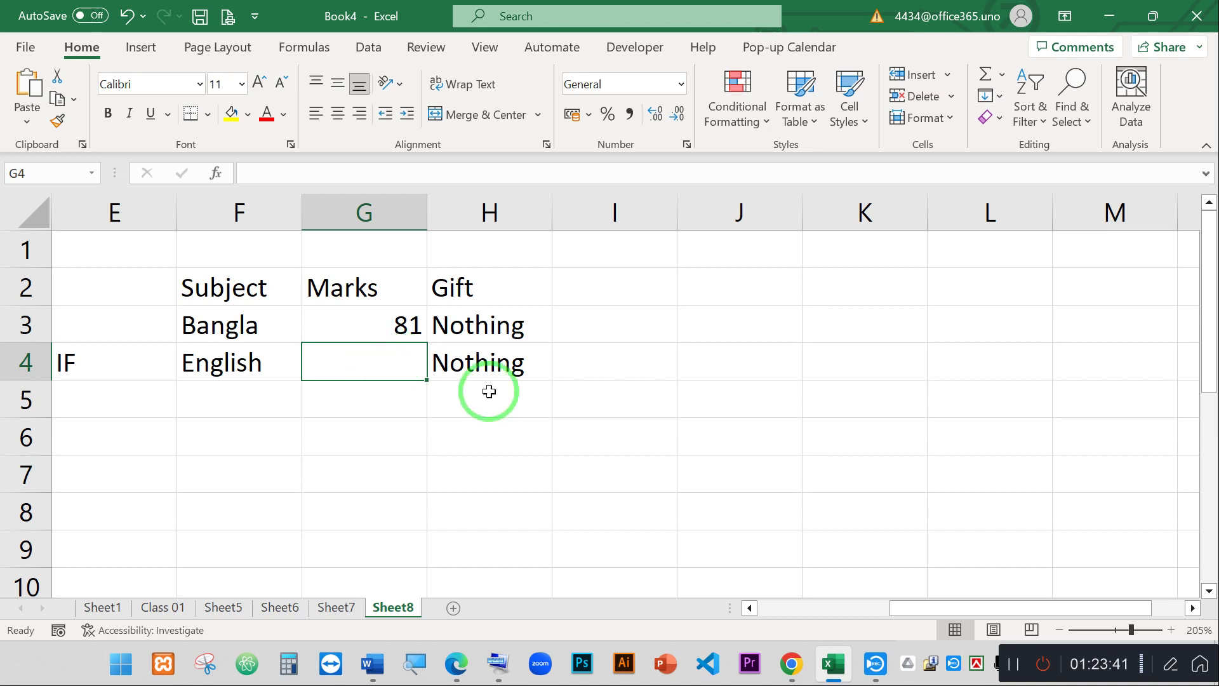
type("88")
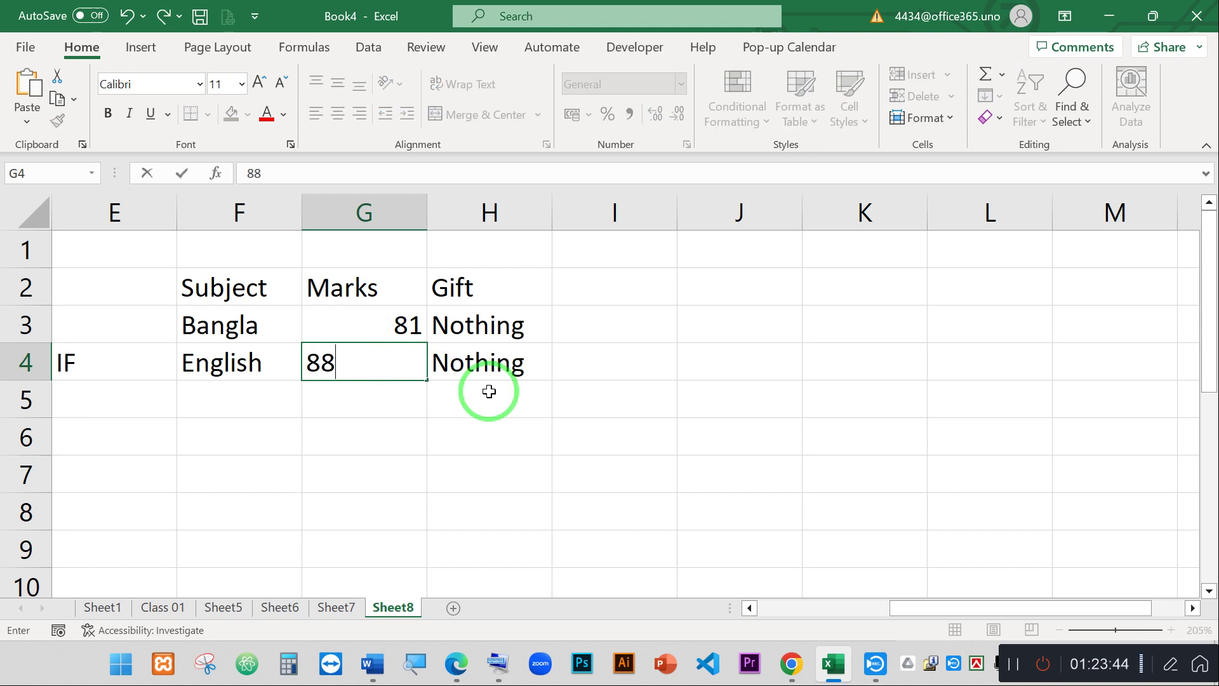
key("Return")
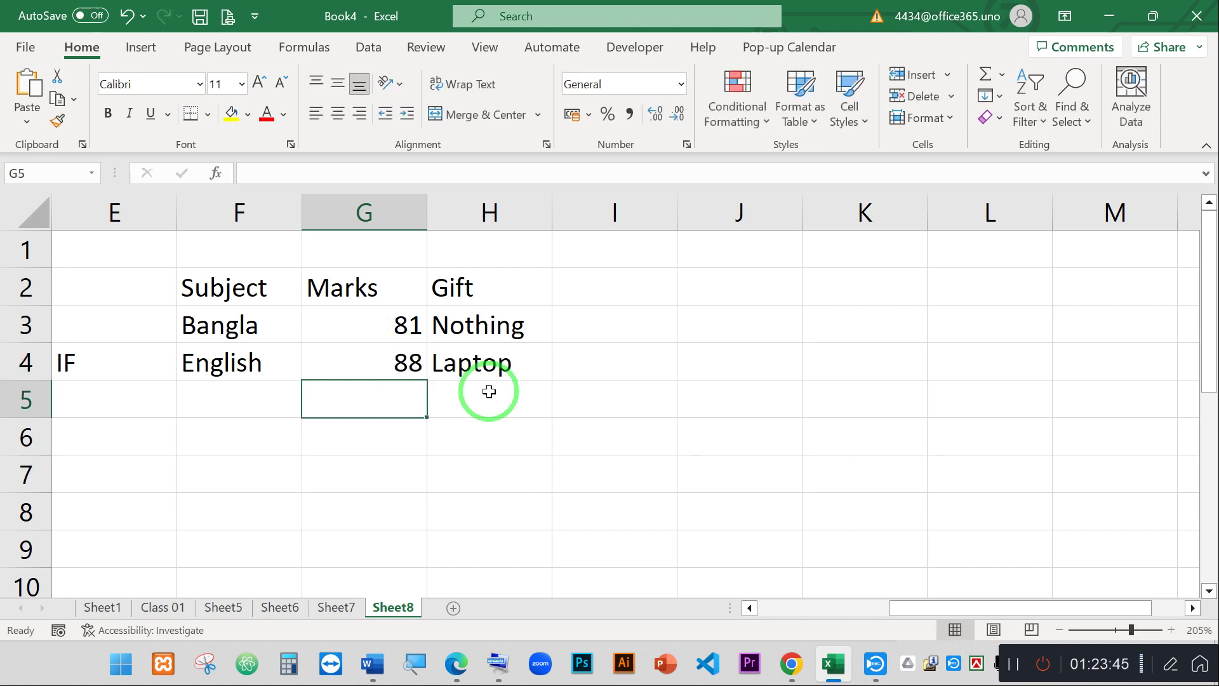
Replace Laptop, Desktop and Nothing in H4's formula with A+, A and Fail.
double_click(468, 362)
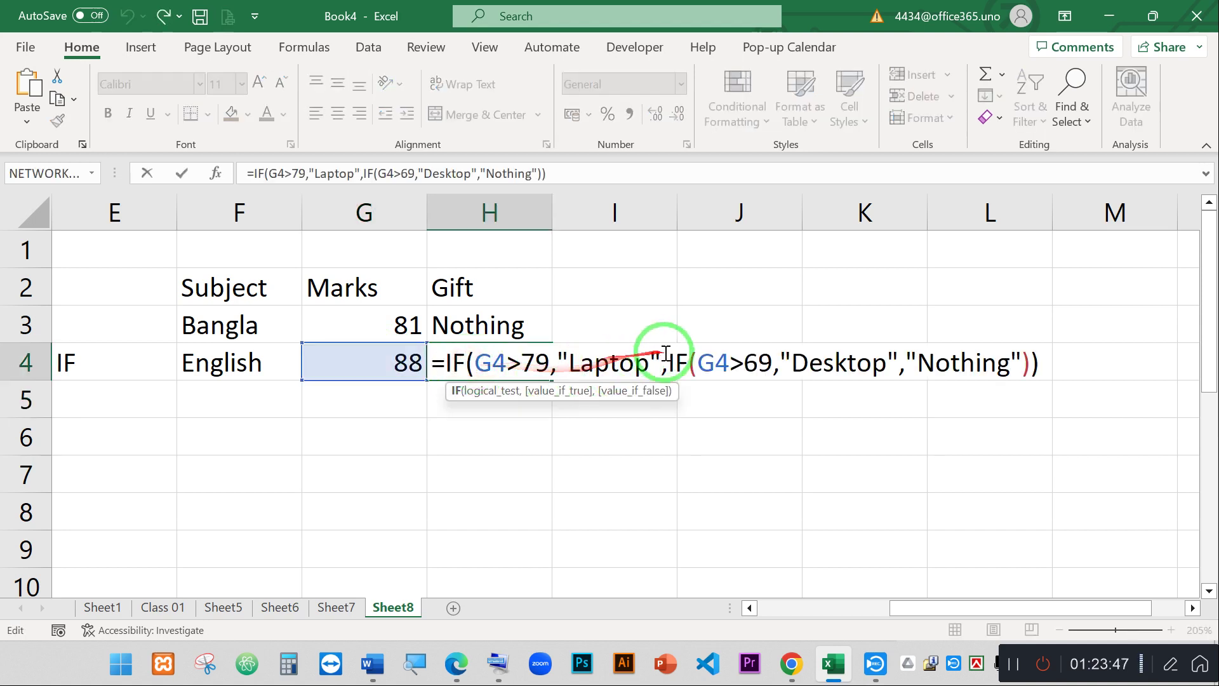
left_click(529, 362)
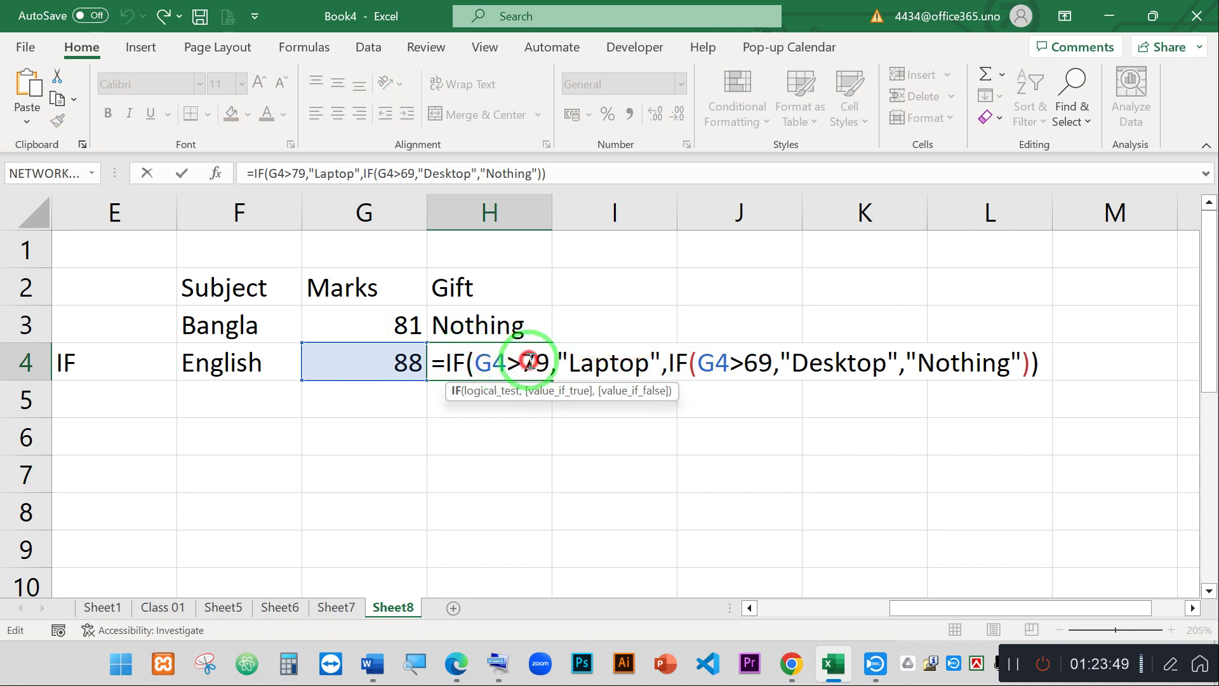
double_click(532, 362)
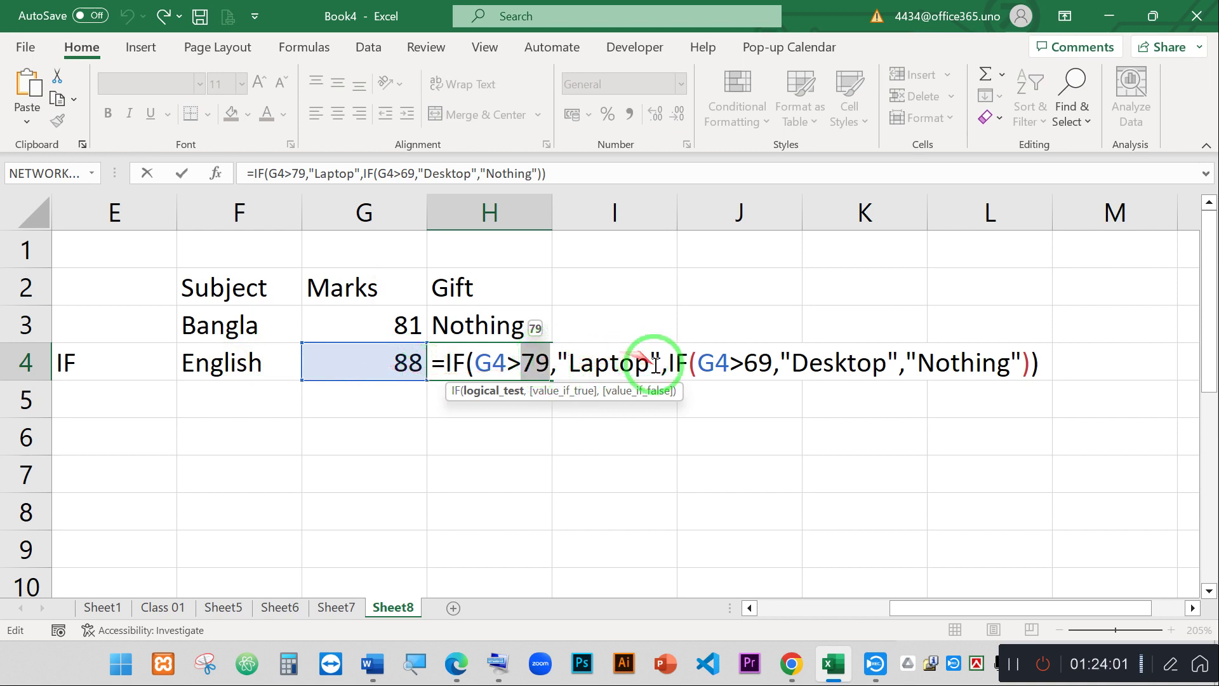
left_click_drag(649, 367, 571, 367)
type("A+")
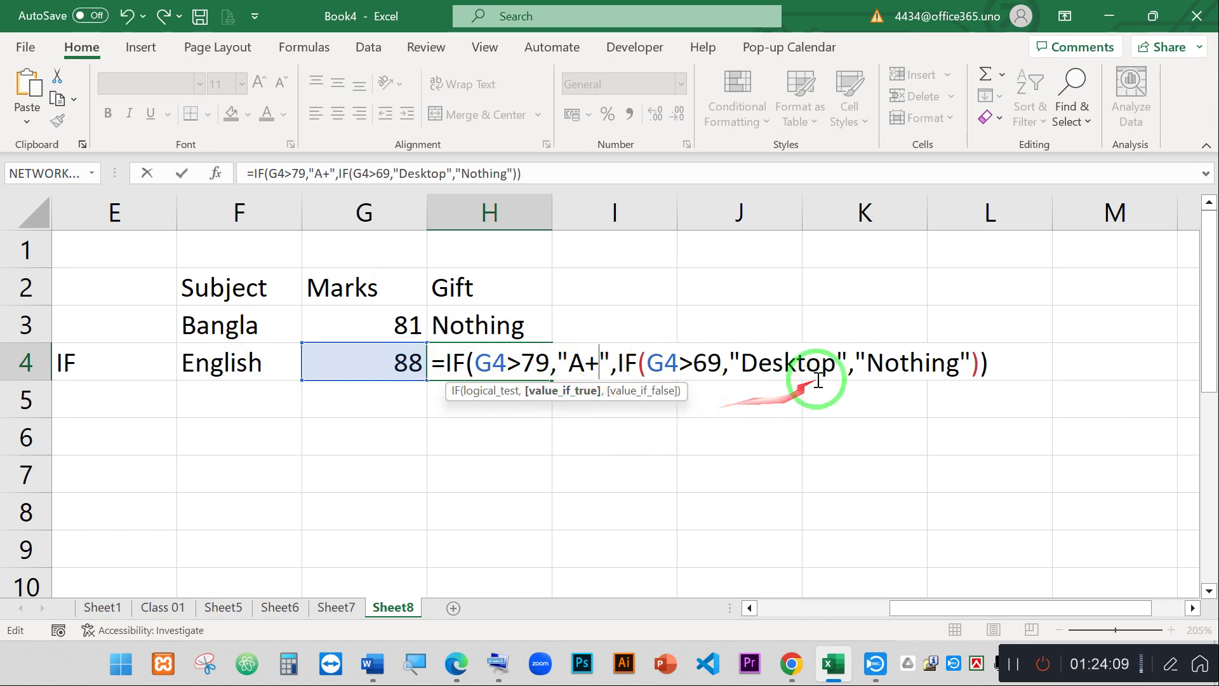
left_click_drag(836, 362, 740, 362)
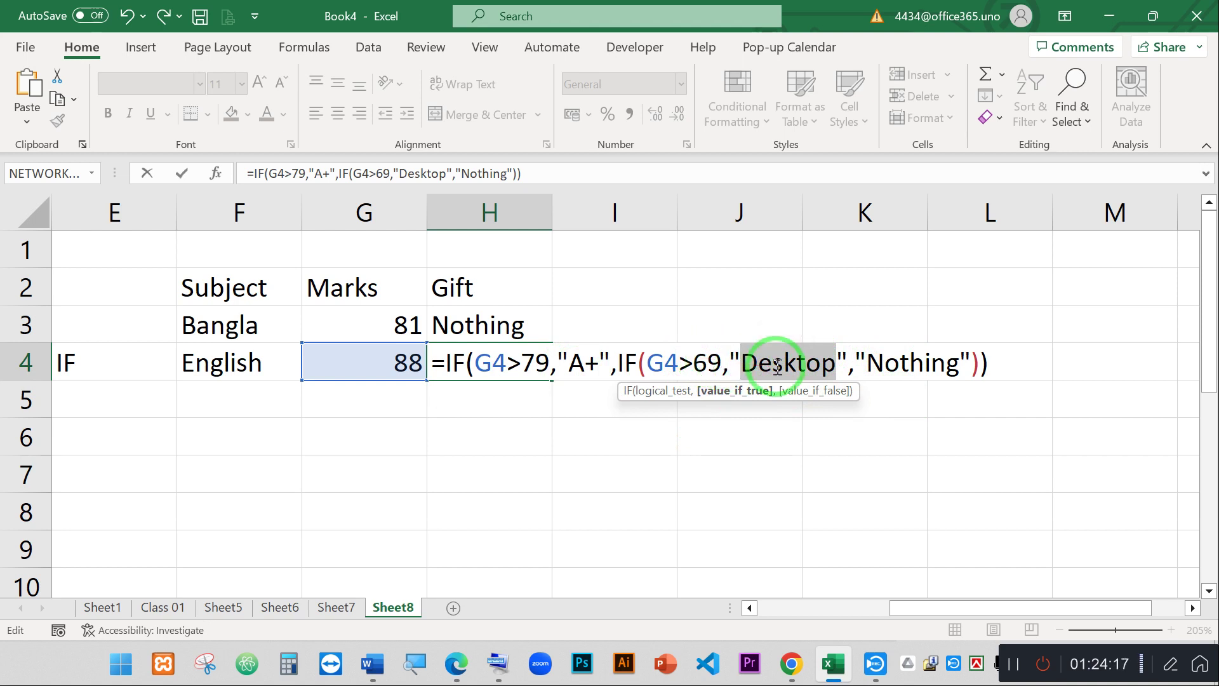
type("A")
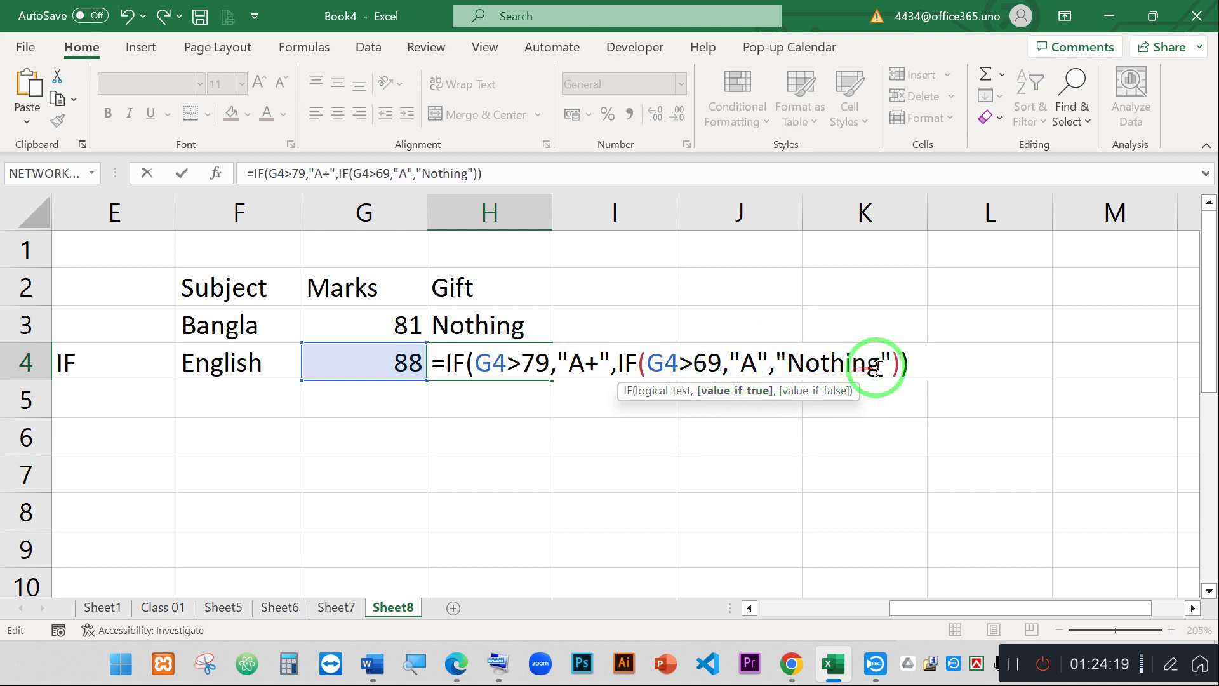
left_click_drag(882, 363, 795, 367)
type("Fail")
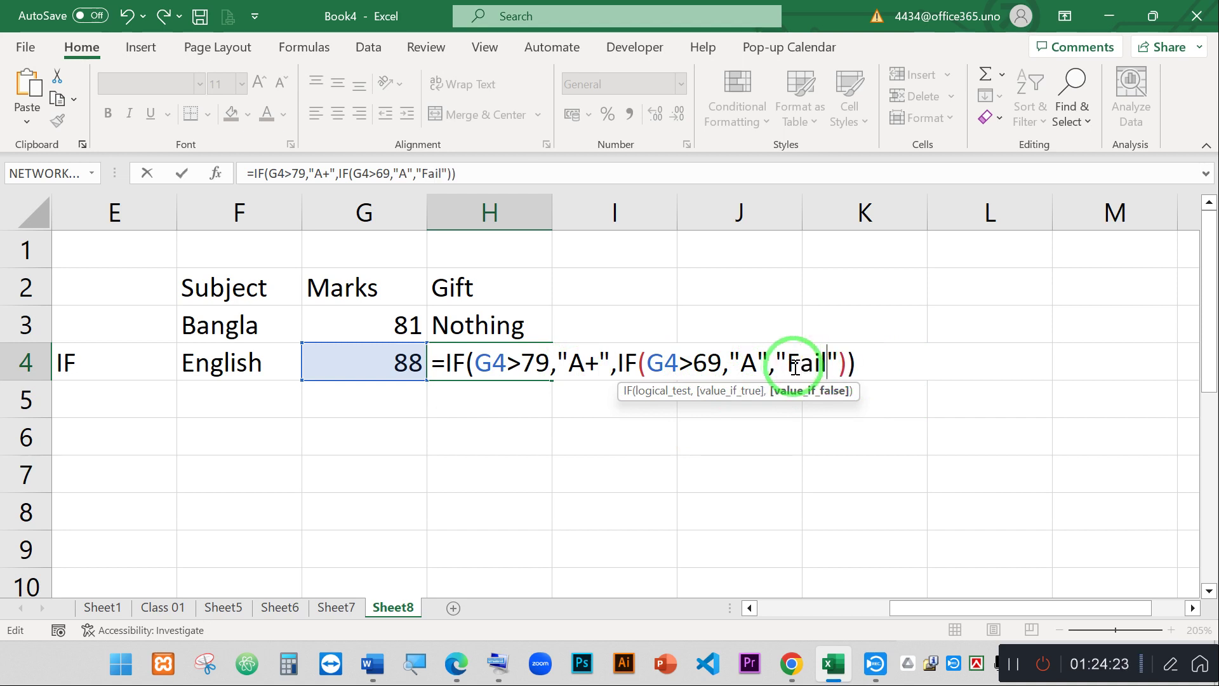
key("Return")
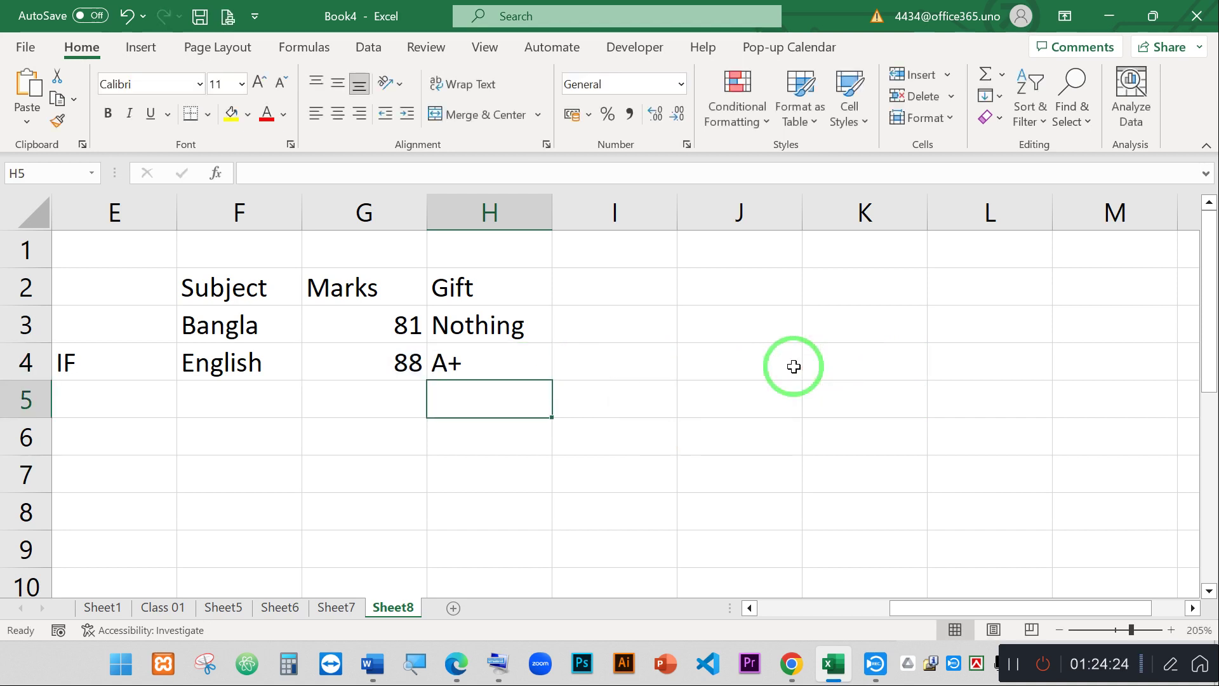
Enter English marks 56, 78 and 86 in G4 in turn, then edit H4's grade formula.
left_click(343, 363)
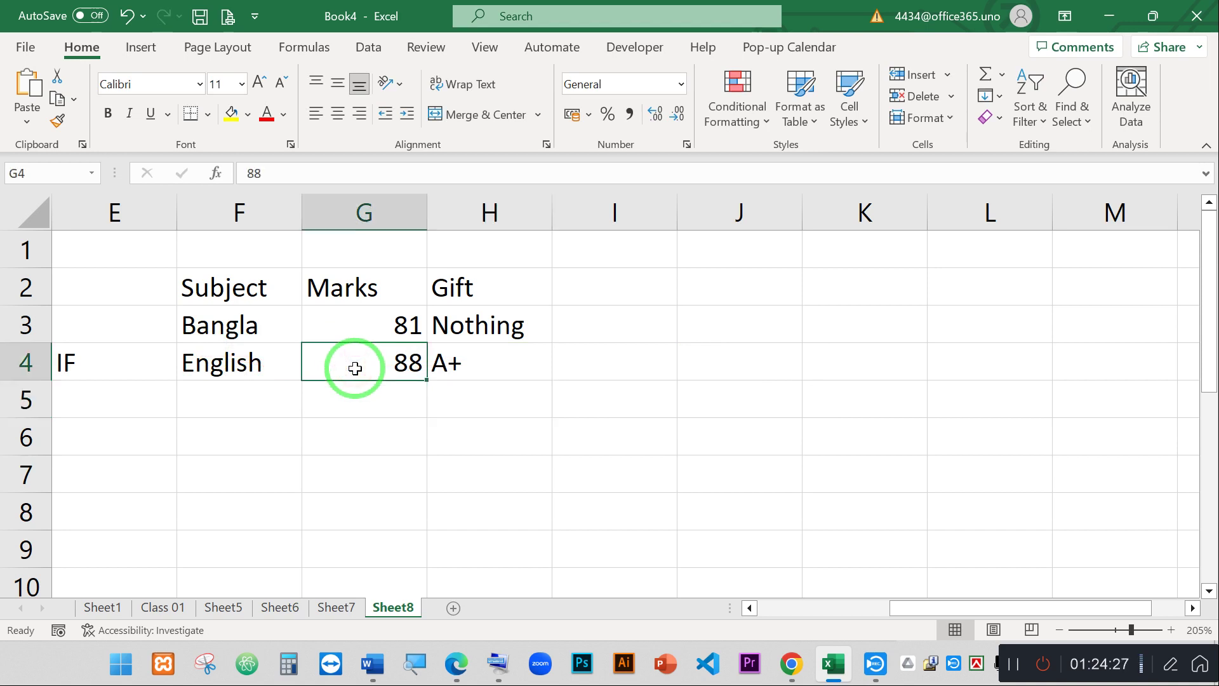
type("56")
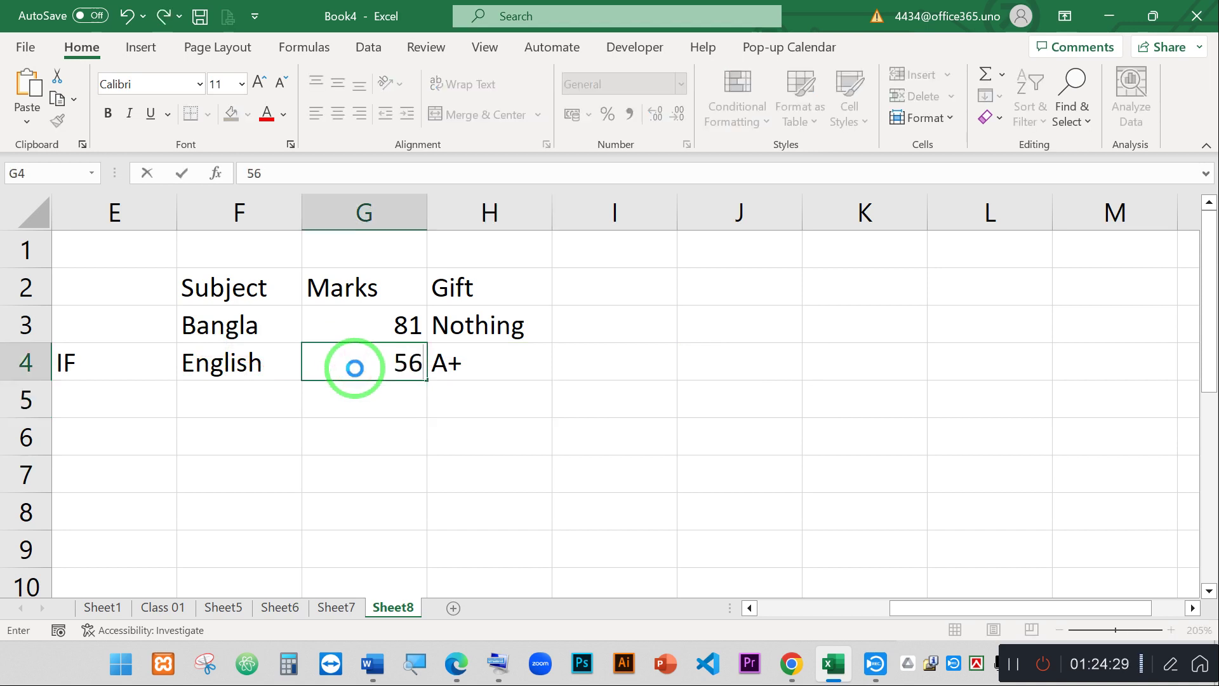
key("Return")
left_click(355, 368)
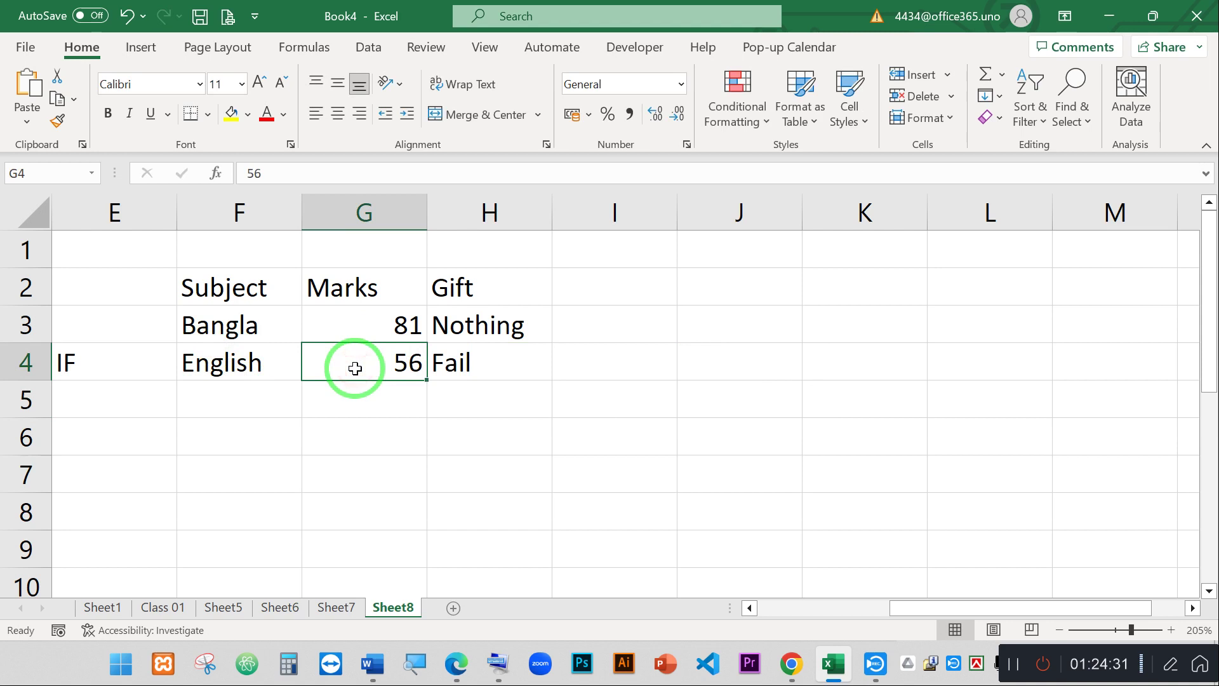
type("78")
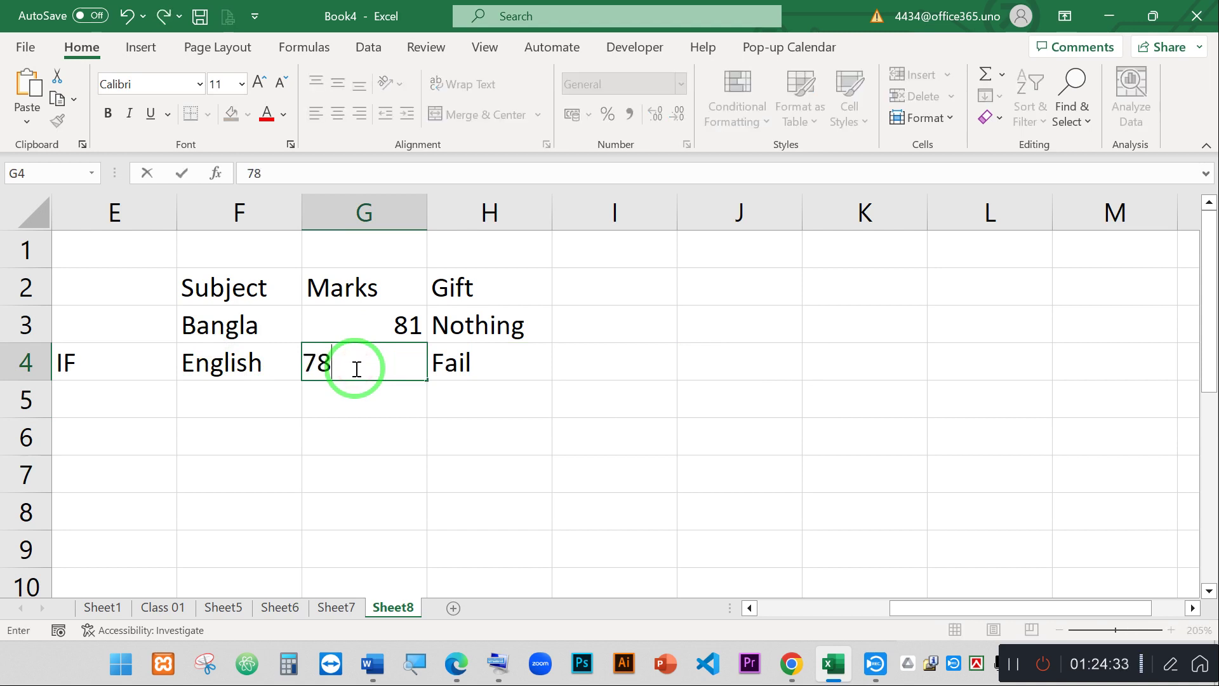
key("Return")
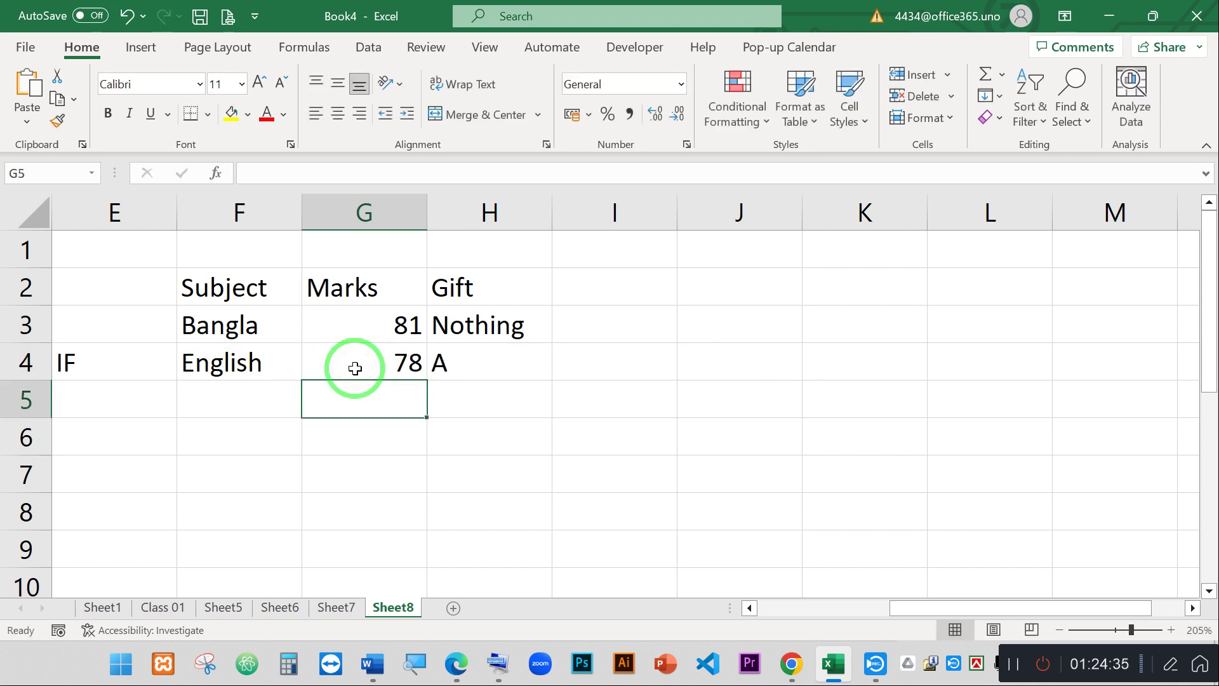
left_click(355, 369)
type("8")
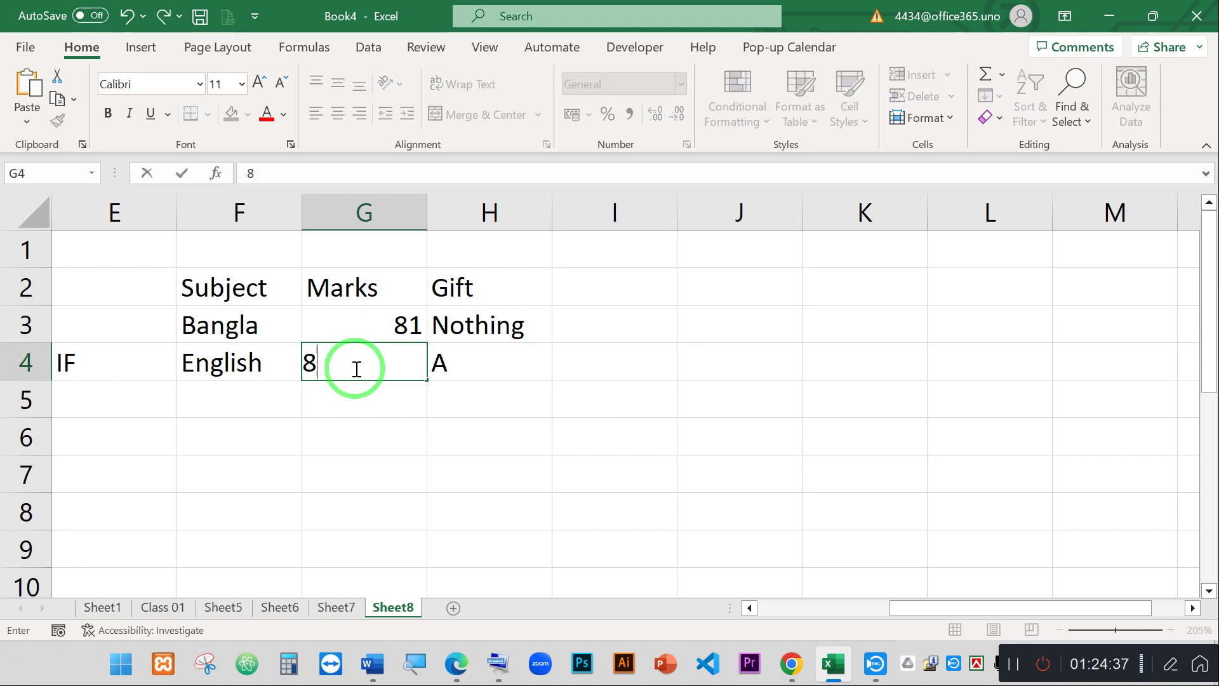
type("6")
key("Return")
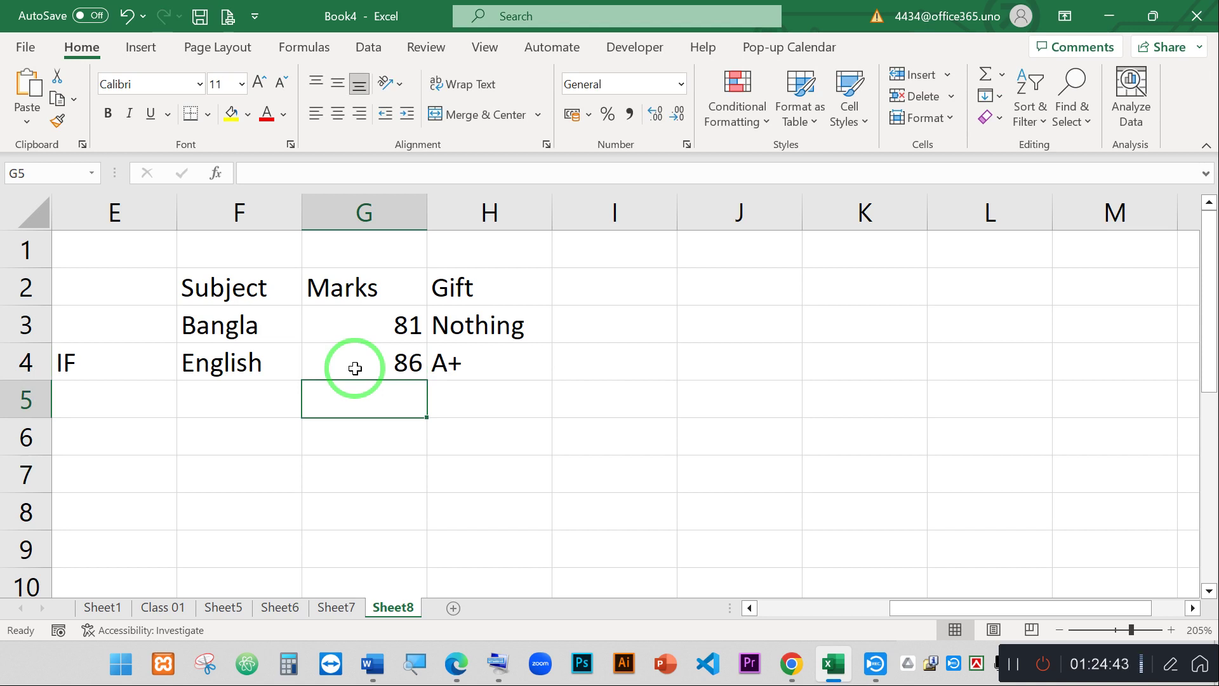
double_click(468, 355)
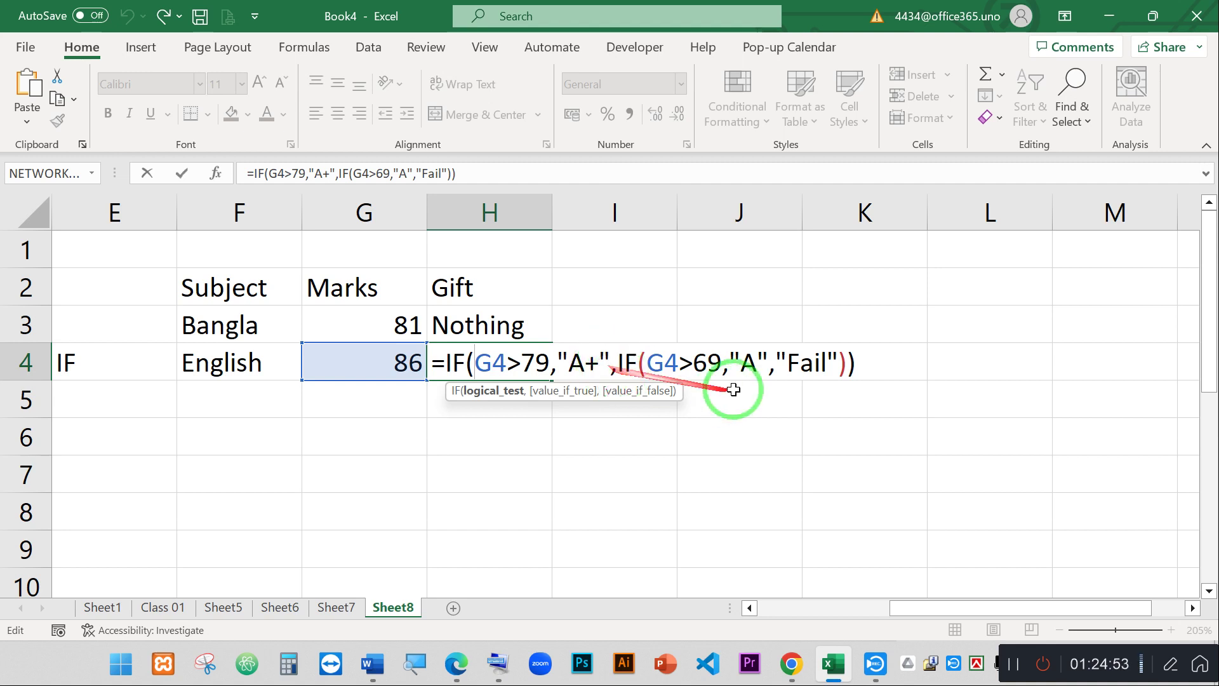
Insert IF(G4>59,"A-", before "Fail" in H4's formula and accept Excel's suggested correction.
left_click(780, 359)
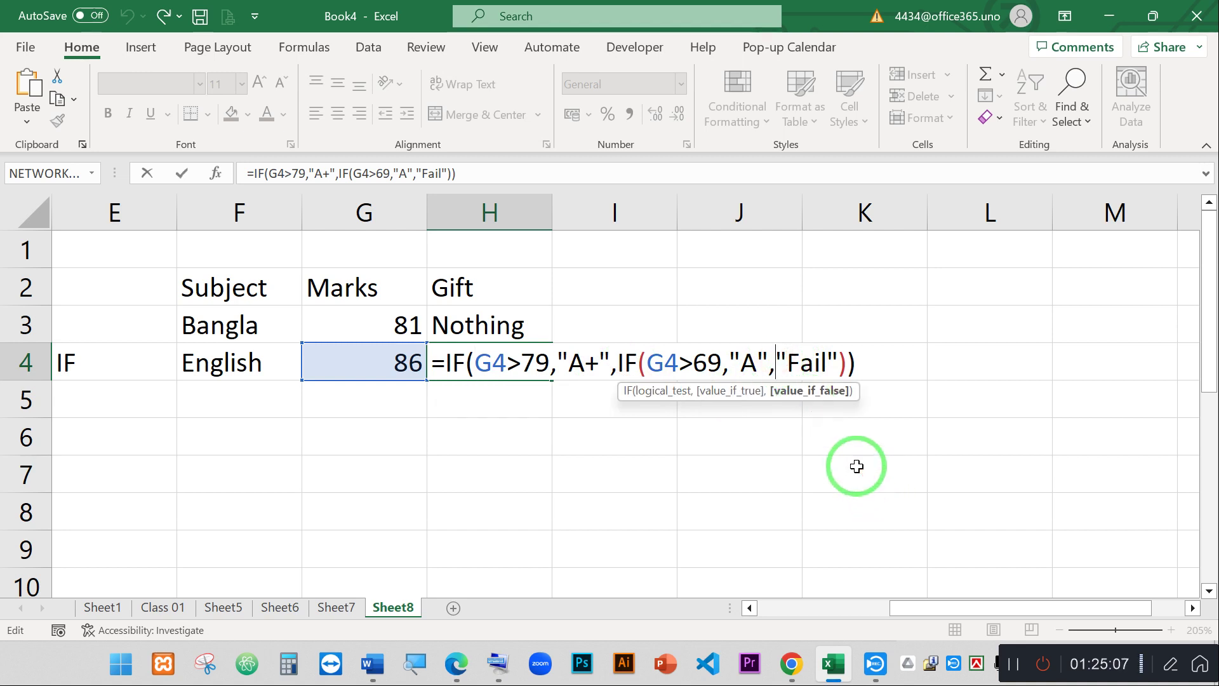
type("i")
key("Tab")
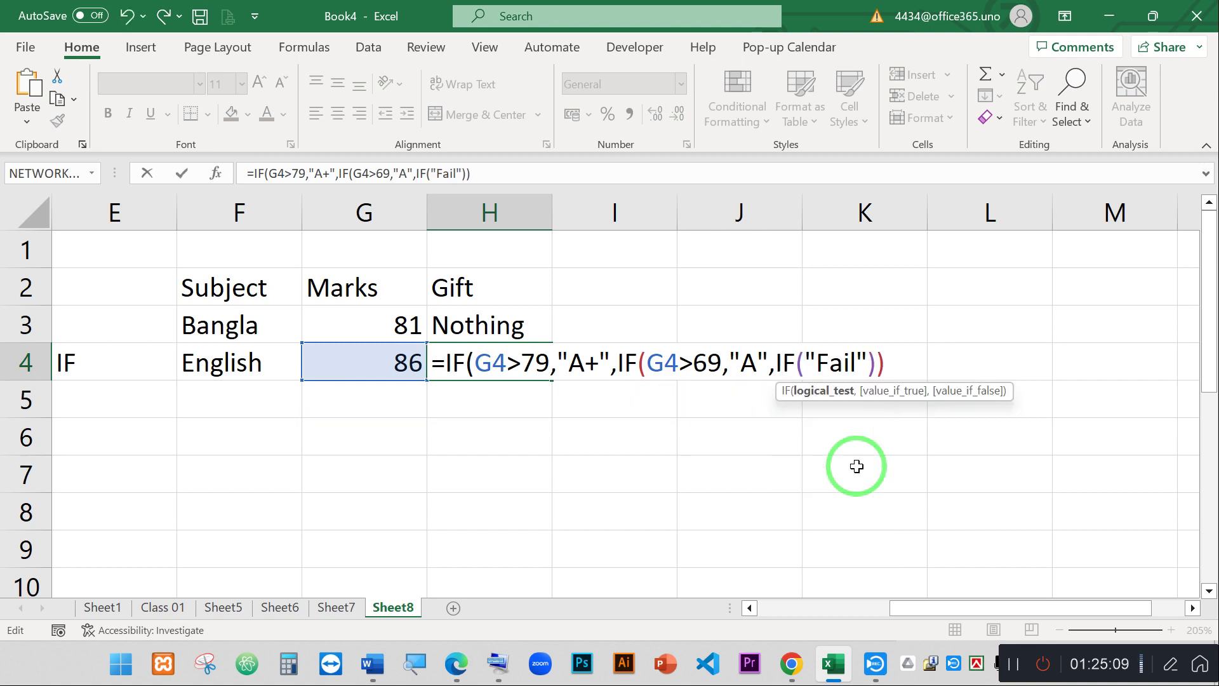
left_click(367, 365)
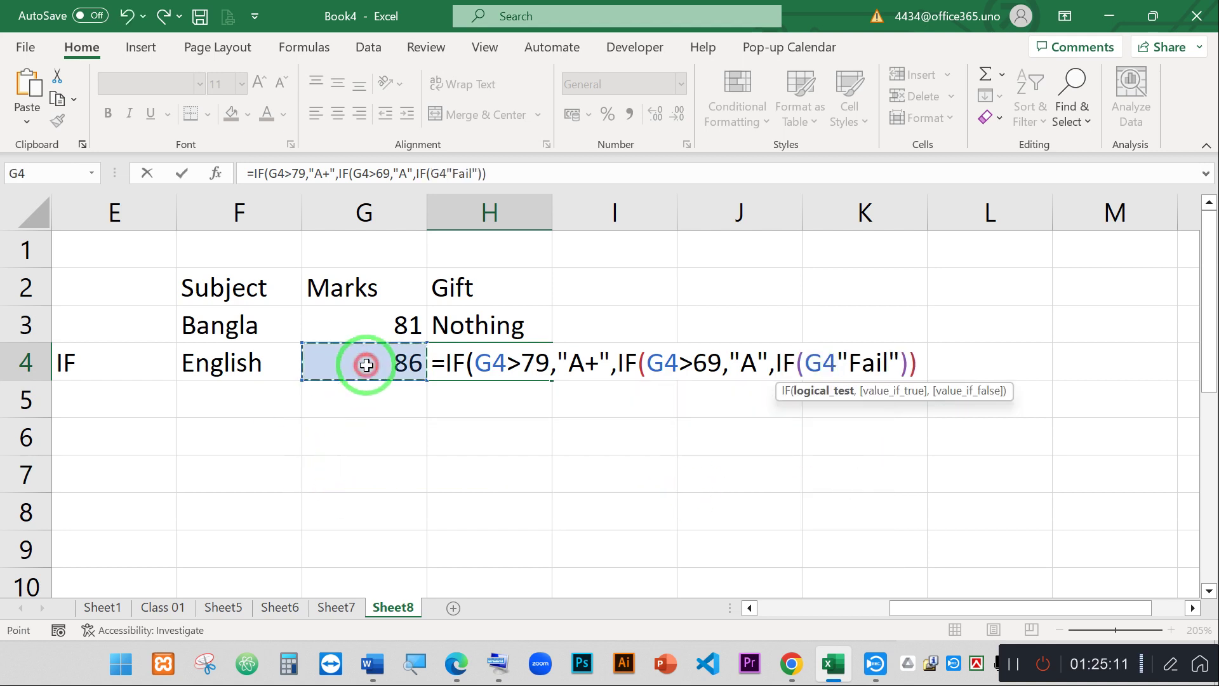
type(">")
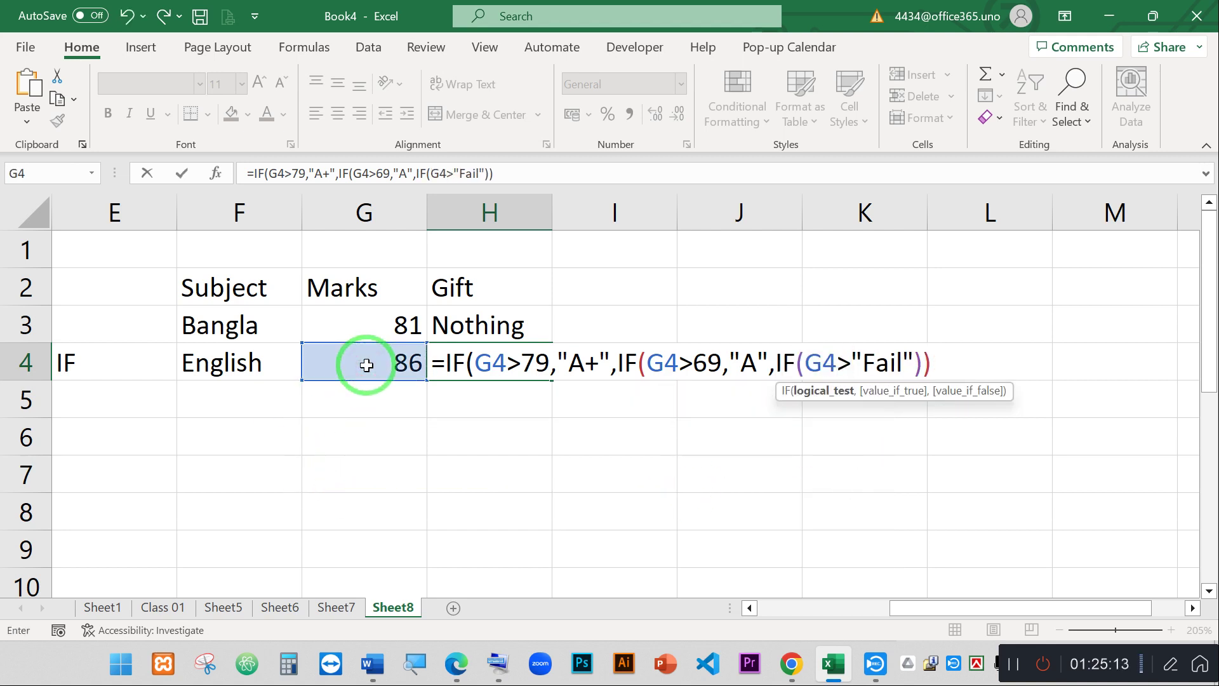
type("59")
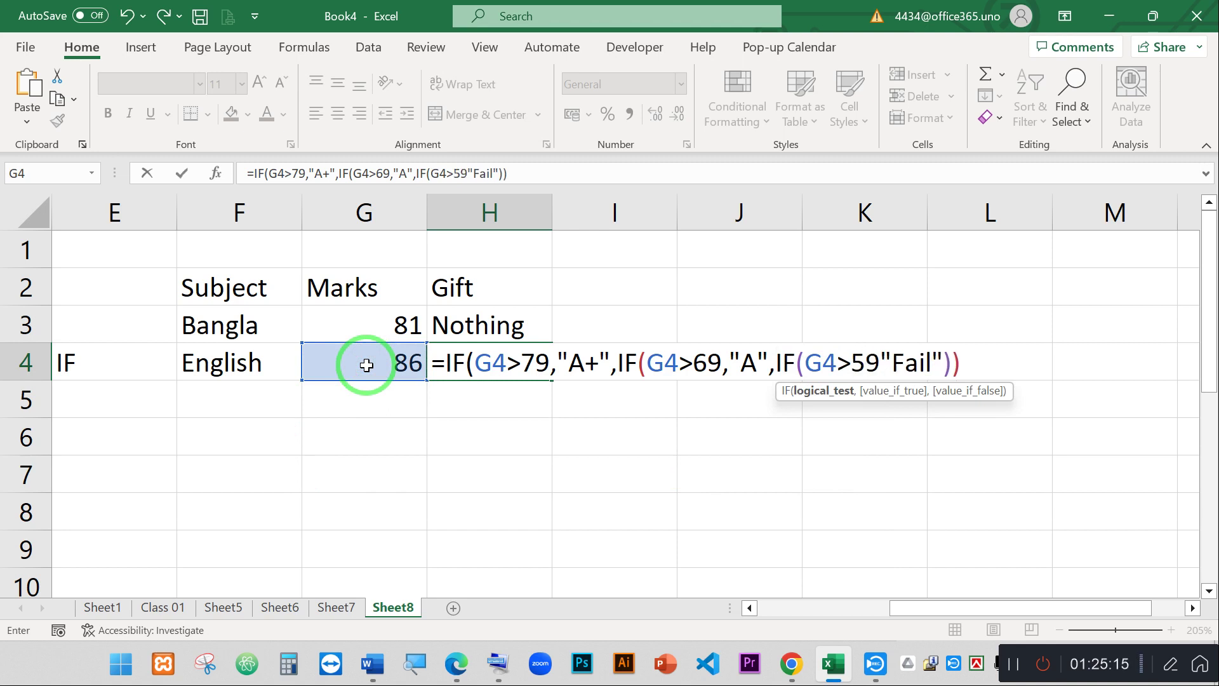
type(",")
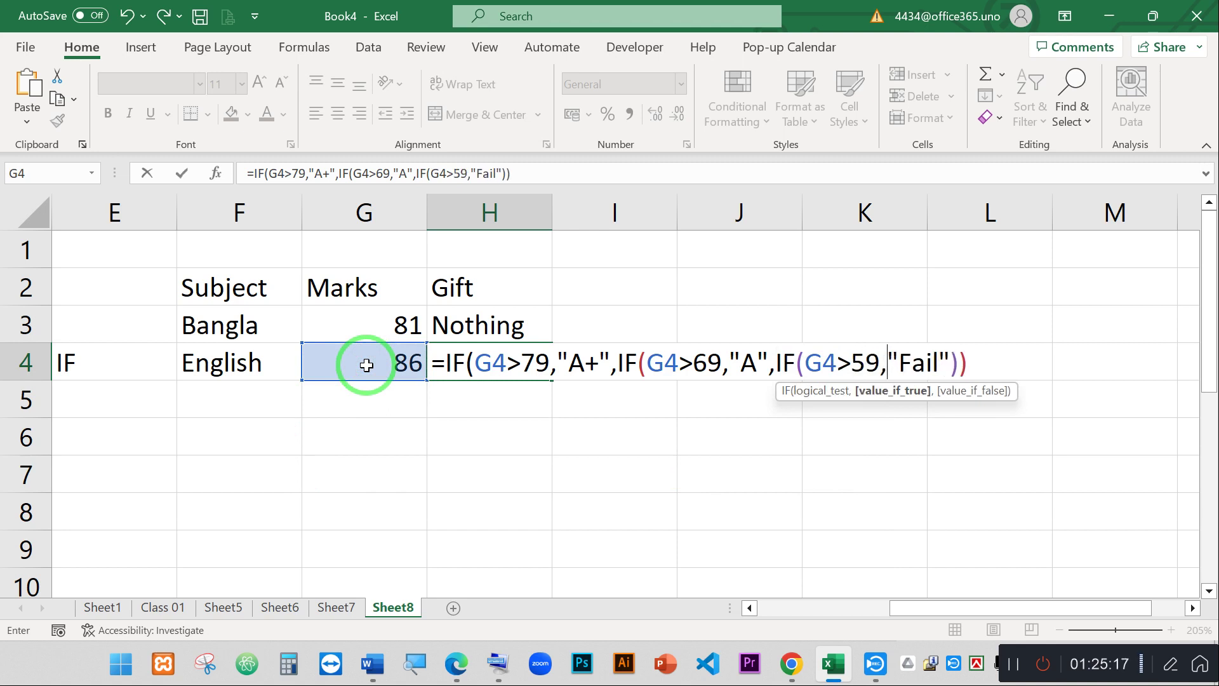
type("\"")
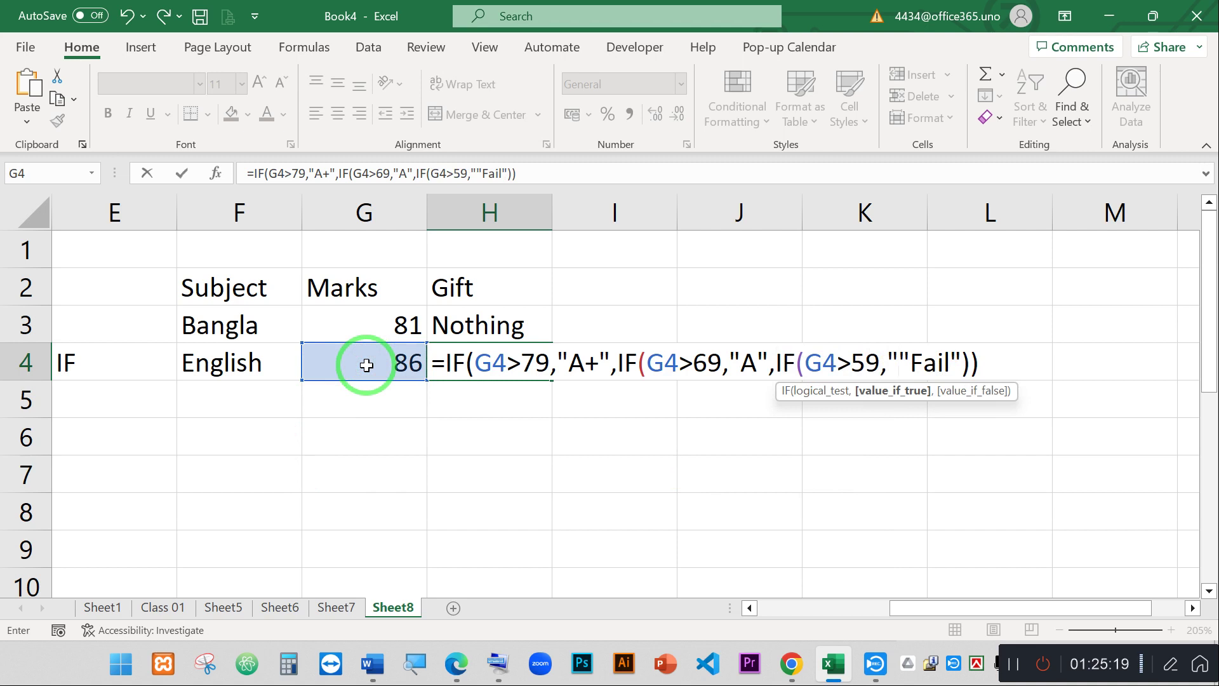
type("A-\"")
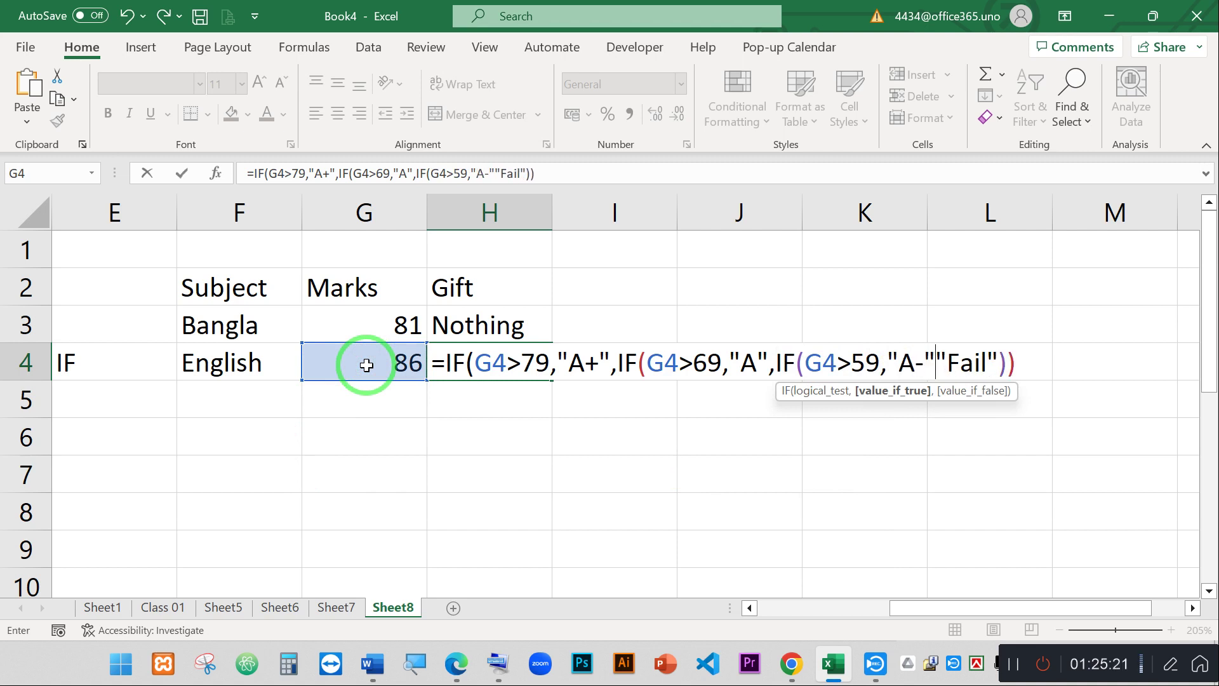
type(",")
key("Return")
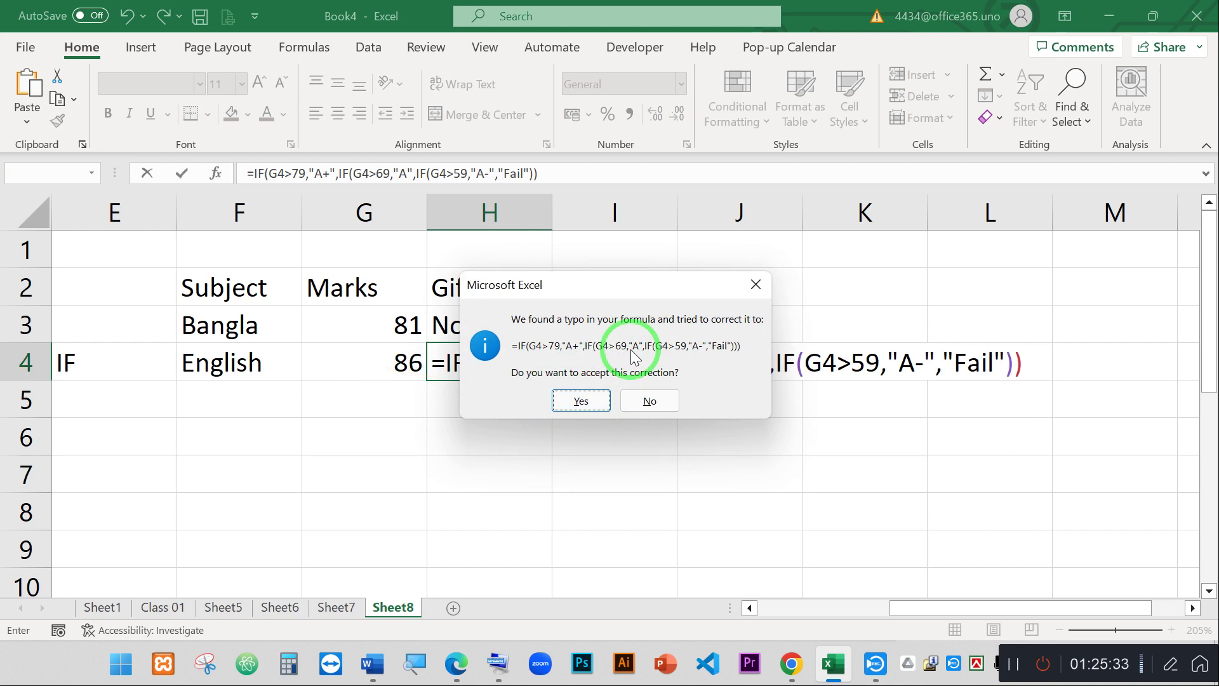
key("Return")
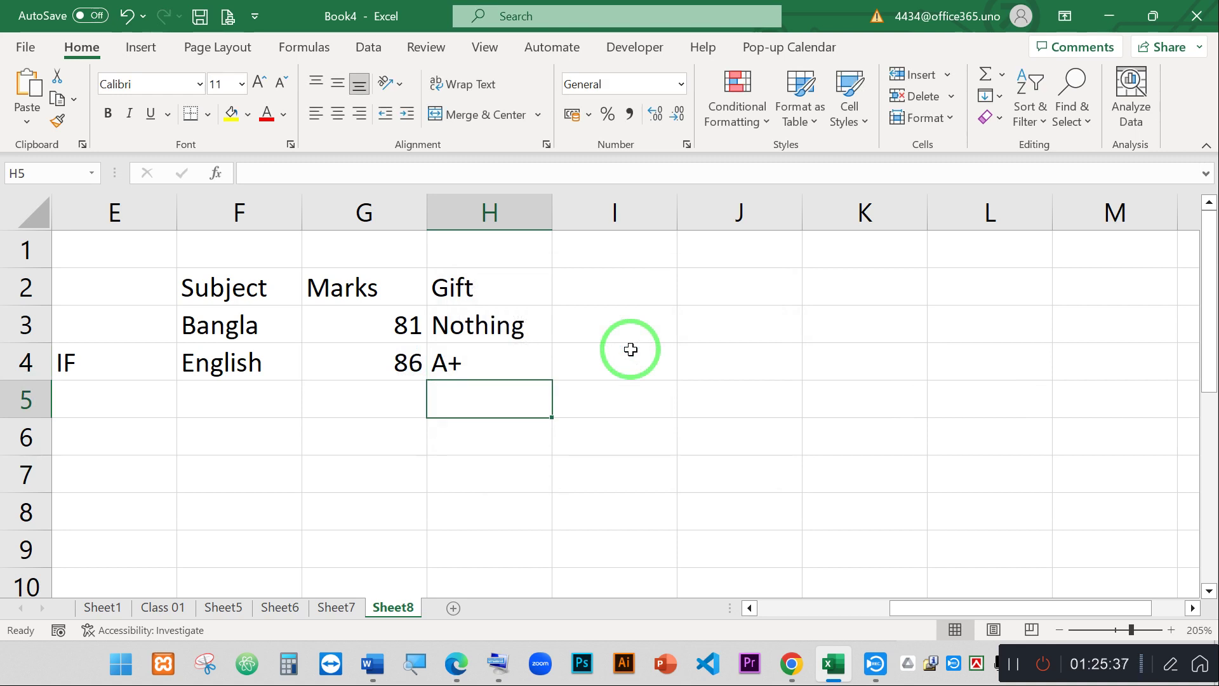
Enter 56 as English's mark in G4 and check that H4 grades it Fail.
left_click(357, 356)
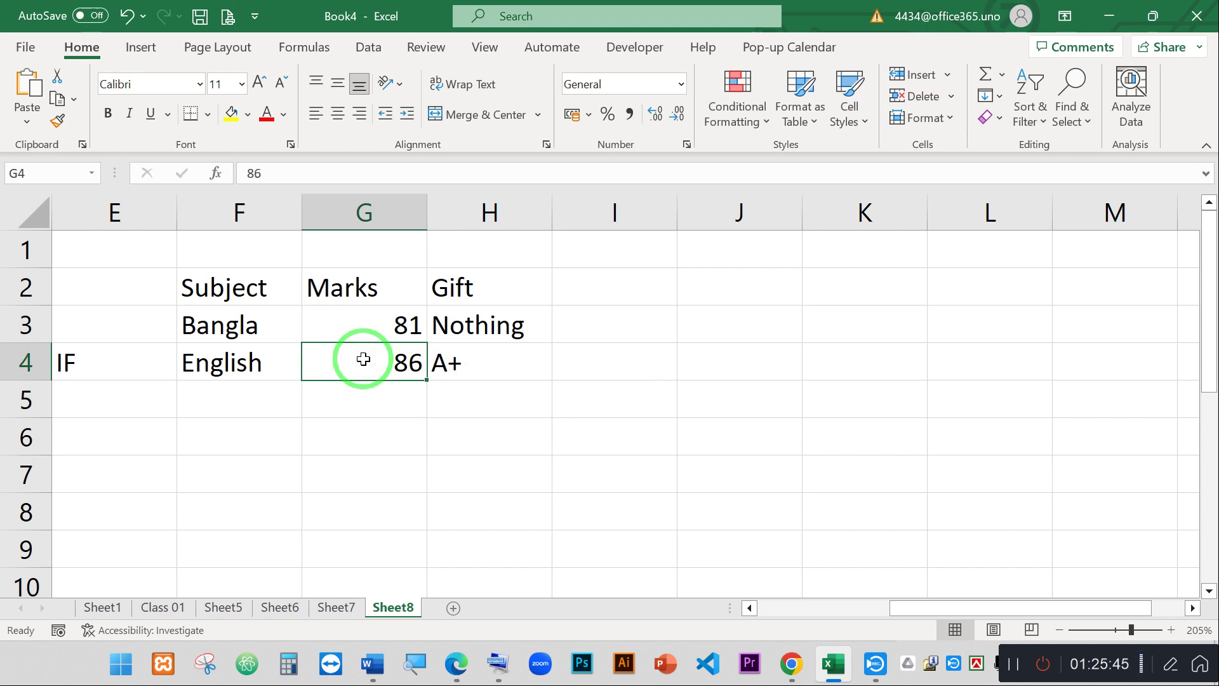
type("56")
key("Return")
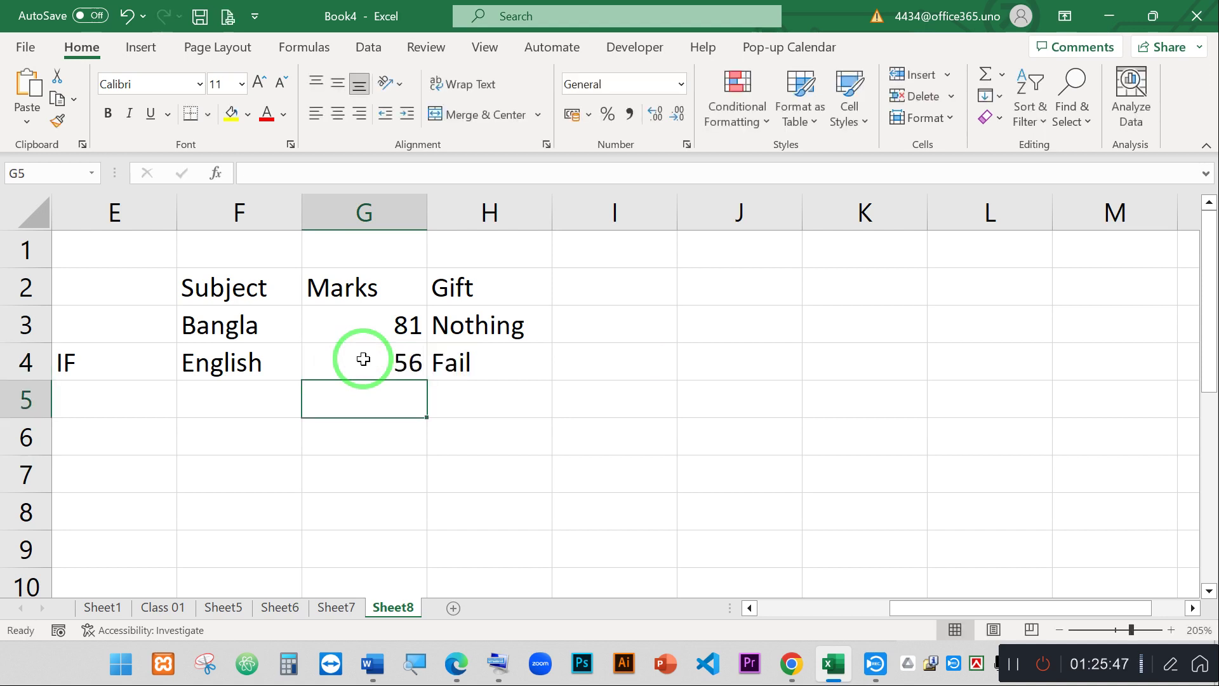
double_click(484, 356)
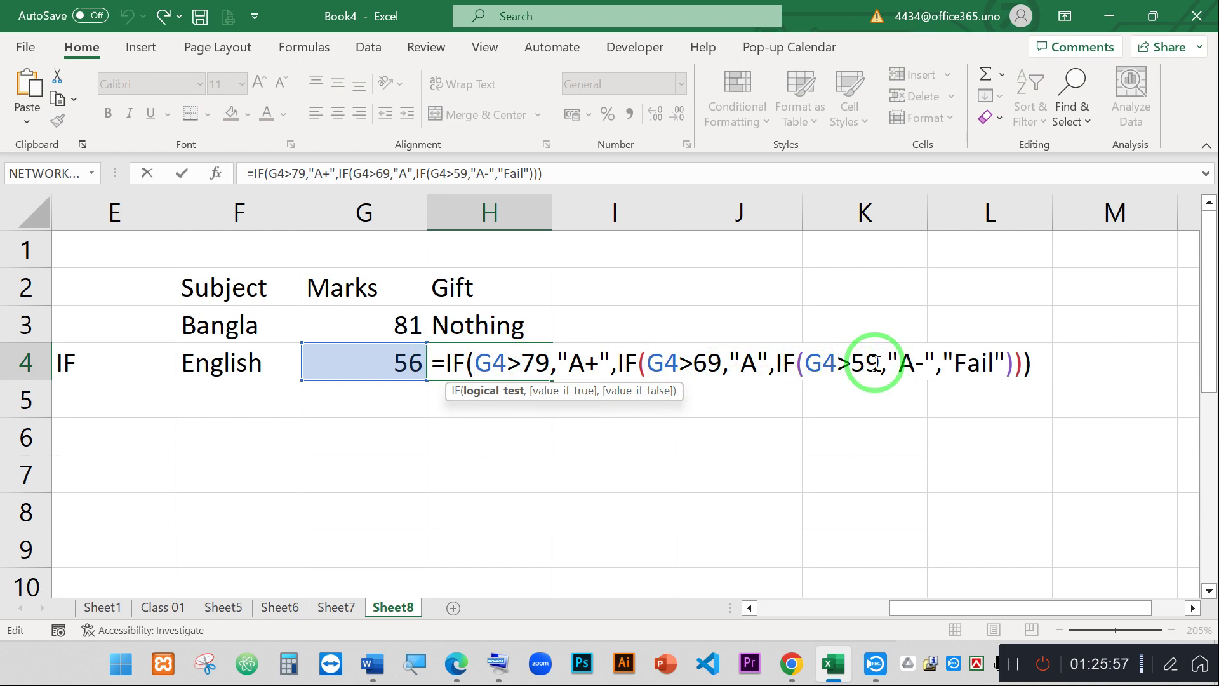
key("Return")
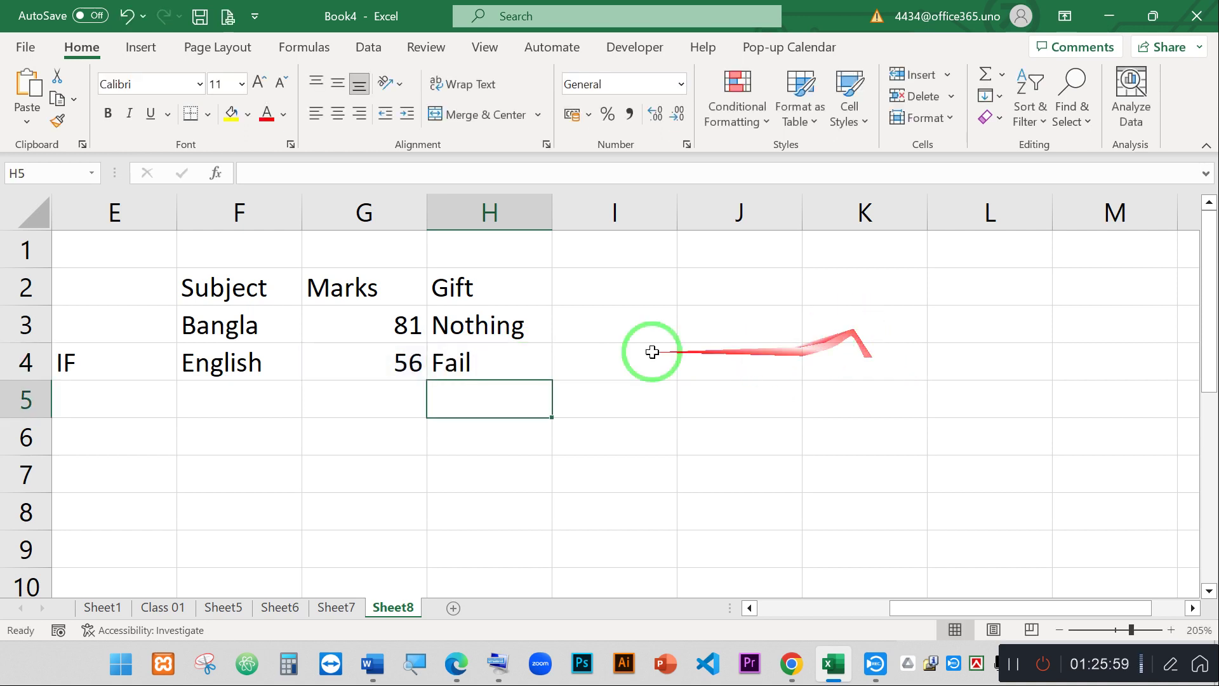
double_click(496, 365)
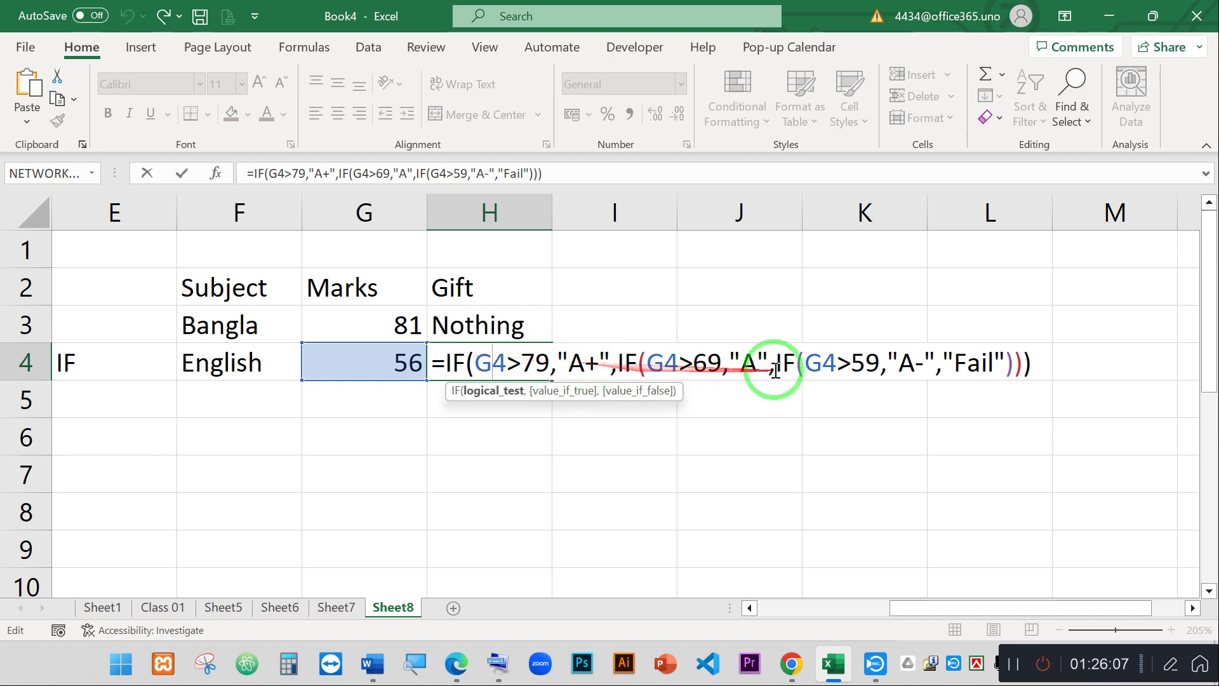
key("ctrl+Return")
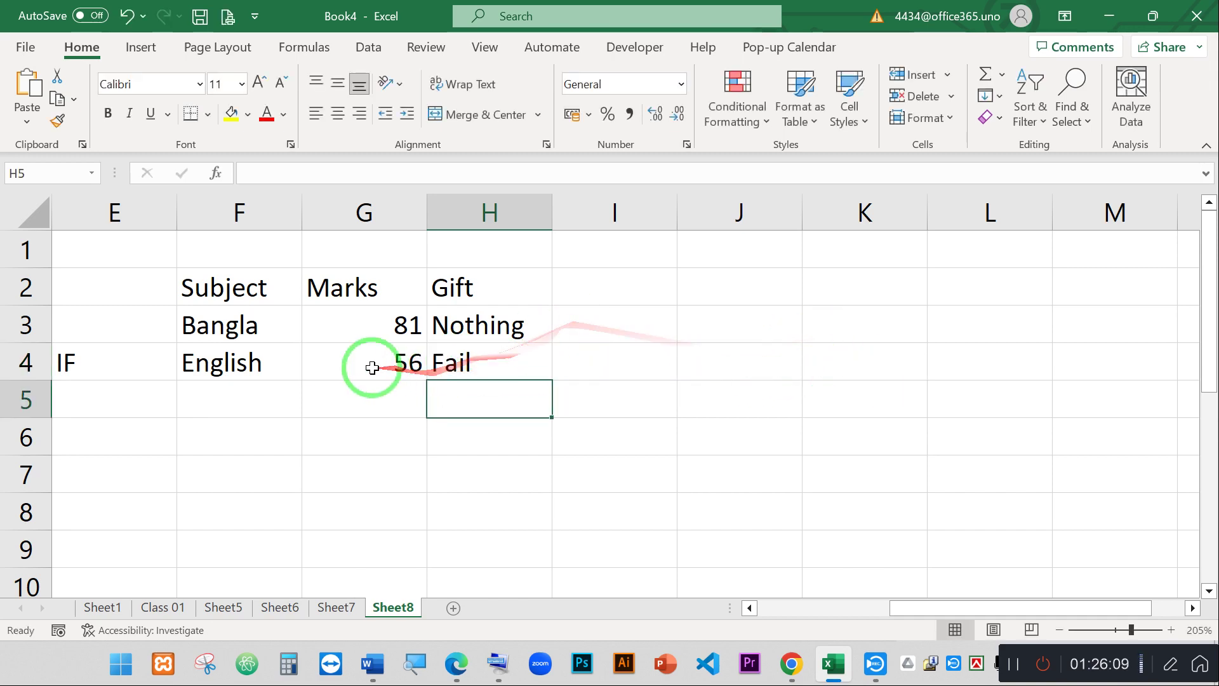
Change G4 to 63 and display H4's formula, which grades it A-.
left_click(383, 357)
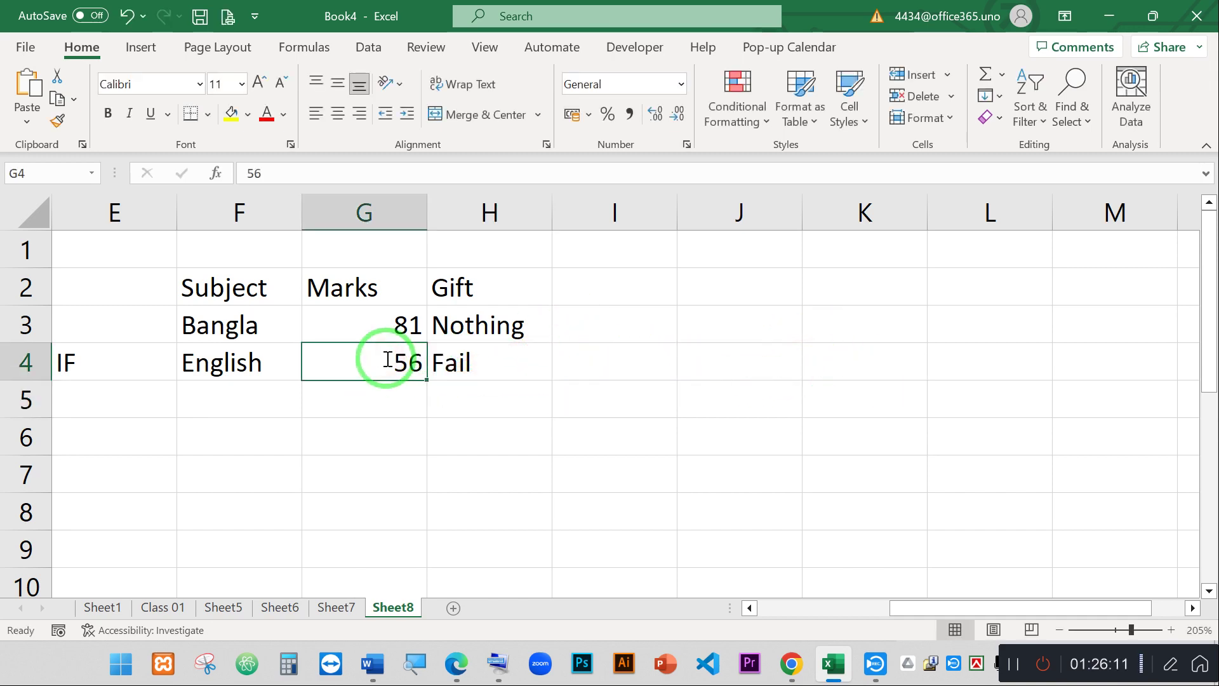
type("63")
key("Return")
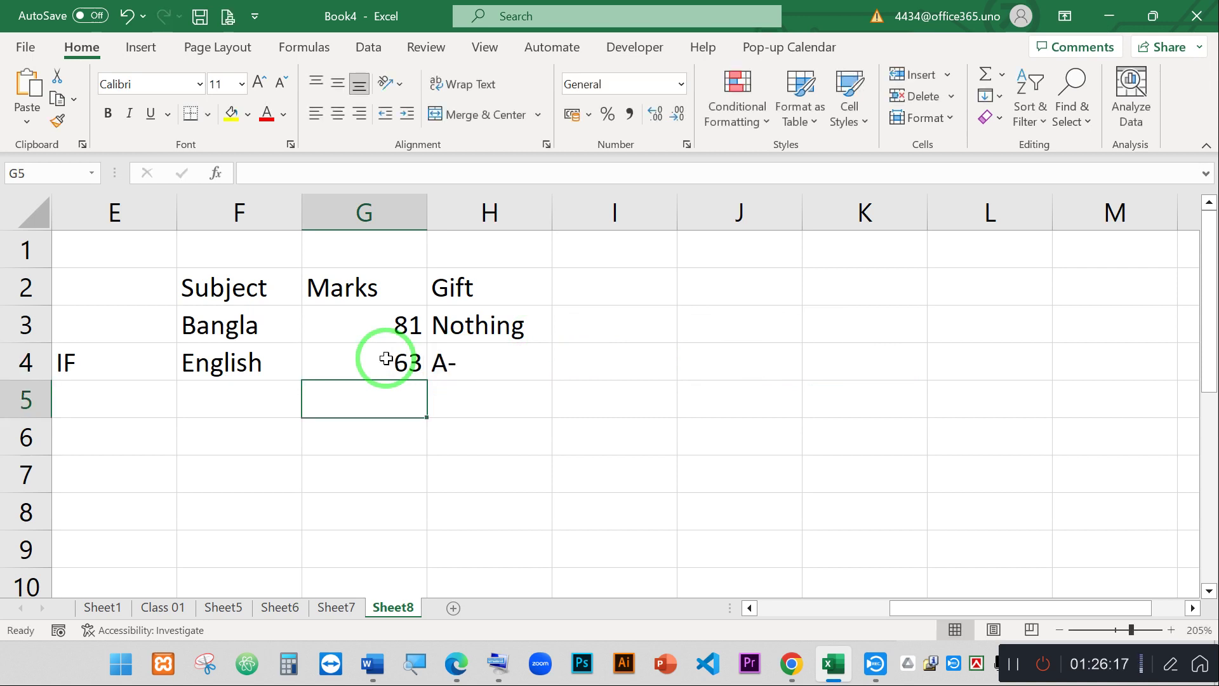
double_click(449, 360)
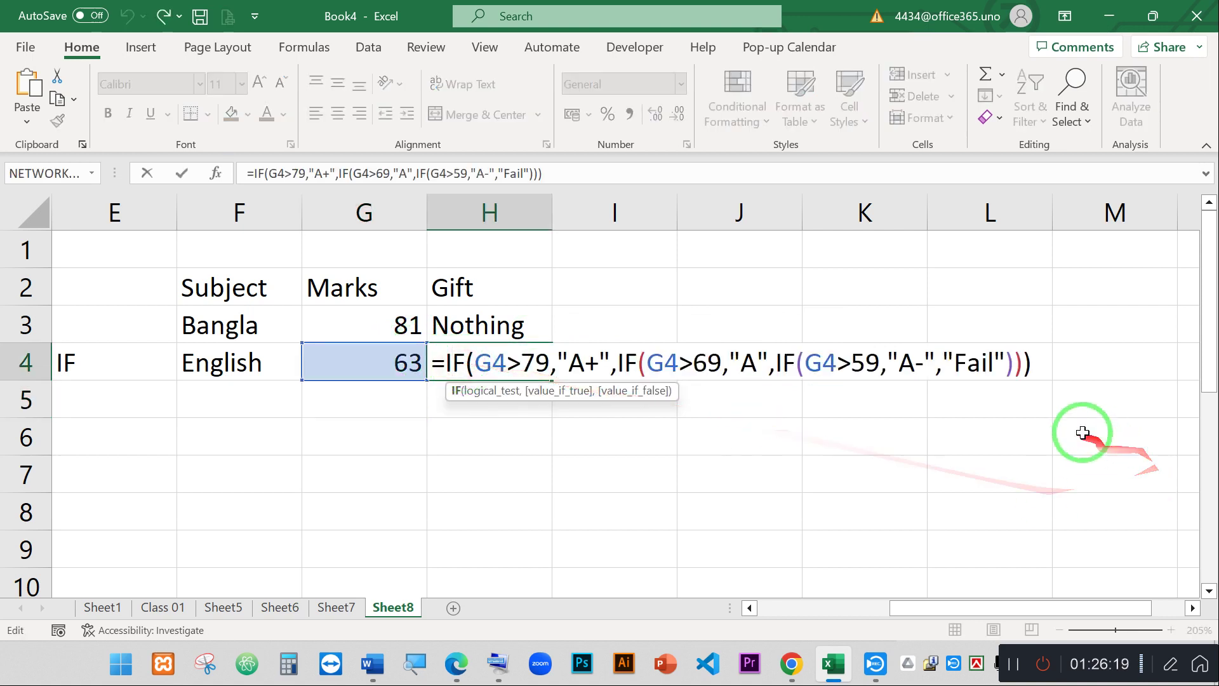
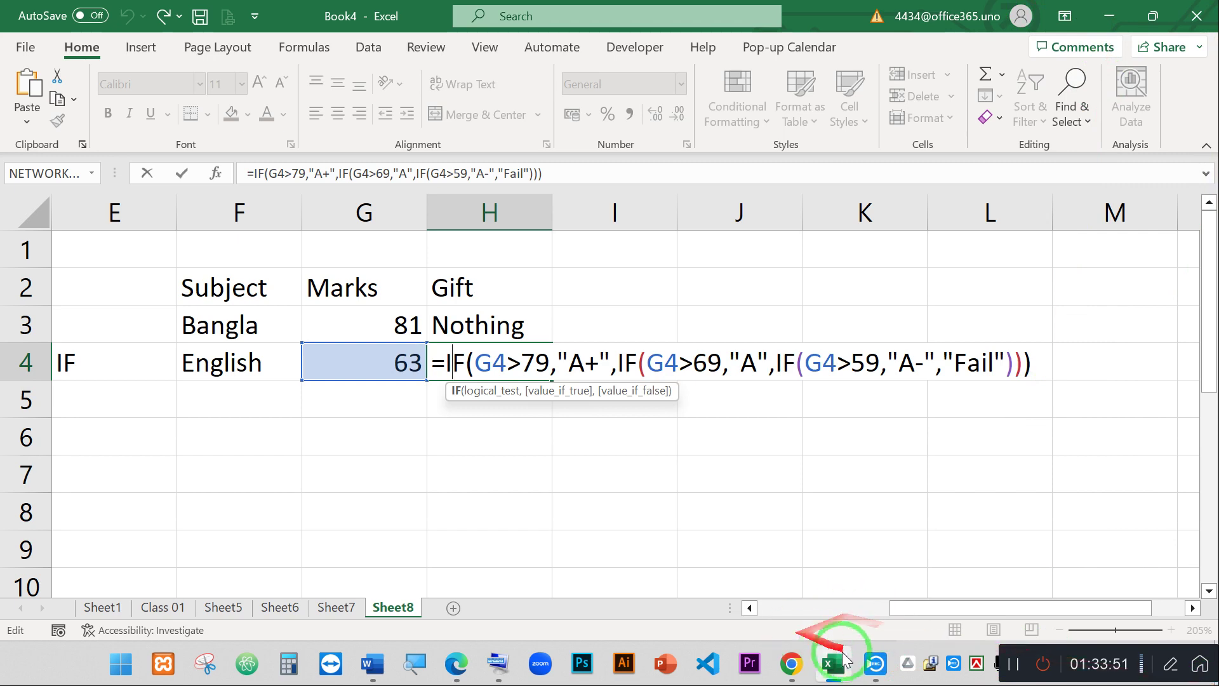
Minimize Excel and open the desktop's personalization settings.
left_click(1111, 11)
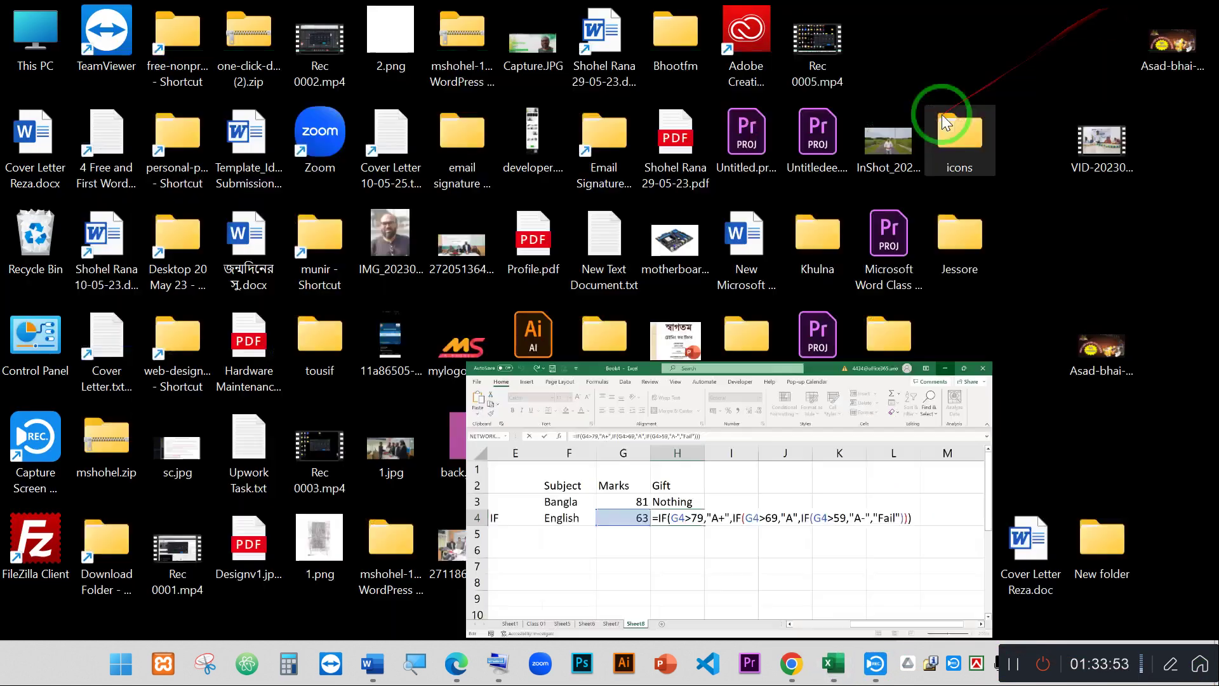
right_click(972, 71)
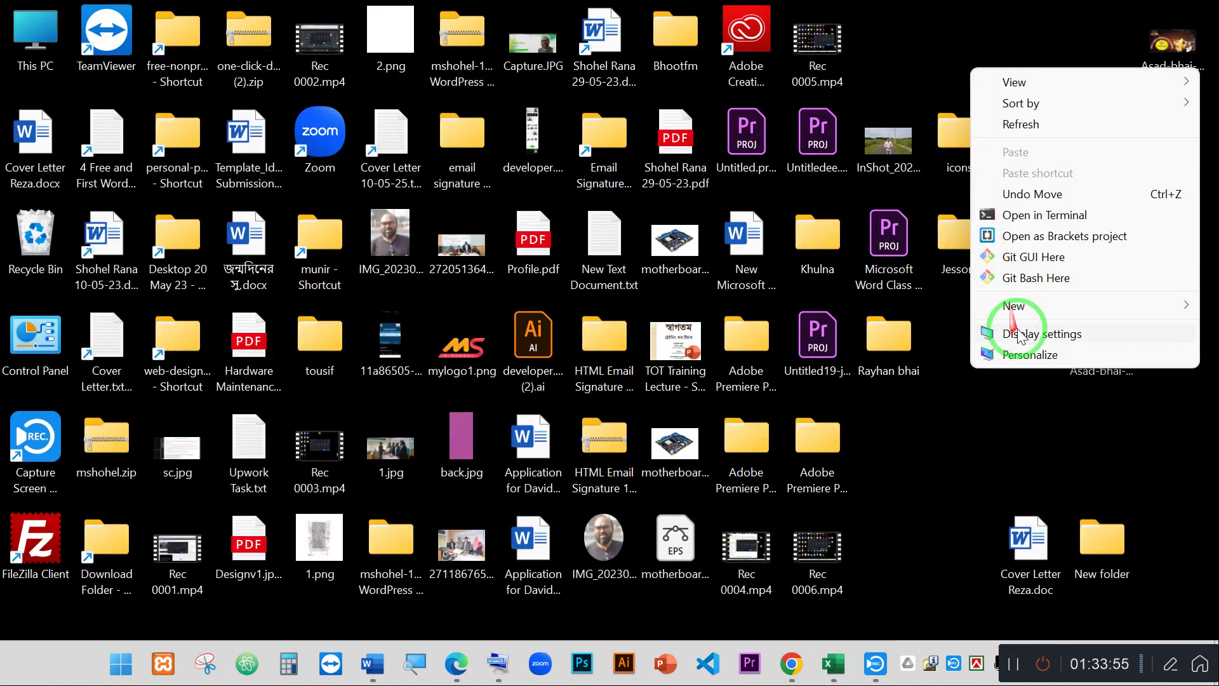
left_click(1014, 306)
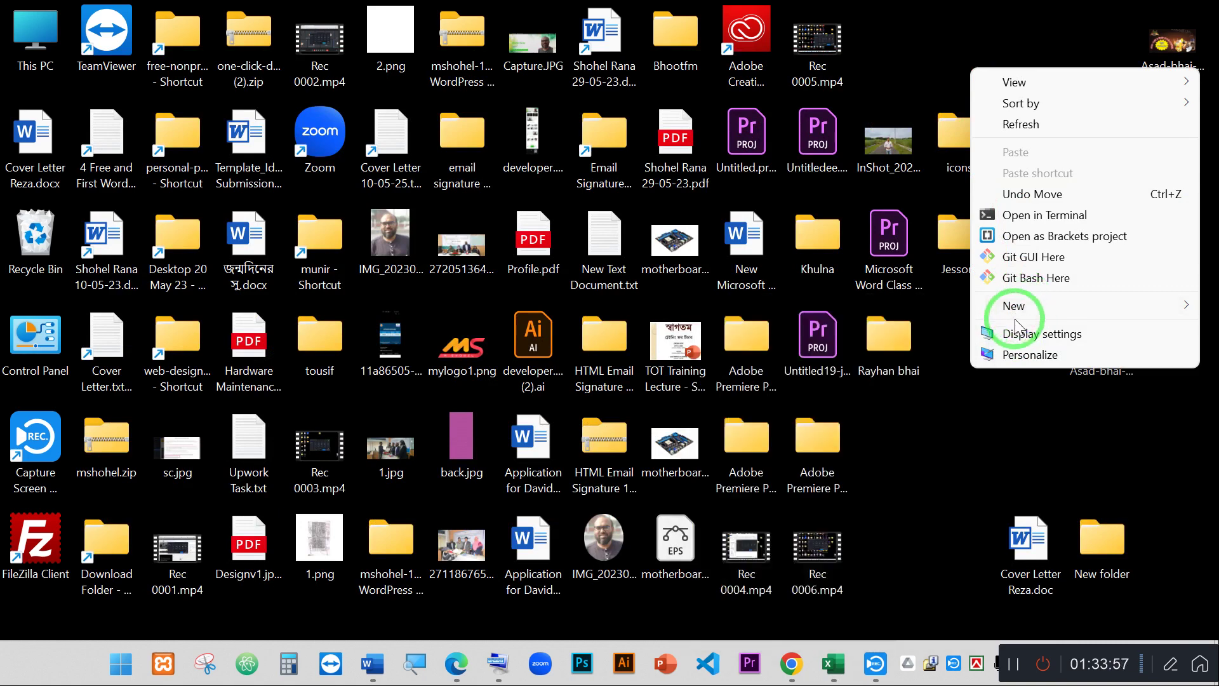
left_click(1035, 354)
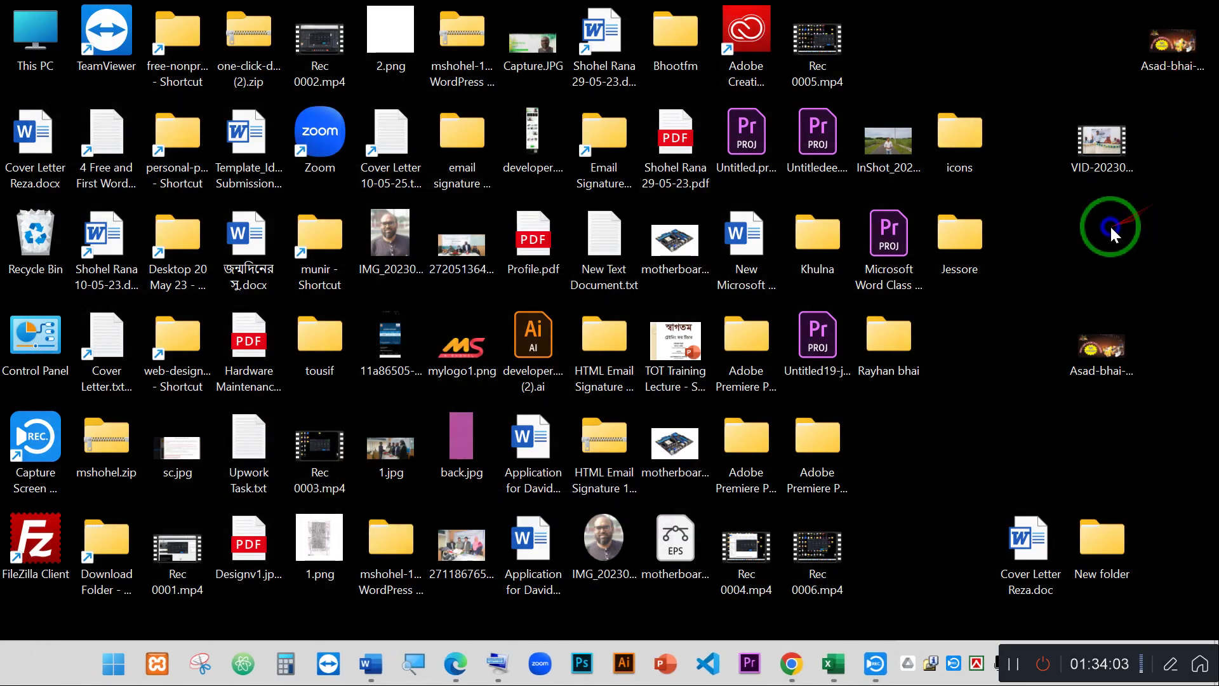
In Display settings, set Multiple displays to Extend these displays and keep the change.
right_click(1110, 223)
left_click(1048, 496)
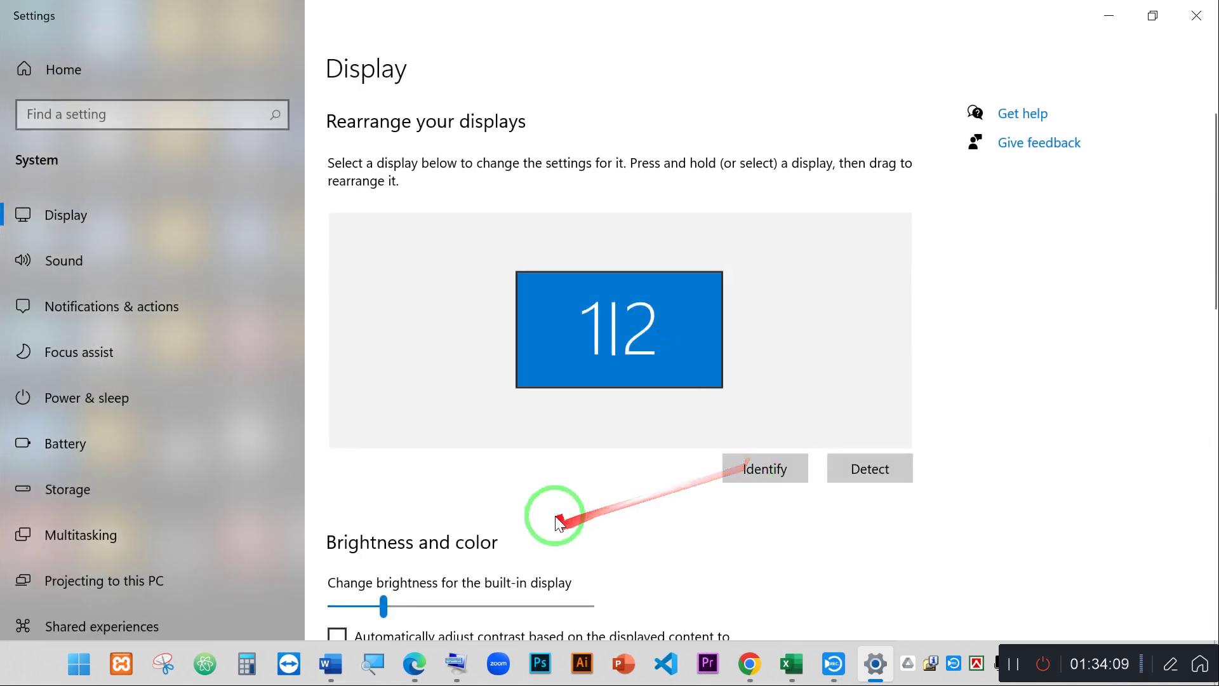
scroll(558, 511, "down", 10)
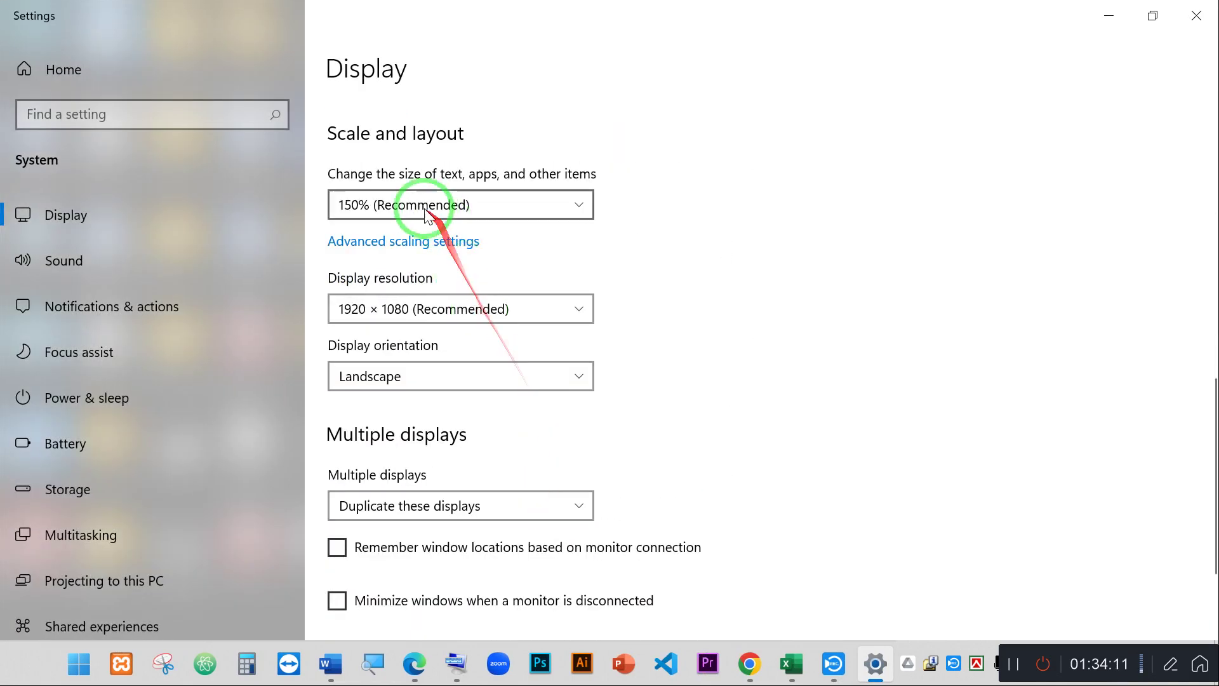
scroll(473, 445, "down", 1)
left_click(482, 406)
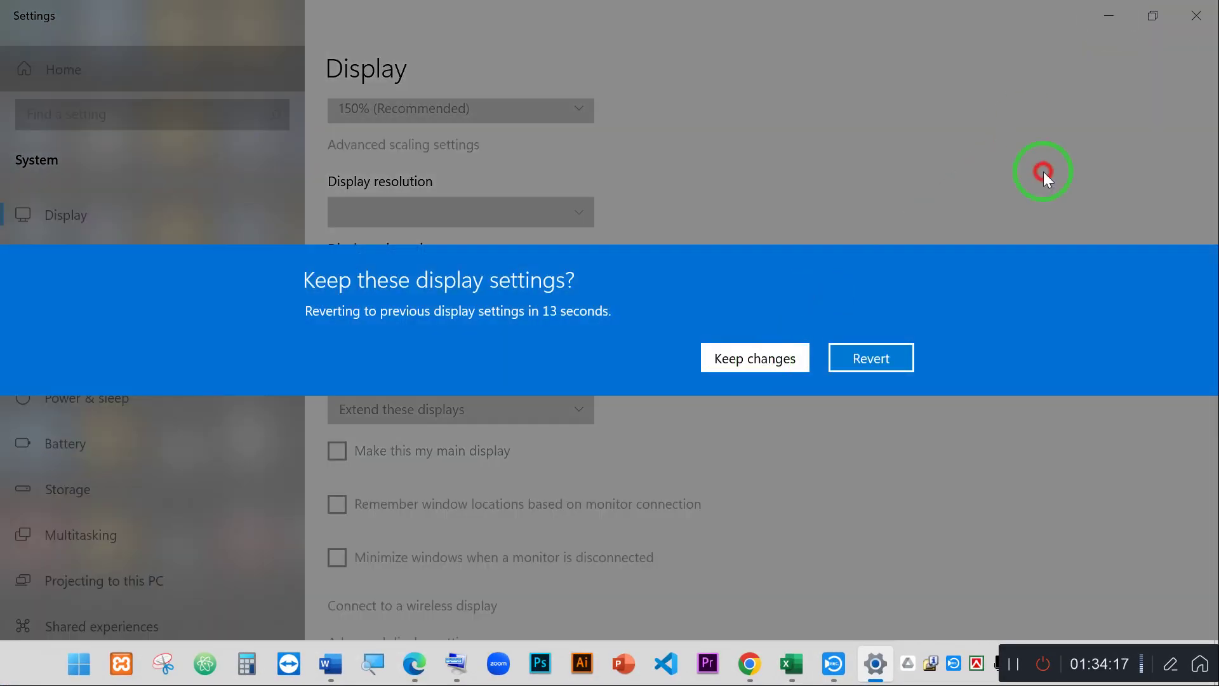
key("Return")
left_click(1108, 15)
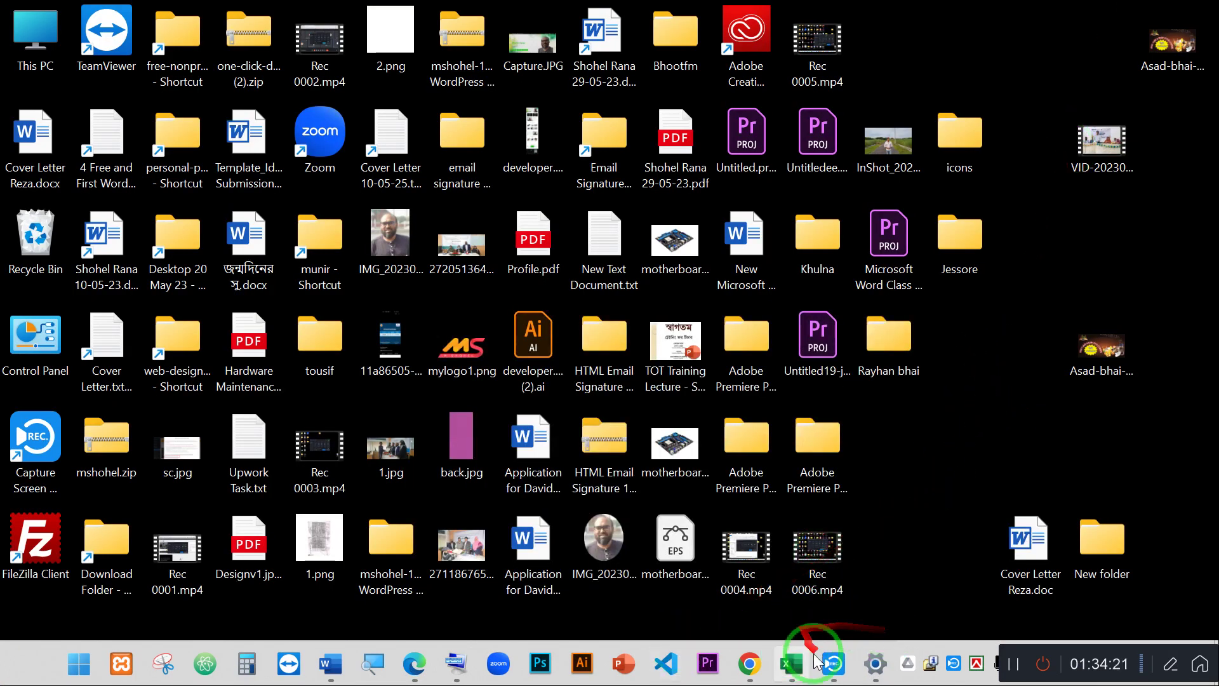
Push the Excel window aside and bring up Chrome.
left_click(790, 664)
left_click_drag(439, 8, 1218, 210)
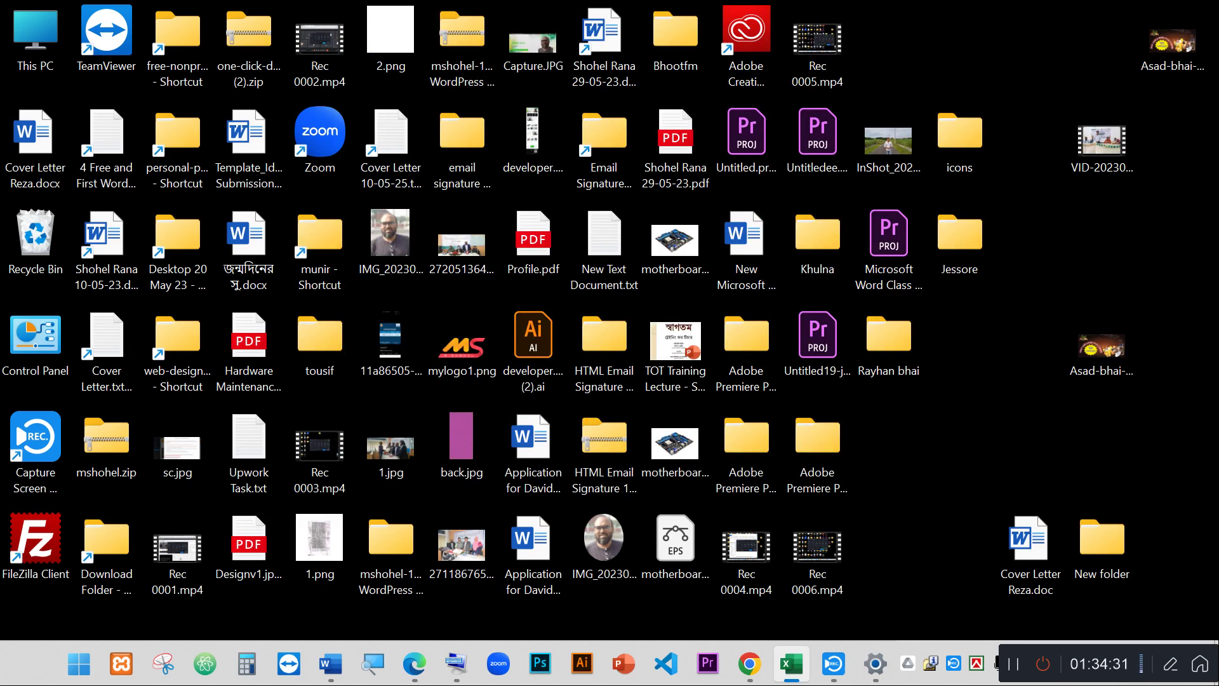
left_click(749, 663)
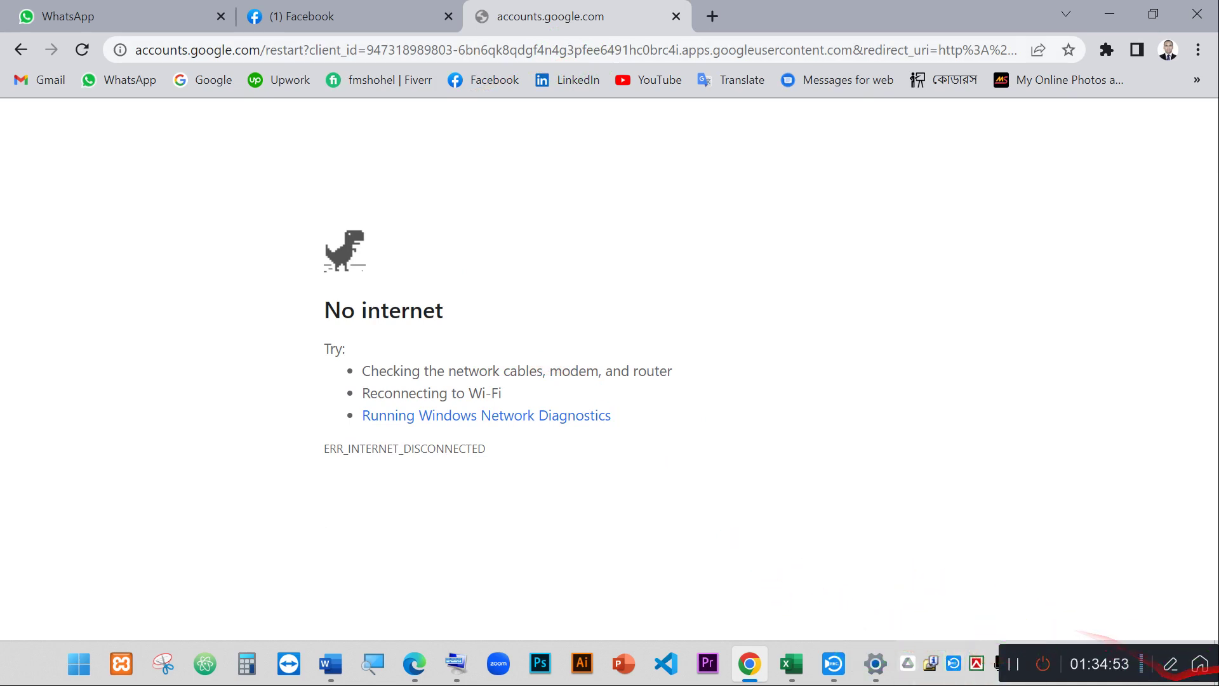
left_click_drag(1106, 661, 1103, 593)
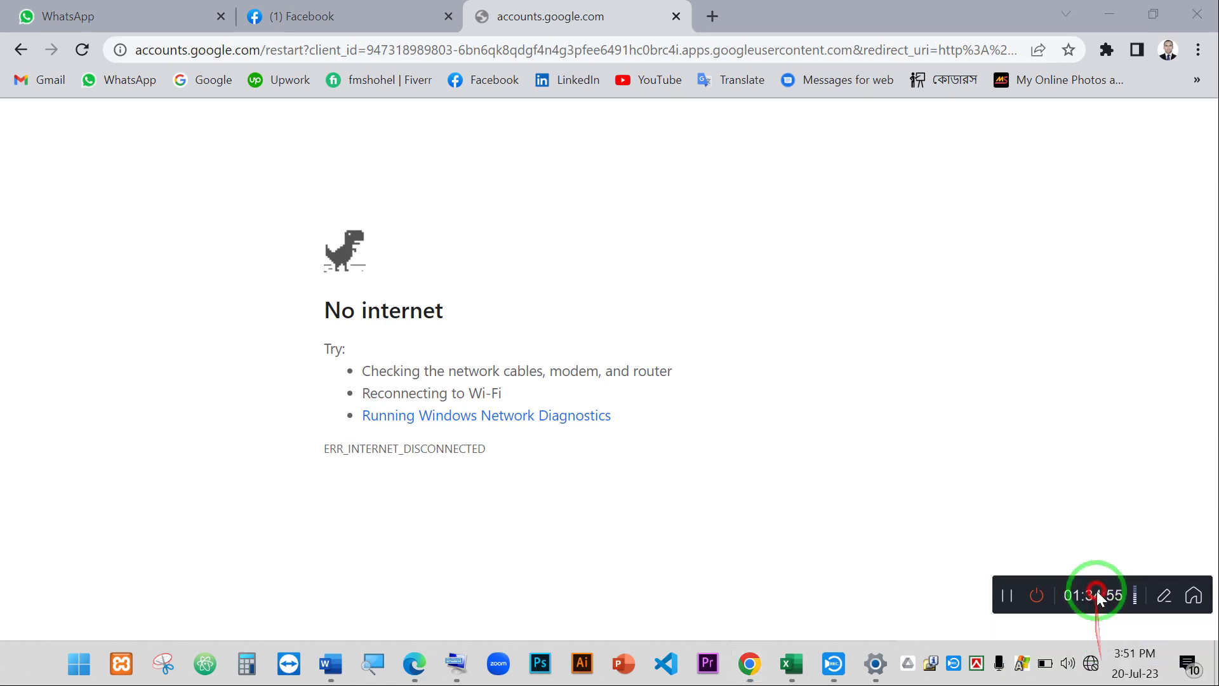
Check the Wi-Fi connection, reload, and go to portfolio.mshohel.com.
left_click(1091, 664)
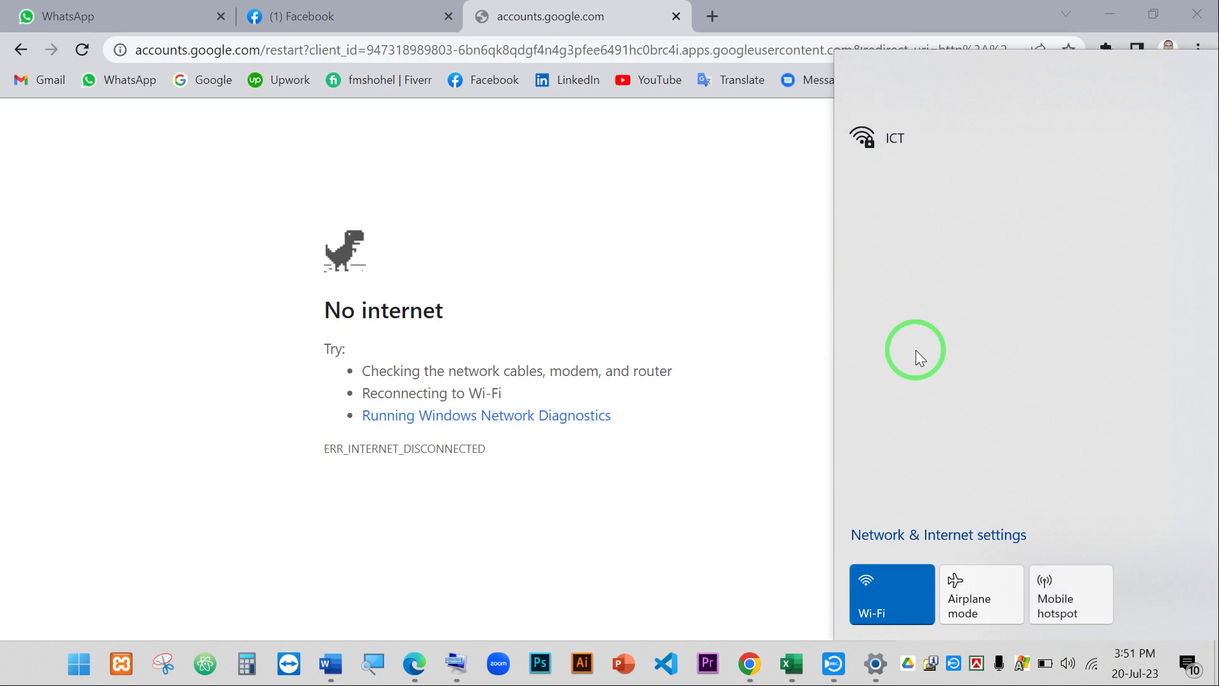
left_click(462, 196)
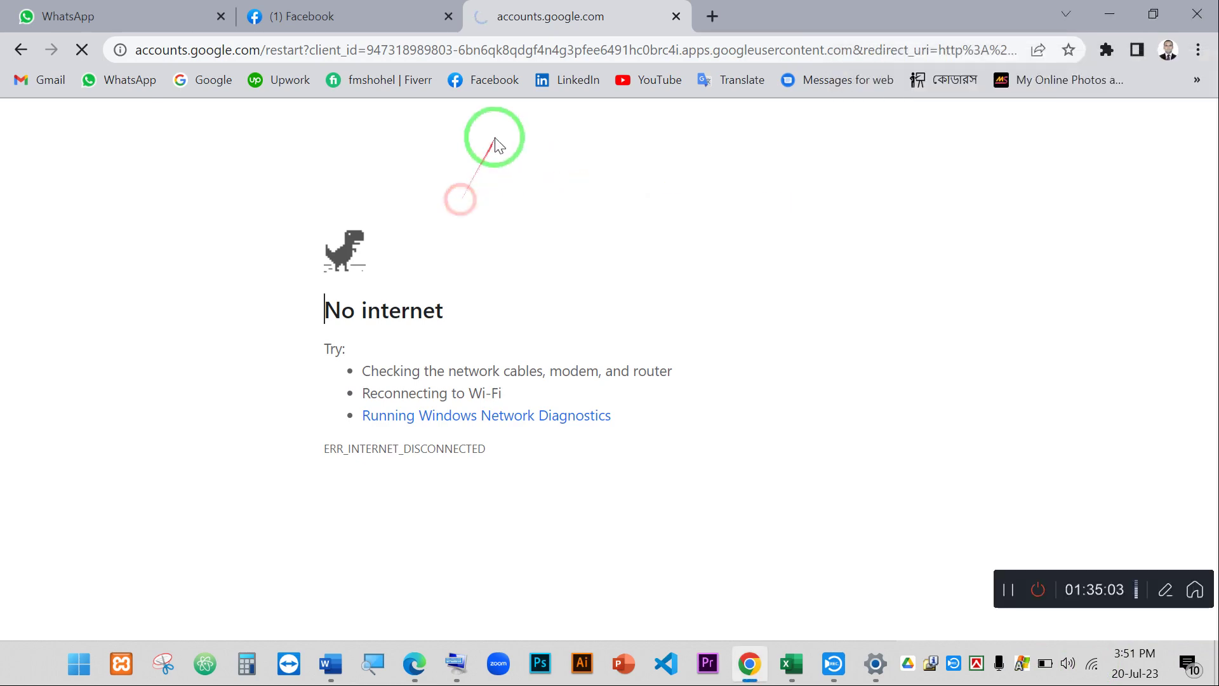
left_click(360, 49)
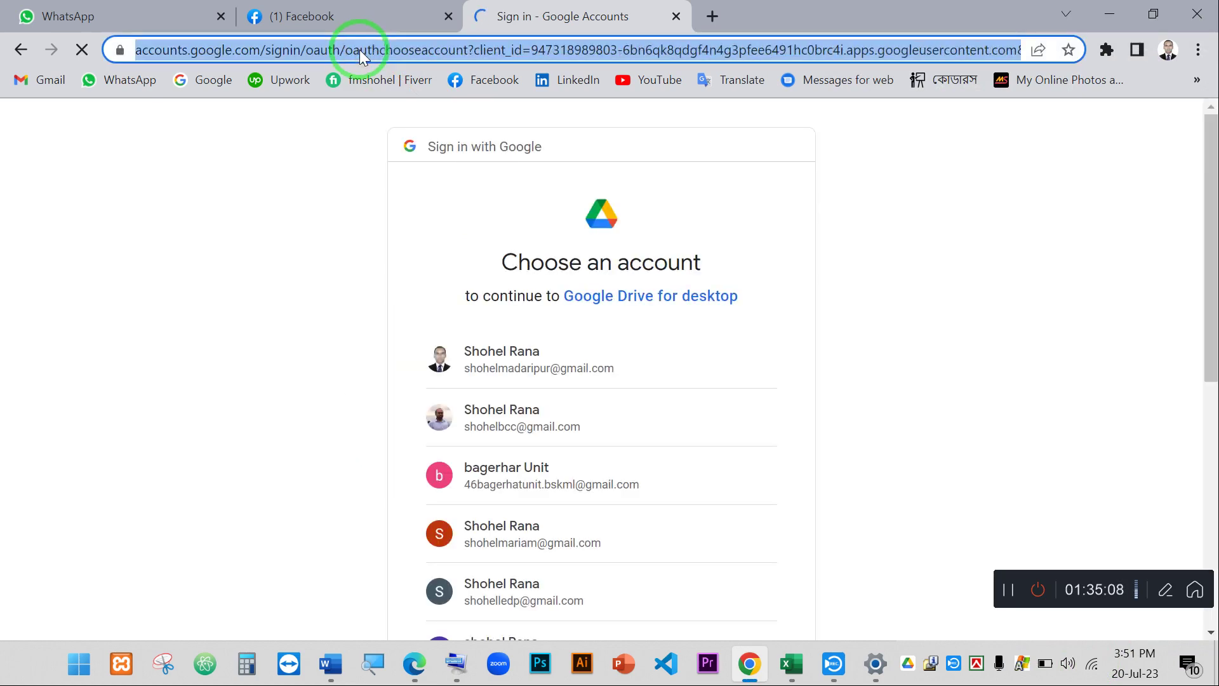
type("port")
key("Return")
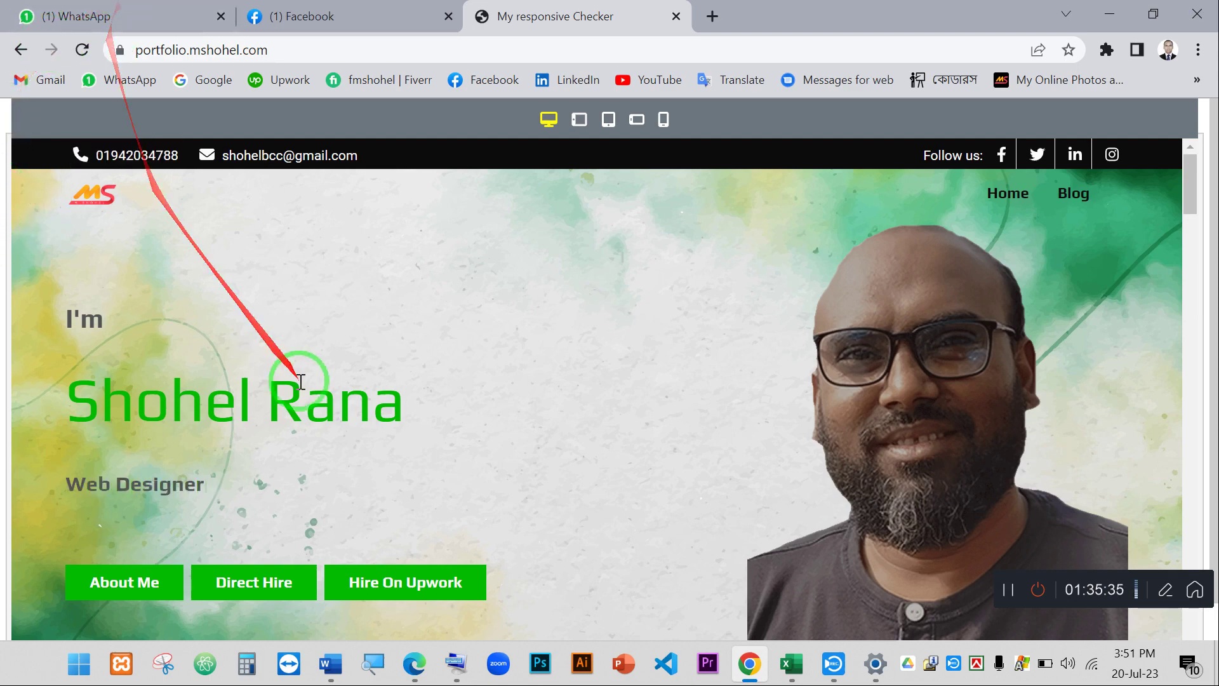
Scroll the responsive checker preview back up to the portfolio's hero section.
scroll(335, 341, "down", 15)
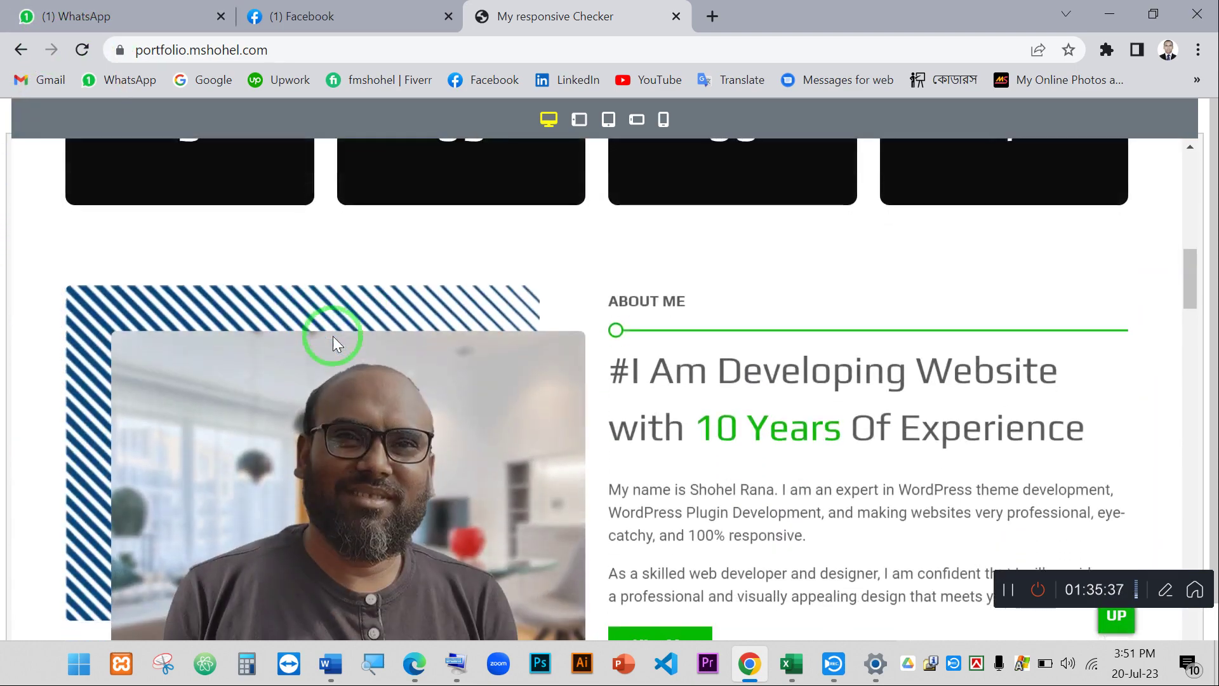
scroll(408, 356, "down", 10)
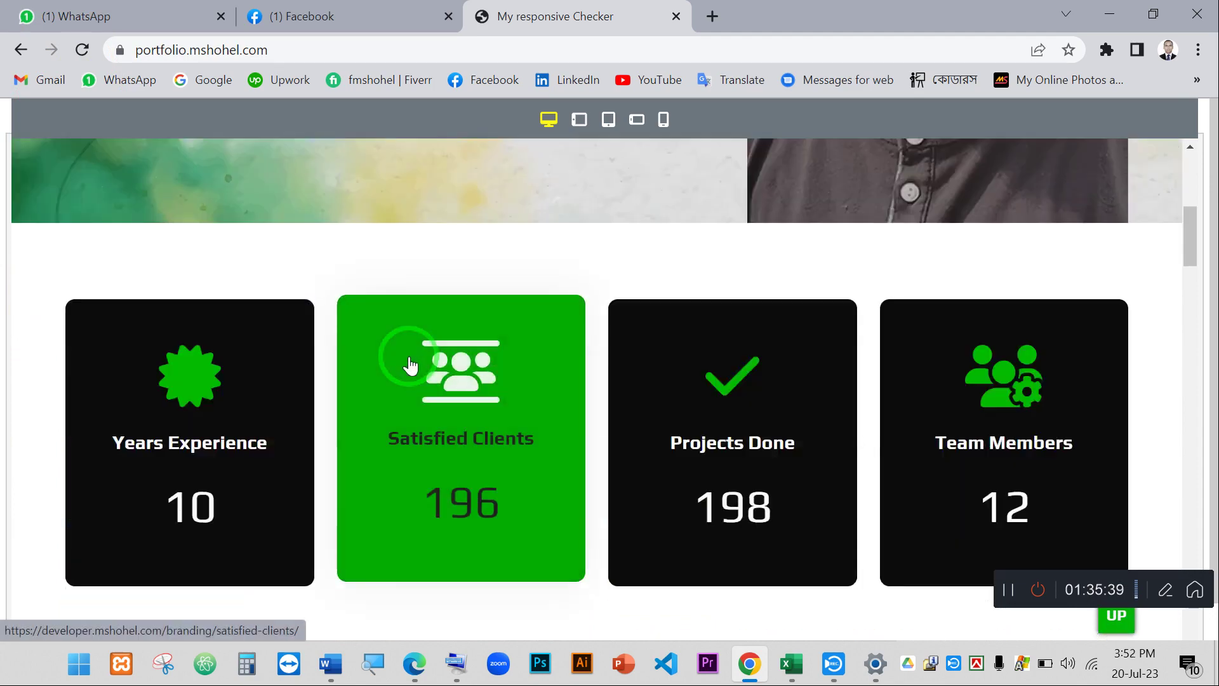
left_click(409, 356)
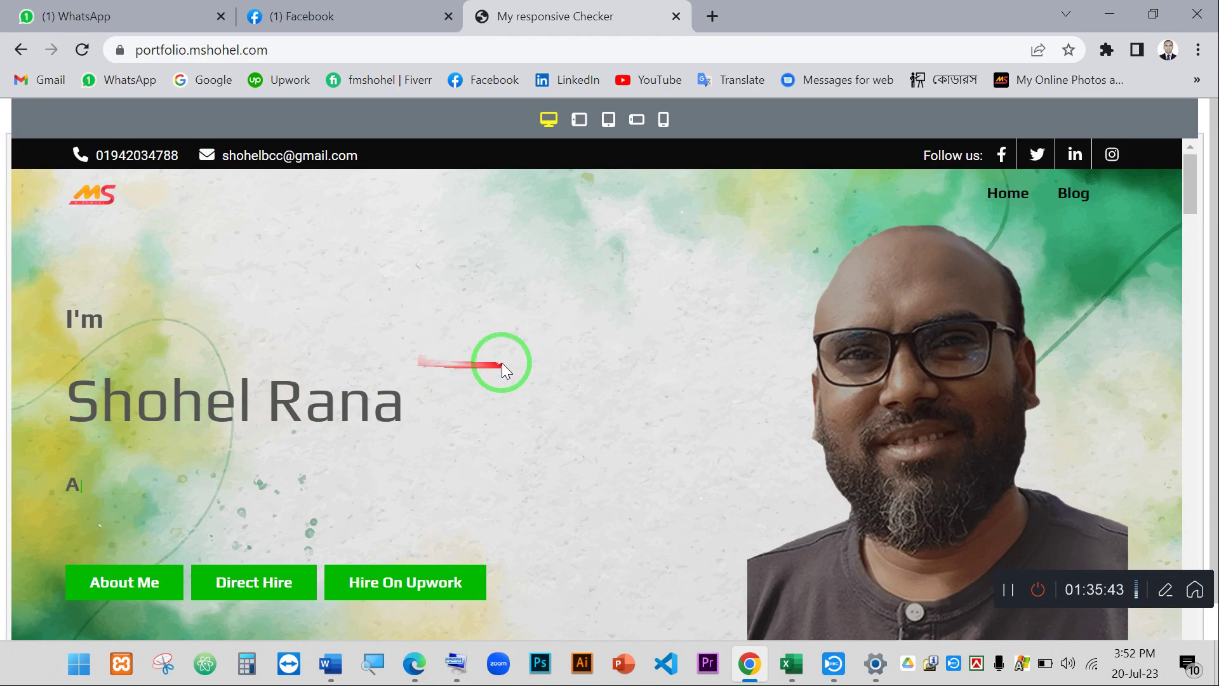
scroll(502, 361, "down", 7)
scroll(497, 365, "down", 15)
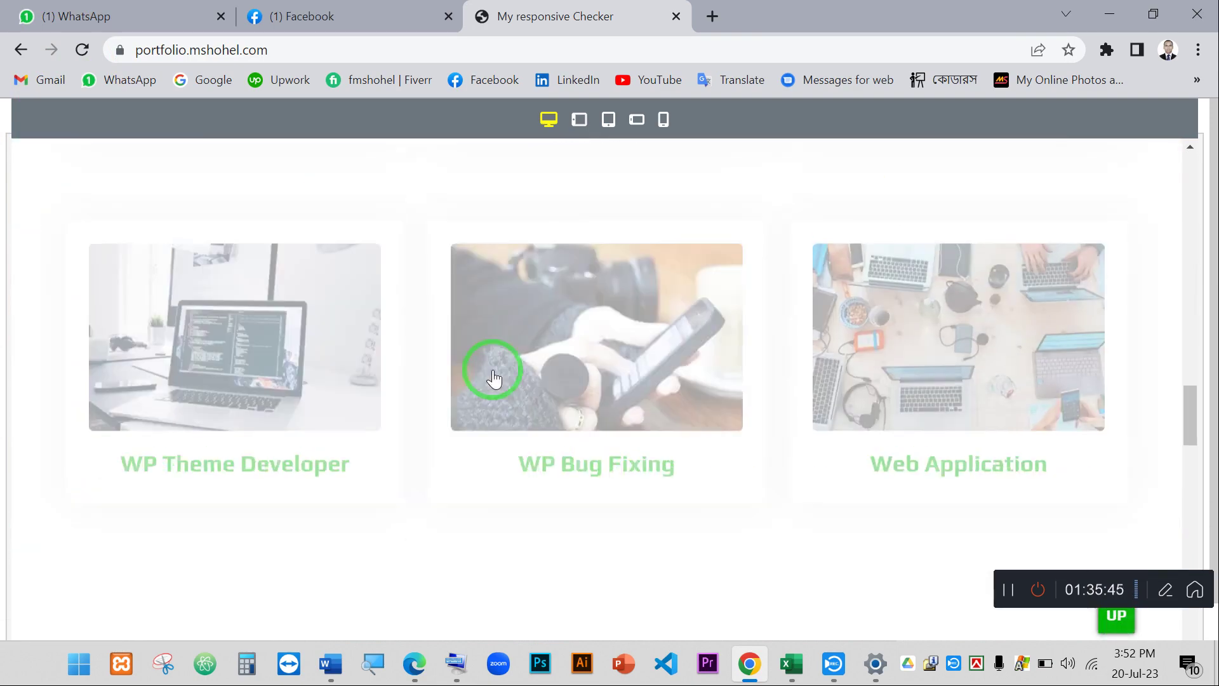
scroll(493, 374, "up", 20)
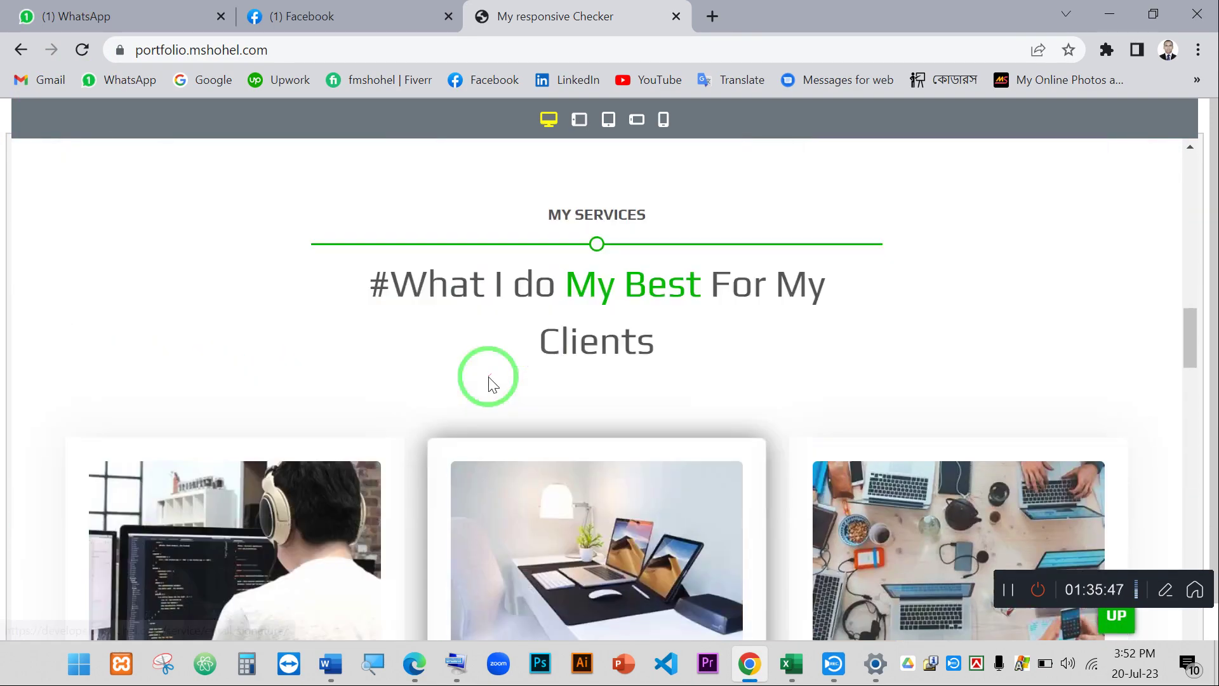
scroll(484, 381, "up", 5)
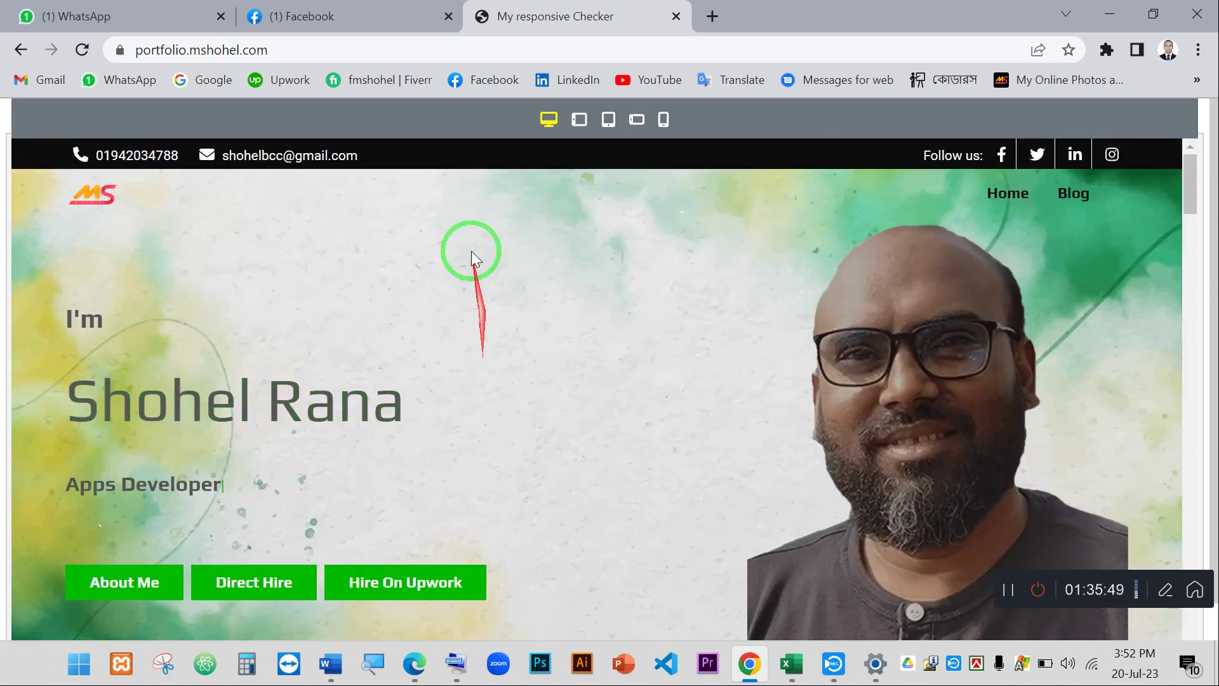
left_click(413, 117)
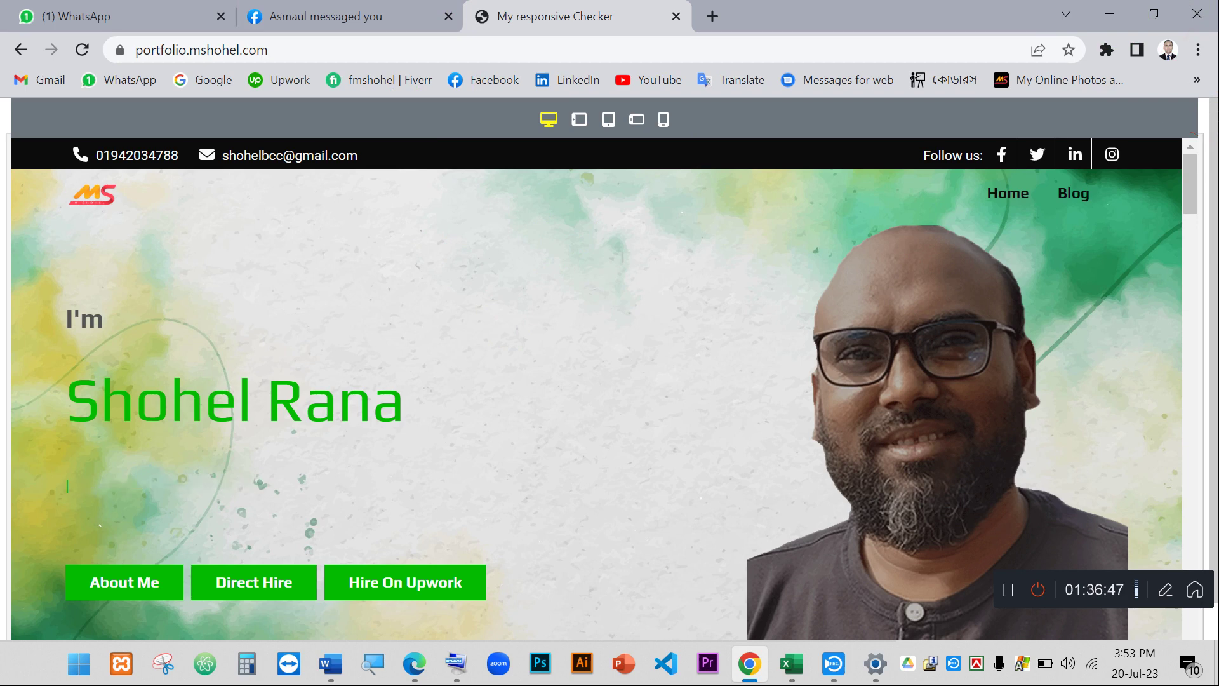
Restore Chrome and preview the portfolio at tablet landscape and portrait widths.
left_click(1110, 14)
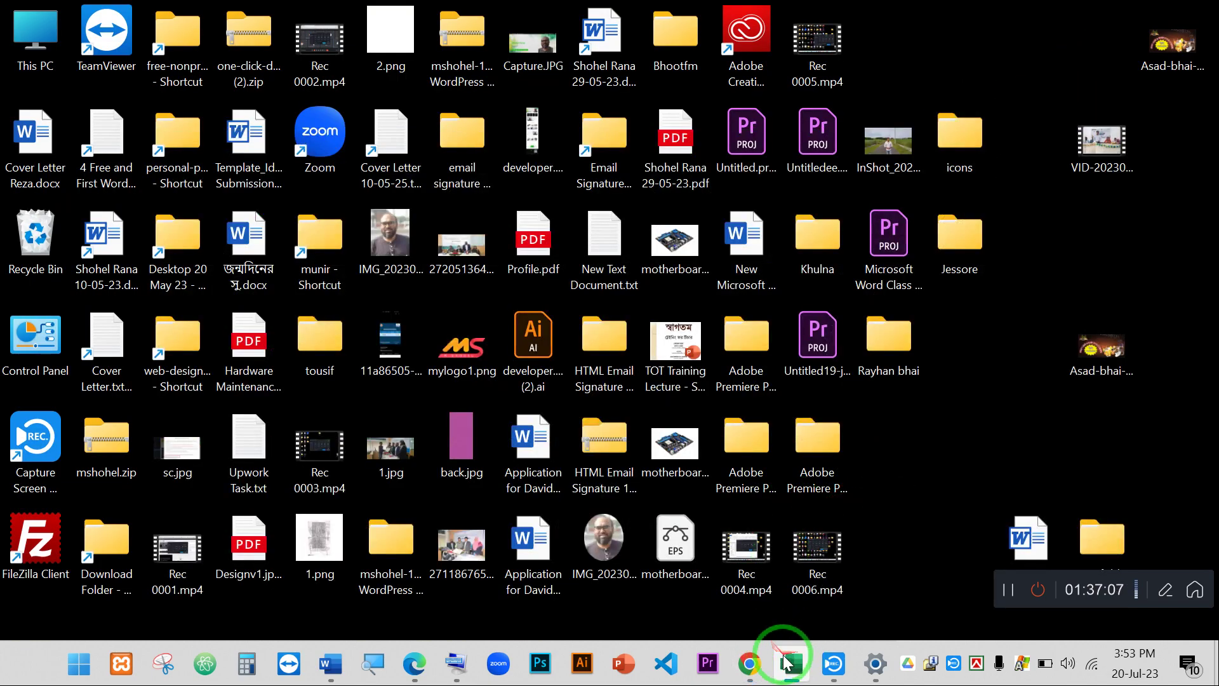
left_click(750, 663)
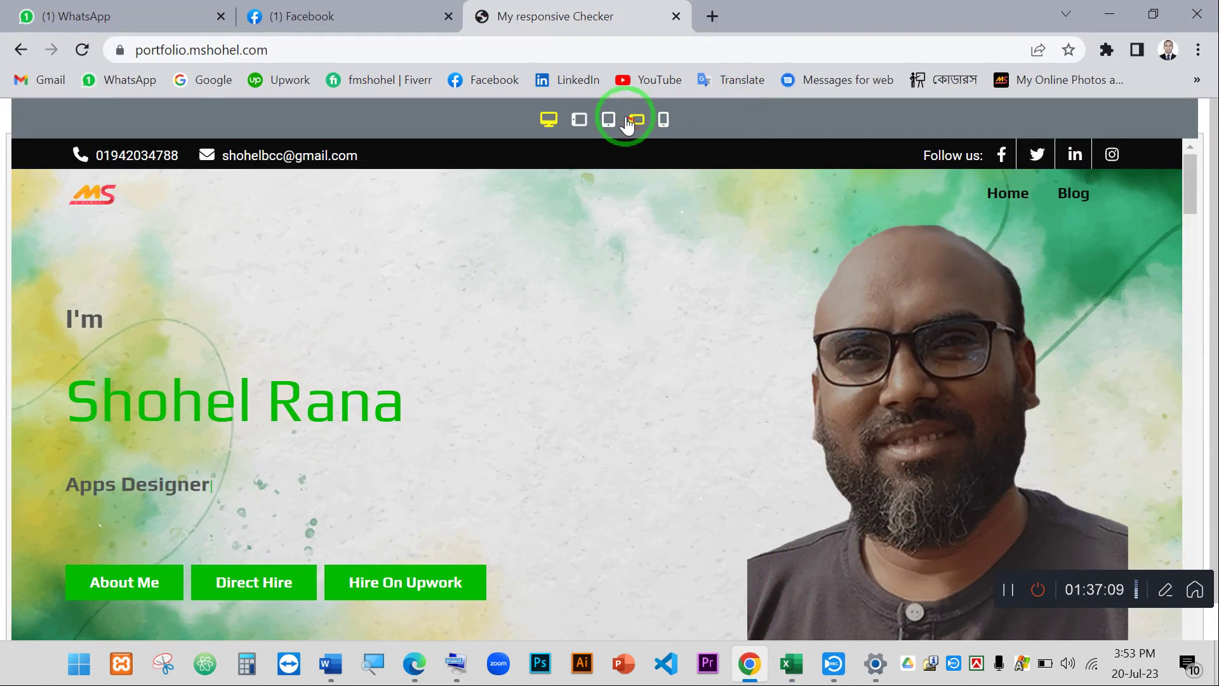
left_click(580, 120)
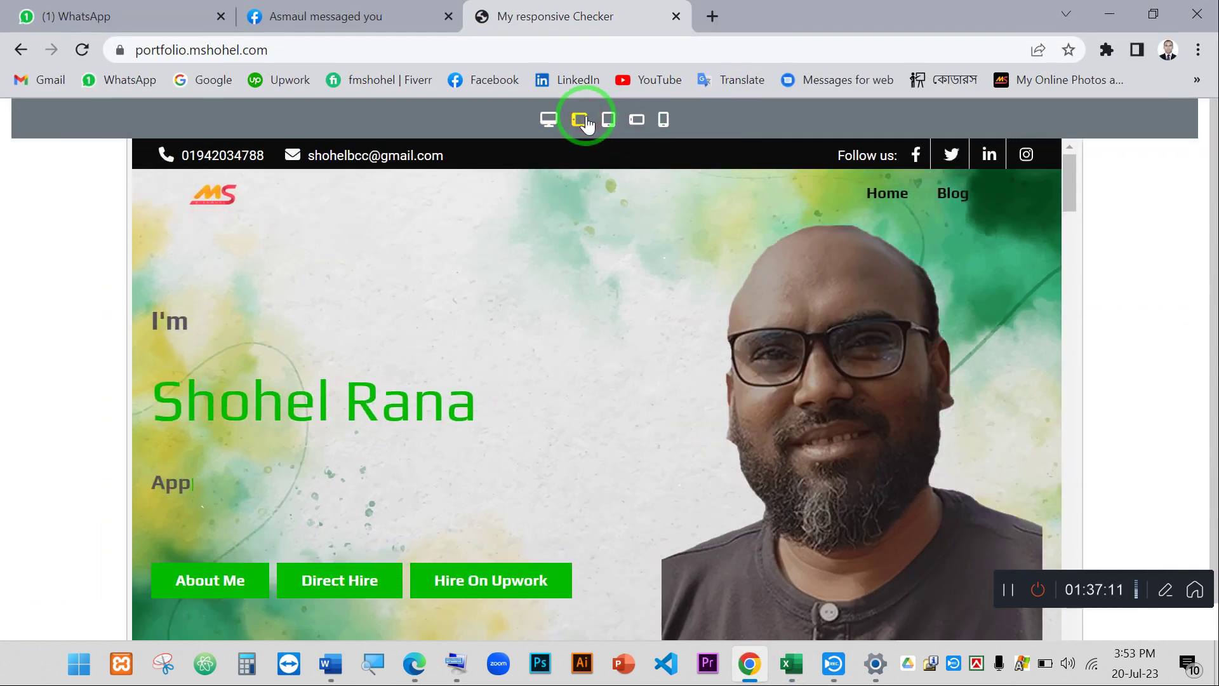
left_click(608, 120)
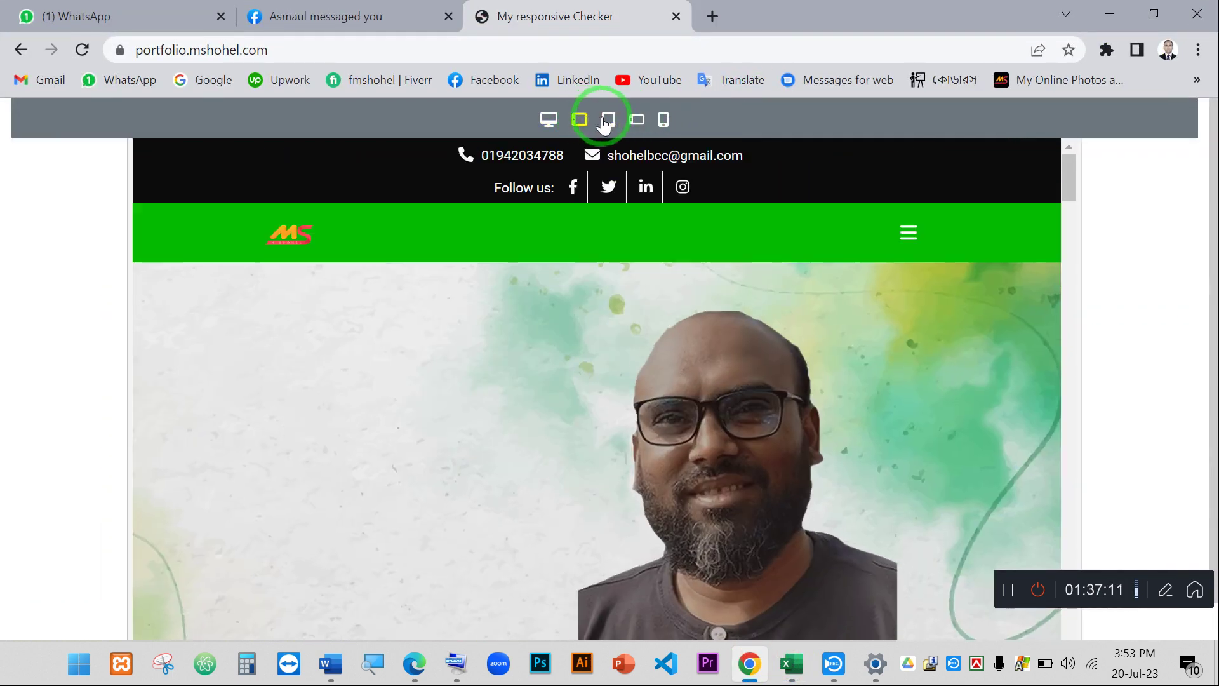
Toggle the hamburger menu, preview phone landscape and portrait, then return to desktop width.
left_click(908, 235)
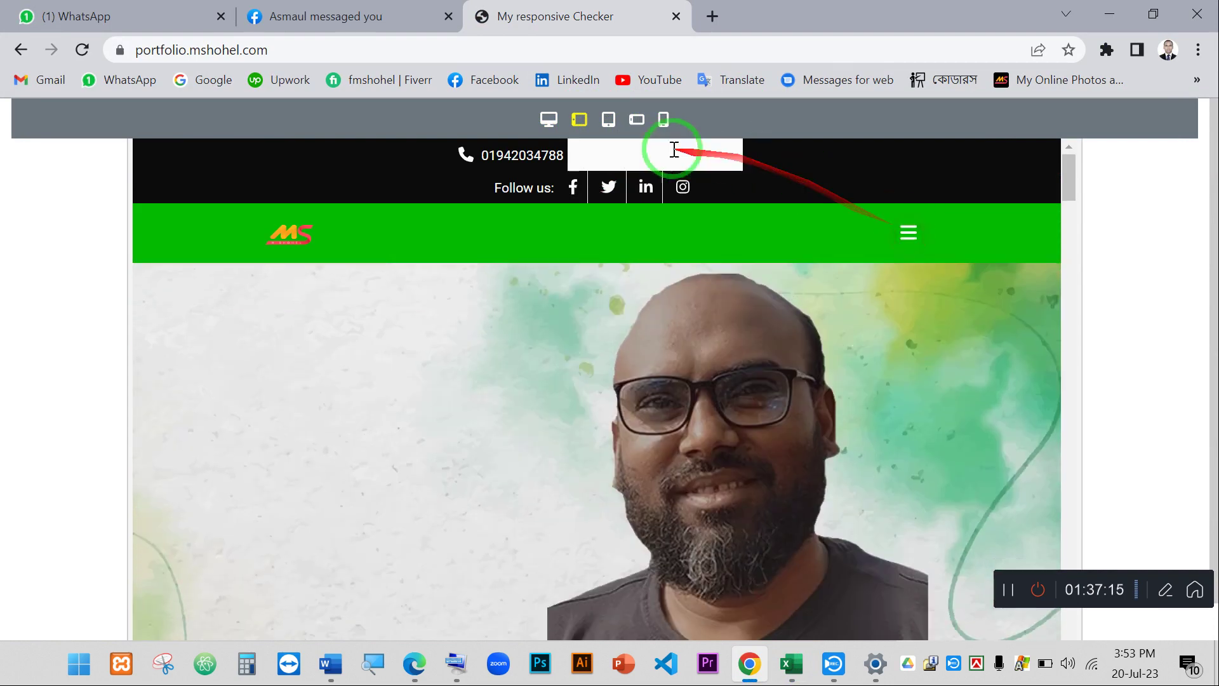
left_click(616, 122)
left_click(637, 120)
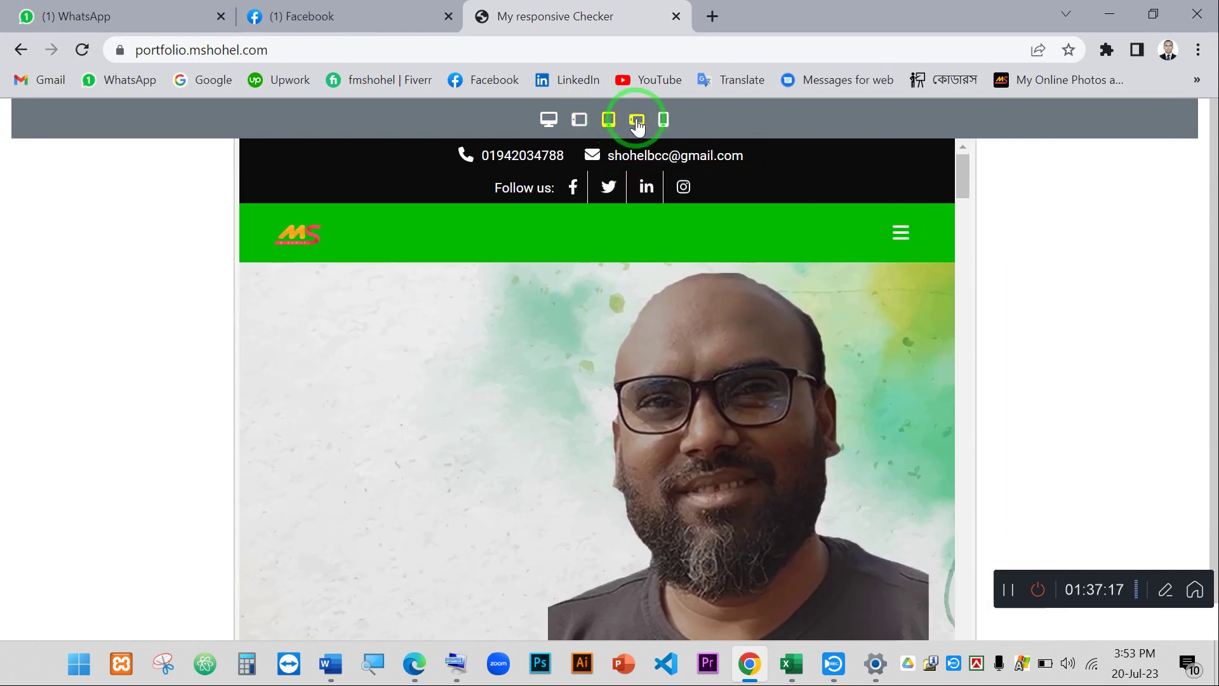
left_click(663, 120)
left_click(548, 120)
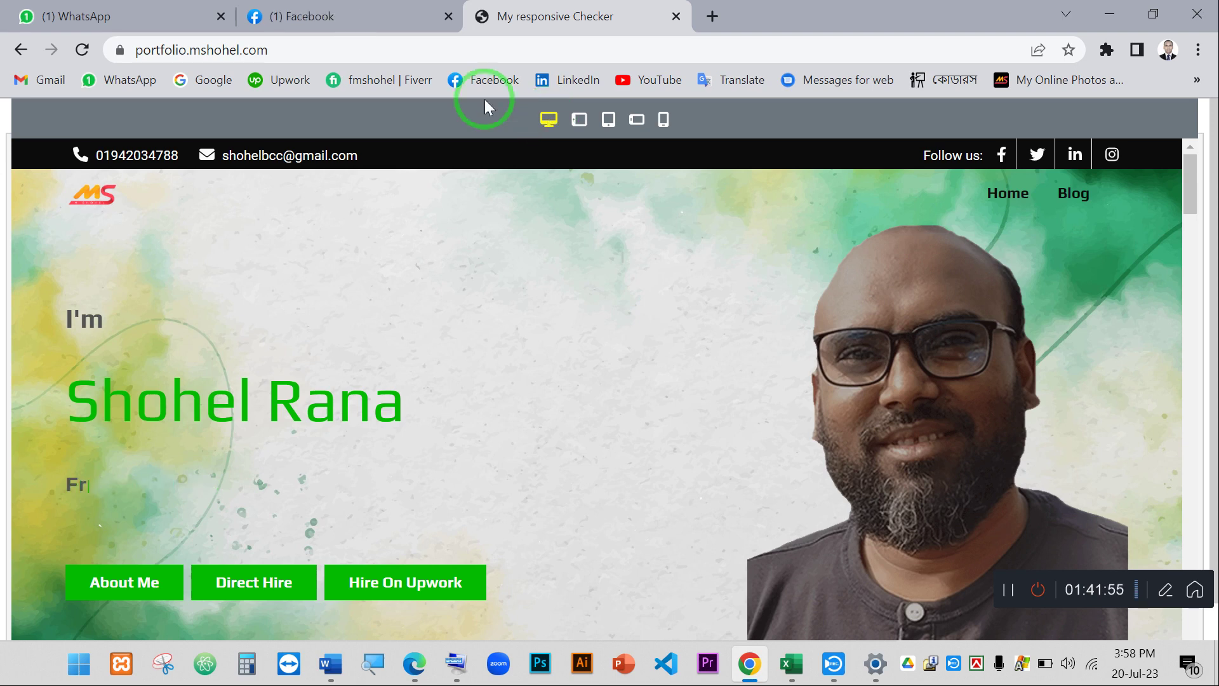
scroll(343, 272, "down", 9)
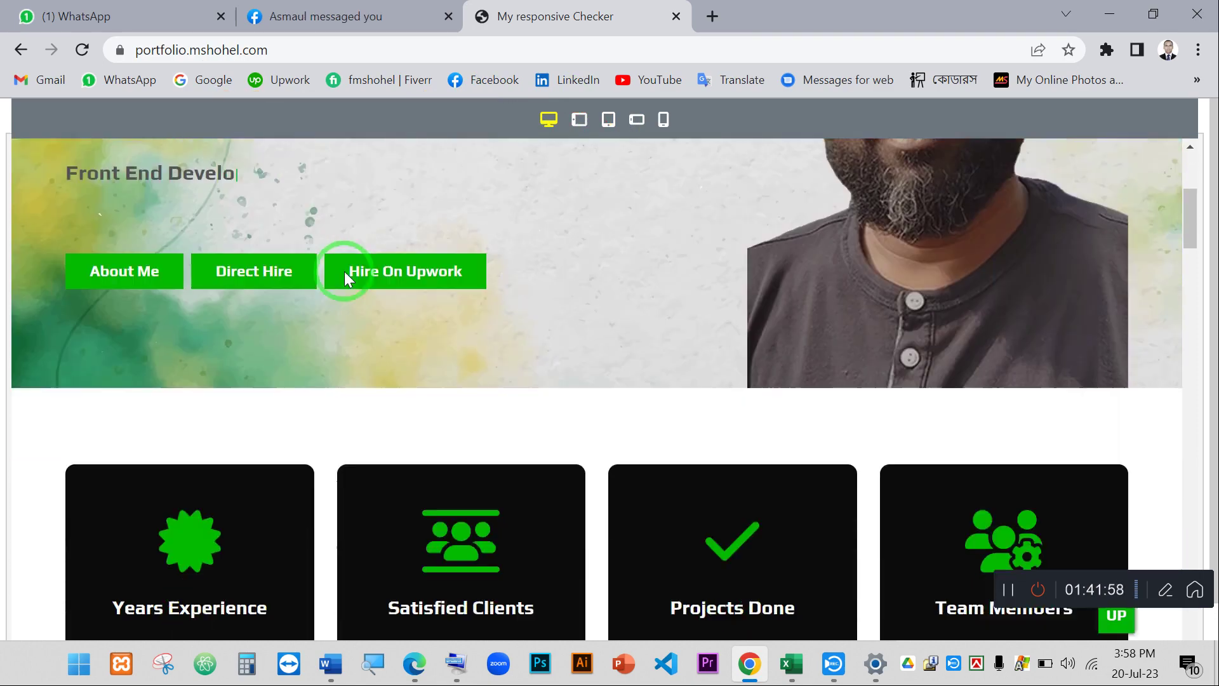
scroll(344, 272, "up", 9)
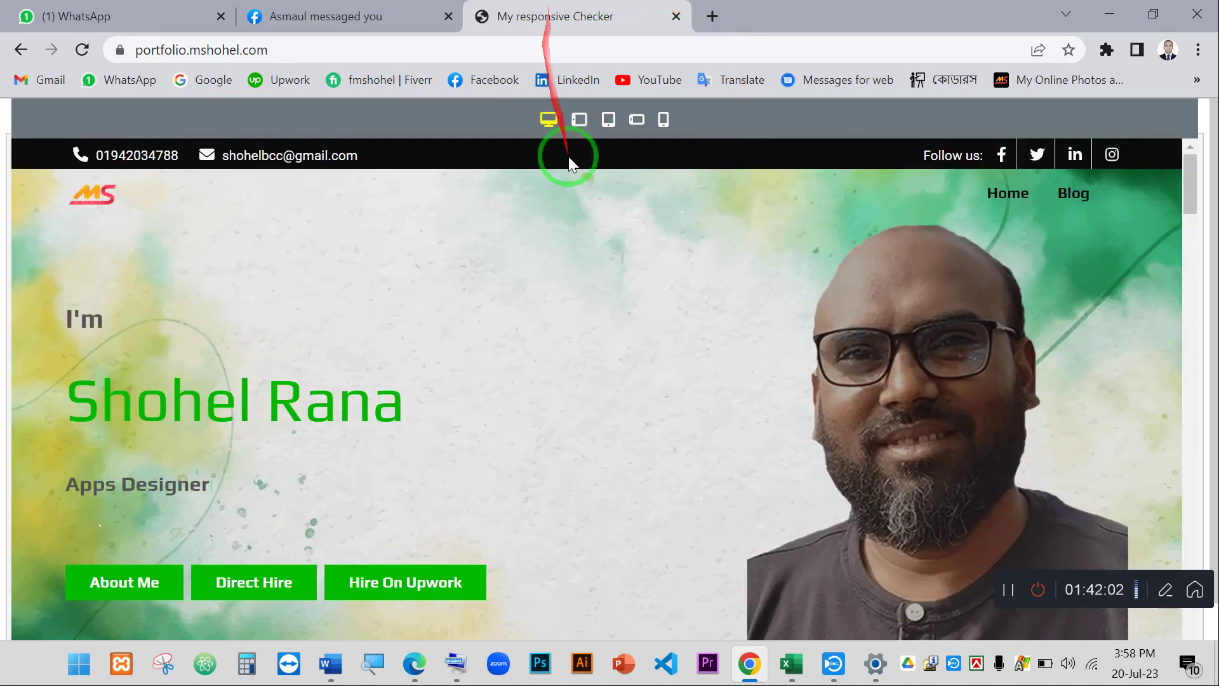
scroll(743, 237, "down", 8)
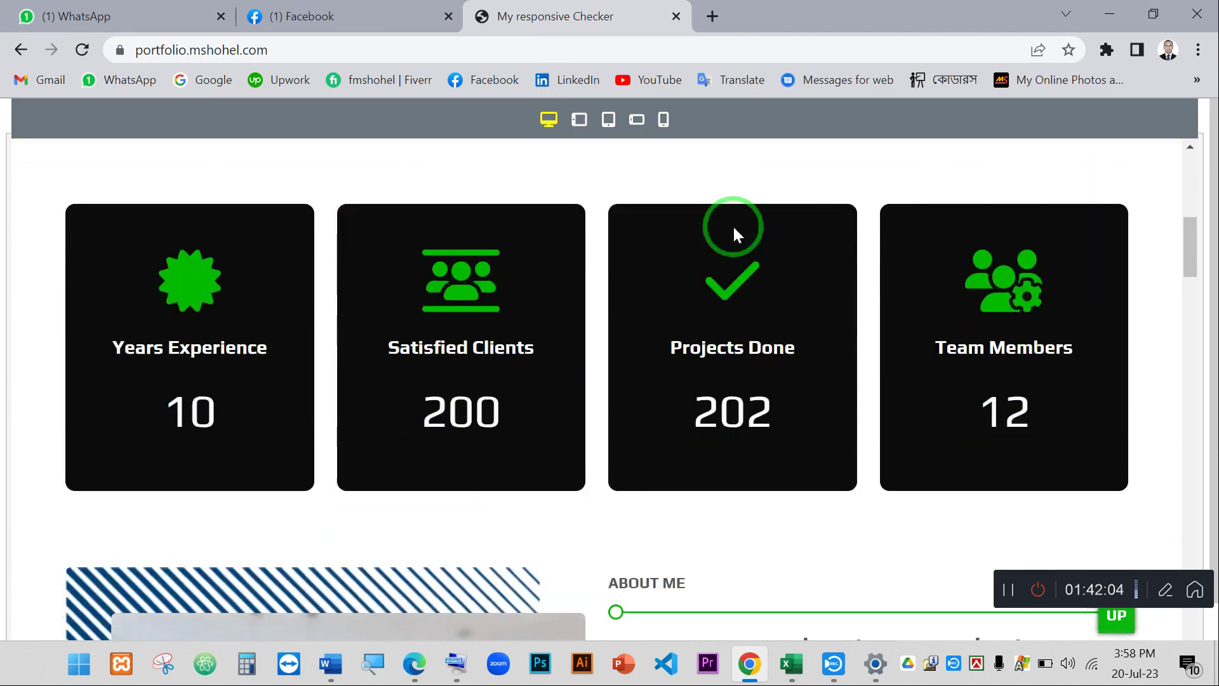
left_click(733, 225)
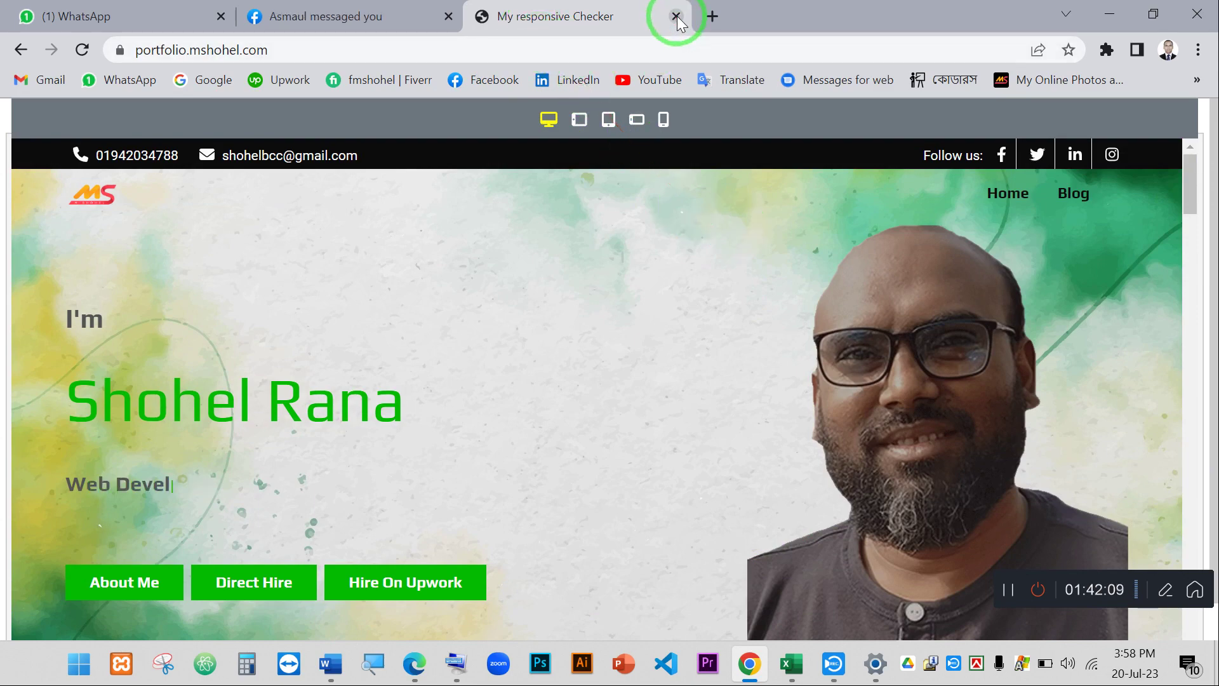
Switch from Facebook to the My responsive Checker tab and back to Facebook.
left_click(407, 8)
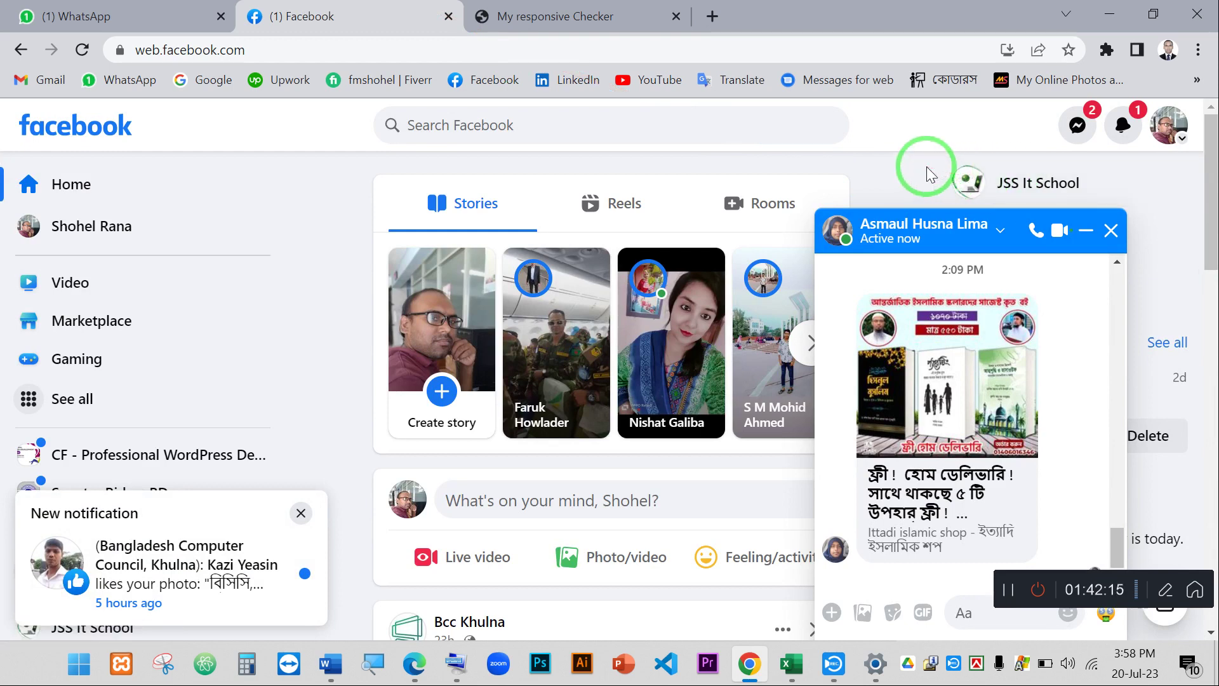
left_click_drag(1210, 124, 553, 7)
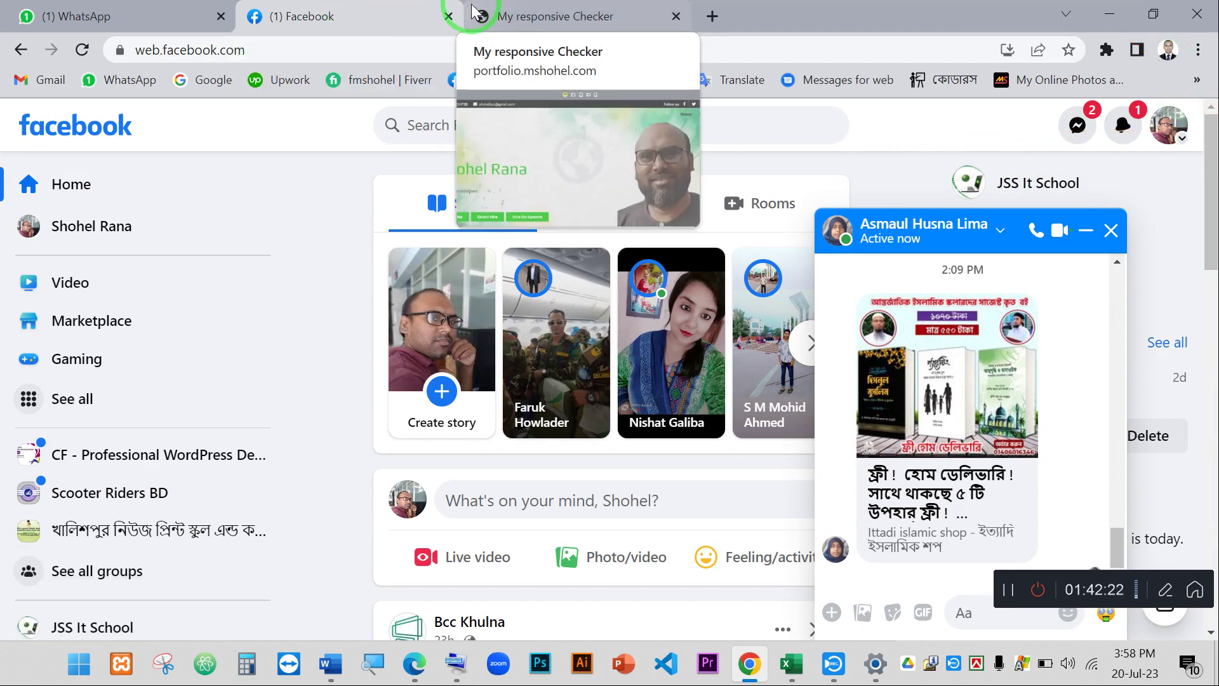
left_click(531, 16)
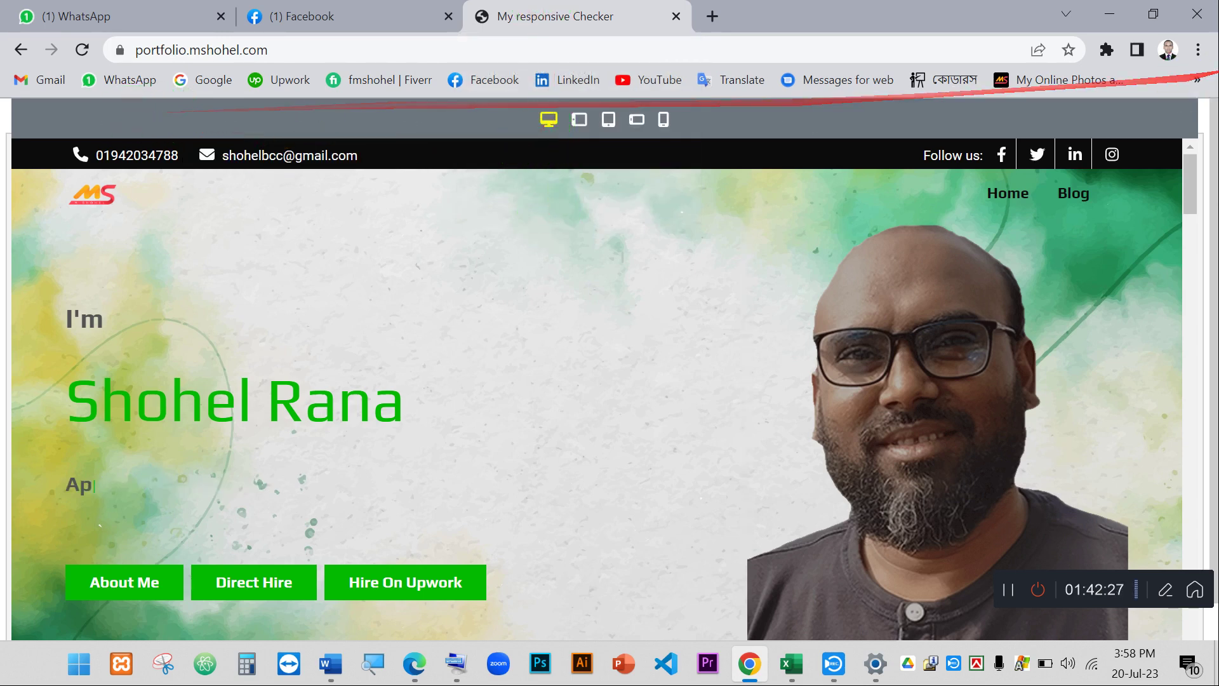
left_click(358, 11)
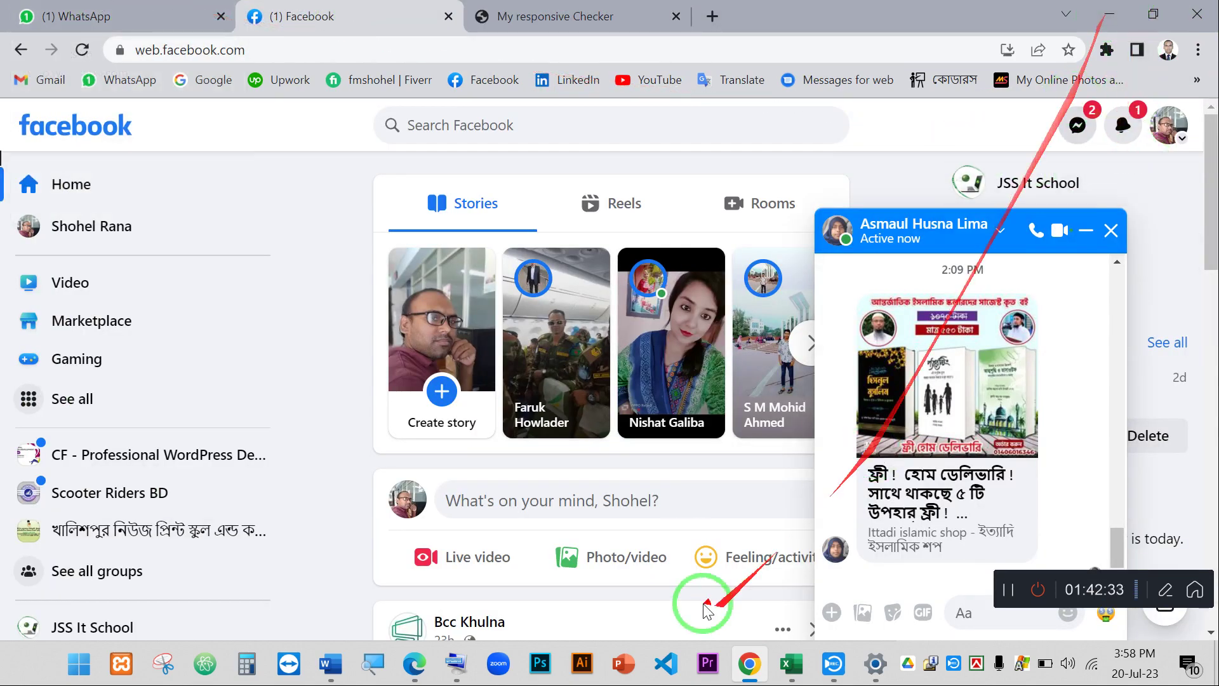
Start the Apache and MySQL servers from the XAMPP Control Panel.
left_click(127, 663)
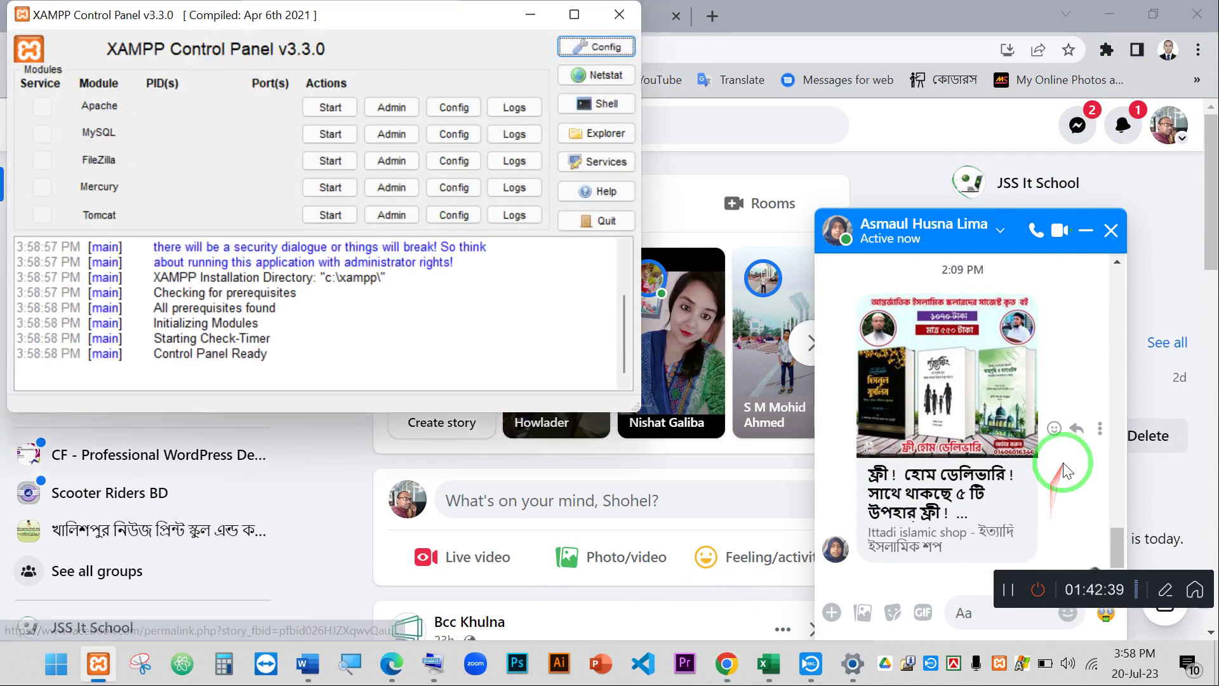
left_click(349, 110)
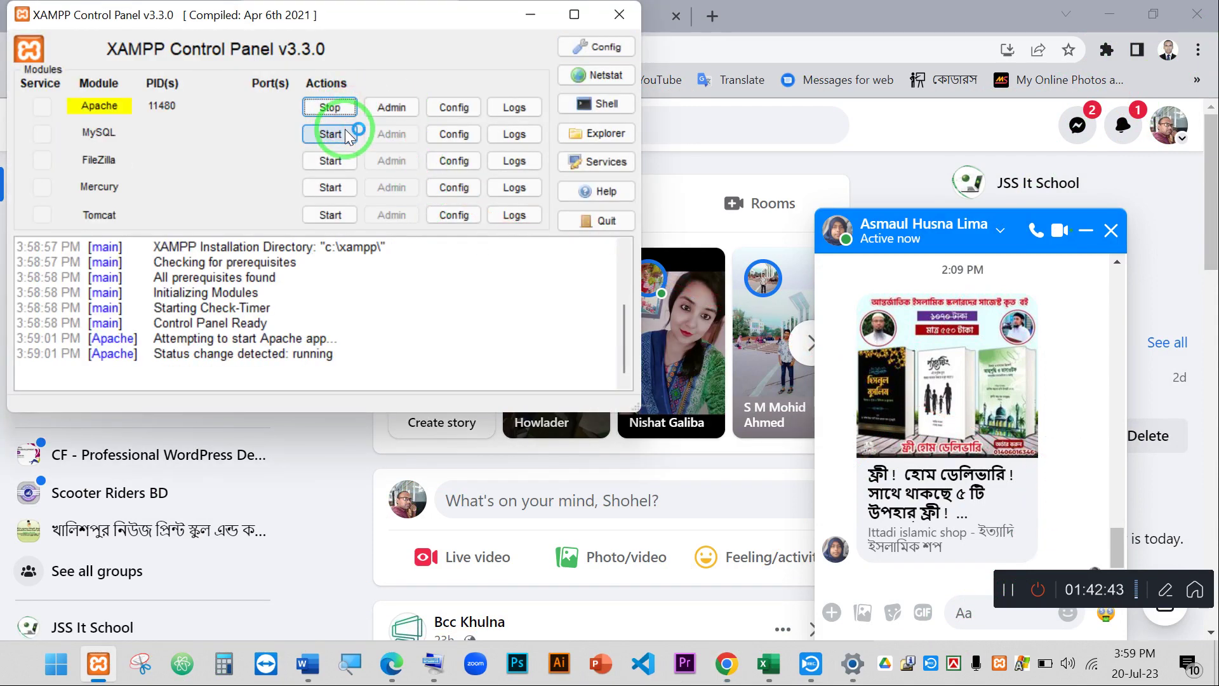
left_click(348, 134)
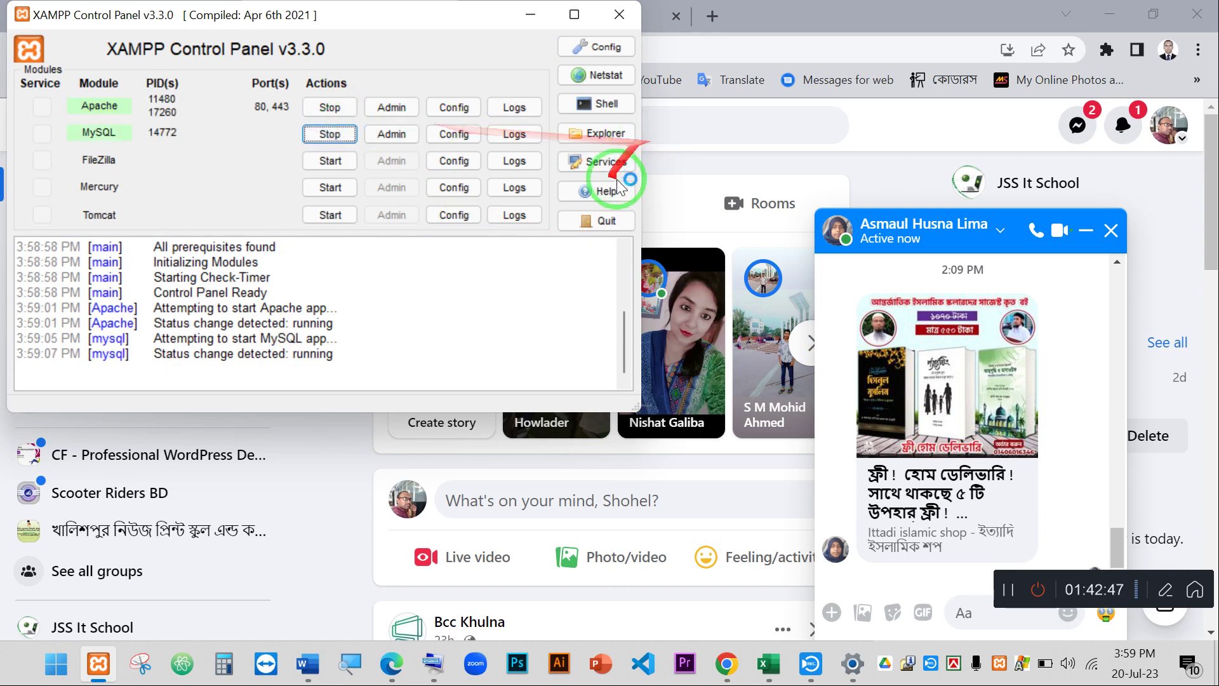
left_click(713, 15)
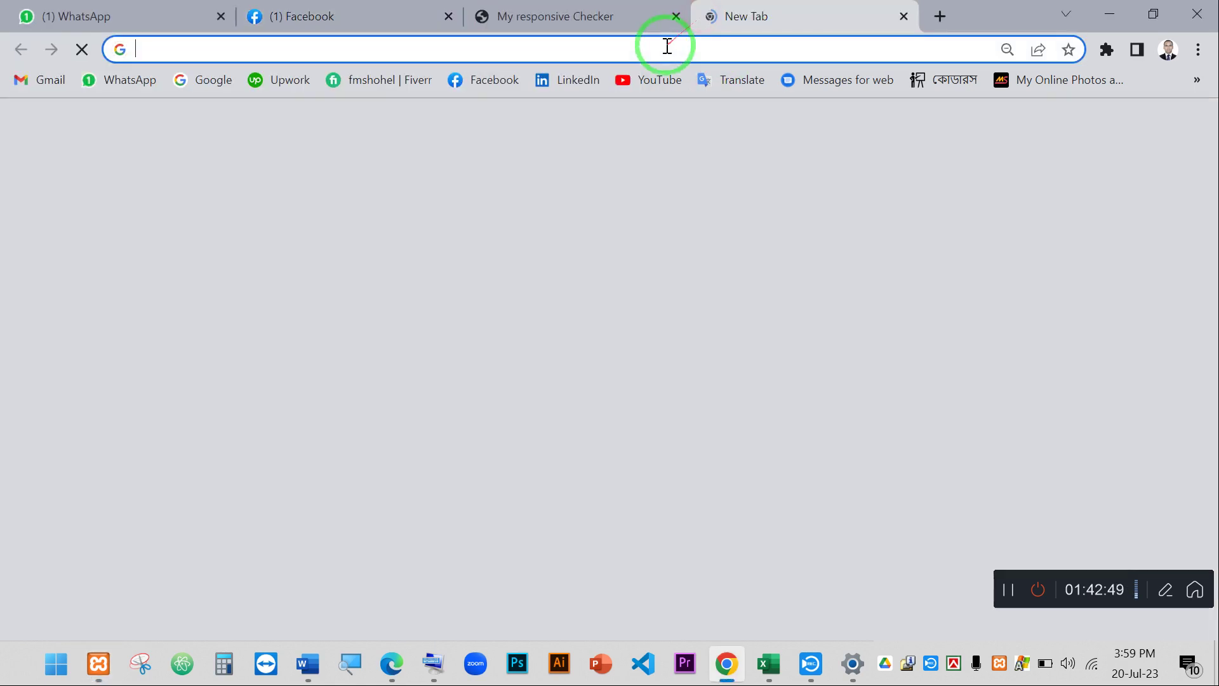
Load localhost/marium in the new tab and select its address.
left_click(663, 47)
type("localhost/marium")
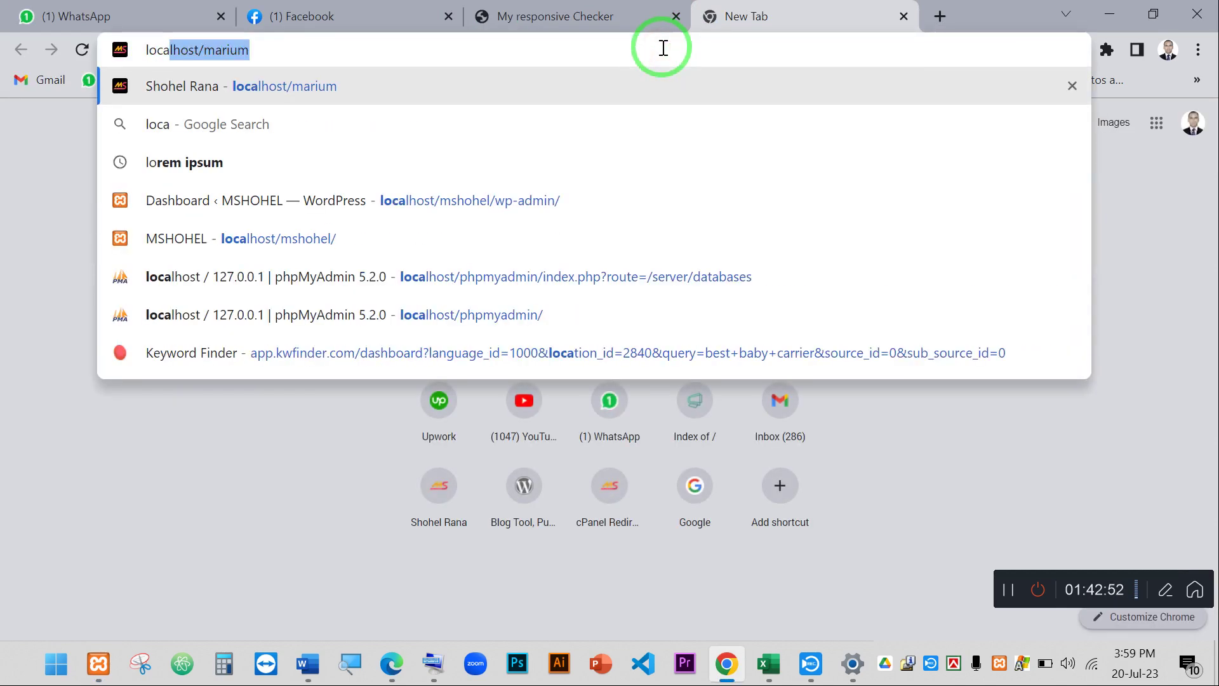
key("Return")
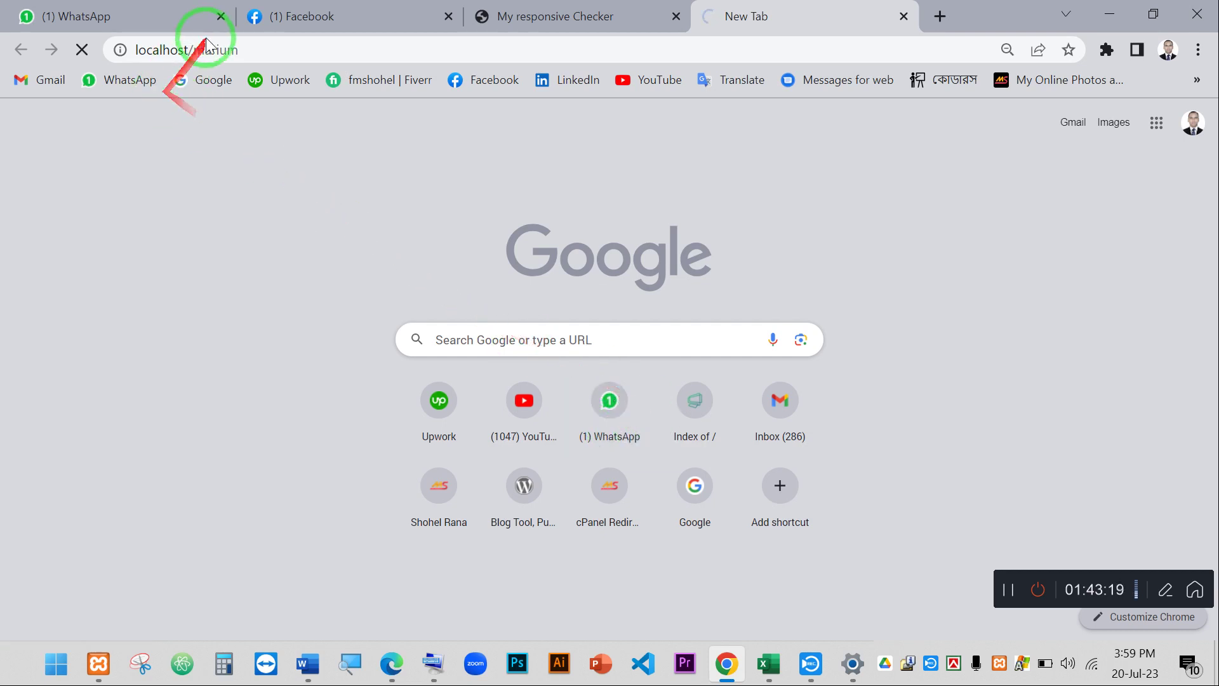
left_click_drag(192, 49, 250, 51)
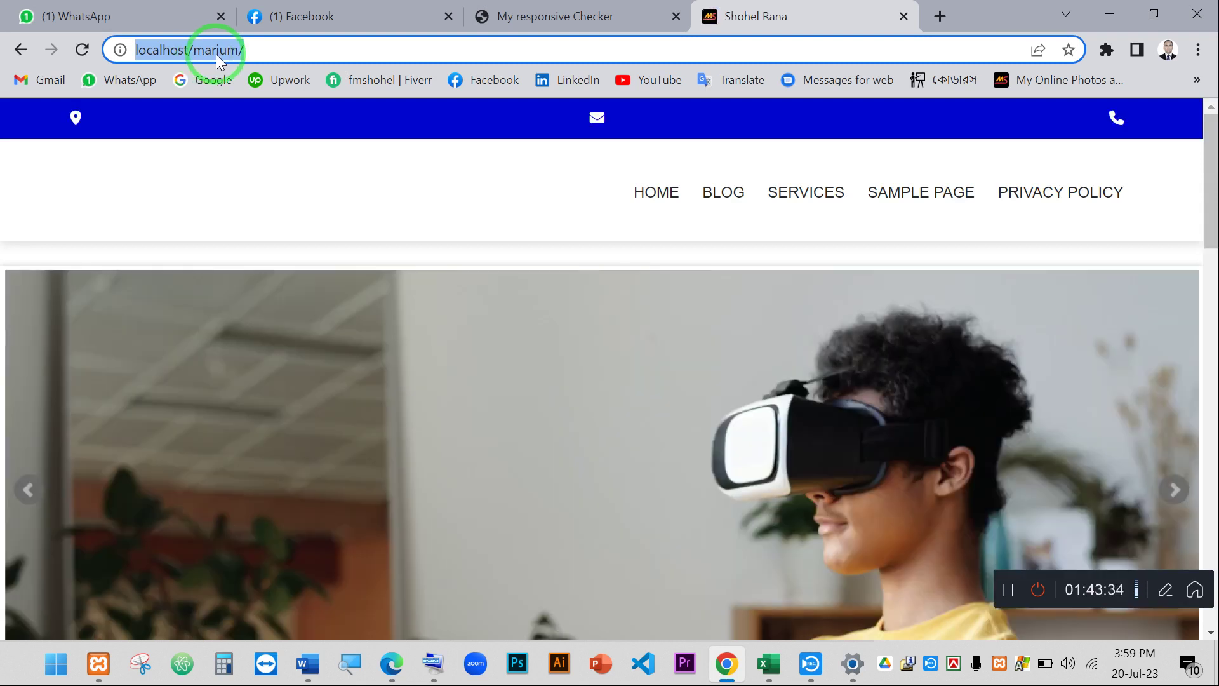
Replace 'marium' with 'mshohel' in the address to load localhost/mshohel/.
left_click(217, 53)
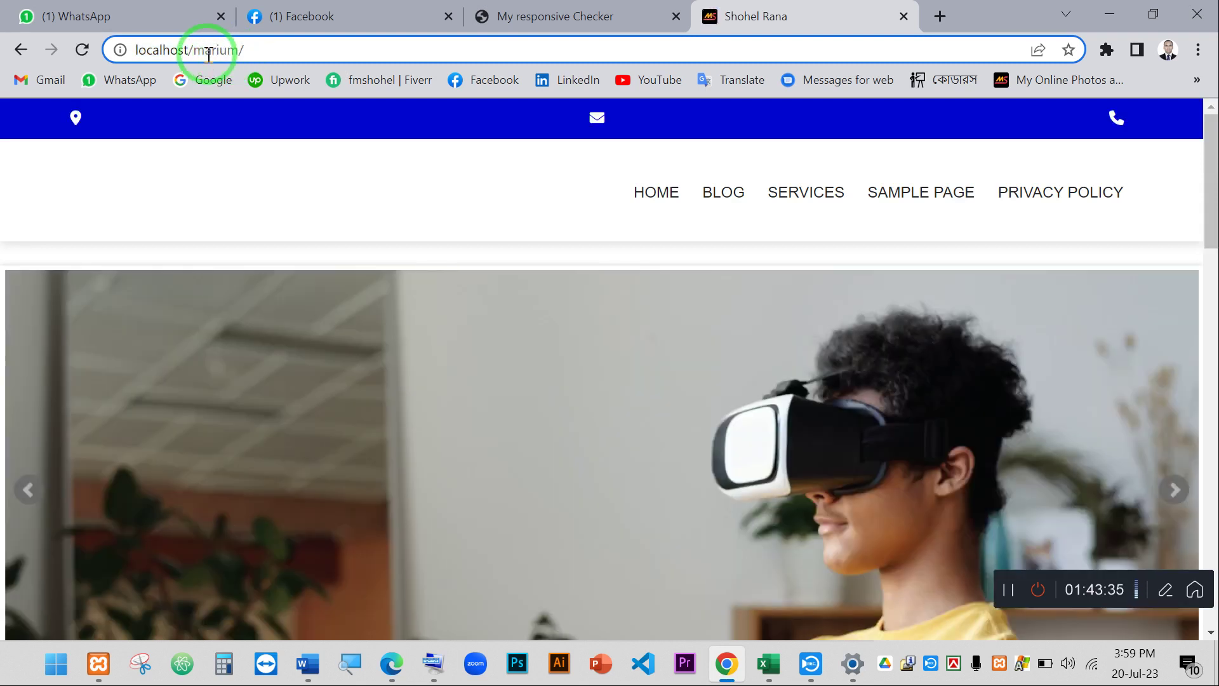
left_click_drag(193, 50, 294, 51)
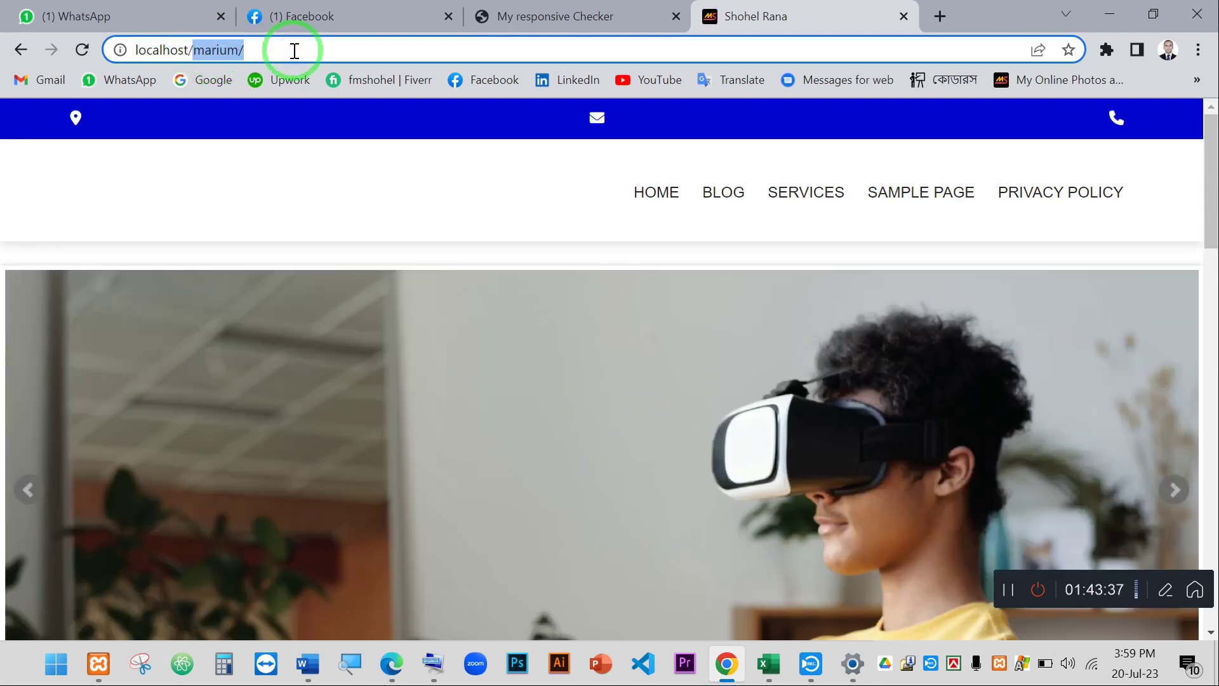
type("m")
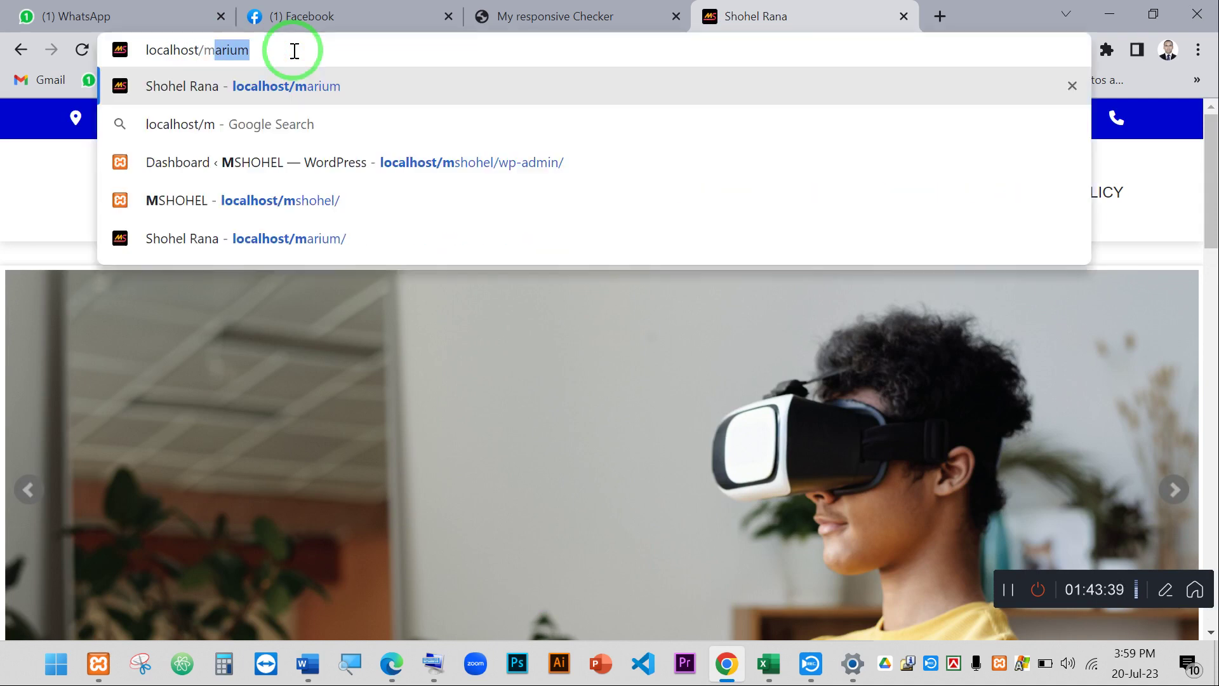
type("shohel/")
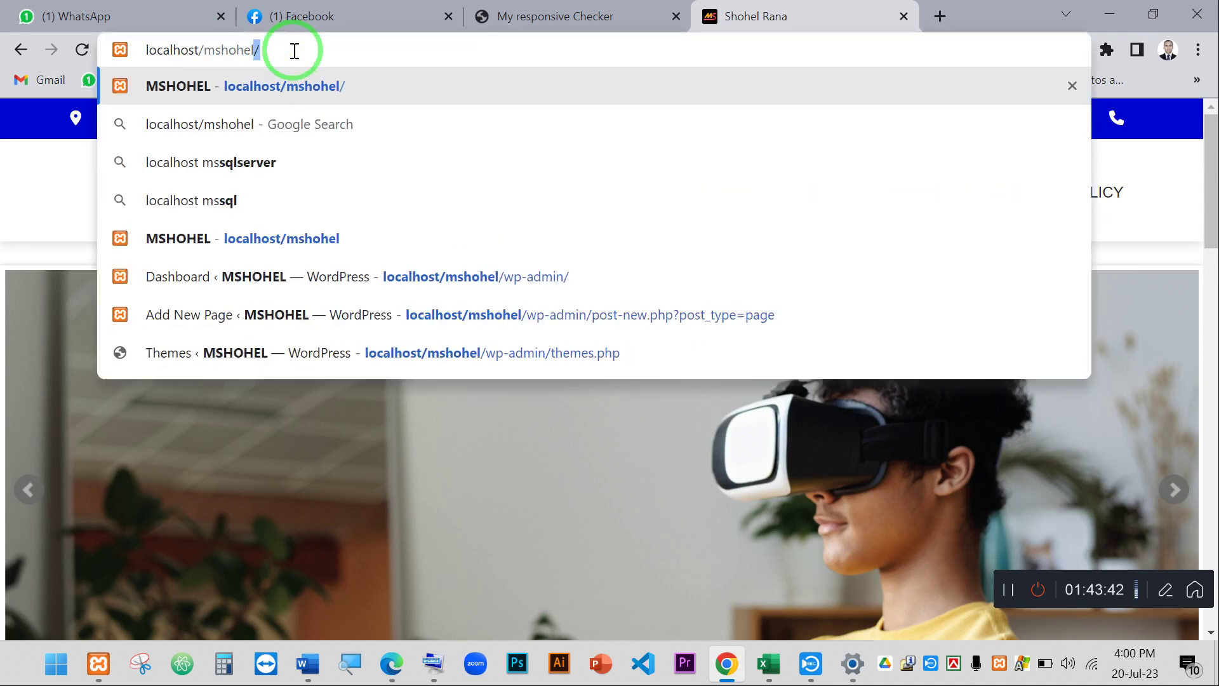
key("Return")
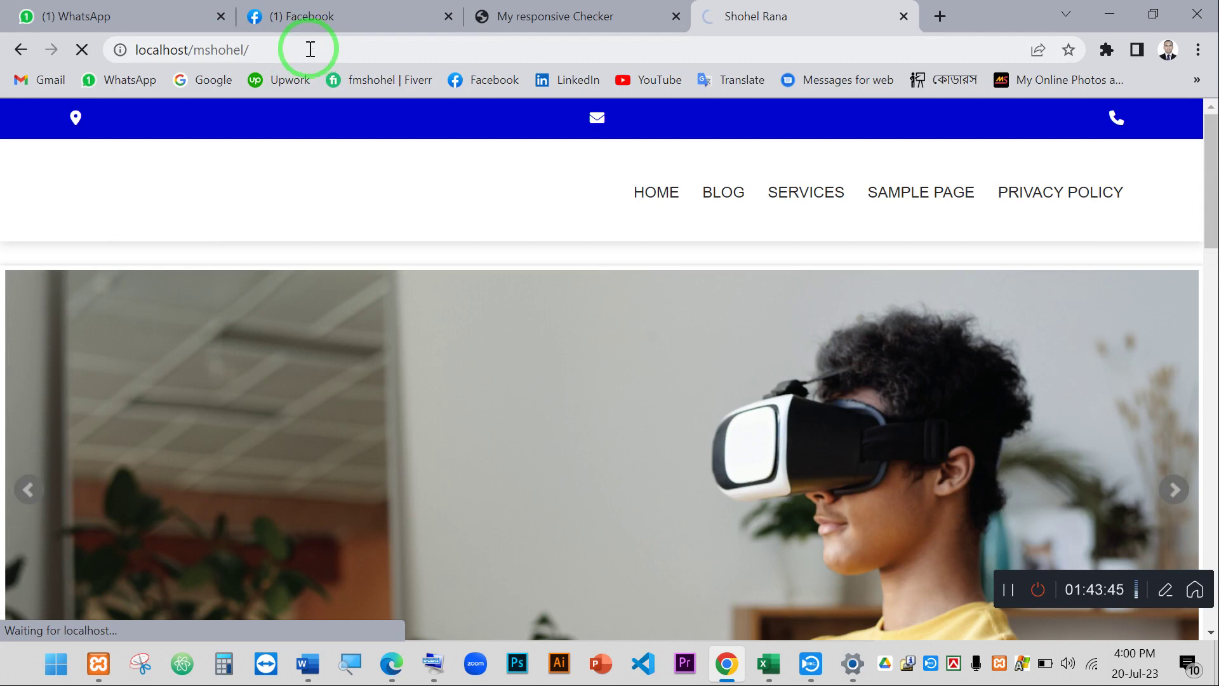
left_click(311, 49)
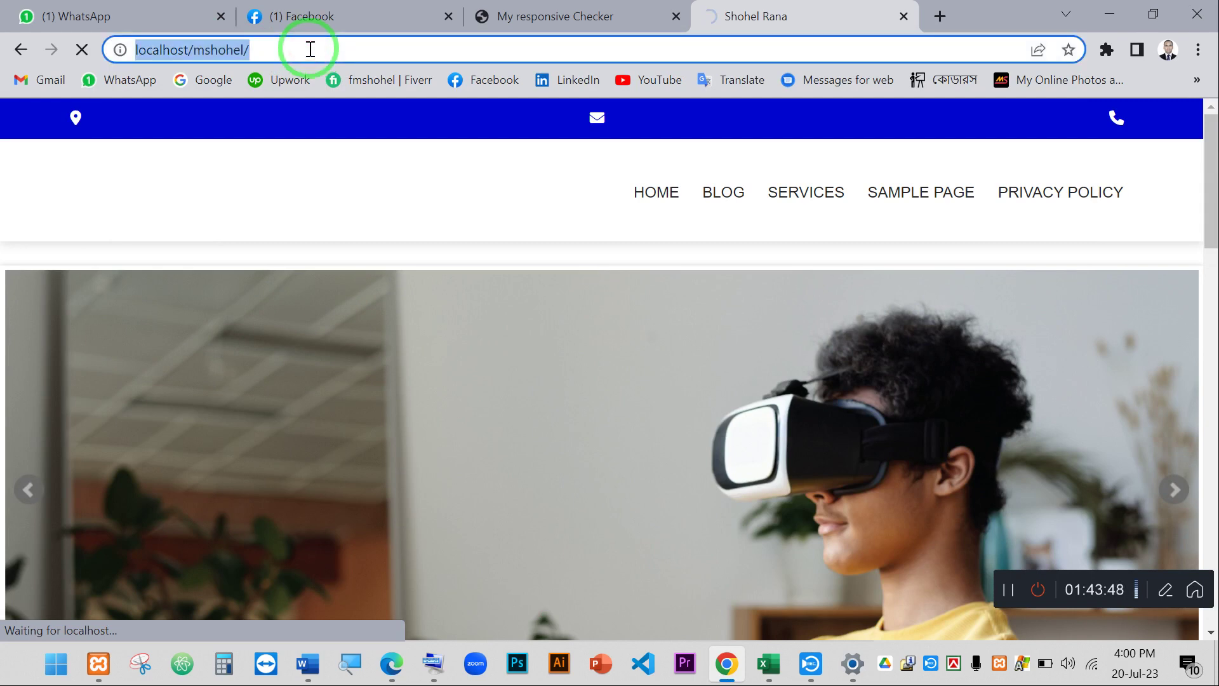
left_click(311, 49)
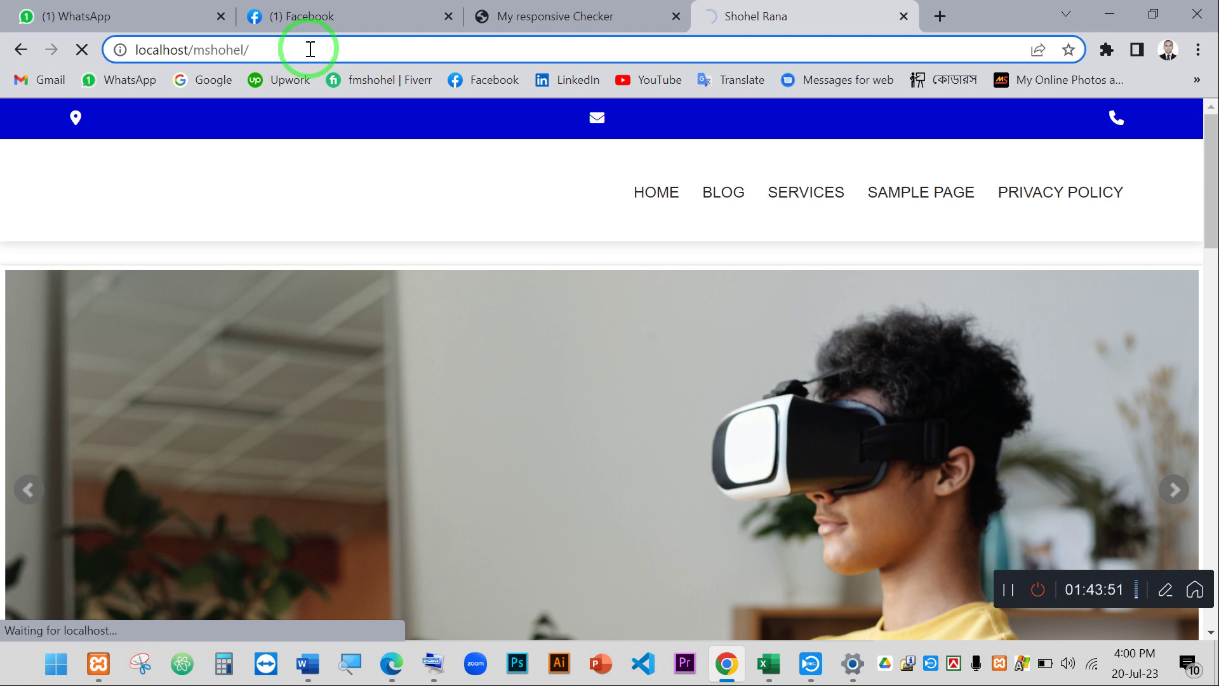
Scroll down to the service cards and back to the top of the local MSHOHEL site.
scroll(543, 262, "down", 2)
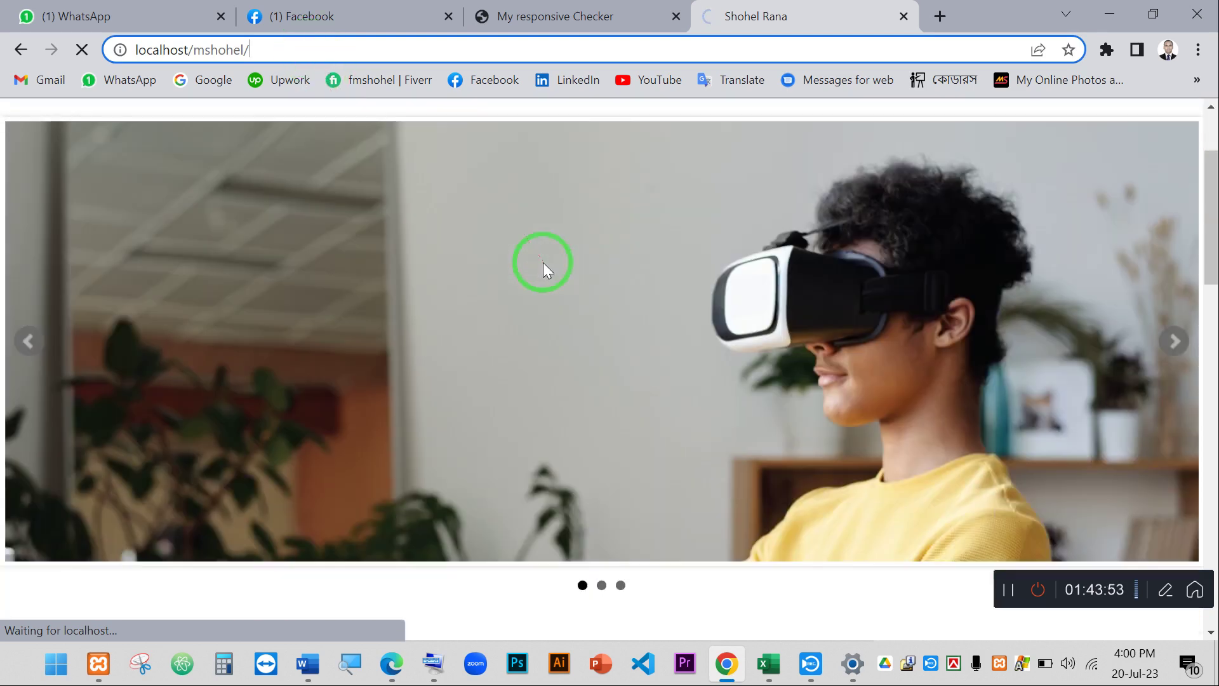
scroll(543, 262, "down", 5)
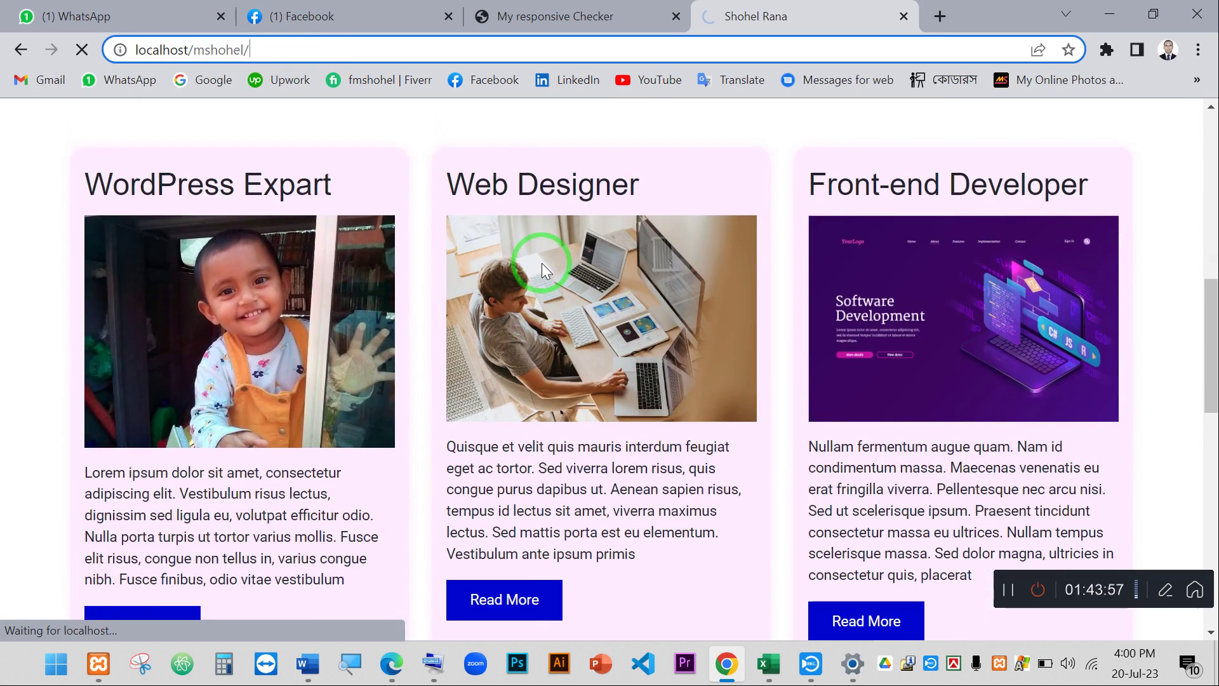
scroll(541, 263, "up", 7)
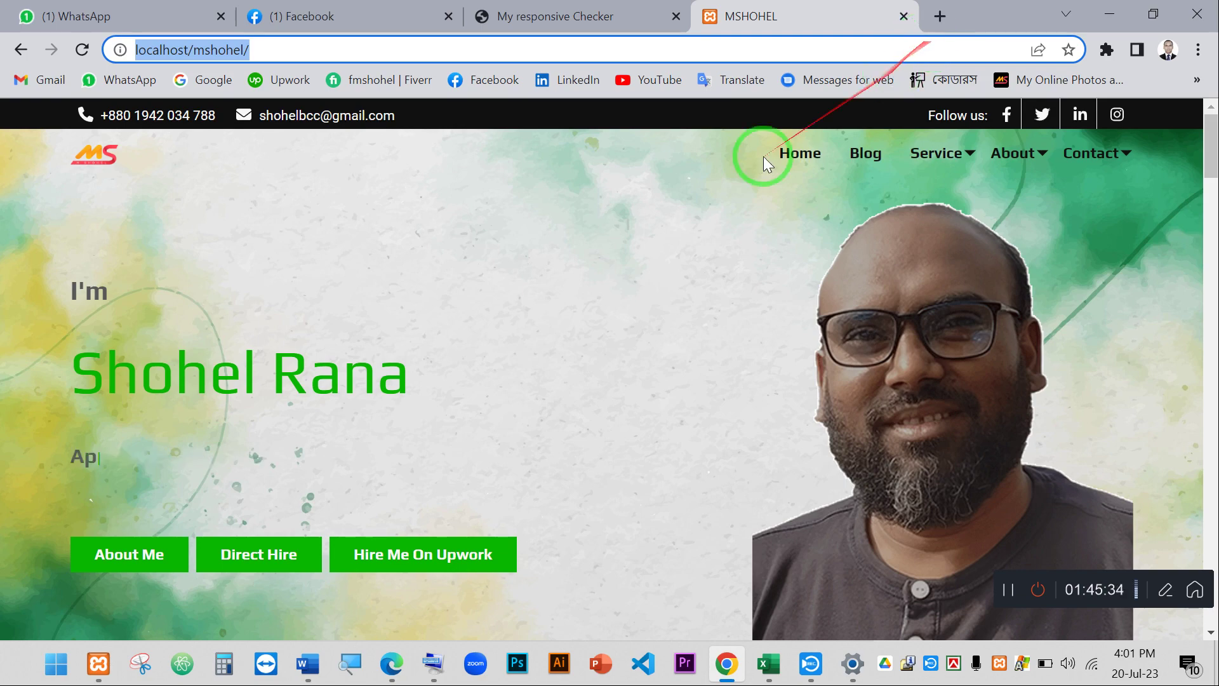
Close the open Facebook chat and return to the local mshohel tab.
left_click(324, 6)
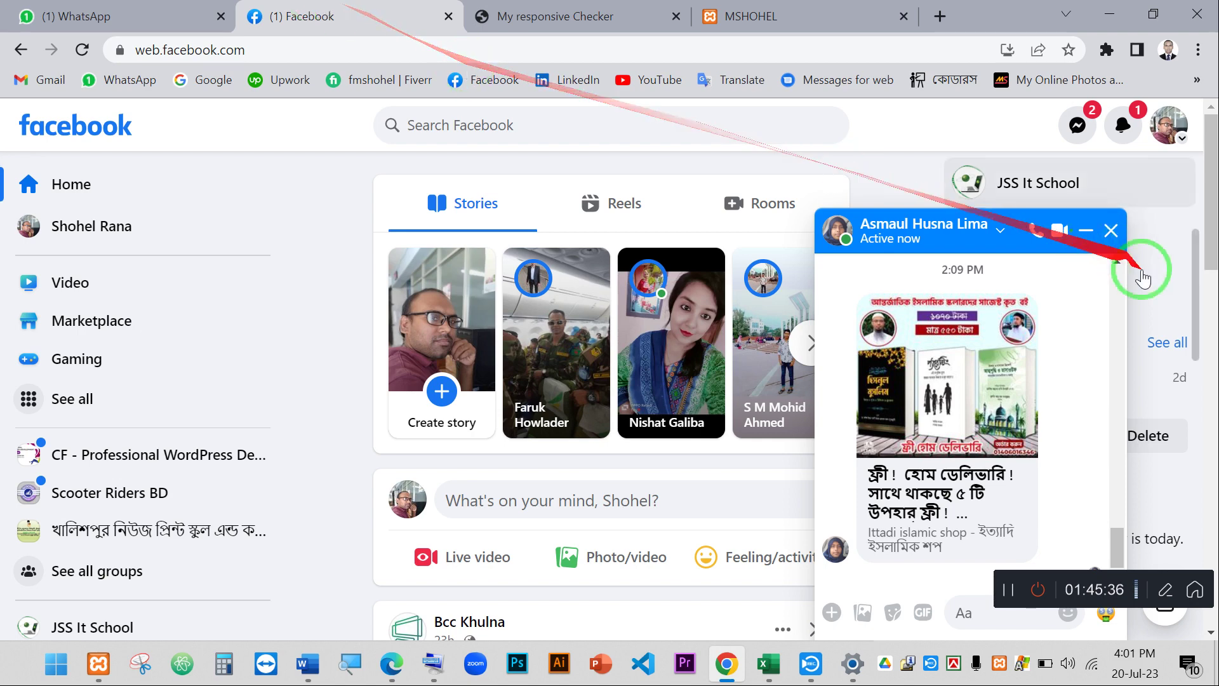
left_click(1110, 225)
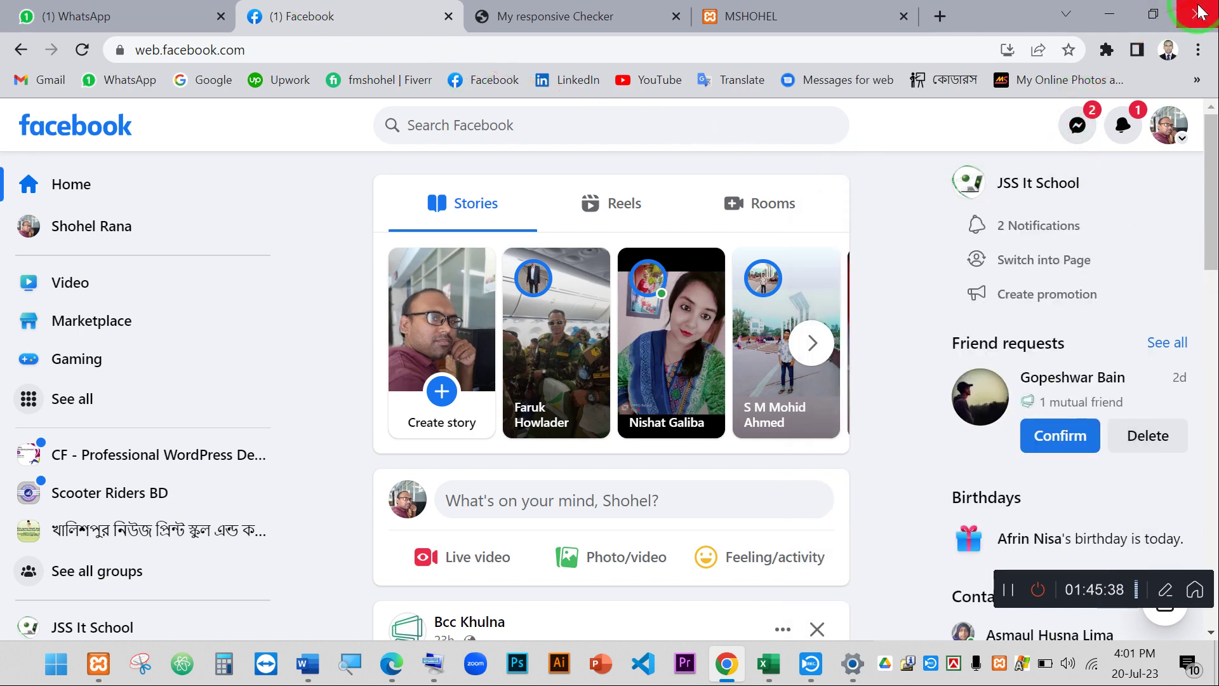
left_click(743, 9)
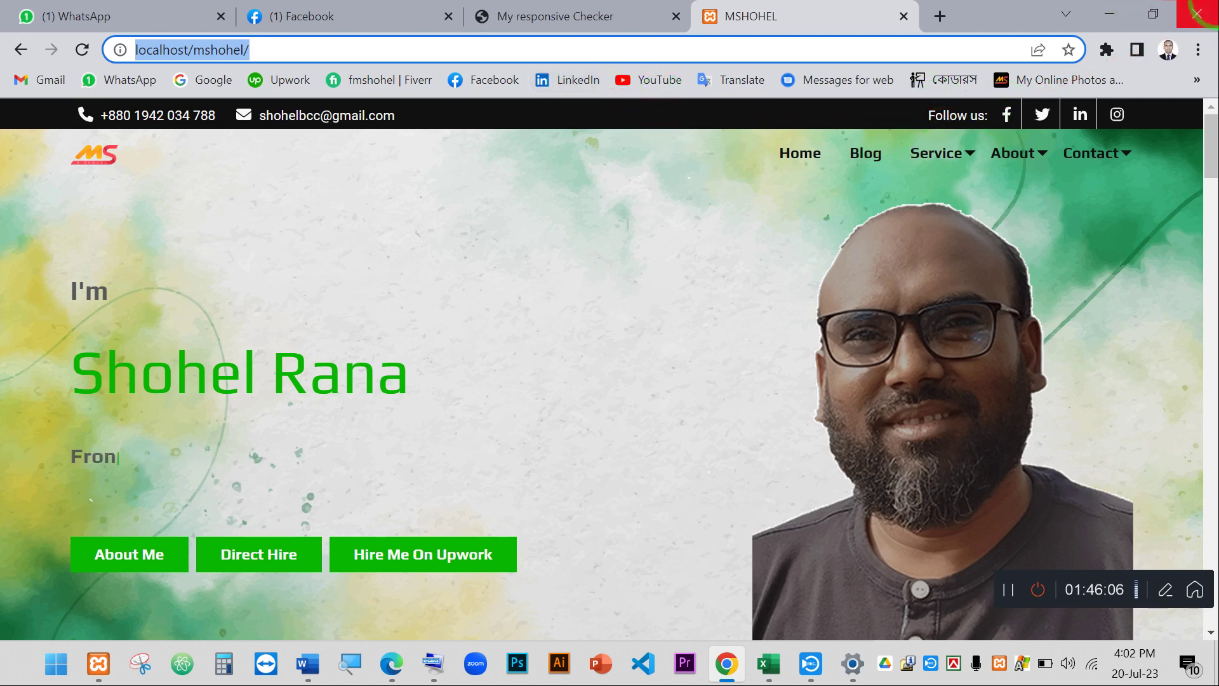
Compare the local site against the online checker version, then minimize Chrome.
left_click(575, 14)
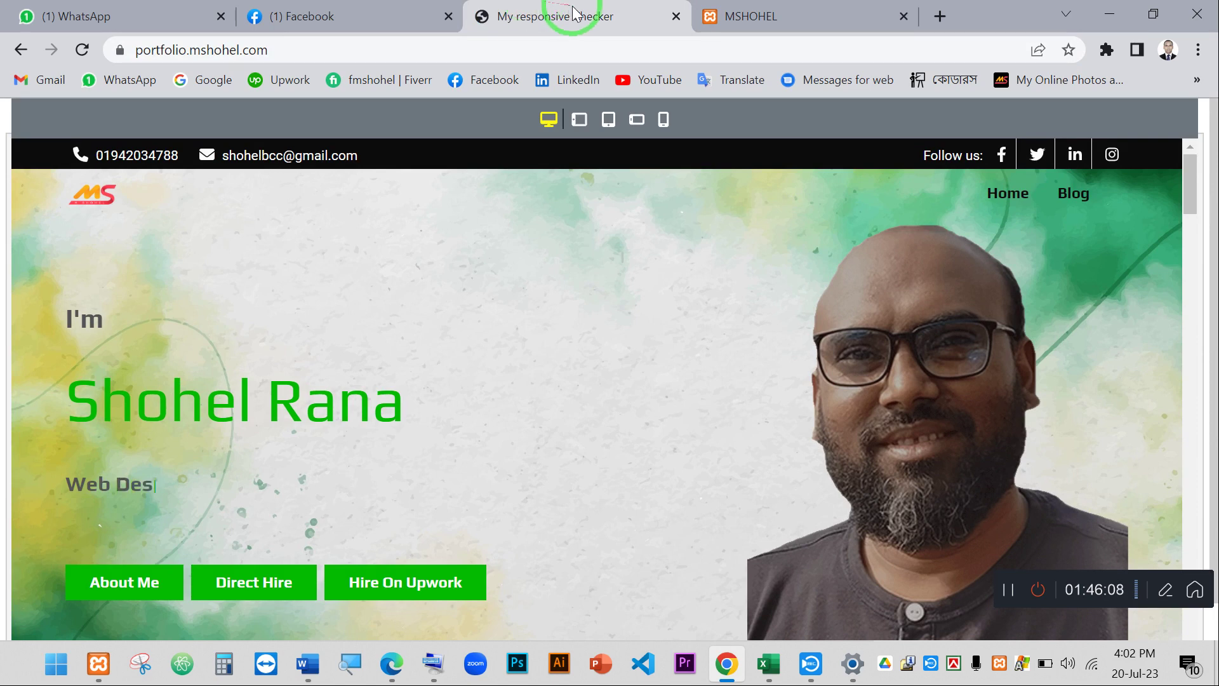
left_click(776, 17)
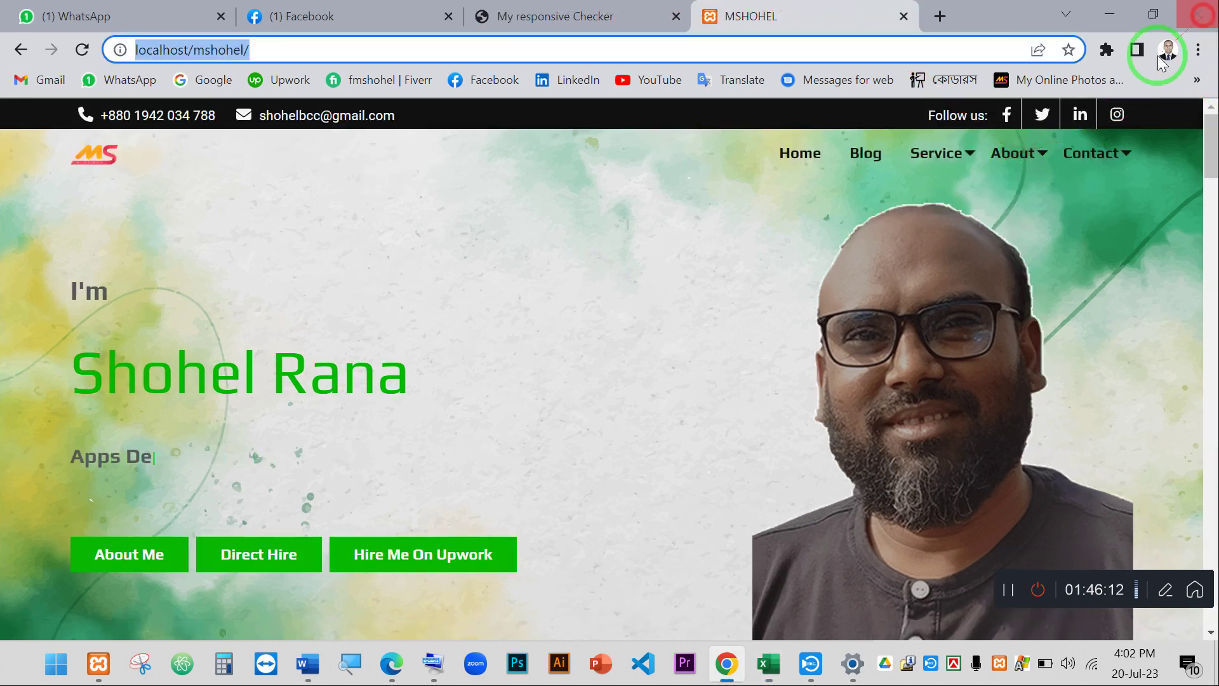
left_click_drag(1164, 55, 829, 249)
key("super+Down")
key("super+Down")
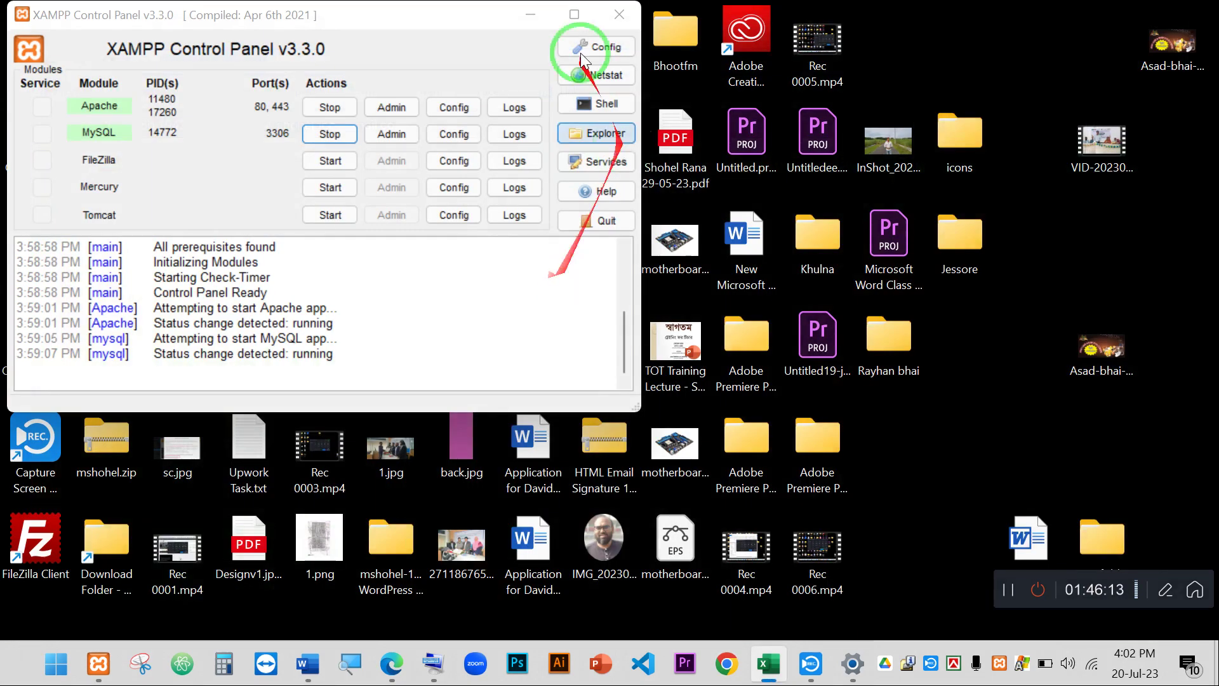
Close XAMPP Control Panel and bring up the Capture Screen Recorder window while the HD MP4 recording keeps running.
left_click(614, 16)
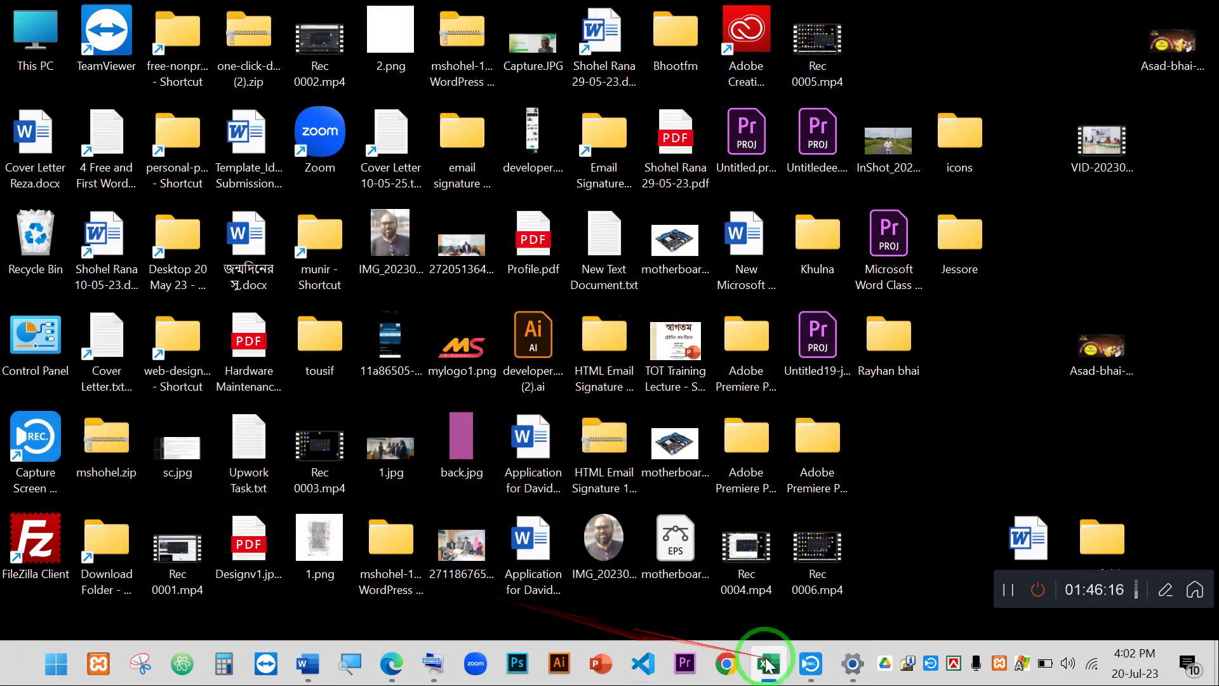
left_click(809, 663)
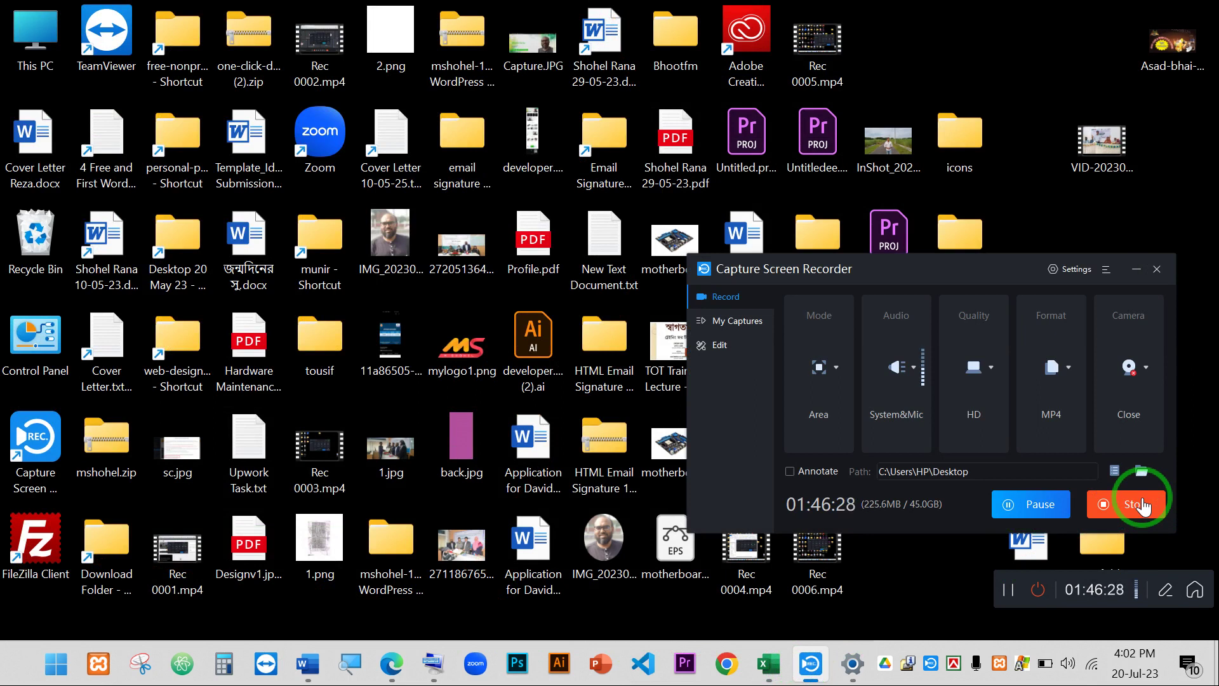
left_click(1063, 436)
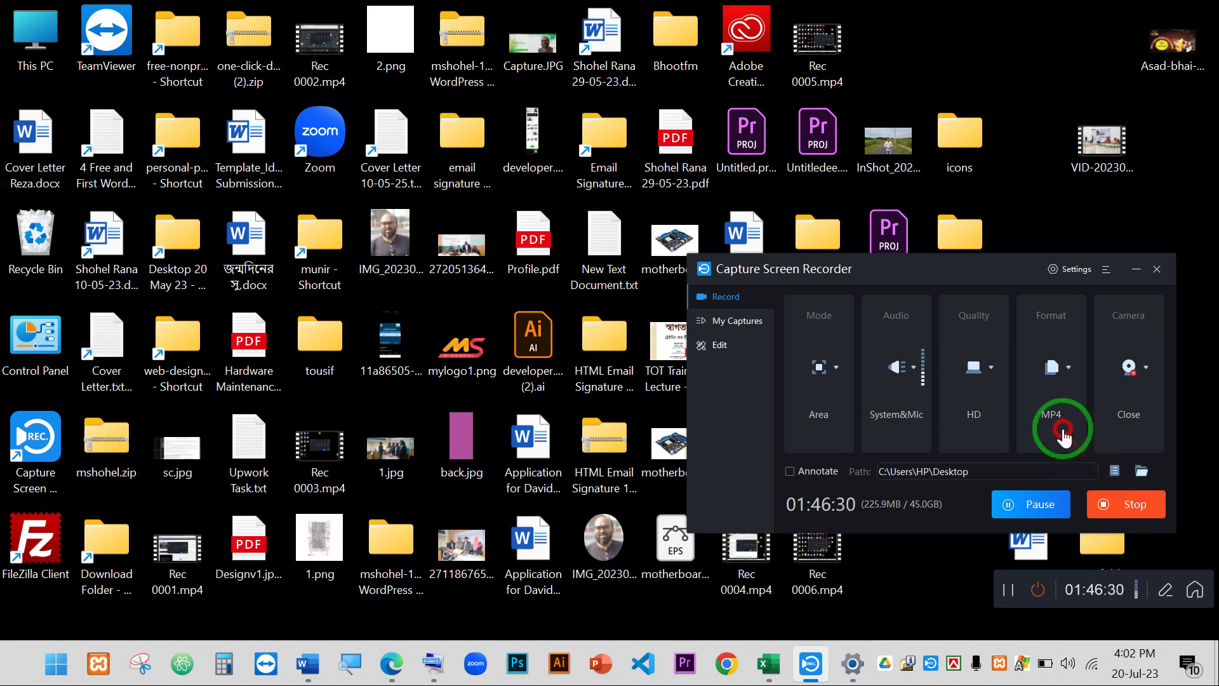